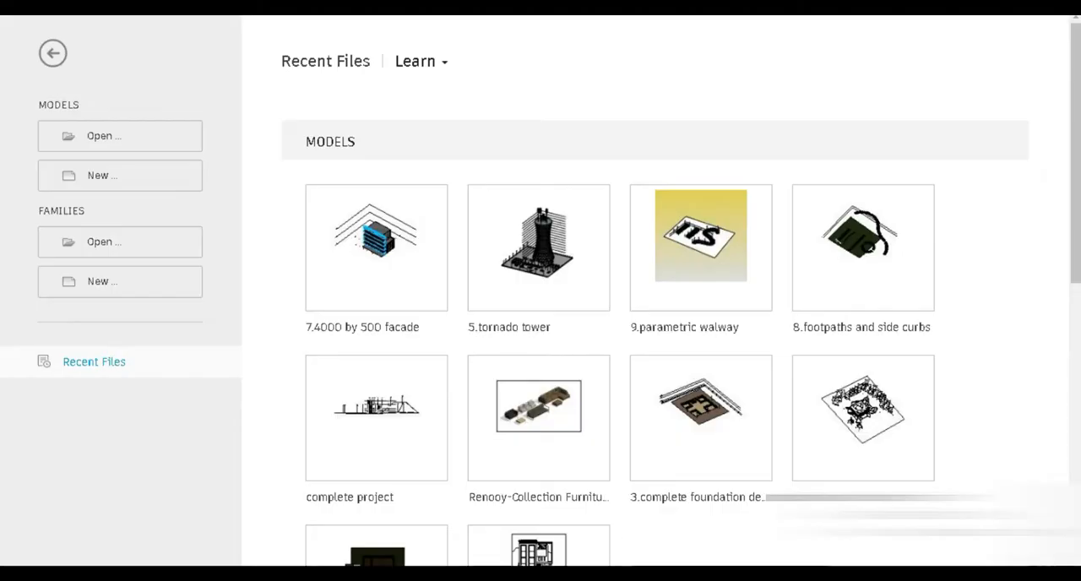
Step: Create a new curtain panel pattern-based family from the family templates
{"action": "left_click", "coordinate": [108, 281]}
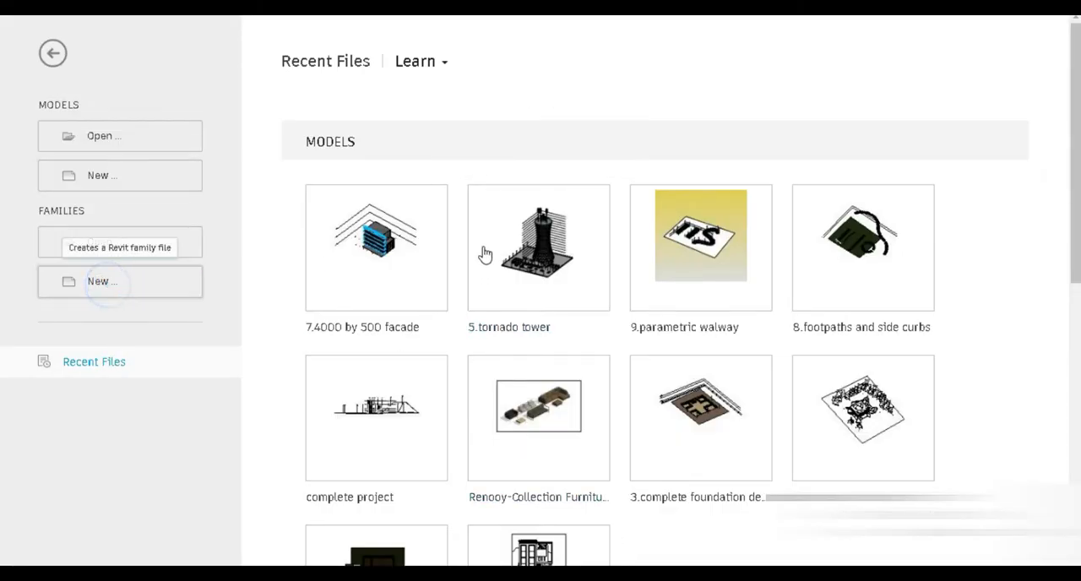
{"action": "double_click", "coordinate": [473, 216]}
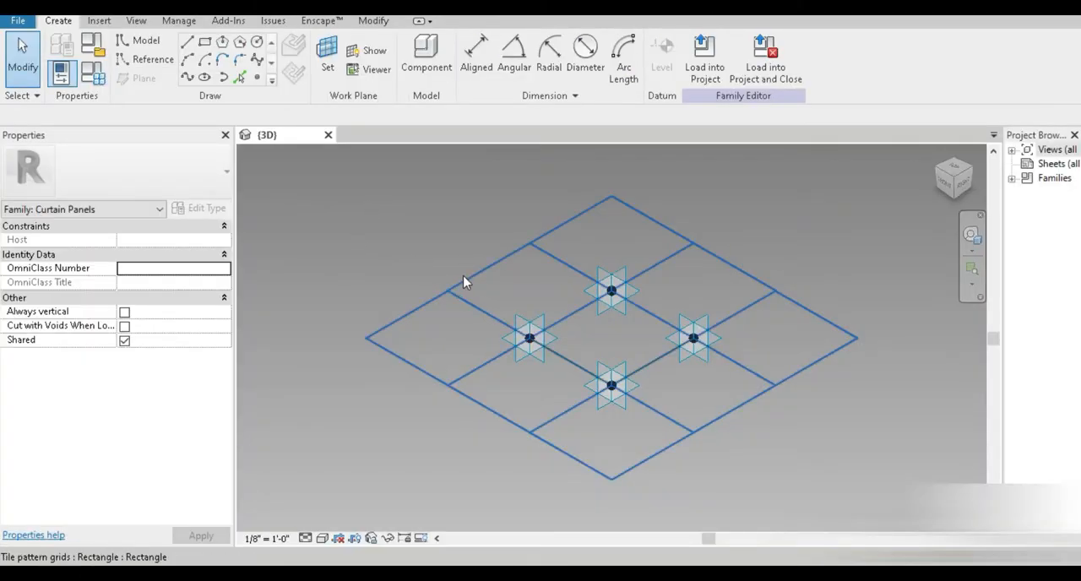
Step: Change the tile pattern grid type to Rhomboid
{"action": "left_click", "coordinate": [496, 419]}
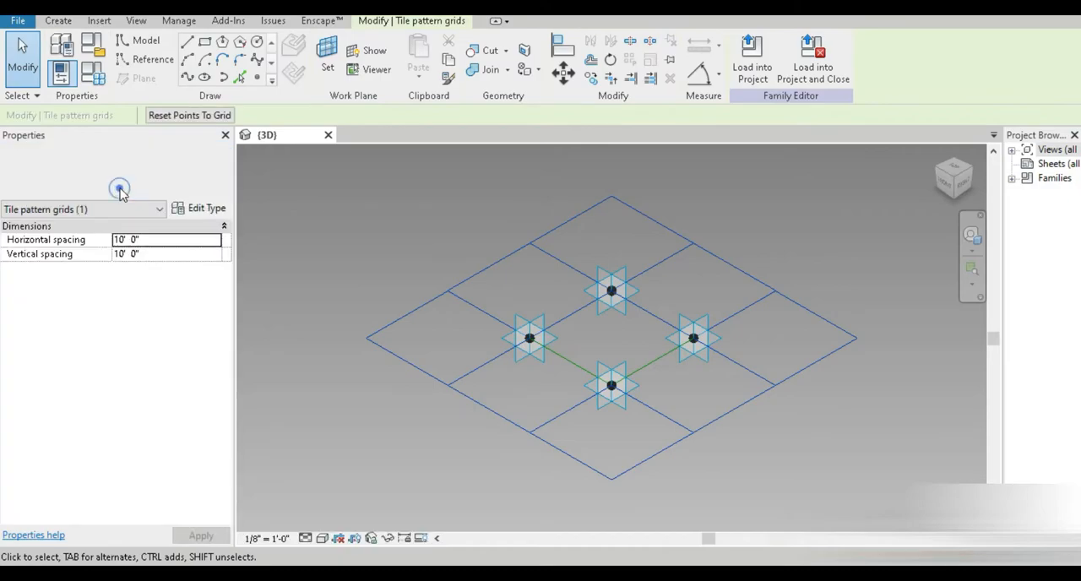
{"action": "left_click", "coordinate": [121, 190]}
{"action": "left_click", "coordinate": [107, 341]}
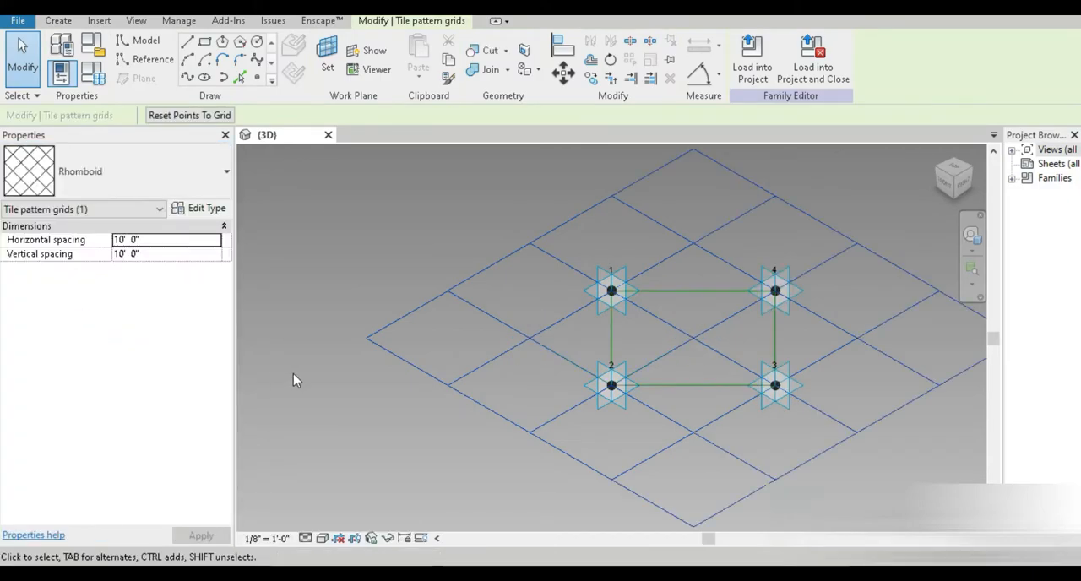
Step: Set the project length units to meters with four decimal places
{"action": "key", "text": "u"}
{"action": "key", "text": "n"}
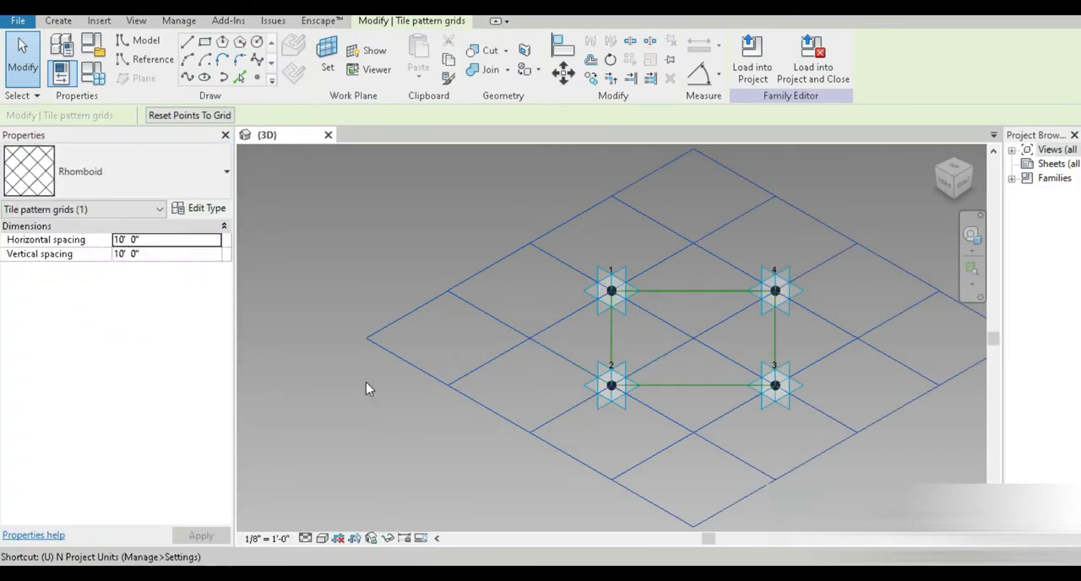
{"action": "left_click", "coordinate": [603, 169]}
{"action": "left_click", "coordinate": [602, 197]}
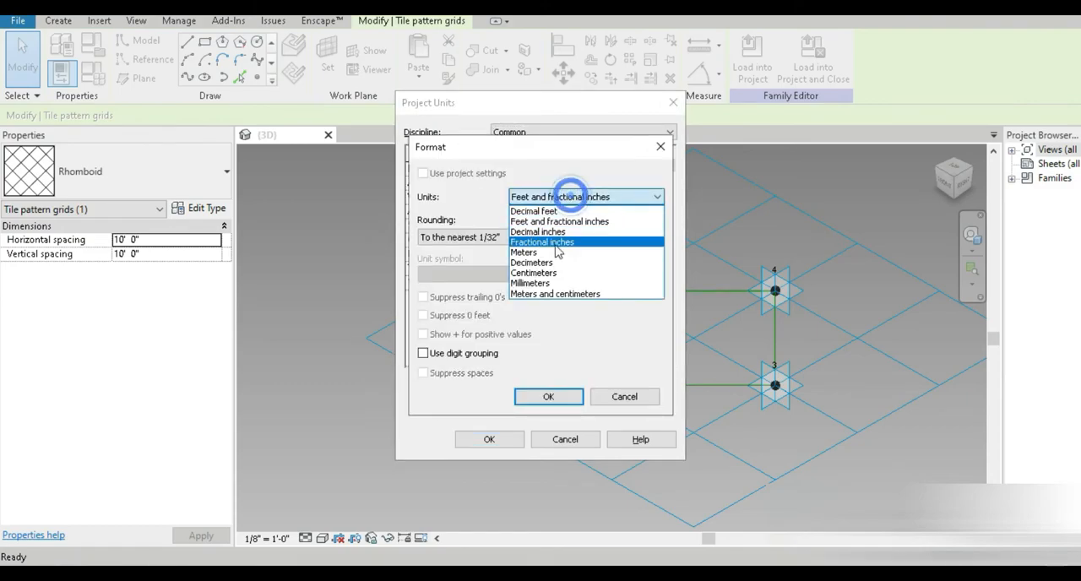
{"action": "left_click", "coordinate": [540, 248]}
{"action": "left_click", "coordinate": [486, 238]}
{"action": "left_click", "coordinate": [435, 294]}
{"action": "left_click", "coordinate": [453, 275]}
{"action": "left_click", "coordinate": [448, 301]}
{"action": "left_click", "coordinate": [548, 396]}
{"action": "left_click", "coordinate": [496, 439]}
{"action": "left_click", "coordinate": [501, 448]}
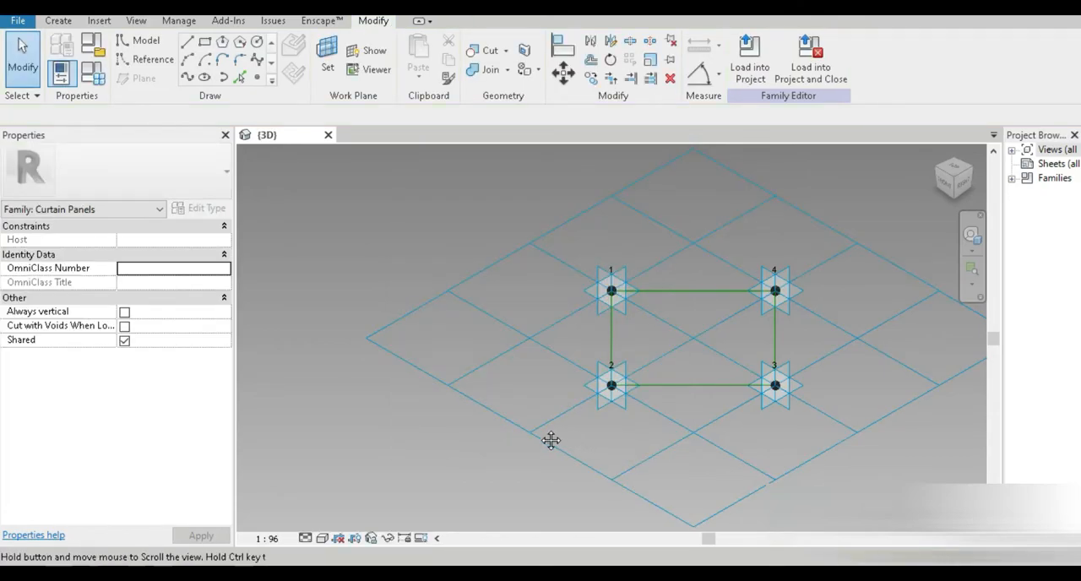
Step: Set the tile pattern grid's horizontal spacing to 3 m and vertical spacing to 6 m
{"action": "middle_click_drag", "start_coordinate": [552, 441], "coordinate": [509, 420]}
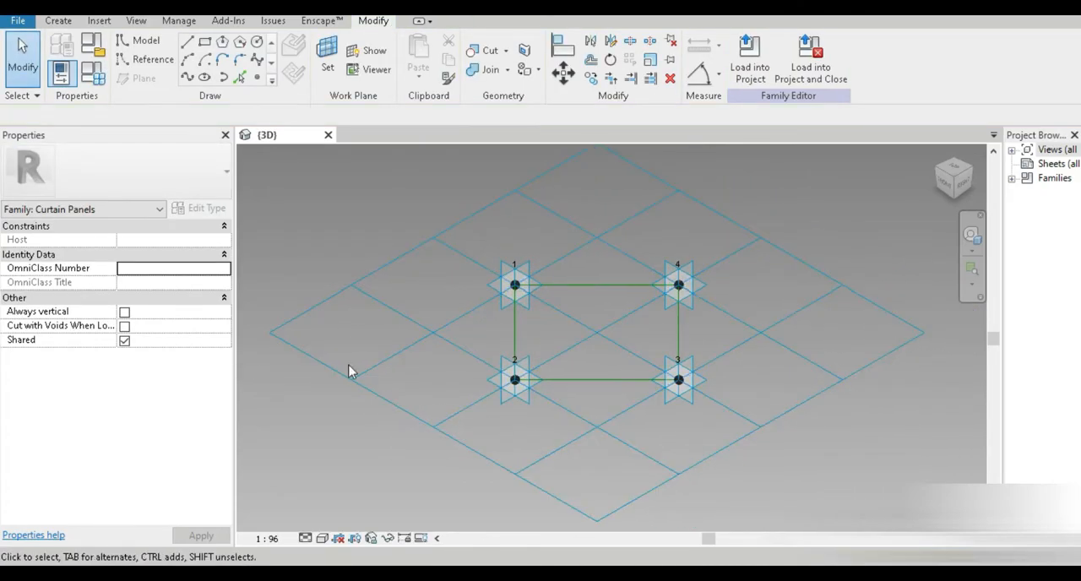
{"action": "left_click", "coordinate": [434, 424]}
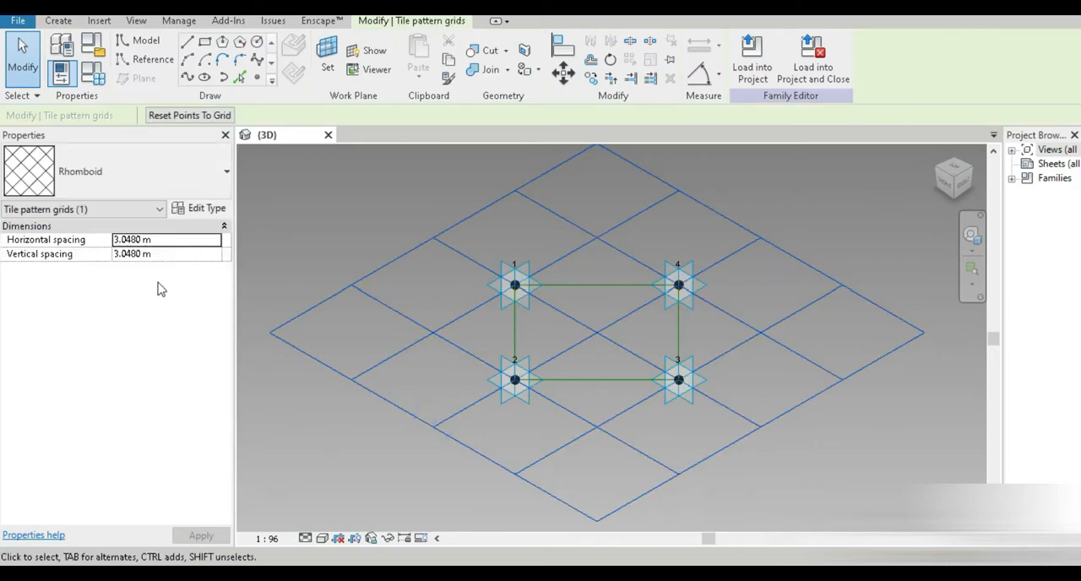
{"action": "left_click", "coordinate": [170, 241]}
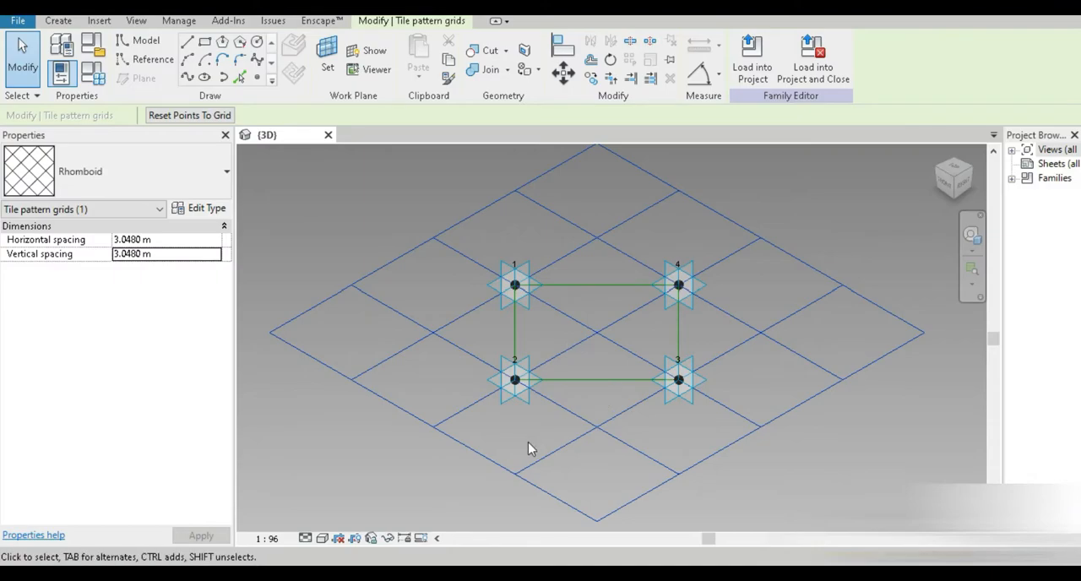
{"action": "left_click", "coordinate": [522, 471]}
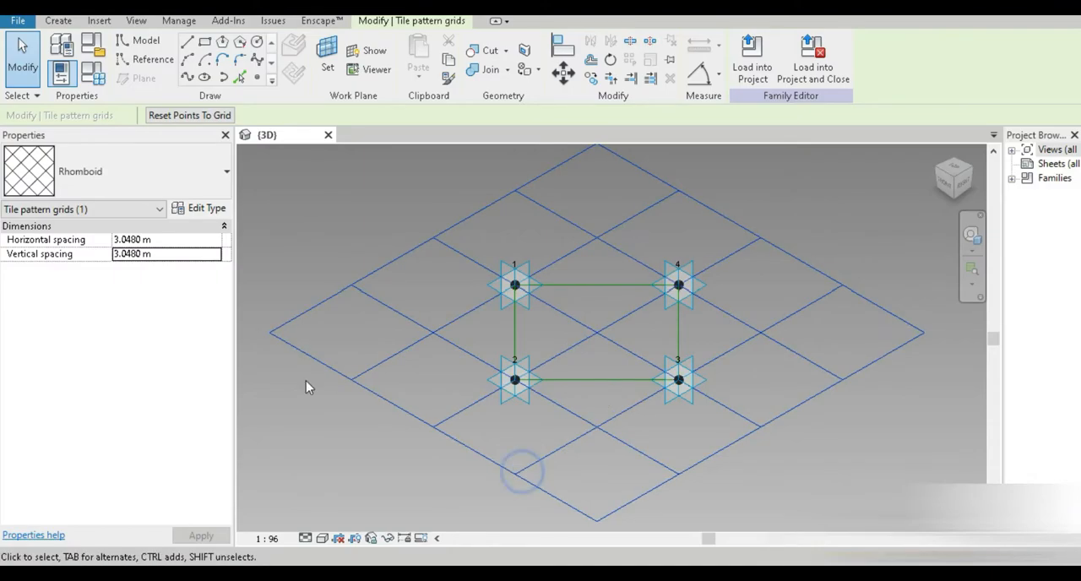
{"action": "left_click", "coordinate": [177, 239]}
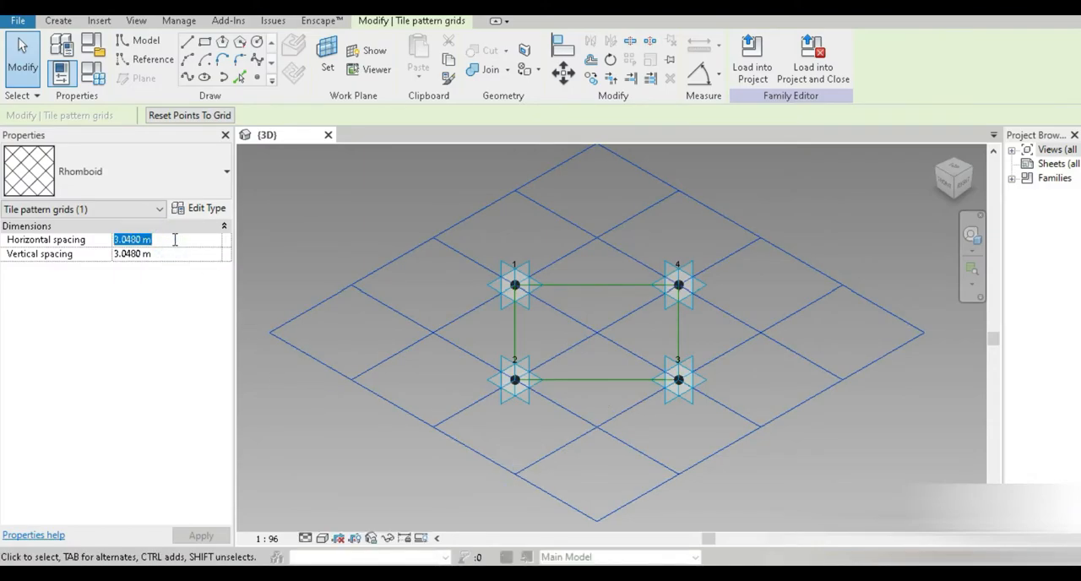
{"action": "type", "text": "3"}
{"action": "left_click", "coordinate": [178, 254]}
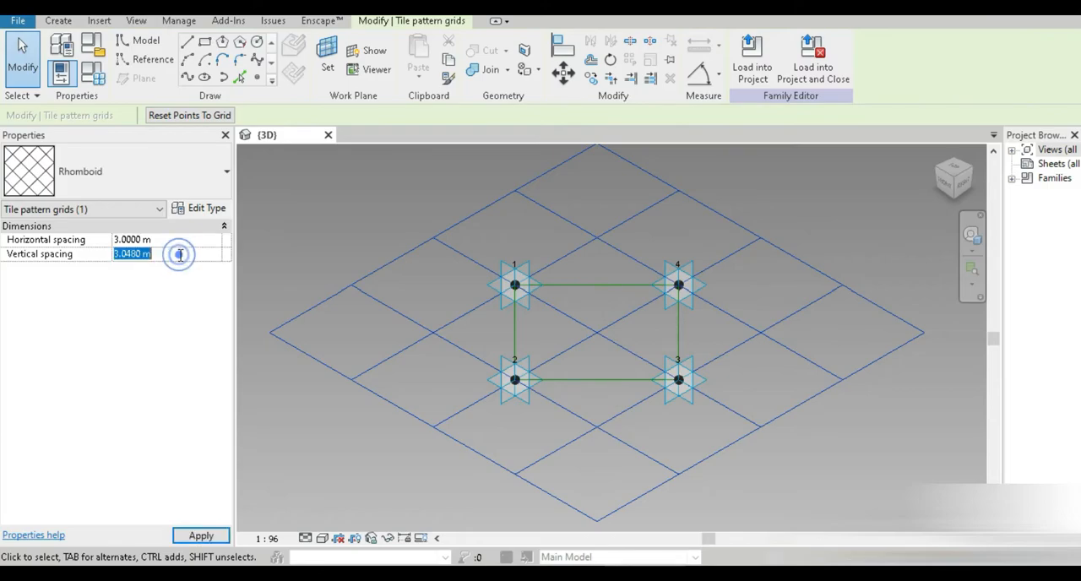
{"action": "type", "text": "6"}
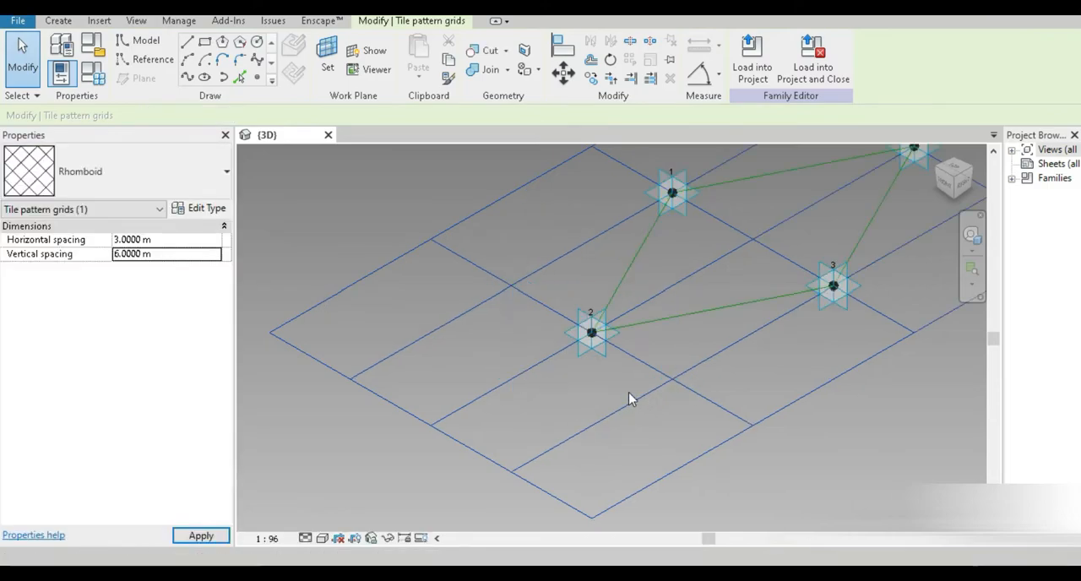
Step: Draw a line through adaptive points 1 and 3 and make it a reference line
{"action": "scroll", "coordinate": [630, 397], "scroll_direction": "down", "scroll_amount": 5}
{"action": "middle_click_drag", "start_coordinate": [652, 397], "coordinate": [582, 414]}
{"action": "scroll", "coordinate": [619, 352], "scroll_direction": "up", "scroll_amount": 5}
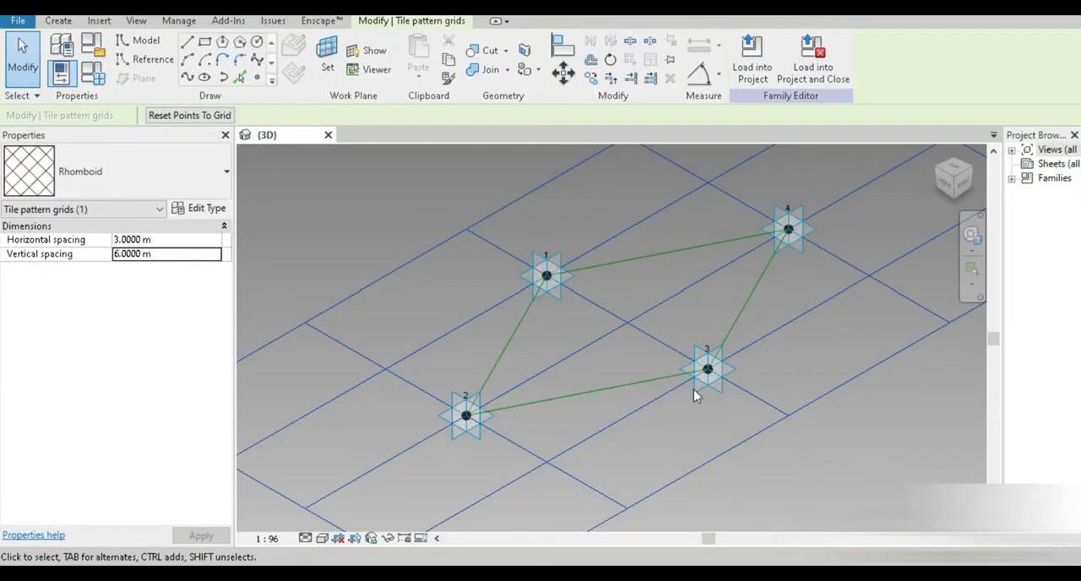
{"action": "middle_click_drag", "start_coordinate": [631, 419], "coordinate": [541, 458]}
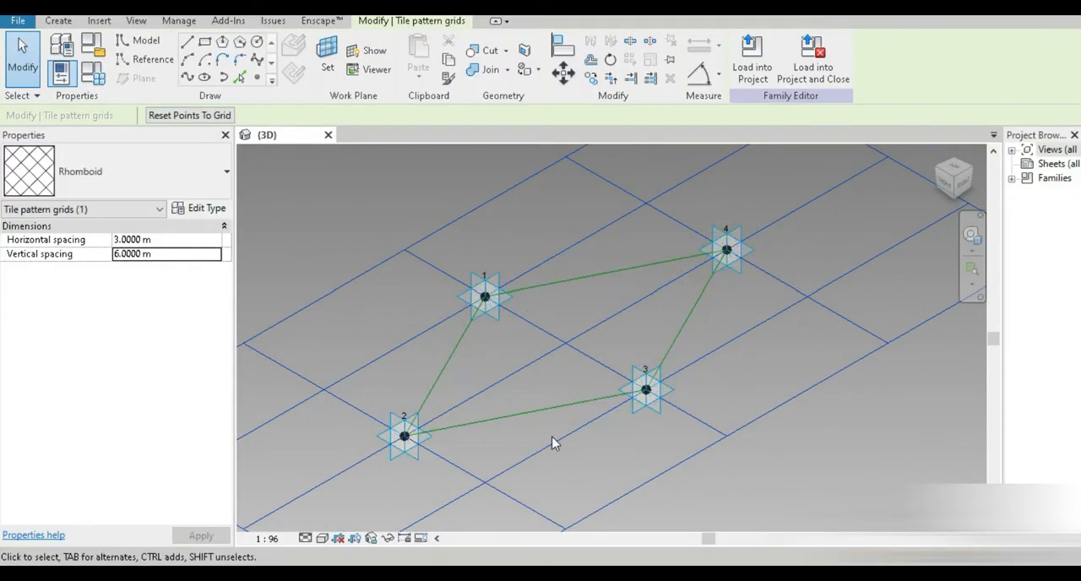
{"action": "scroll", "coordinate": [553, 443], "scroll_direction": "up", "scroll_amount": 1}
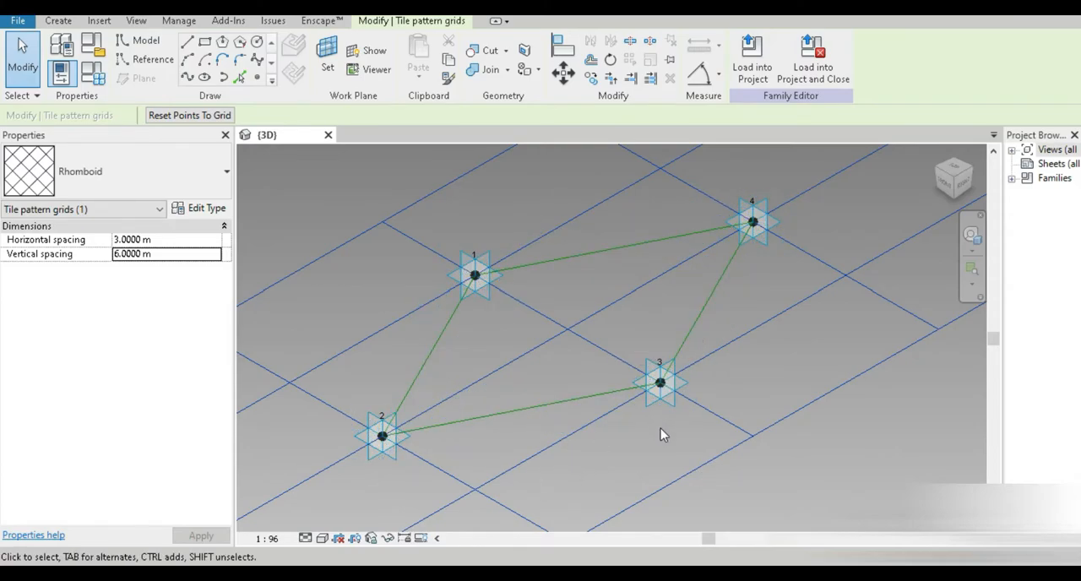
{"action": "left_click", "coordinate": [394, 515]}
{"action": "mouse_move", "coordinate": [617, 392]}
{"action": "middle_mouse_down", "text": "shift"}
{"action": "mouse_move", "coordinate": [633, 423]}
{"action": "mouse_move", "coordinate": [627, 386]}
{"action": "middle_mouse_up", "text": "shift"}
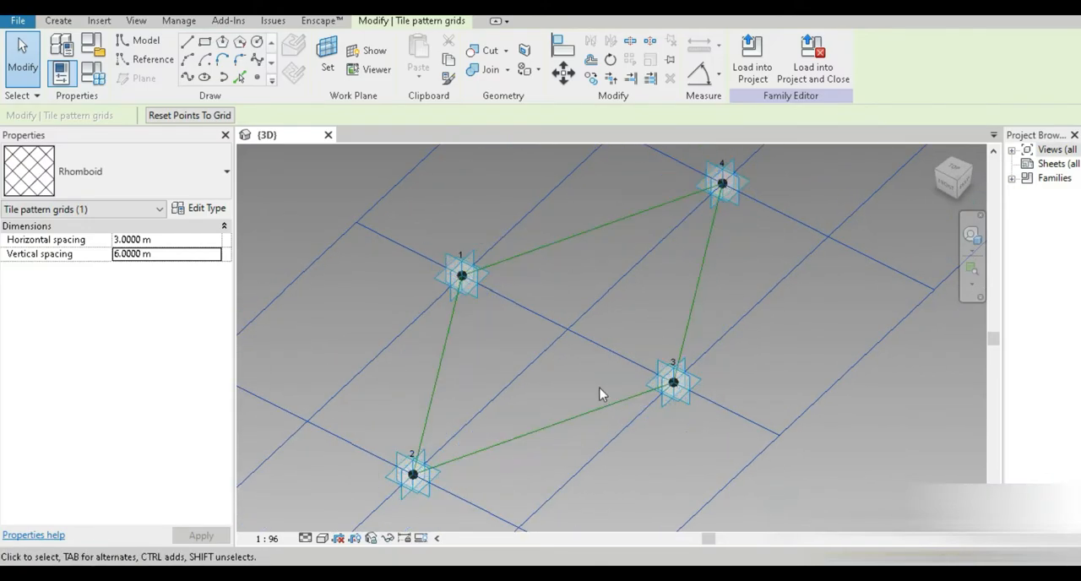
{"action": "left_click", "coordinate": [463, 274]}
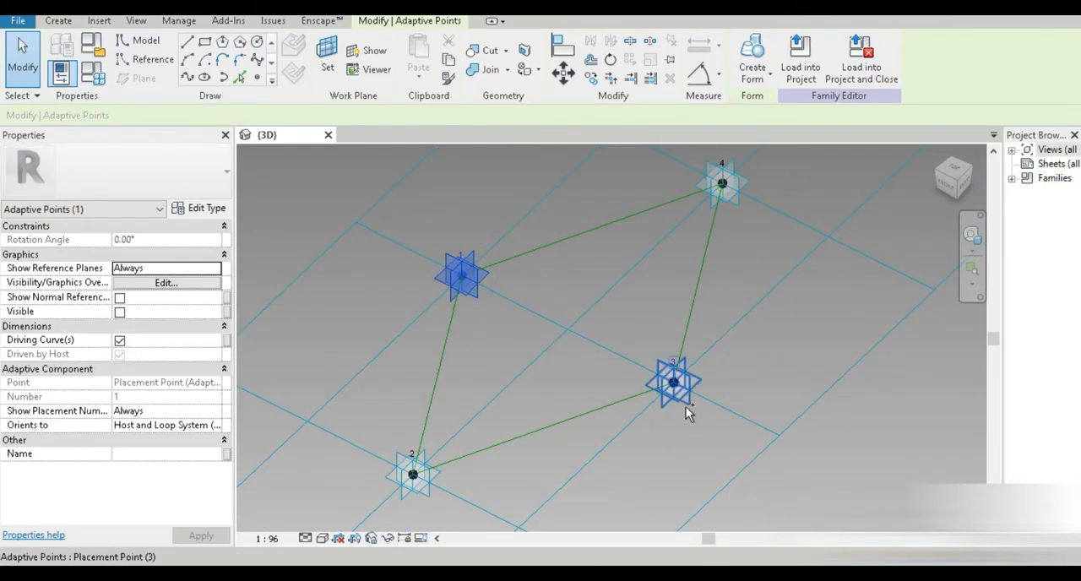
{"action": "left_click", "coordinate": [673, 382], "text": "ctrl"}
{"action": "left_click", "coordinate": [186, 78]}
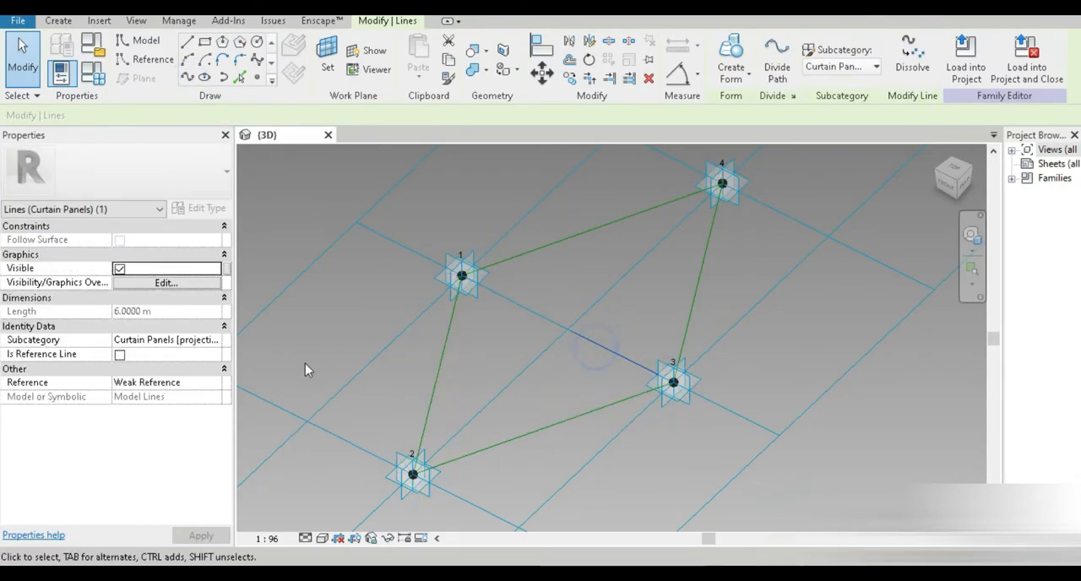
{"action": "left_click", "coordinate": [119, 355]}
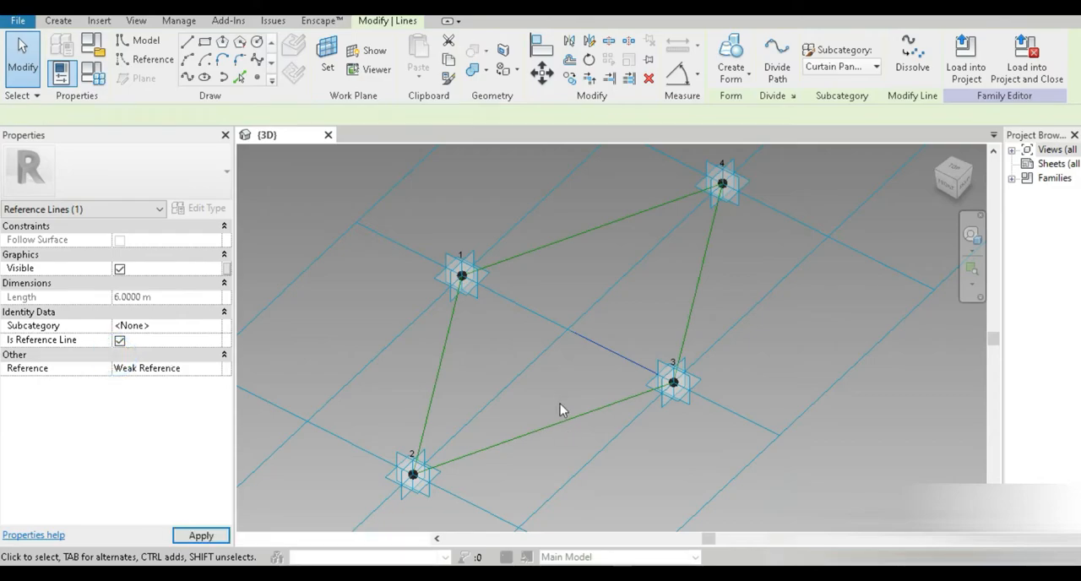
Step: Place three reference points along the diagonal reference line
{"action": "left_click", "coordinate": [257, 77]}
{"action": "left_click", "coordinate": [578, 327]}
{"action": "scroll", "coordinate": [558, 337], "scroll_direction": "up", "scroll_amount": 1}
{"action": "scroll", "coordinate": [558, 338], "scroll_direction": "up", "scroll_amount": 1}
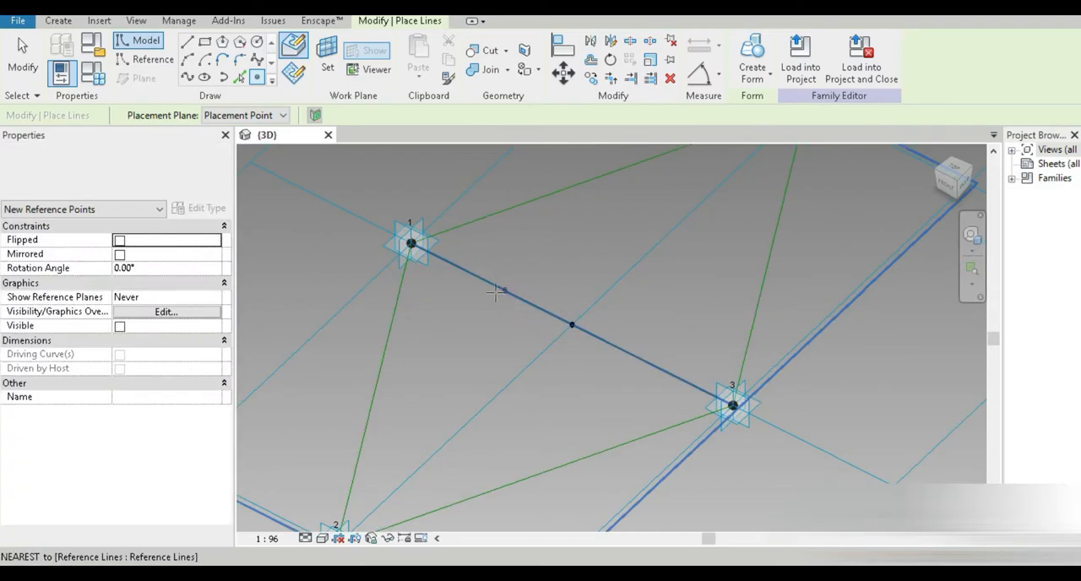
{"action": "left_click", "coordinate": [478, 278]}
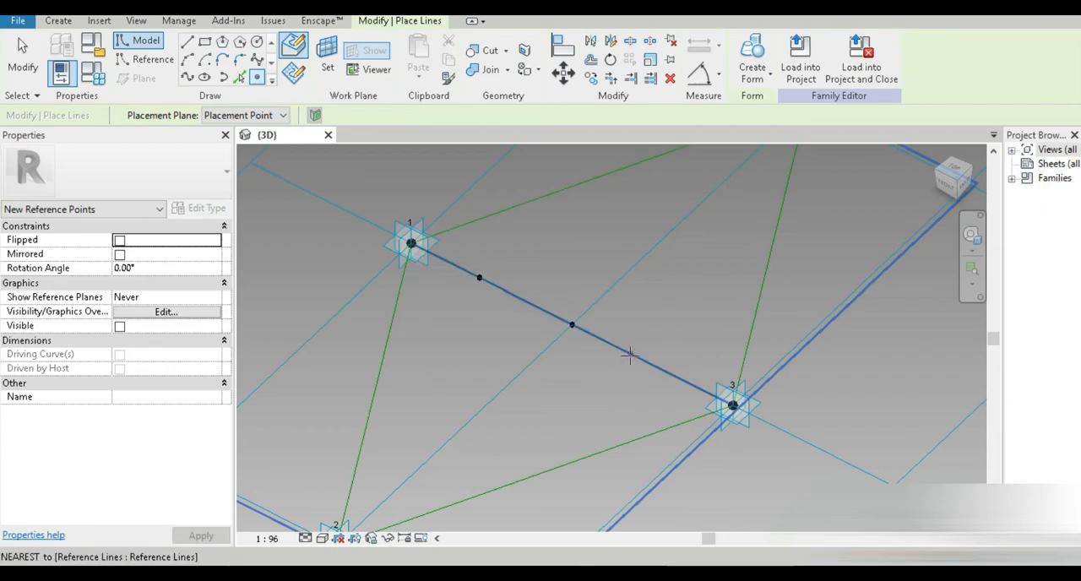
{"action": "left_click", "coordinate": [666, 370]}
{"action": "key", "text": "Escape"}
{"action": "key", "text": "Escape"}
Step: Set the reference point near point 3 to a normalized curve parameter of 0.75
{"action": "left_click", "coordinate": [666, 374]}
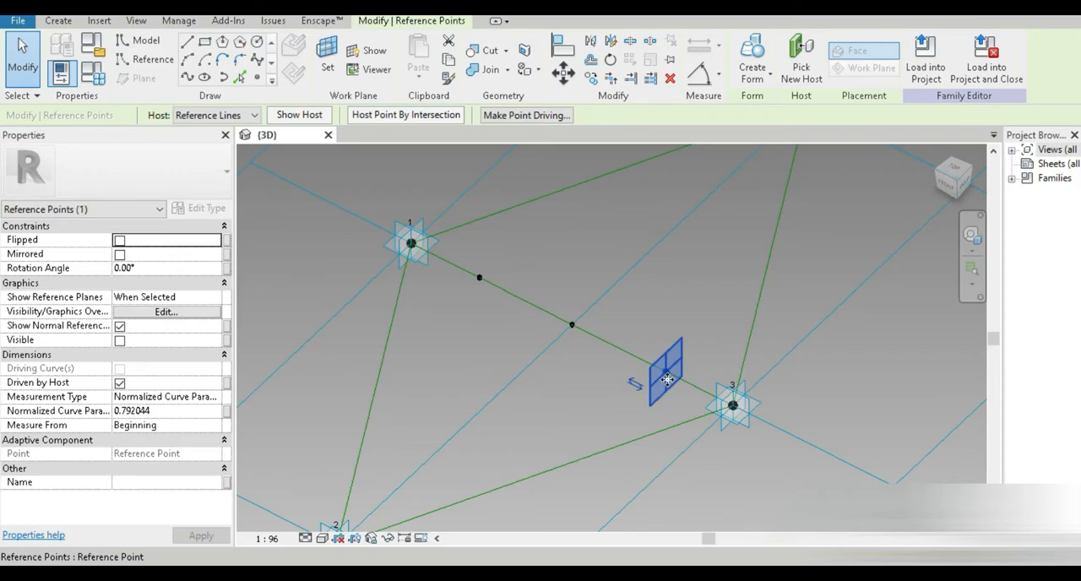
{"action": "left_click", "coordinate": [176, 412]}
{"action": "type", "text": "0.75"}
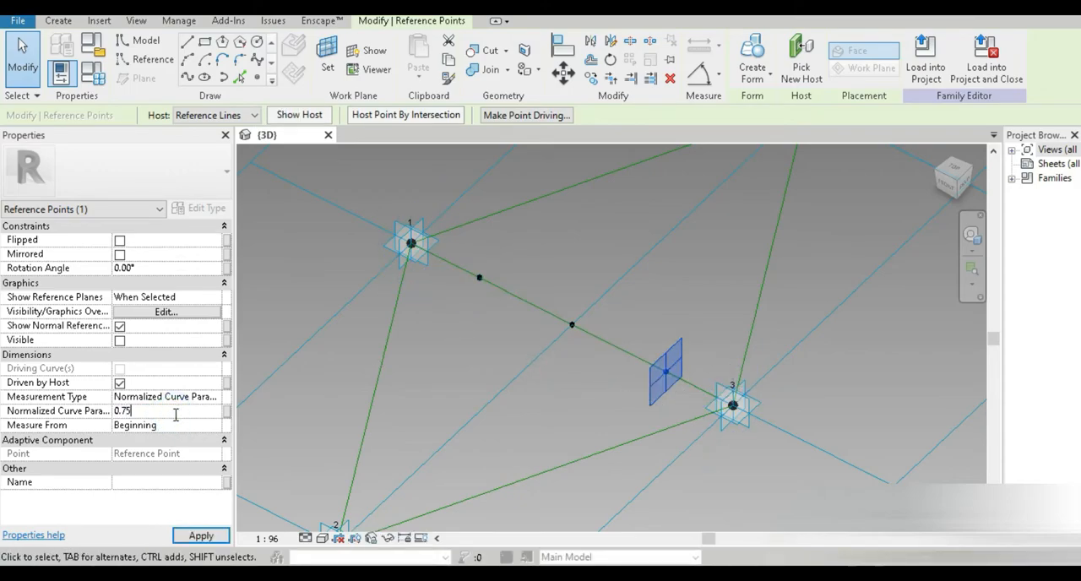
{"action": "key", "text": "Return"}
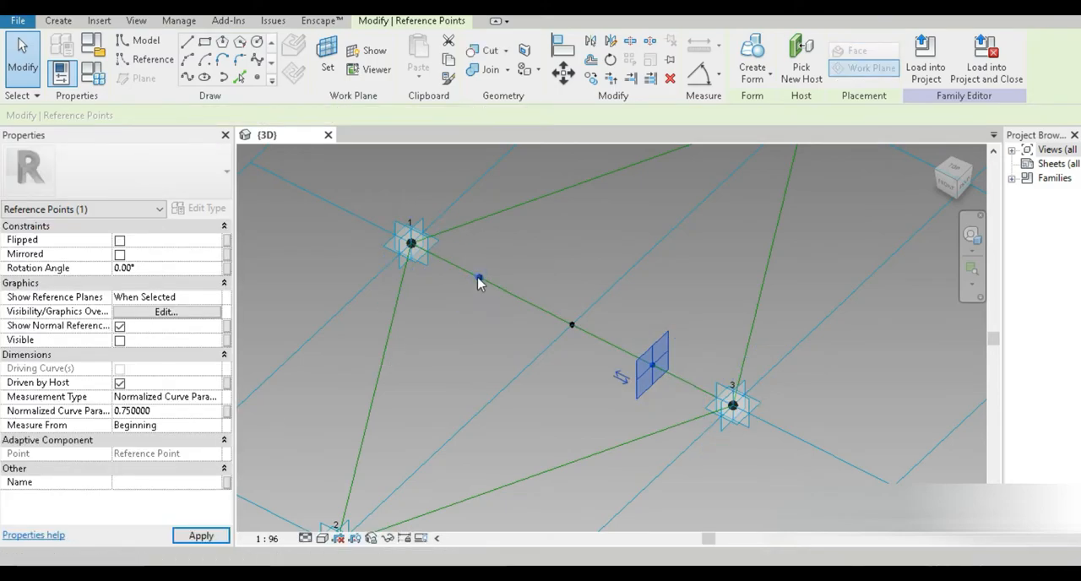
Step: Set the reference point near point 1 to a normalized curve parameter of 0.25
{"action": "left_click", "coordinate": [179, 411]}
{"action": "type", "text": "0.25"}
{"action": "key", "text": "Return"}
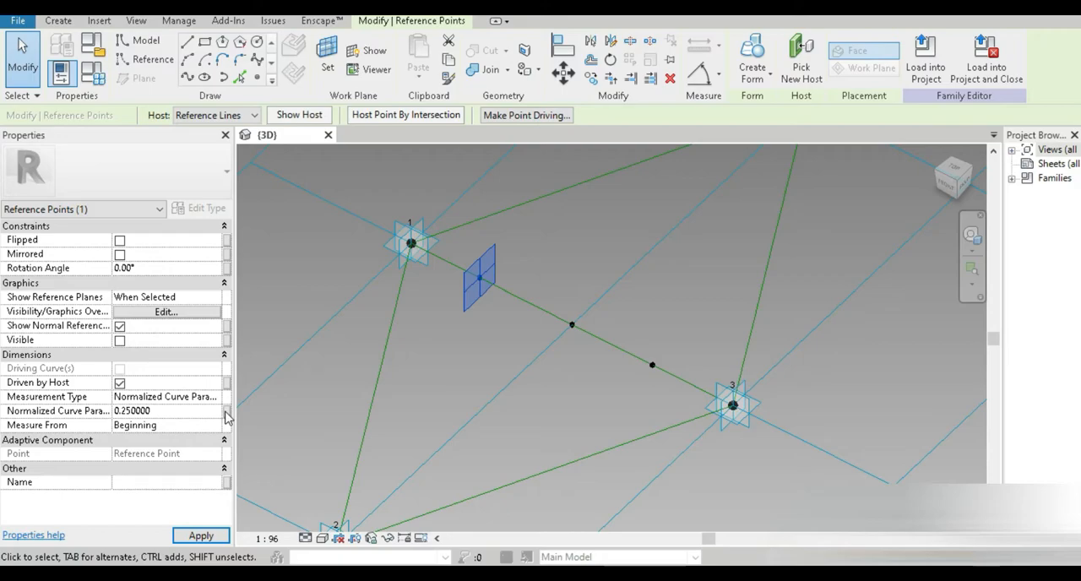
Step: Associate that point's normalized curve parameter with a new type parameter named "bottom center points 025"
{"action": "left_click", "coordinate": [226, 413]}
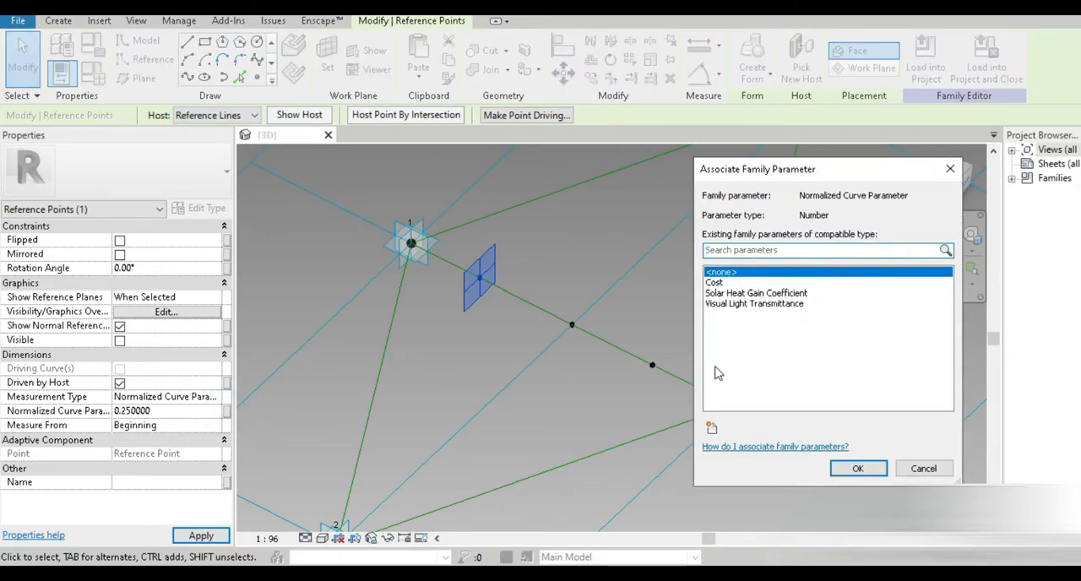
{"action": "left_click", "coordinate": [711, 428]}
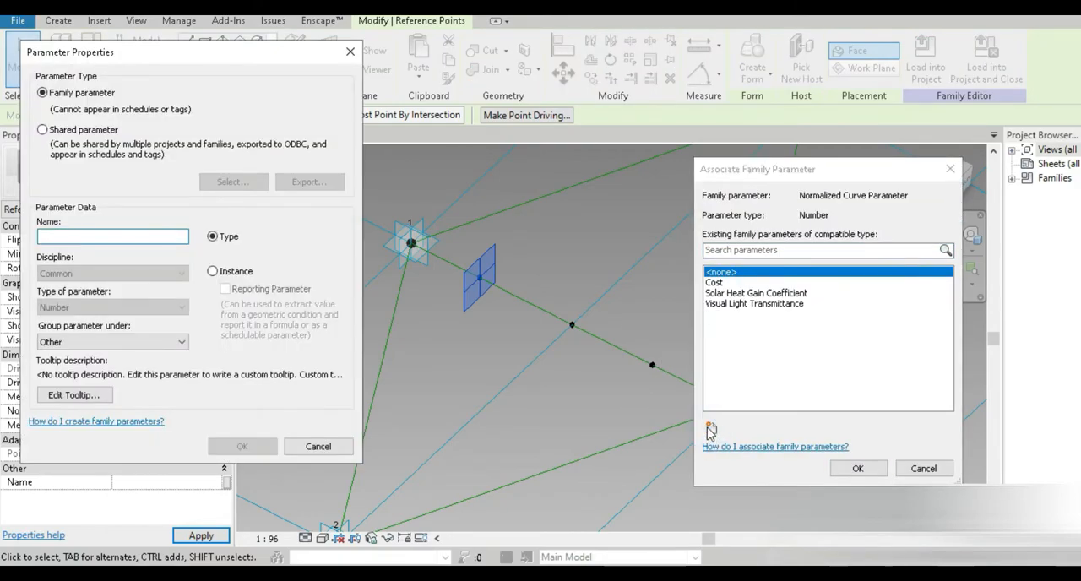
{"action": "type", "text": "bottom center points 025"}
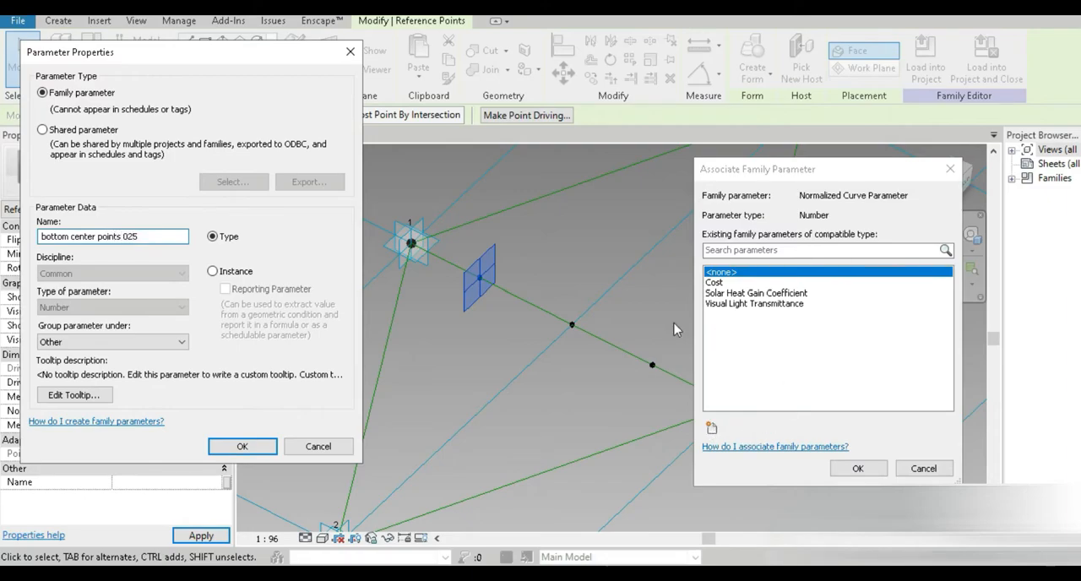
{"action": "left_click", "coordinate": [121, 237]}
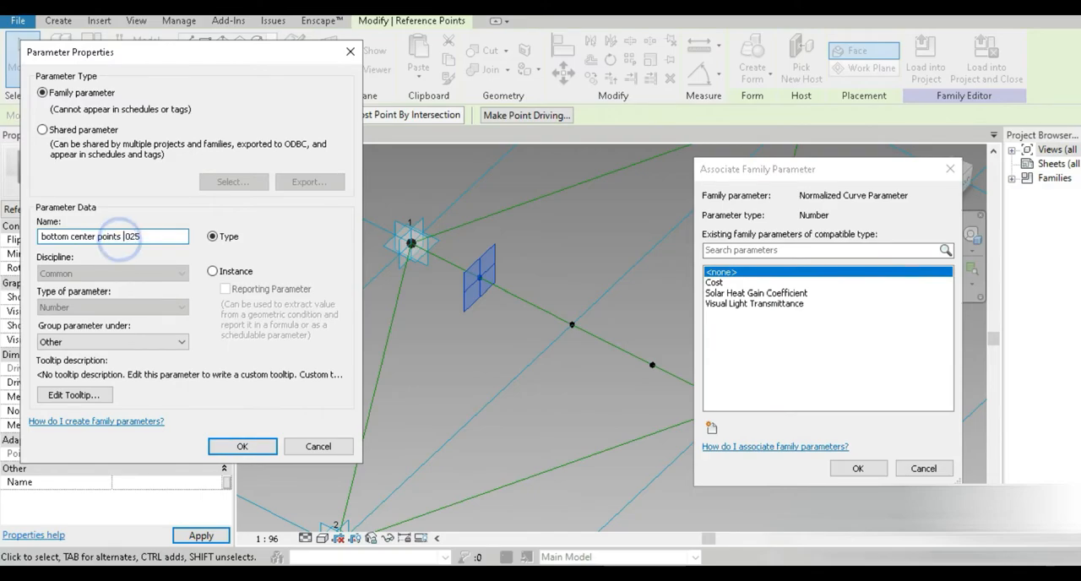
{"action": "left_click", "coordinate": [245, 446]}
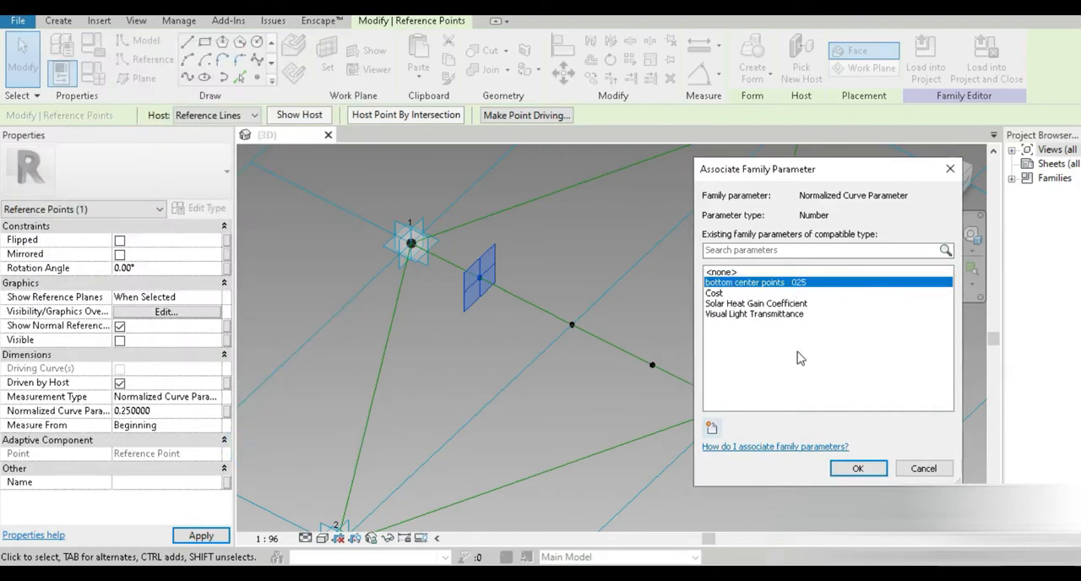
{"action": "left_click", "coordinate": [857, 469]}
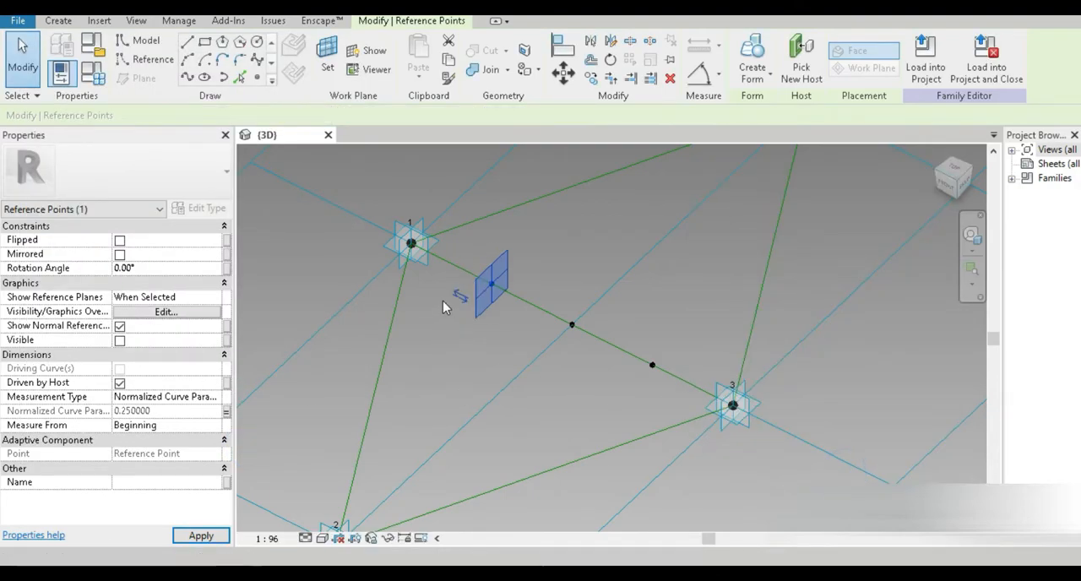
Step: Set the reference point near point 3 to measure from the end and associate its normalized curve parameter with "bottom center points 025"
{"action": "left_click", "coordinate": [651, 367]}
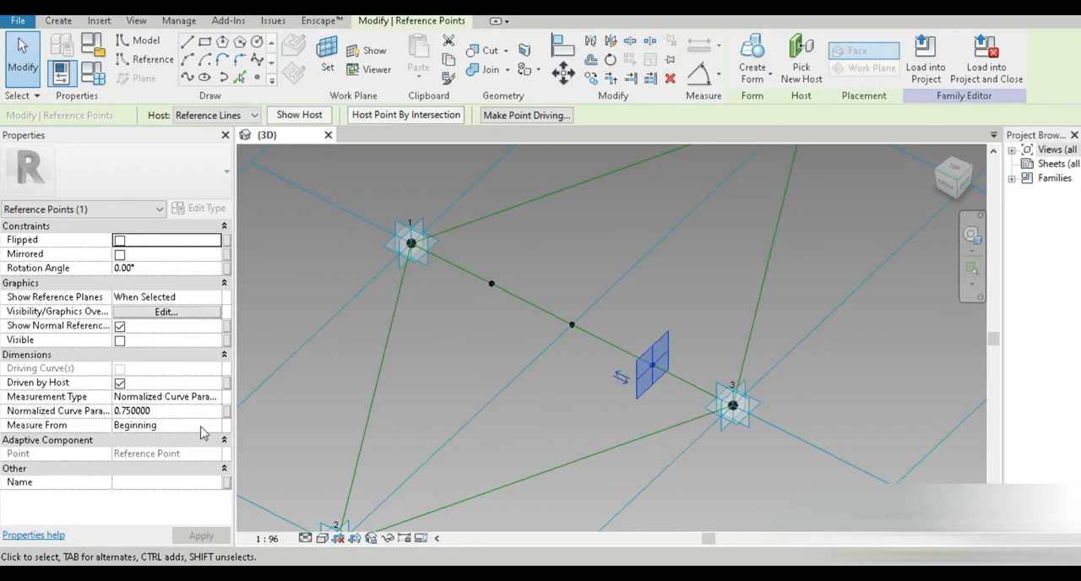
{"action": "left_click", "coordinate": [212, 427]}
{"action": "left_click", "coordinate": [127, 451]}
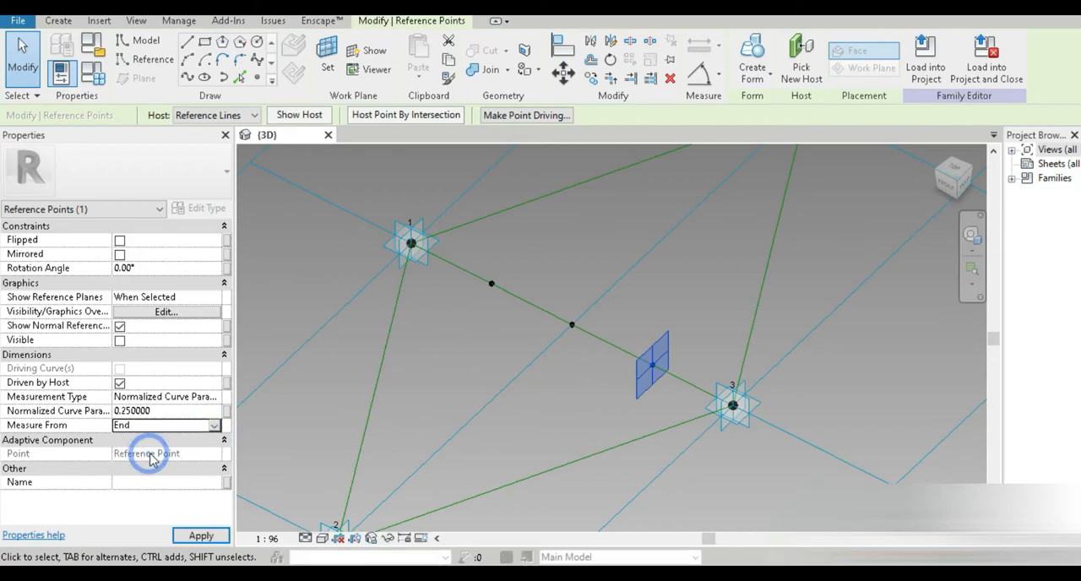
{"action": "left_click", "coordinate": [226, 411]}
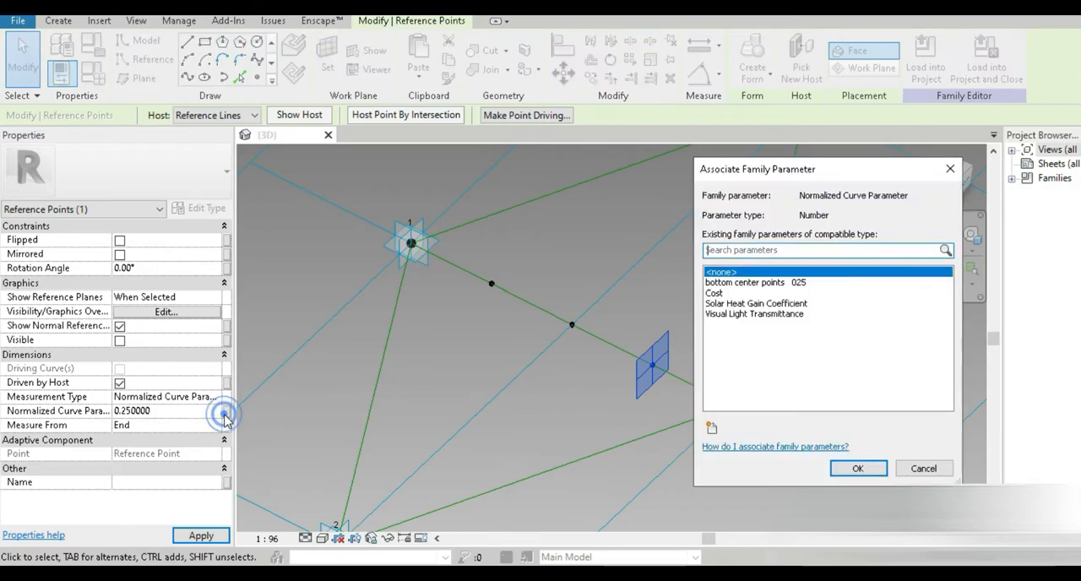
{"action": "left_click", "coordinate": [747, 282]}
{"action": "left_click", "coordinate": [858, 468]}
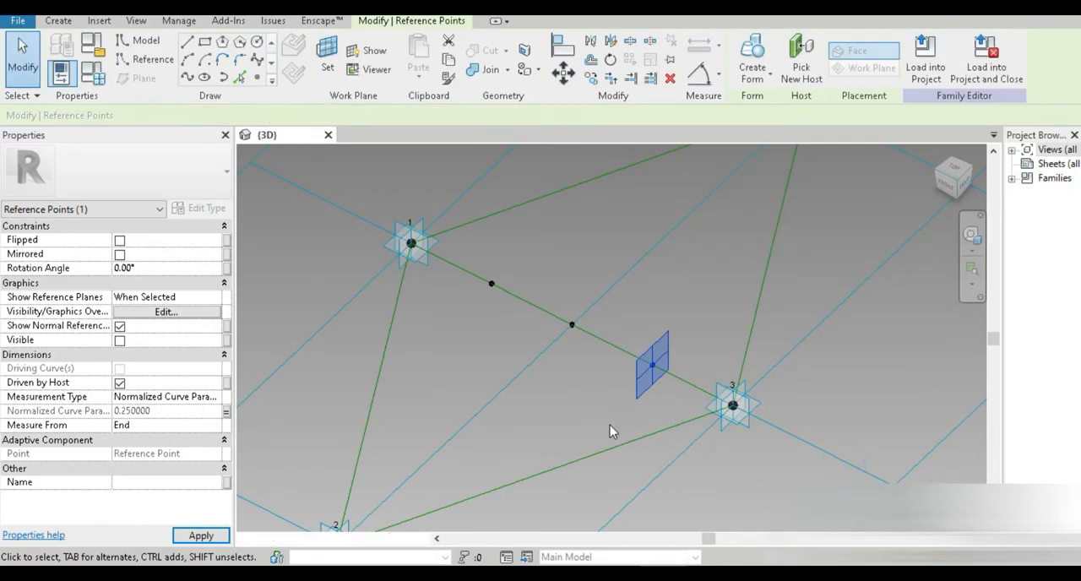
Step: Draw a 1 m vertical reference line starting at placement point 2, using that point as the work plane
{"action": "left_click", "coordinate": [560, 420]}
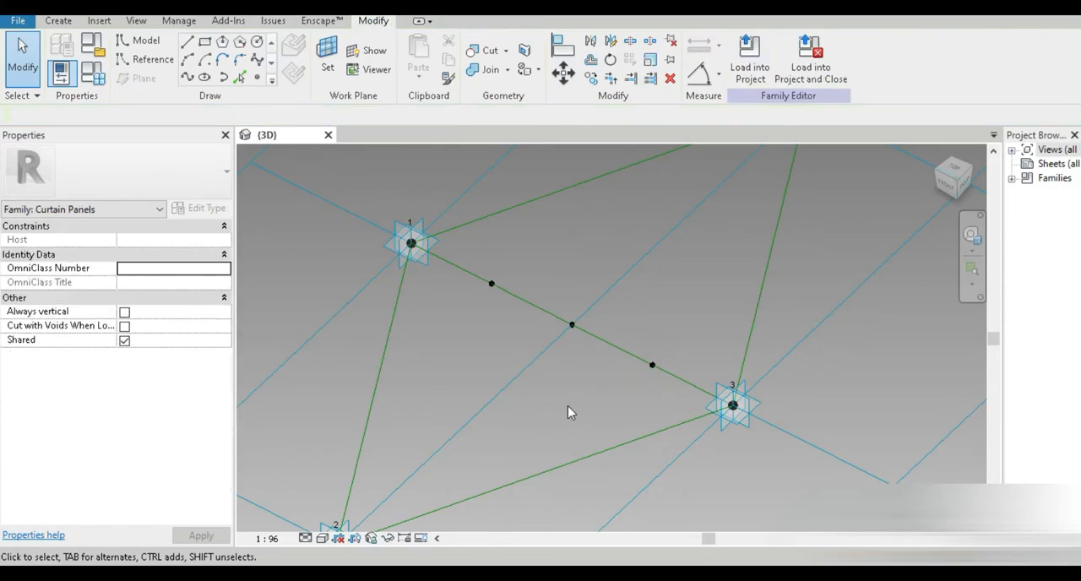
{"action": "scroll", "coordinate": [615, 402], "scroll_direction": "down", "scroll_amount": 2}
{"action": "middle_click_drag", "start_coordinate": [478, 465], "coordinate": [543, 417]}
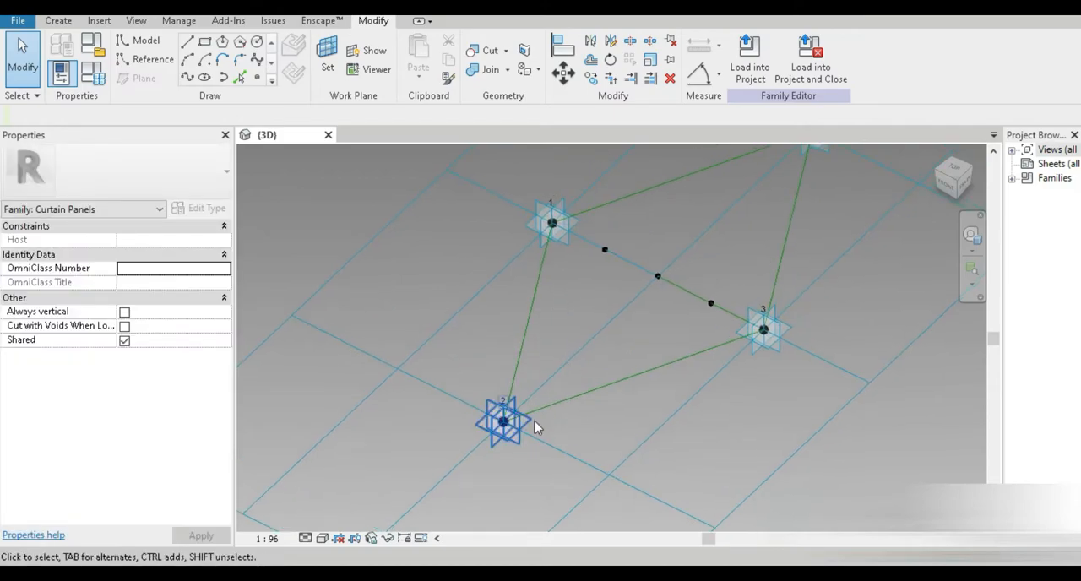
{"action": "scroll", "coordinate": [512, 446], "scroll_direction": "up", "scroll_amount": 2}
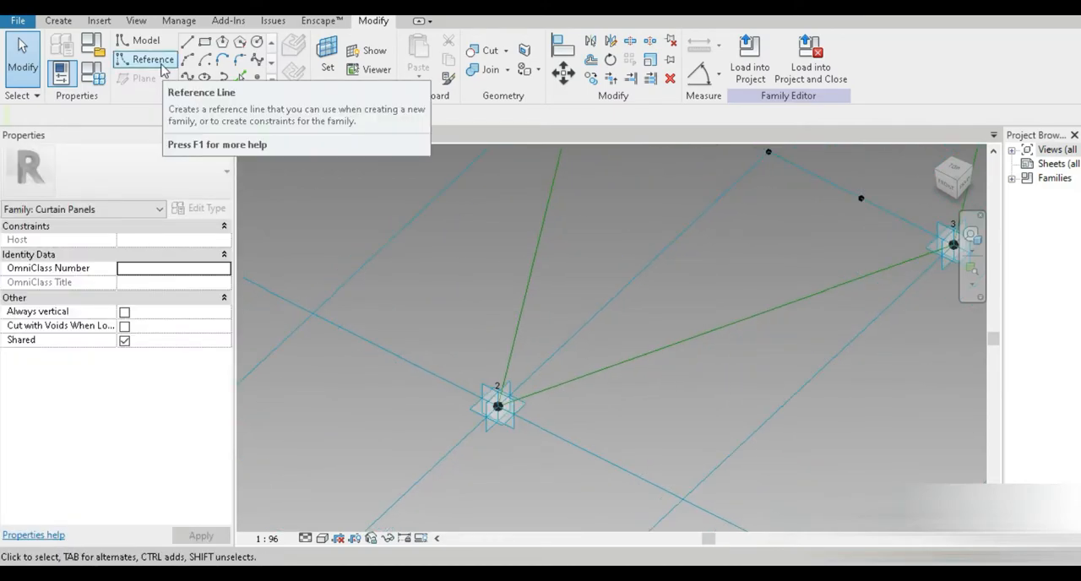
{"action": "left_click", "coordinate": [145, 59]}
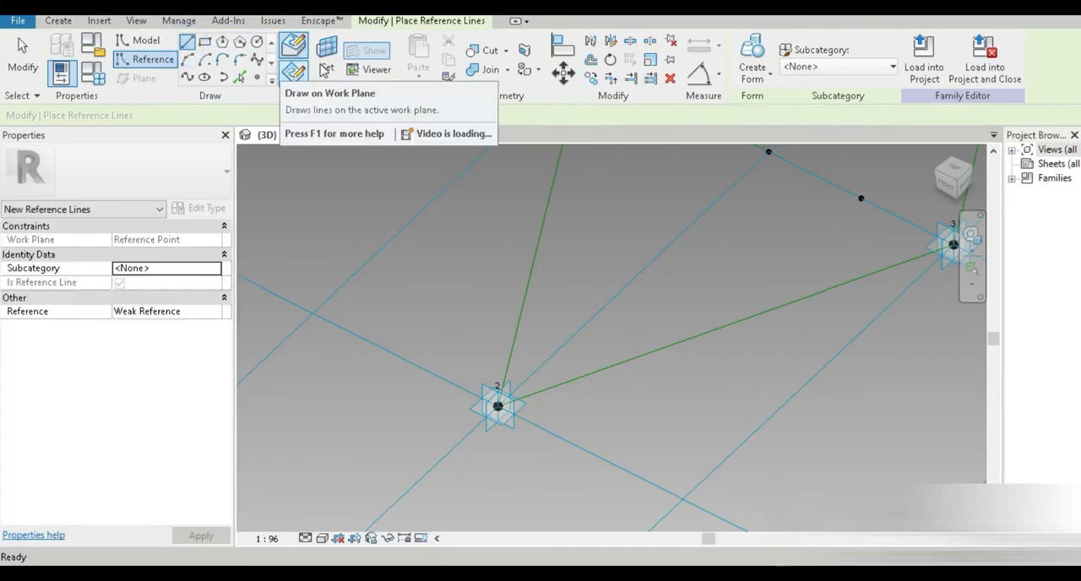
{"action": "left_click", "coordinate": [327, 59]}
{"action": "scroll", "coordinate": [505, 469], "scroll_direction": "up", "scroll_amount": 1}
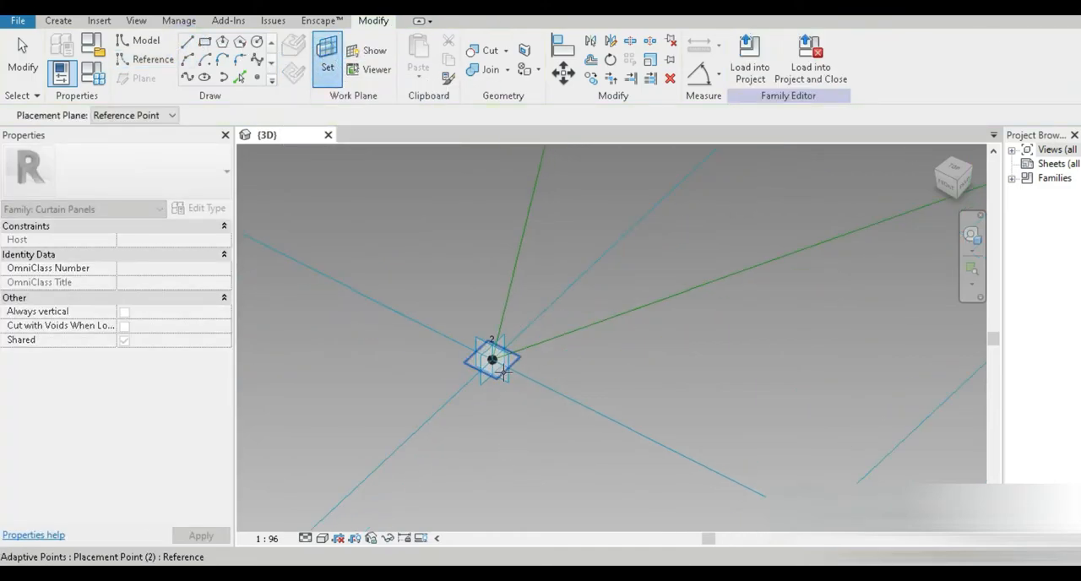
{"action": "scroll", "coordinate": [492, 361], "scroll_direction": "up", "scroll_amount": 5}
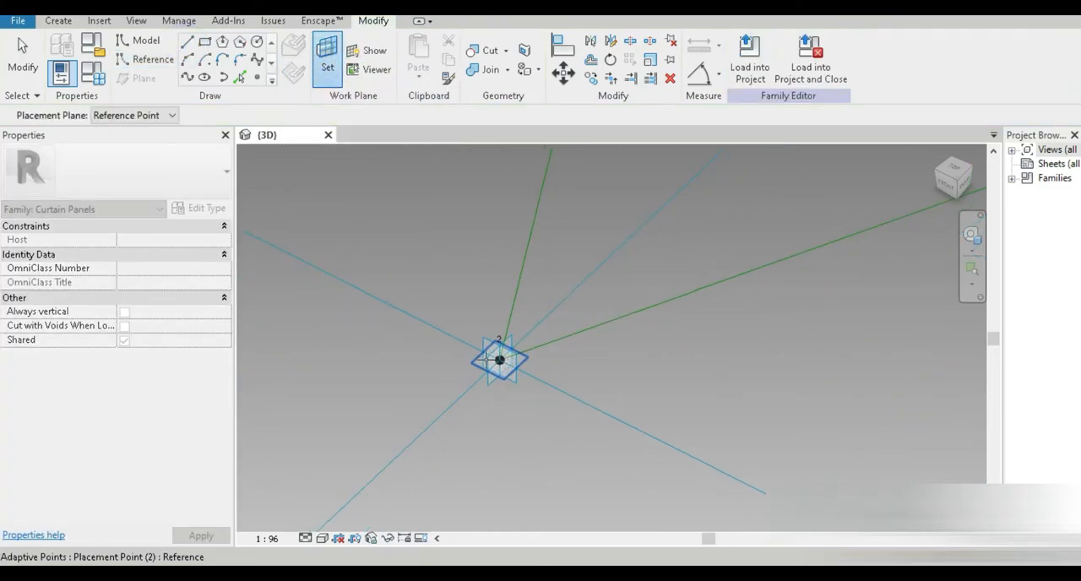
{"action": "middle_click_drag", "start_coordinate": [538, 370], "coordinate": [536, 431]}
{"action": "left_click", "coordinate": [494, 329]}
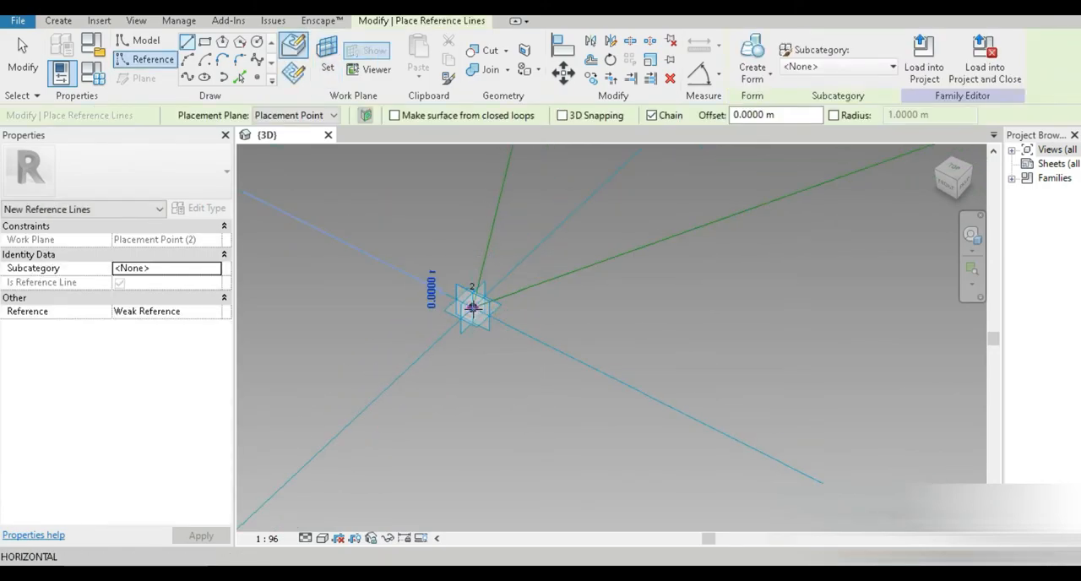
{"action": "left_click", "coordinate": [473, 307]}
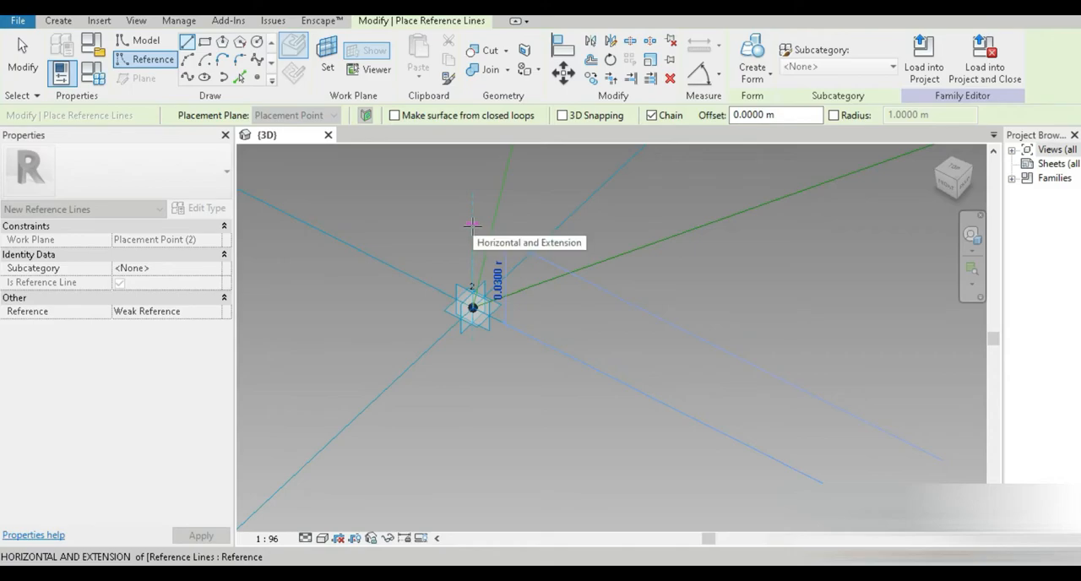
{"action": "type", "text": "1"}
{"action": "key", "text": "Return"}
{"action": "middle_click_drag", "start_coordinate": [509, 350], "coordinate": [503, 458]}
{"action": "key", "text": "Escape"}
{"action": "key", "text": "Escape"}
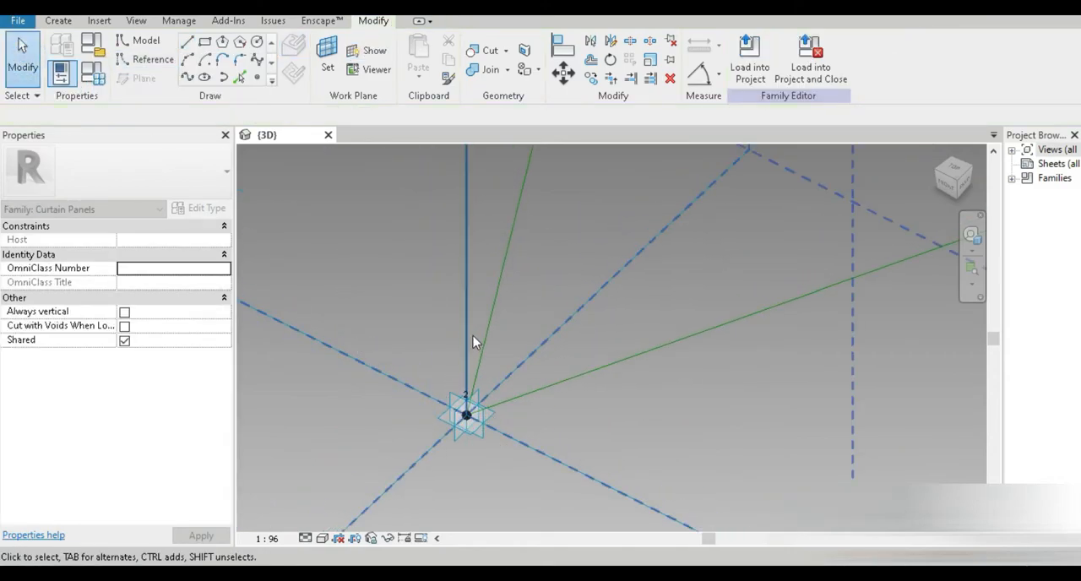
Step: Draw a three-sided inscribed polygon centered on point 2 with its vertex at the reference line's top end
{"action": "scroll", "coordinate": [455, 344], "scroll_direction": "down", "scroll_amount": 3}
{"action": "scroll", "coordinate": [456, 355], "scroll_direction": "up", "scroll_amount": 4}
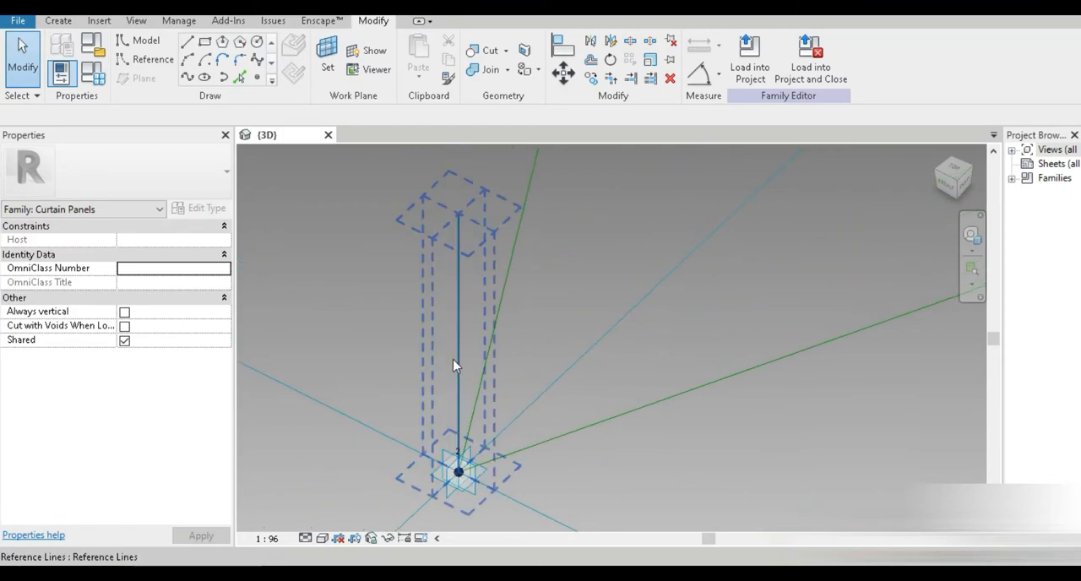
{"action": "scroll", "coordinate": [455, 342], "scroll_direction": "down", "scroll_amount": 4}
{"action": "middle_click_drag", "start_coordinate": [455, 334], "coordinate": [457, 390]}
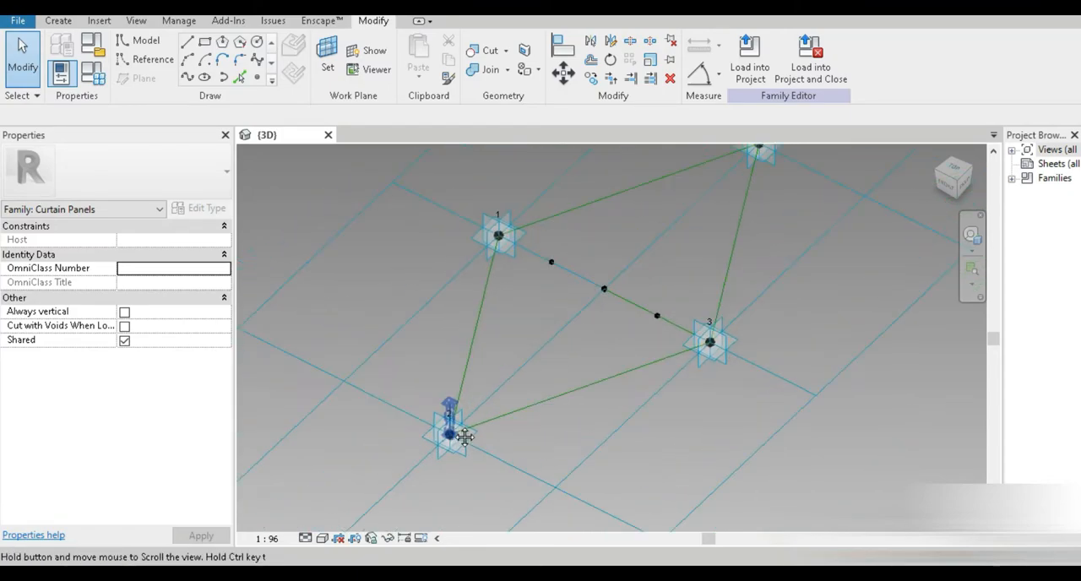
{"action": "scroll", "coordinate": [457, 390], "scroll_direction": "up", "scroll_amount": 2}
{"action": "scroll", "coordinate": [448, 423], "scroll_direction": "up", "scroll_amount": 2}
{"action": "scroll", "coordinate": [487, 435], "scroll_direction": "up", "scroll_amount": 1}
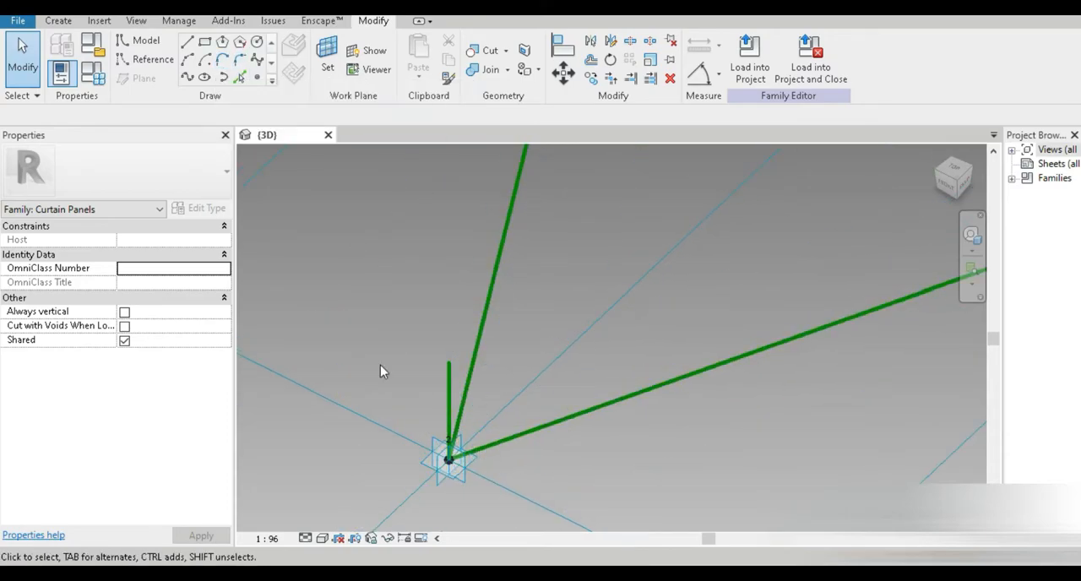
{"action": "left_click", "coordinate": [224, 51]}
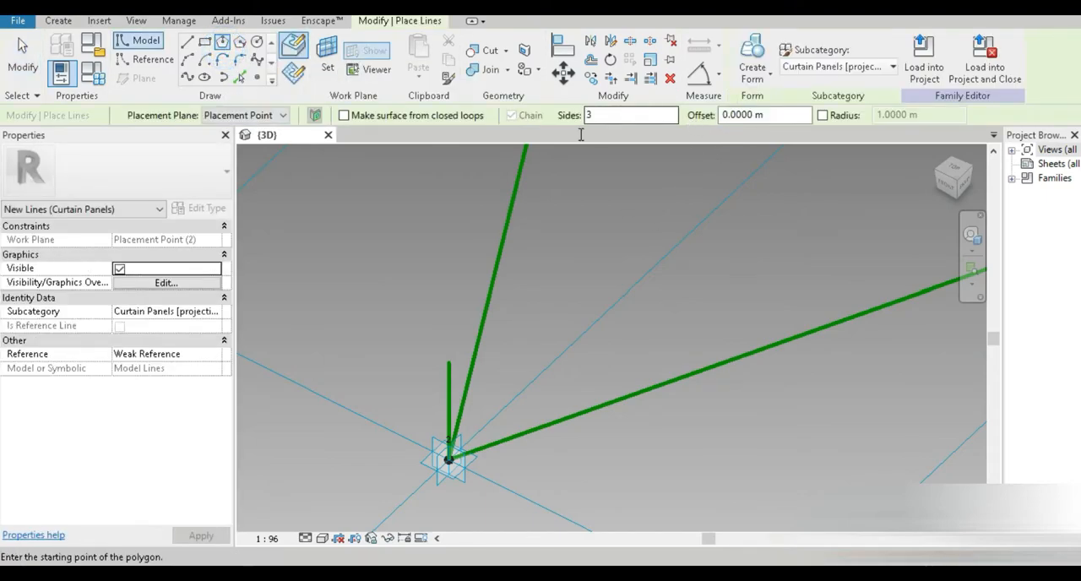
{"action": "left_click", "coordinate": [449, 458]}
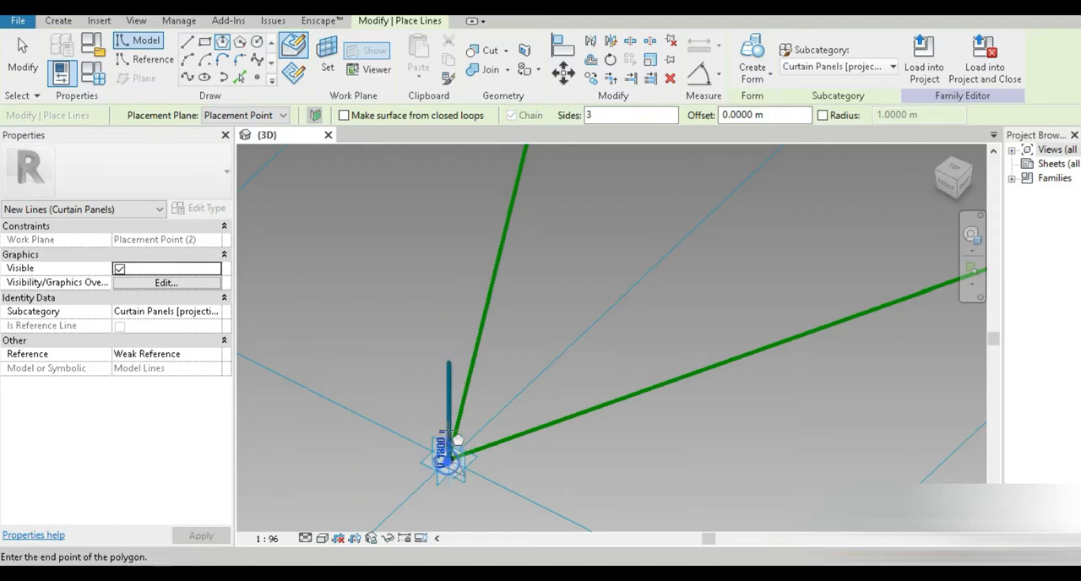
{"action": "left_click", "coordinate": [449, 363]}
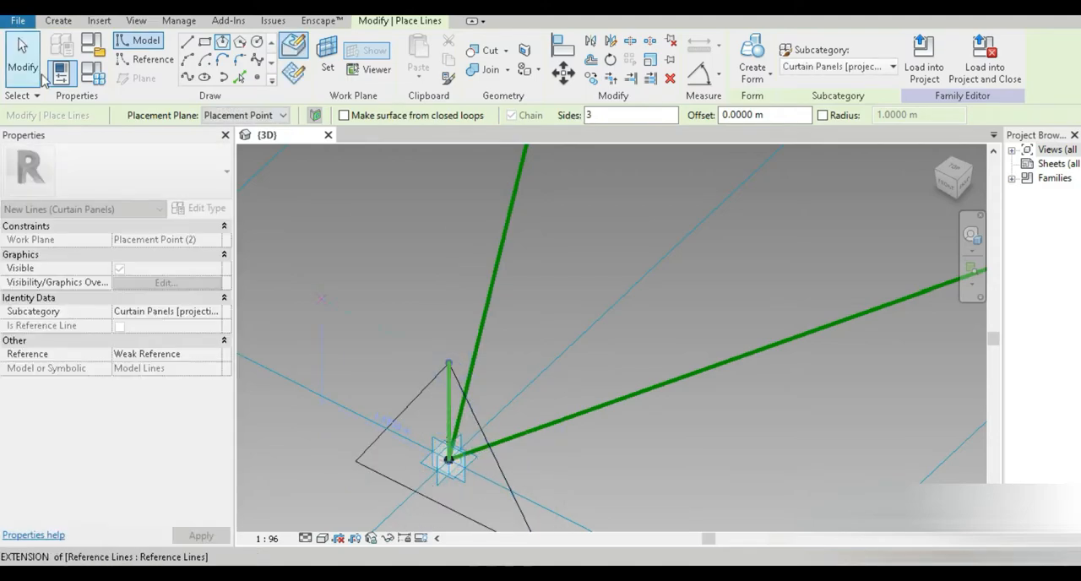
Step: Select the whole triangle at point 2 and convert its lines into reference lines
{"action": "left_click", "coordinate": [24, 66]}
{"action": "middle_click_drag", "start_coordinate": [484, 380], "coordinate": [447, 268]}
{"action": "key", "text": "Tab"}
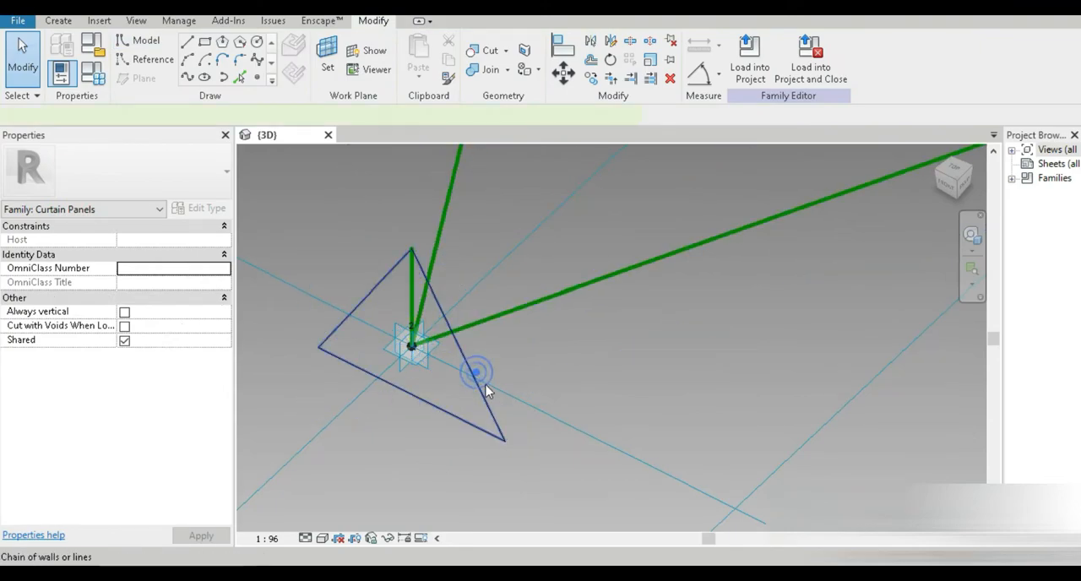
{"action": "left_click", "coordinate": [475, 378]}
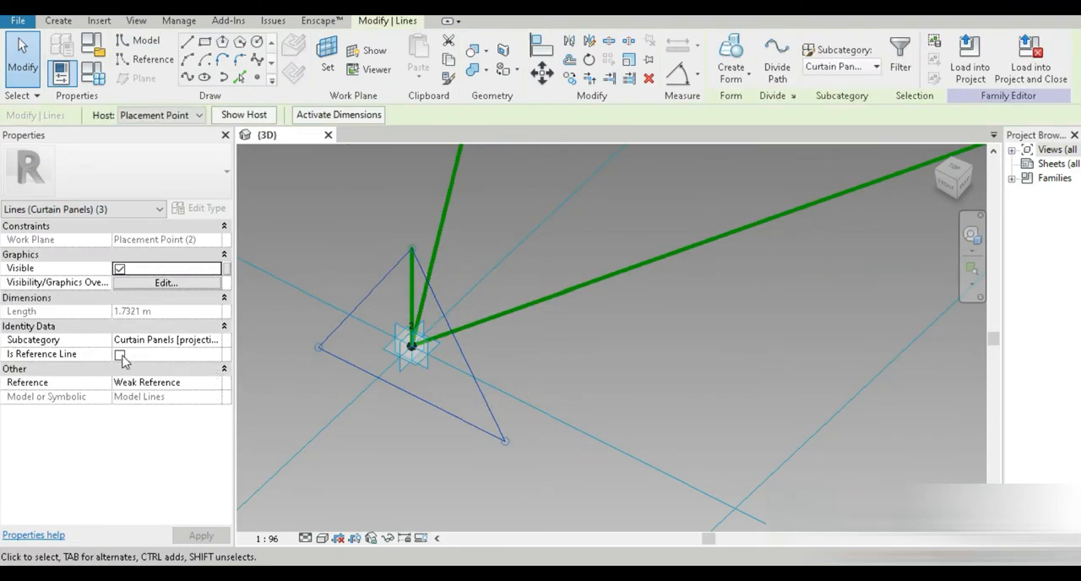
{"action": "left_click", "coordinate": [119, 356]}
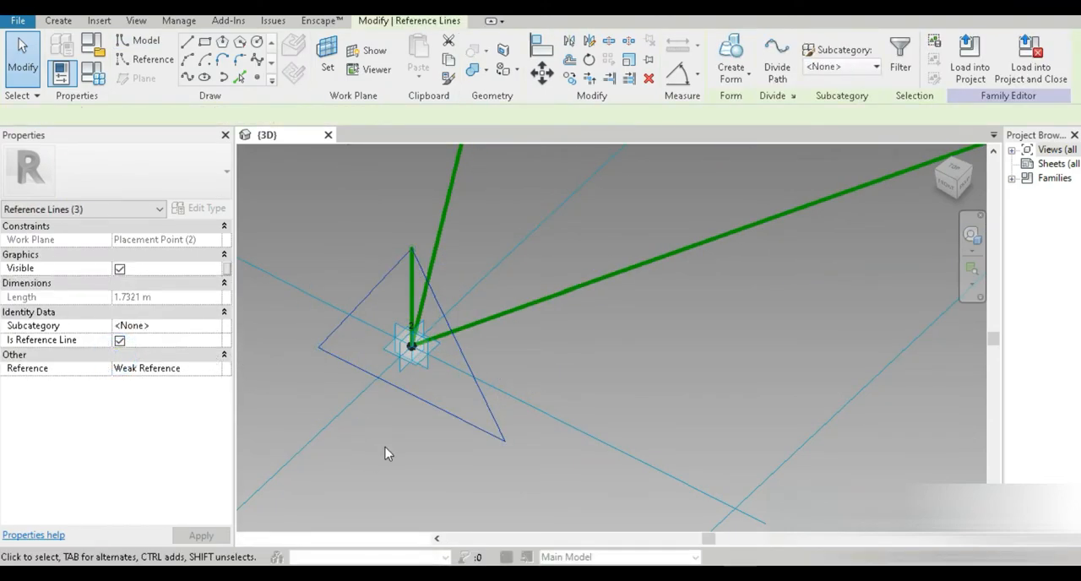
Step: Draw a 1 m vertical reference line starting at placement point 4, using that point as the work plane
{"action": "scroll", "coordinate": [387, 451], "scroll_direction": "down", "scroll_amount": 5}
{"action": "scroll", "coordinate": [532, 355], "scroll_direction": "up", "scroll_amount": 6}
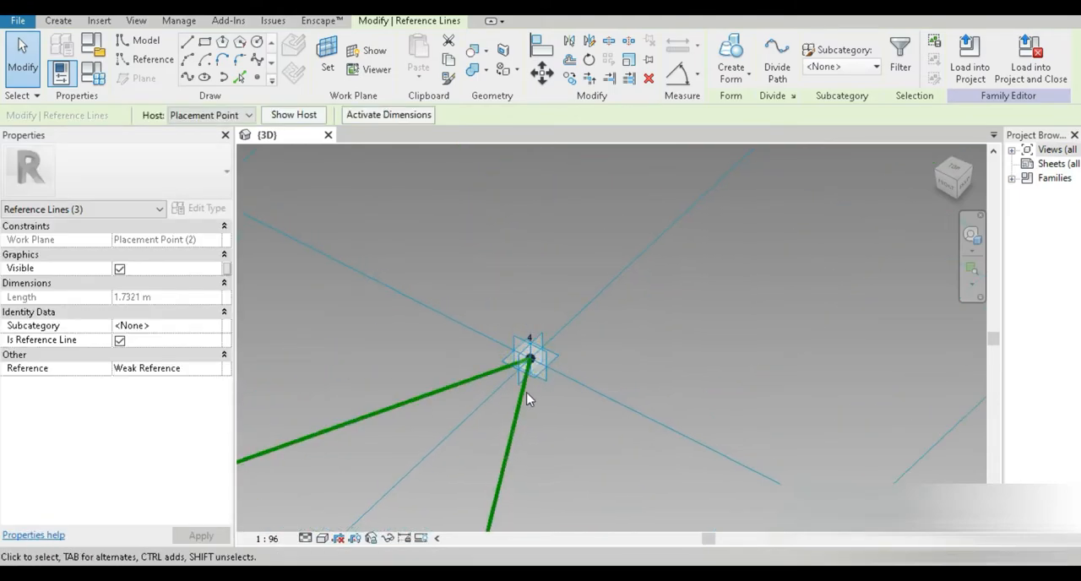
{"action": "left_click", "coordinate": [145, 59]}
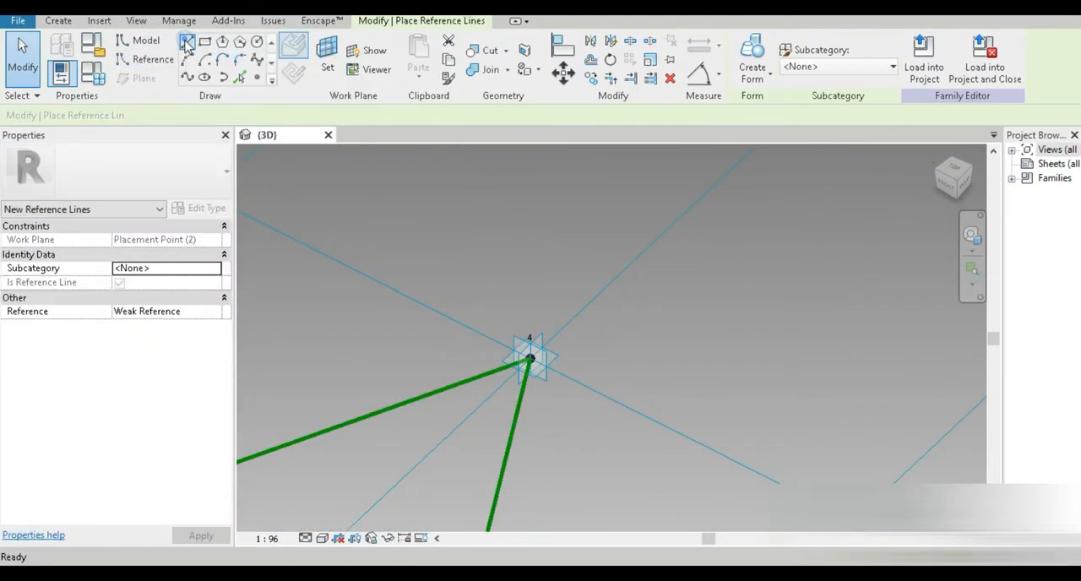
{"action": "left_click", "coordinate": [327, 59]}
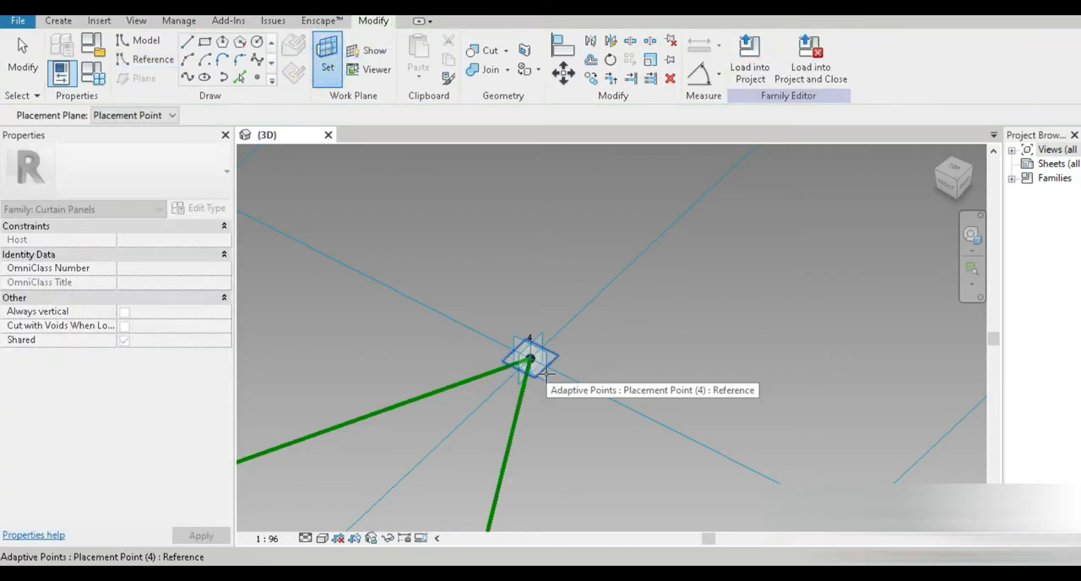
{"action": "left_click", "coordinate": [543, 371]}
{"action": "left_click", "coordinate": [531, 365]}
{"action": "type", "text": "1"}
{"action": "key", "text": "Return"}
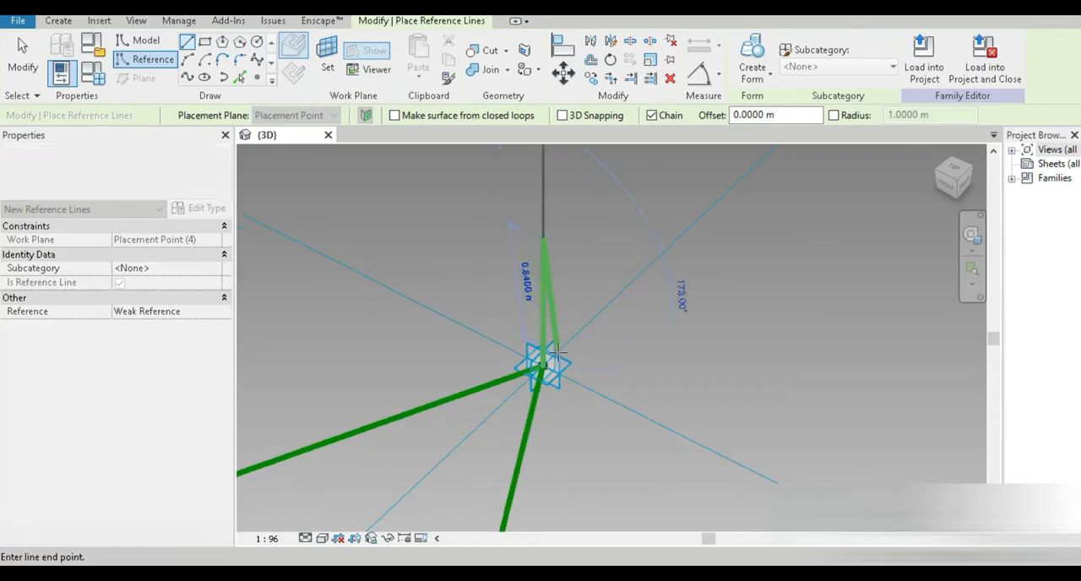
{"action": "left_click", "coordinate": [17, 62]}
Step: Draw a three-sided inscribed polygon centered on point 4 with its vertex at the reference line's top end
{"action": "scroll", "coordinate": [454, 287], "scroll_direction": "down", "scroll_amount": 5}
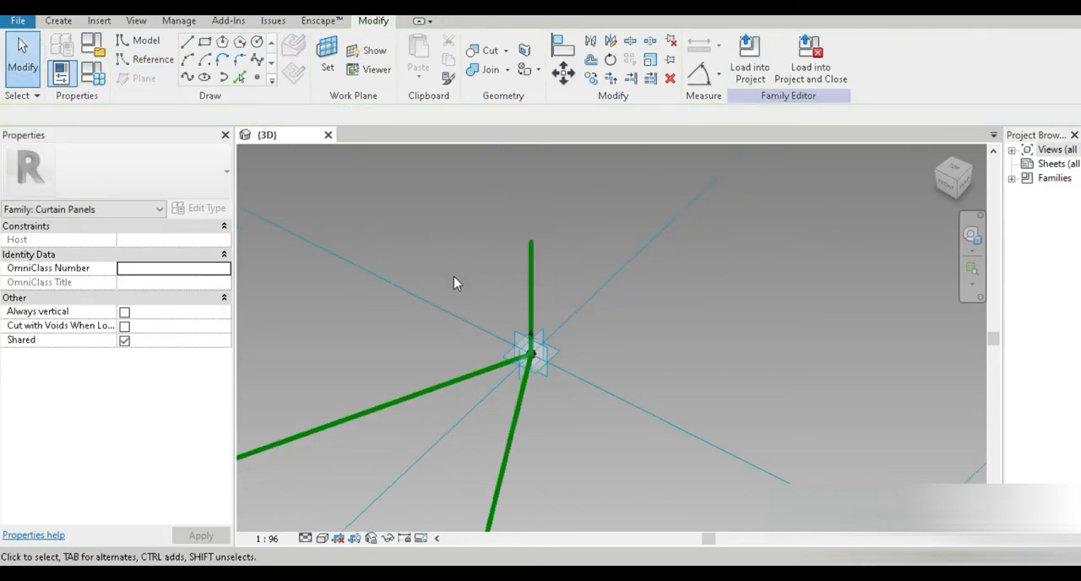
{"action": "scroll", "coordinate": [452, 310], "scroll_direction": "down", "scroll_amount": 2}
{"action": "middle_click_drag", "start_coordinate": [429, 402], "coordinate": [421, 519]}
{"action": "scroll", "coordinate": [498, 413], "scroll_direction": "up", "scroll_amount": 3}
{"action": "scroll", "coordinate": [557, 357], "scroll_direction": "up", "scroll_amount": 3}
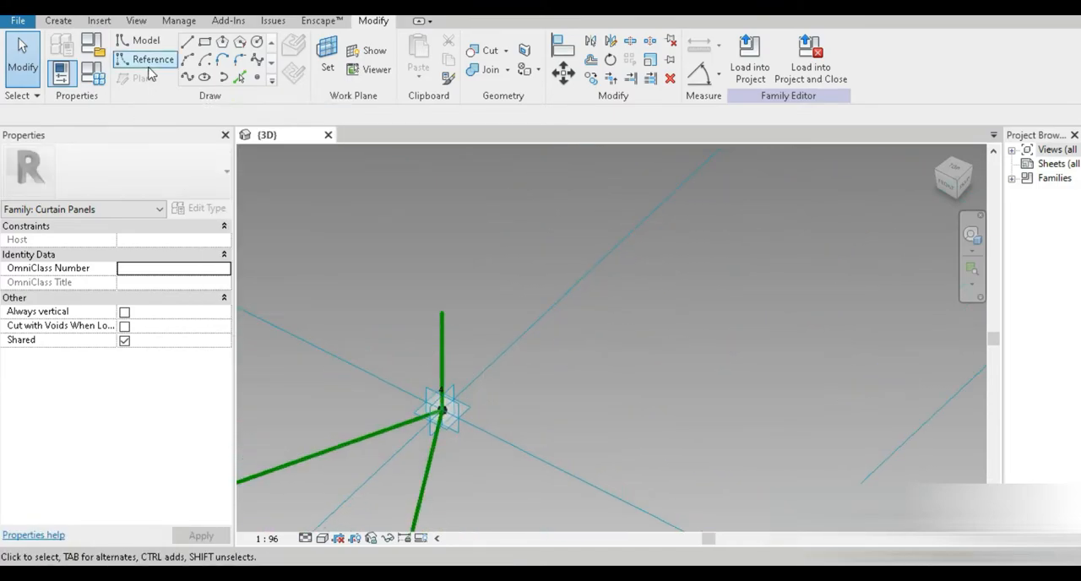
{"action": "left_click", "coordinate": [222, 41]}
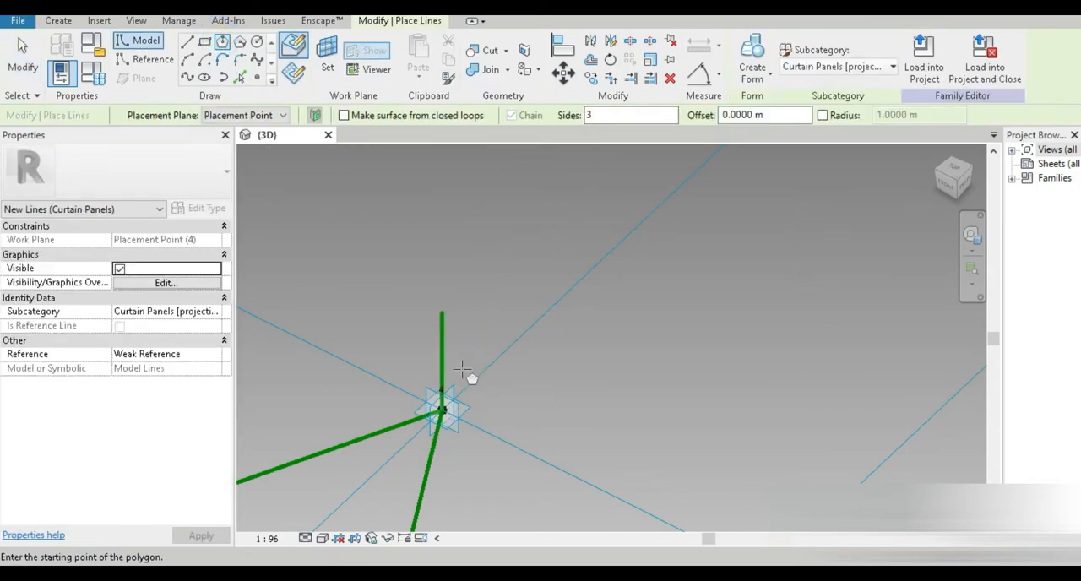
{"action": "left_click", "coordinate": [446, 408]}
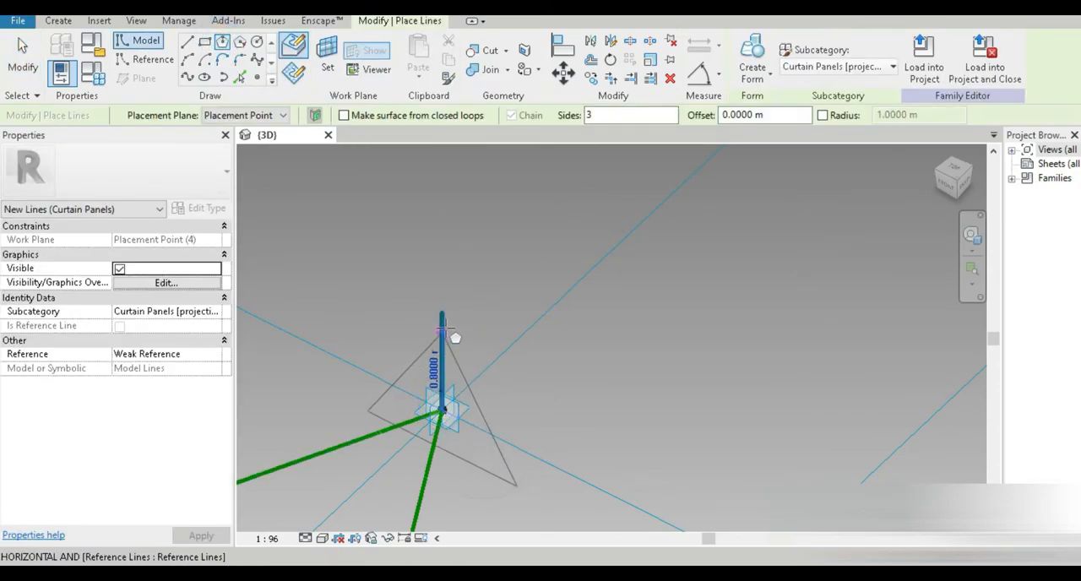
{"action": "left_click", "coordinate": [455, 325]}
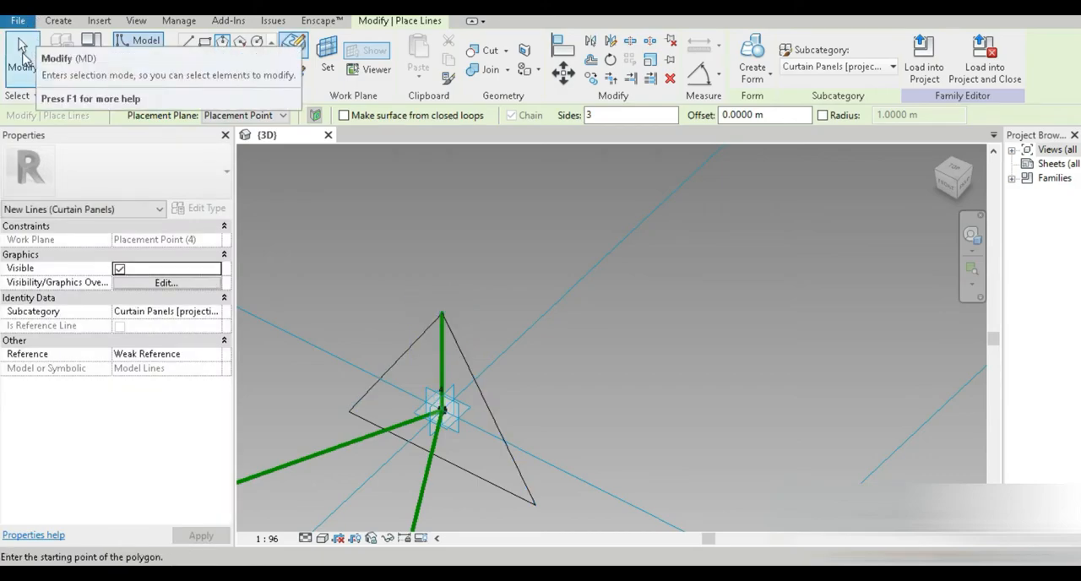
Step: Select the triangle at point 4 and convert its lines into reference lines
{"action": "left_click", "coordinate": [21, 54]}
{"action": "left_click", "coordinate": [494, 413]}
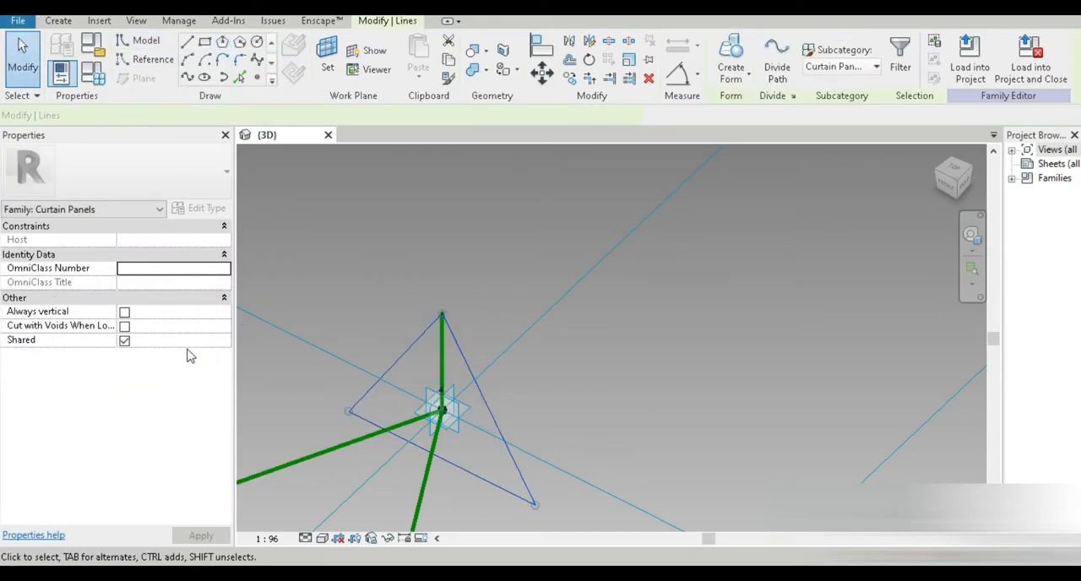
{"action": "left_click", "coordinate": [119, 355]}
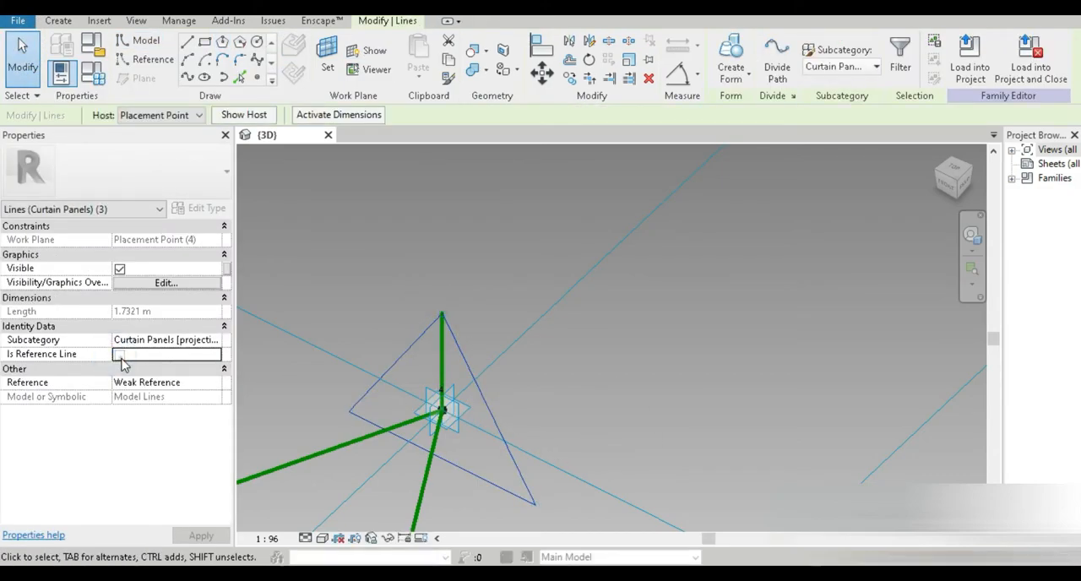
{"action": "scroll", "coordinate": [305, 378], "scroll_direction": "down", "scroll_amount": 5}
{"action": "middle_click_drag", "start_coordinate": [333, 386], "coordinate": [579, 250]}
{"action": "scroll", "coordinate": [491, 345], "scroll_direction": "up", "scroll_amount": 2}
{"action": "middle_click_drag", "start_coordinate": [485, 349], "coordinate": [471, 378]}
{"action": "left_click", "coordinate": [471, 378]}
{"action": "scroll", "coordinate": [471, 379], "scroll_direction": "up", "scroll_amount": 3}
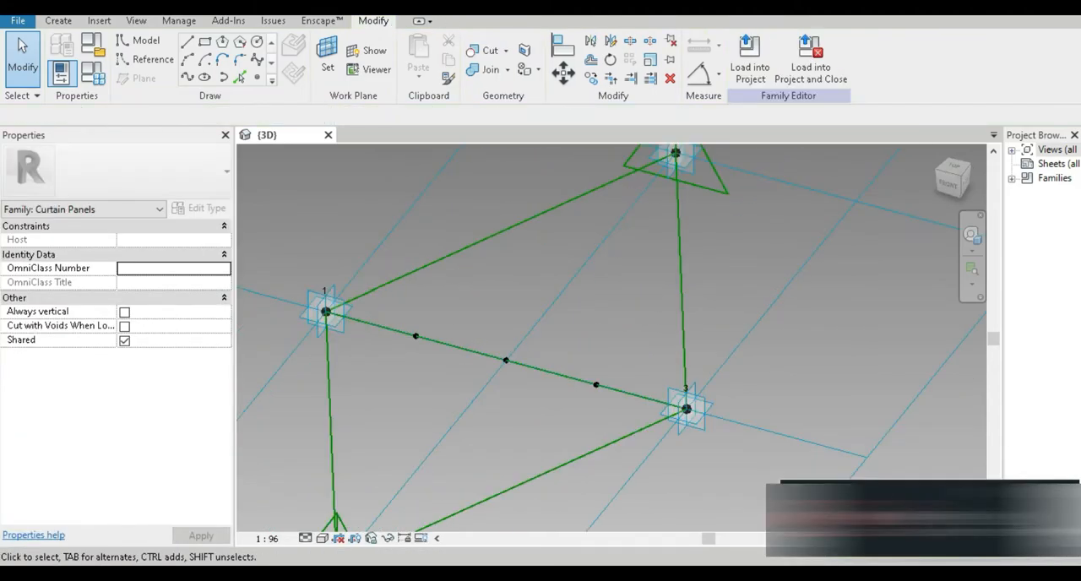
{"action": "scroll", "coordinate": [645, 265], "scroll_direction": "down", "scroll_amount": 3}
{"action": "scroll", "coordinate": [645, 265], "scroll_direction": "up", "scroll_amount": 3}
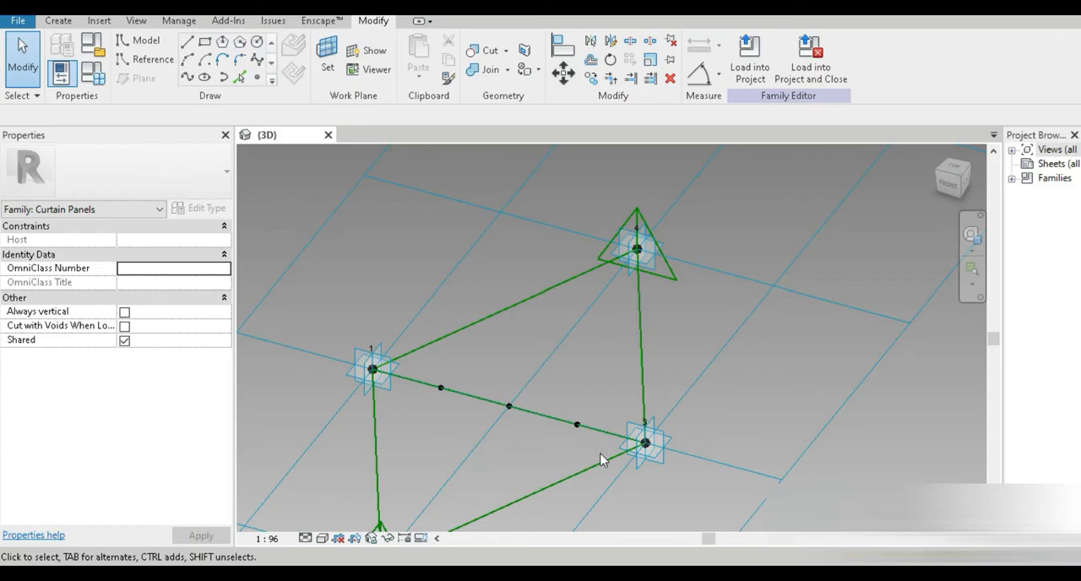
Step: Place a new reference point on the middle point of the edge between points 1 and 3, using that point as the work plane
{"action": "scroll", "coordinate": [557, 460], "scroll_direction": "up", "scroll_amount": 1}
{"action": "middle_click_drag", "start_coordinate": [511, 439], "coordinate": [517, 426]}
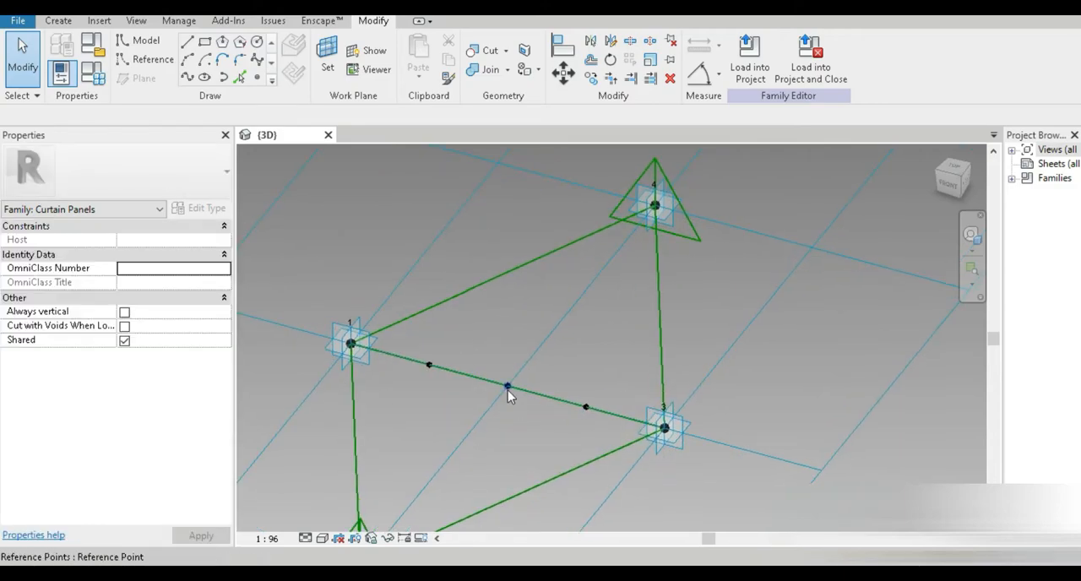
{"action": "left_click", "coordinate": [137, 60]}
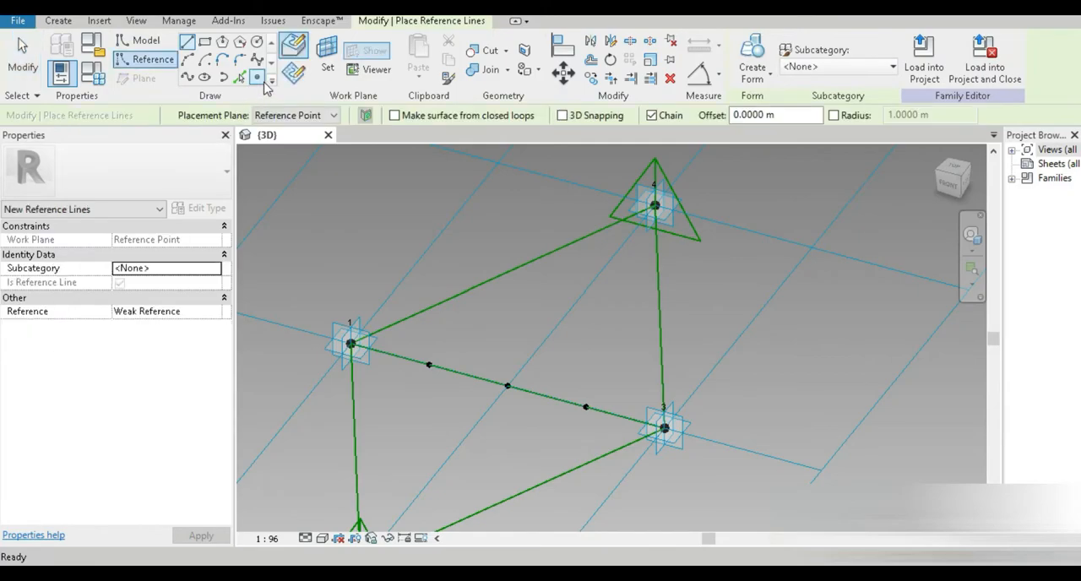
{"action": "left_click", "coordinate": [330, 76]}
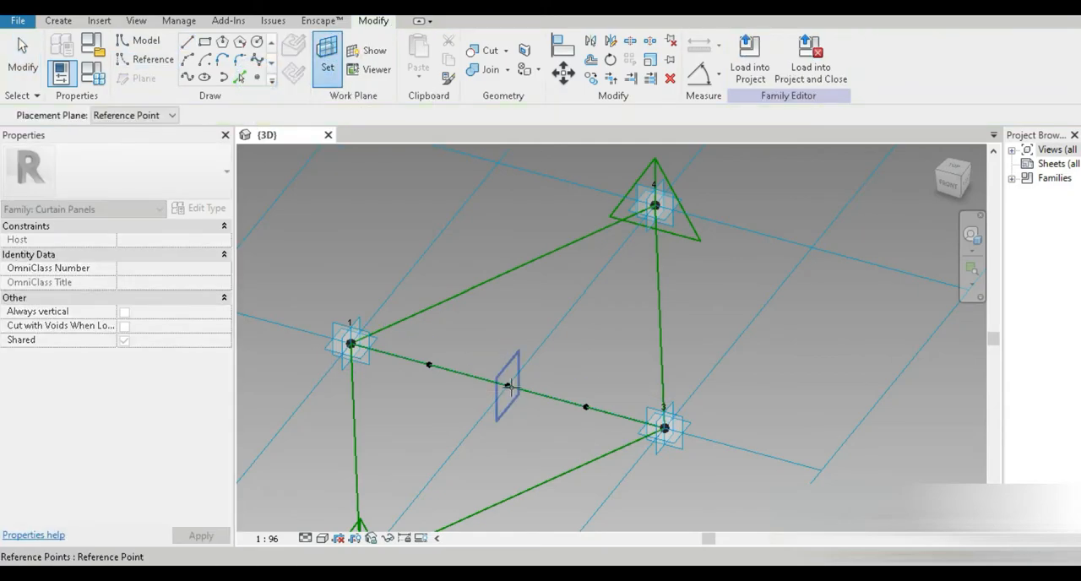
{"action": "left_click", "coordinate": [506, 386]}
{"action": "left_click", "coordinate": [507, 386]}
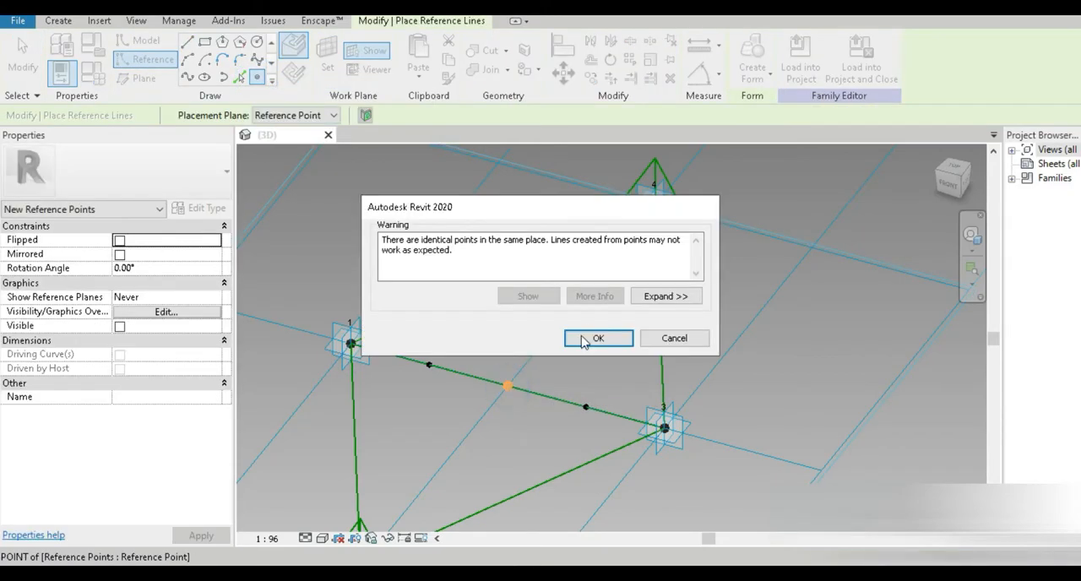
{"action": "left_click", "coordinate": [598, 338]}
{"action": "key", "text": "Escape"}
{"action": "key", "text": "Escape"}
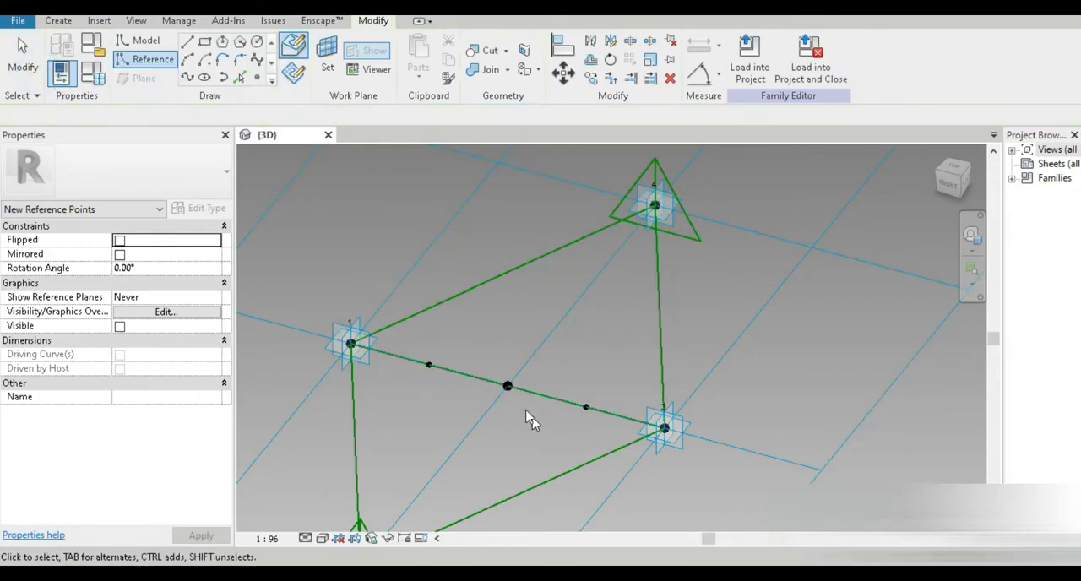
Step: Associate the new point's Offset with a new family parameter named "bottom central point offset"
{"action": "left_click", "coordinate": [507, 387]}
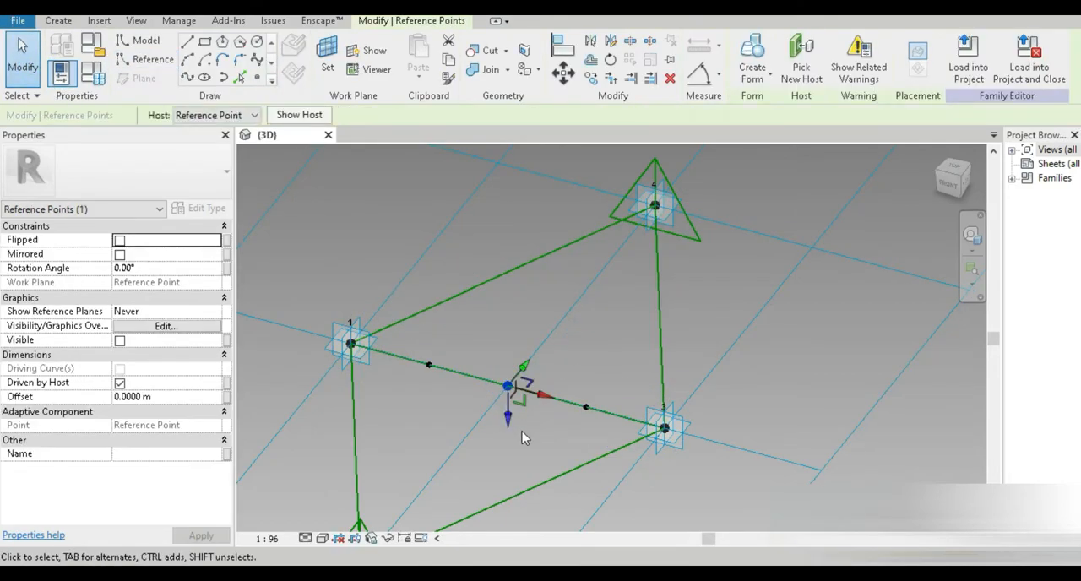
{"action": "left_click", "coordinate": [227, 396]}
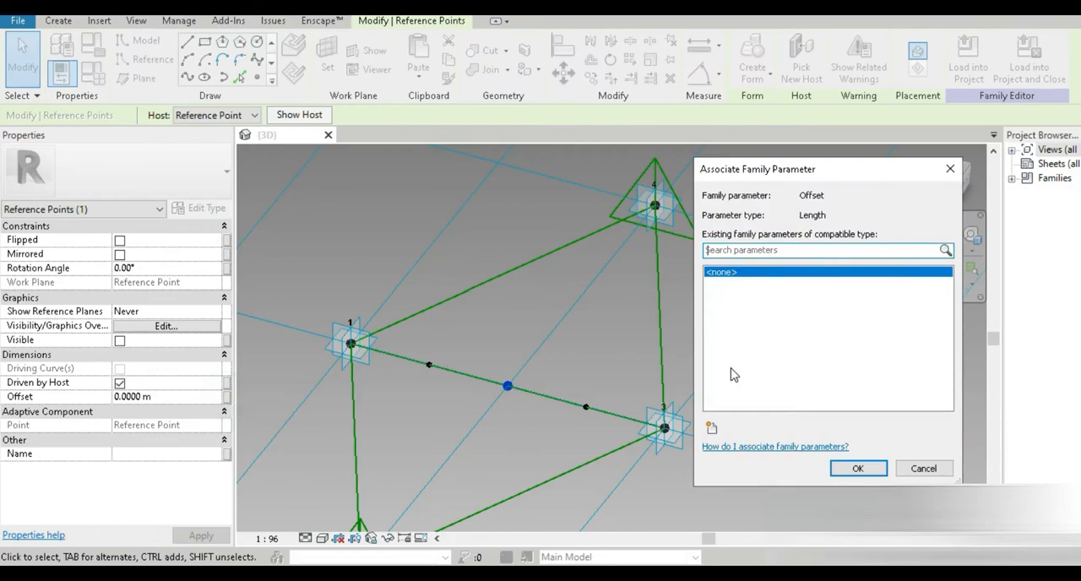
{"action": "left_click", "coordinate": [711, 429]}
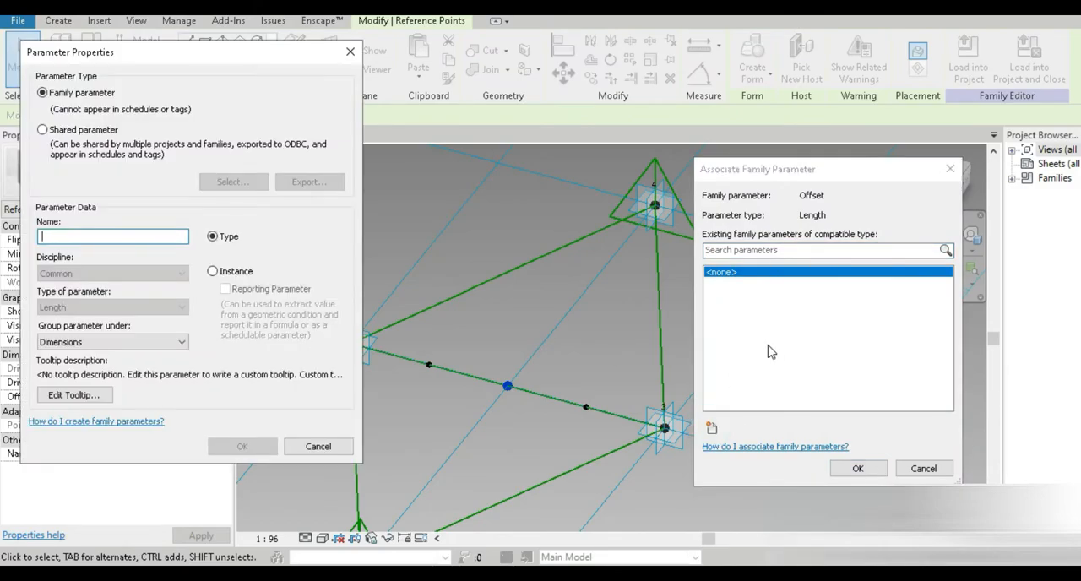
{"action": "type", "text": "central point offset"}
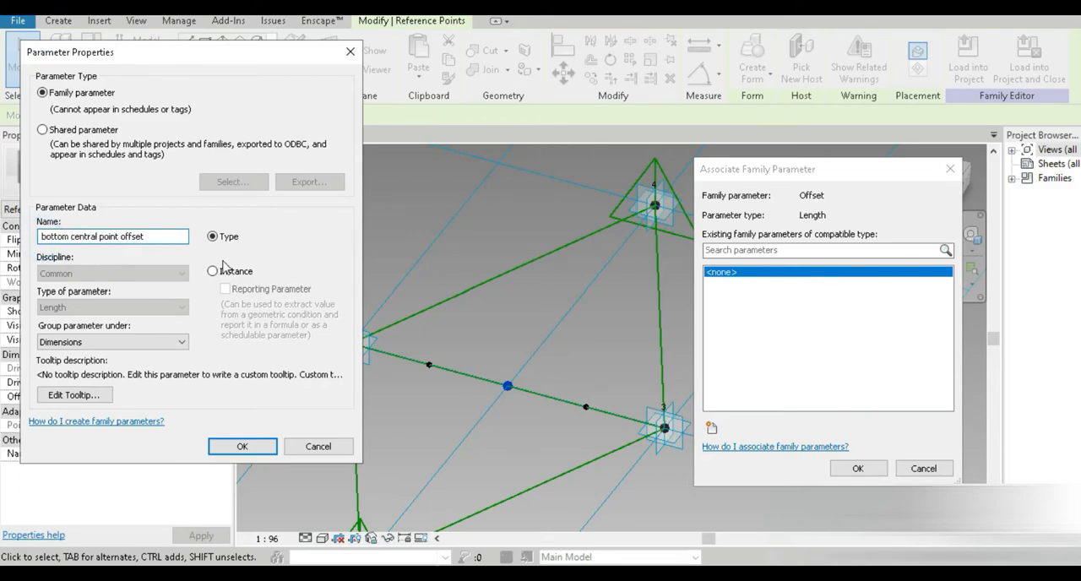
{"action": "left_click", "coordinate": [240, 450]}
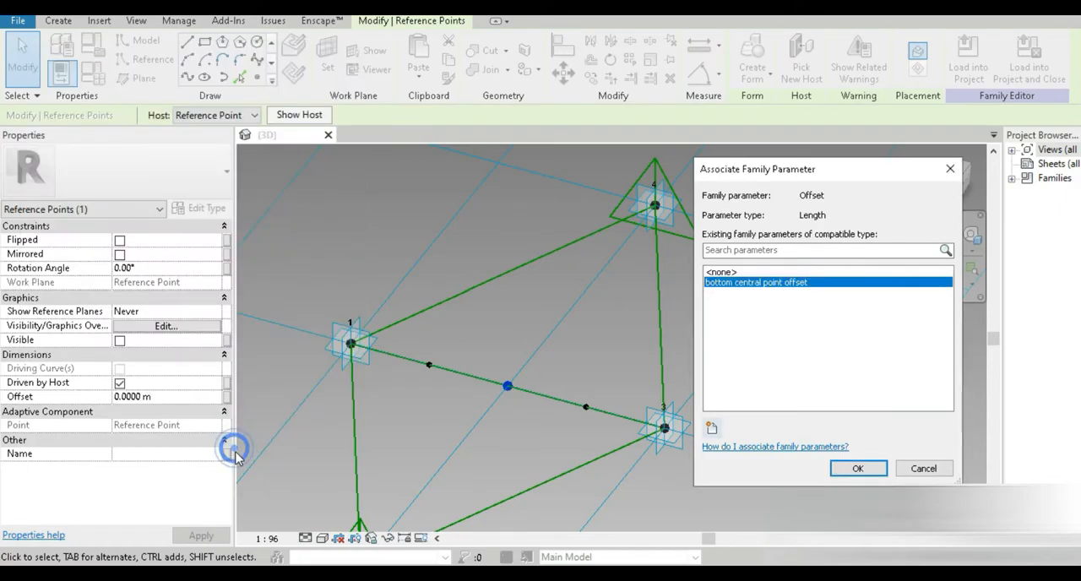
{"action": "left_click", "coordinate": [849, 469]}
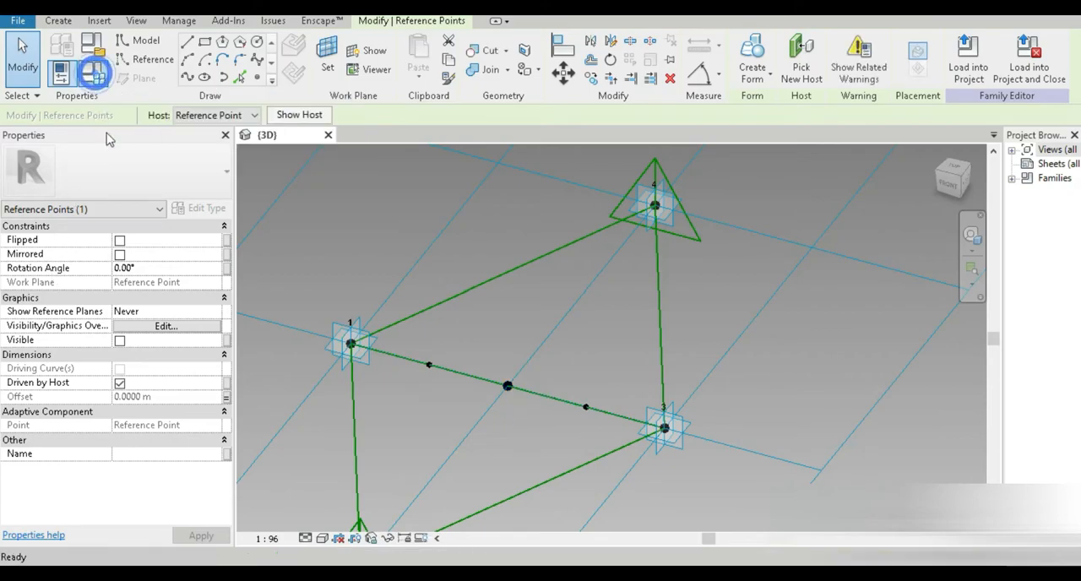
Step: Set the bottom central point offset parameter to -3.0000 m in Family Types
{"action": "left_click", "coordinate": [164, 183]}
{"action": "key", "text": "Tab"}
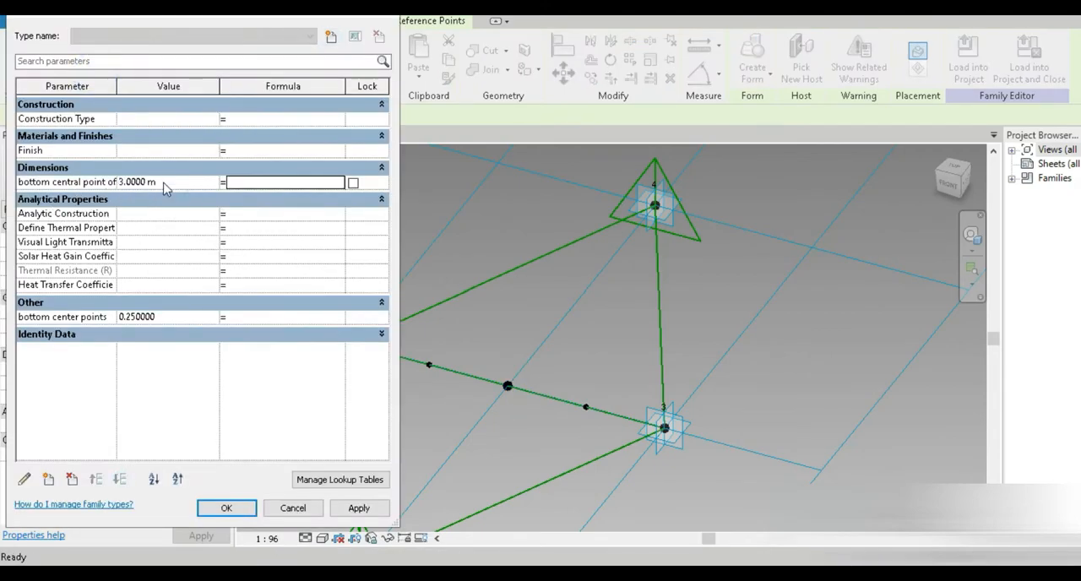
{"action": "left_click", "coordinate": [360, 509]}
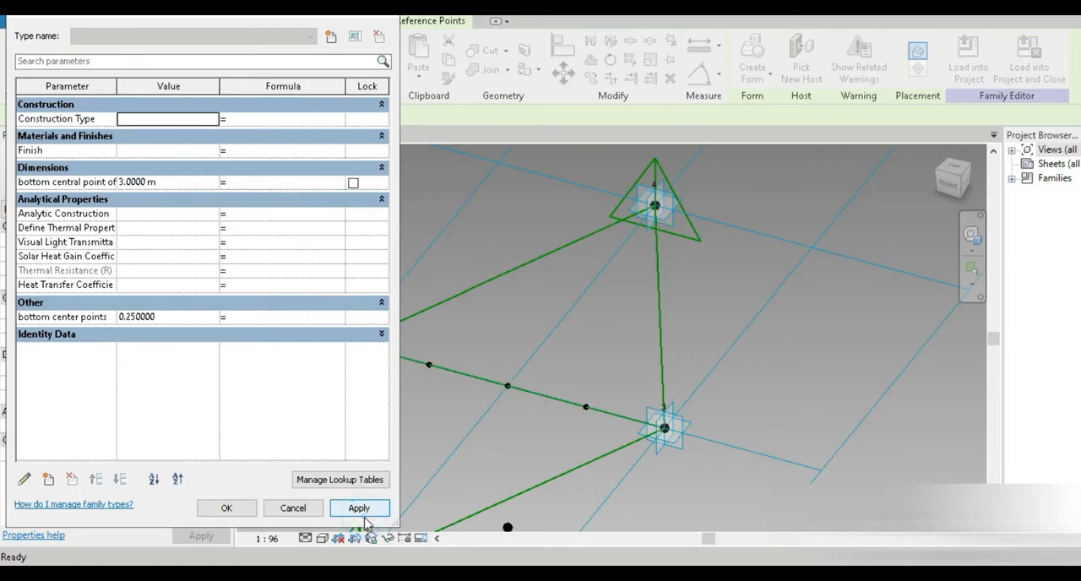
{"action": "left_click", "coordinate": [184, 183]}
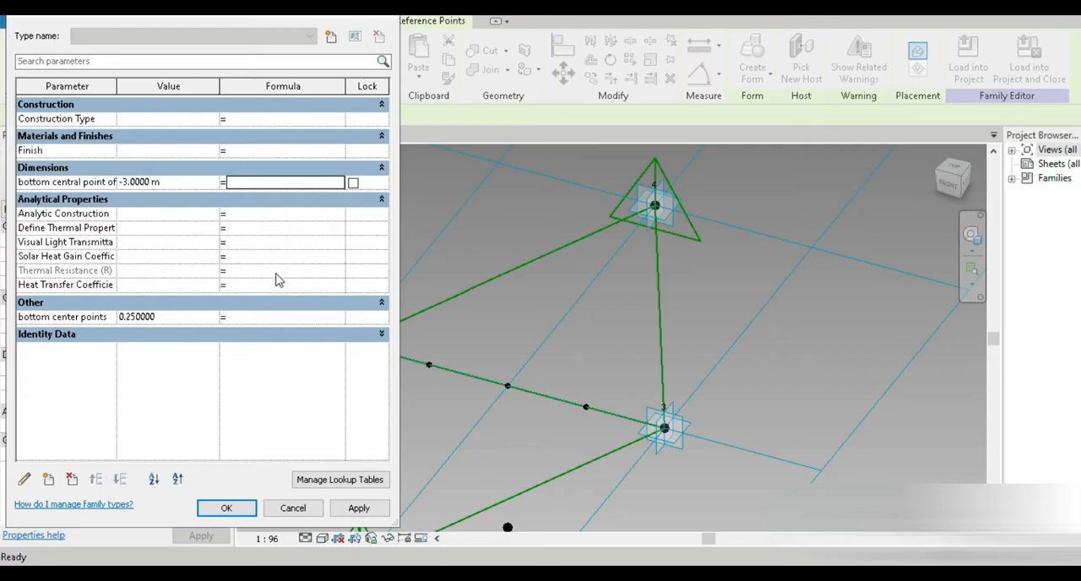
{"action": "left_click", "coordinate": [226, 508]}
Step: Connect the offset point and the first midpoint of edge 1–3 with a line through points, and make it a reference line
{"action": "left_click", "coordinate": [497, 348]}
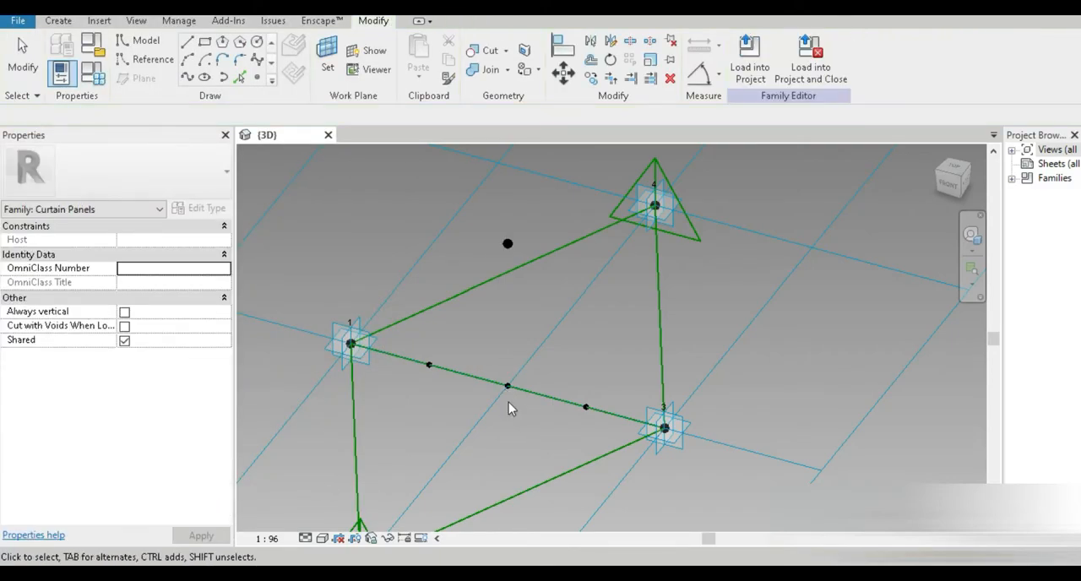
{"action": "left_click", "coordinate": [507, 244]}
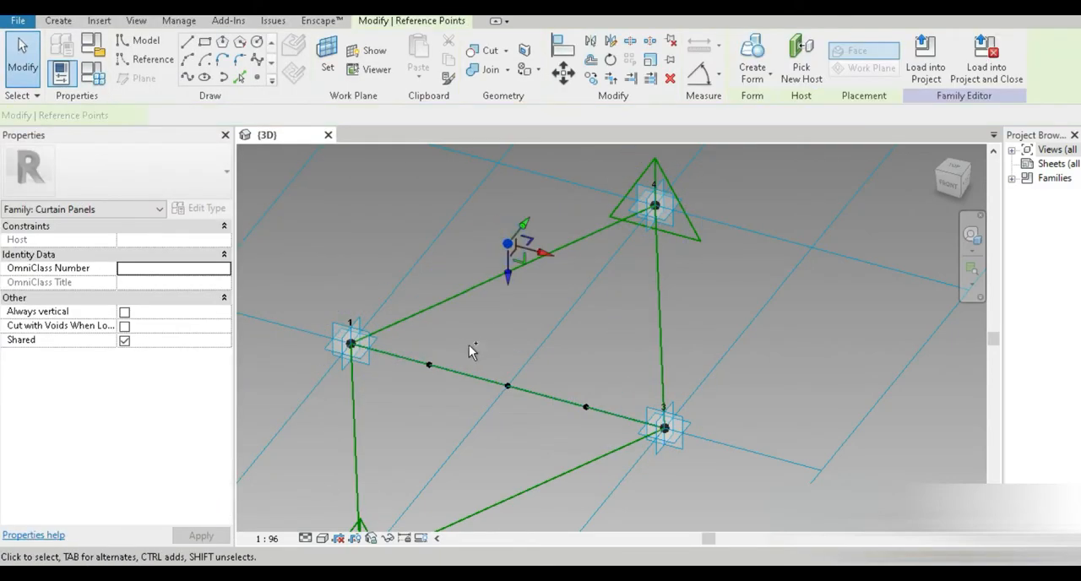
{"action": "left_click", "coordinate": [430, 367], "text": "ctrl"}
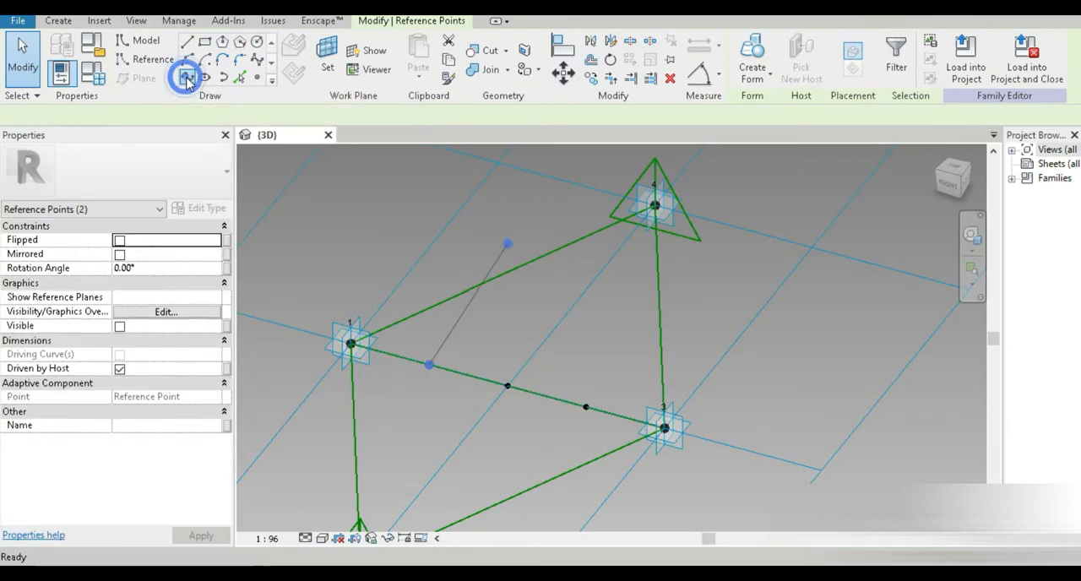
{"action": "left_click", "coordinate": [187, 77]}
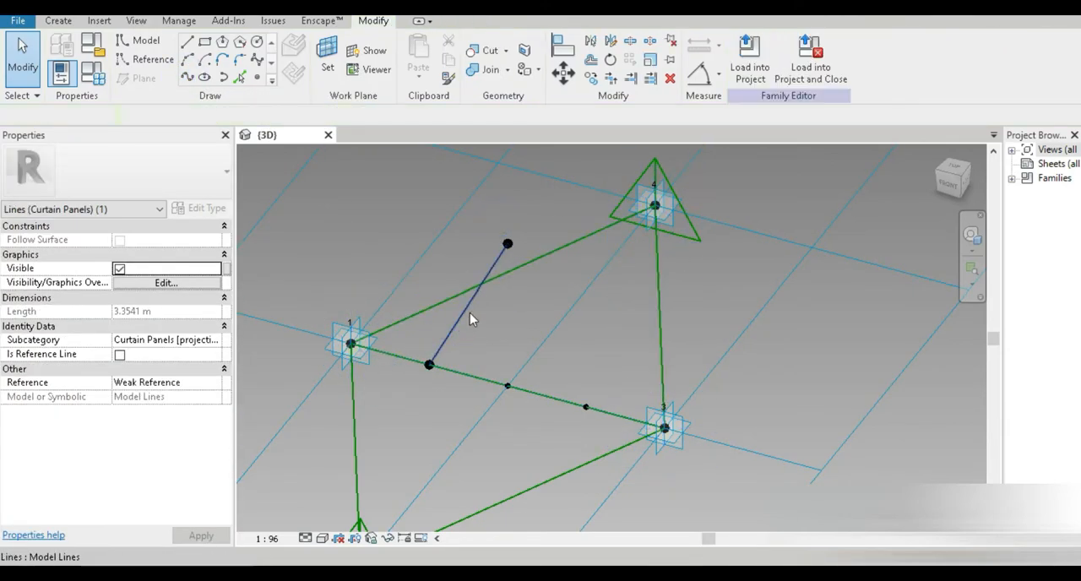
{"action": "left_click", "coordinate": [120, 355]}
{"action": "left_click", "coordinate": [483, 212]}
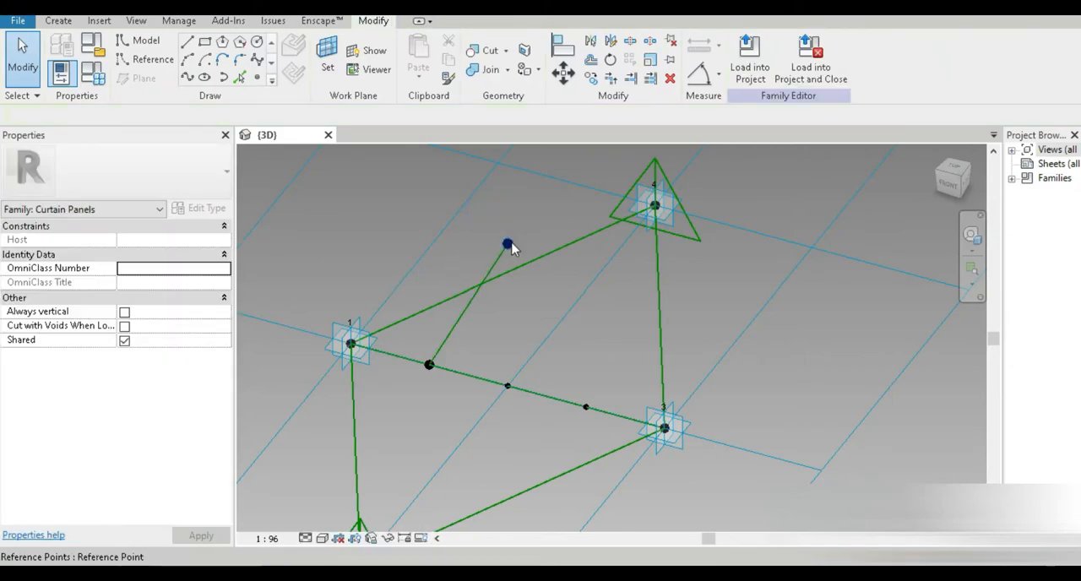
Step: Connect the offset point and the other midpoint of edge 1–3 with a line, and make it a reference line
{"action": "left_click", "coordinate": [507, 244]}
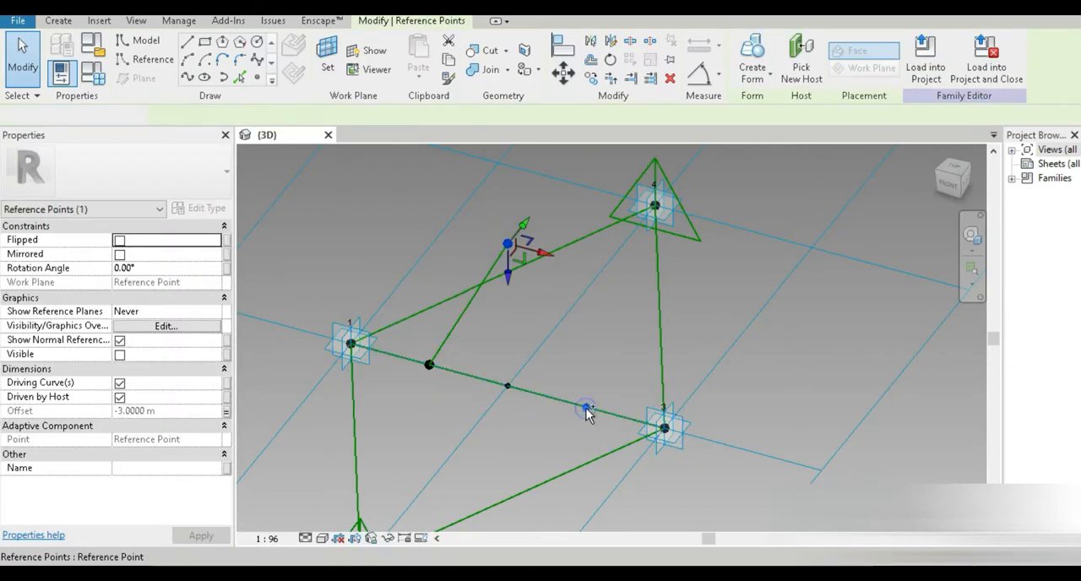
{"action": "left_click", "coordinate": [586, 407]}
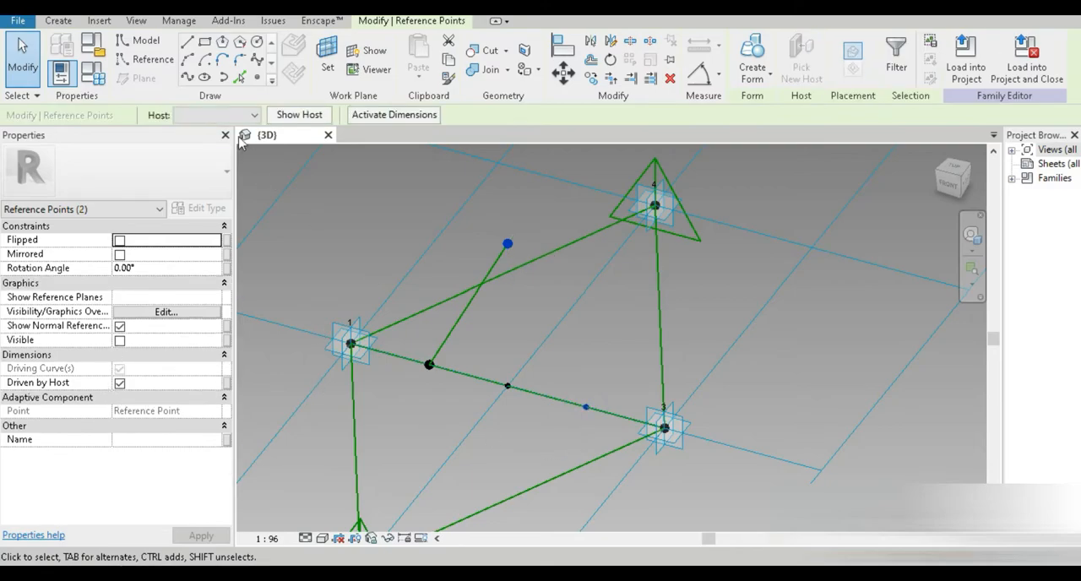
{"action": "left_click", "coordinate": [187, 78]}
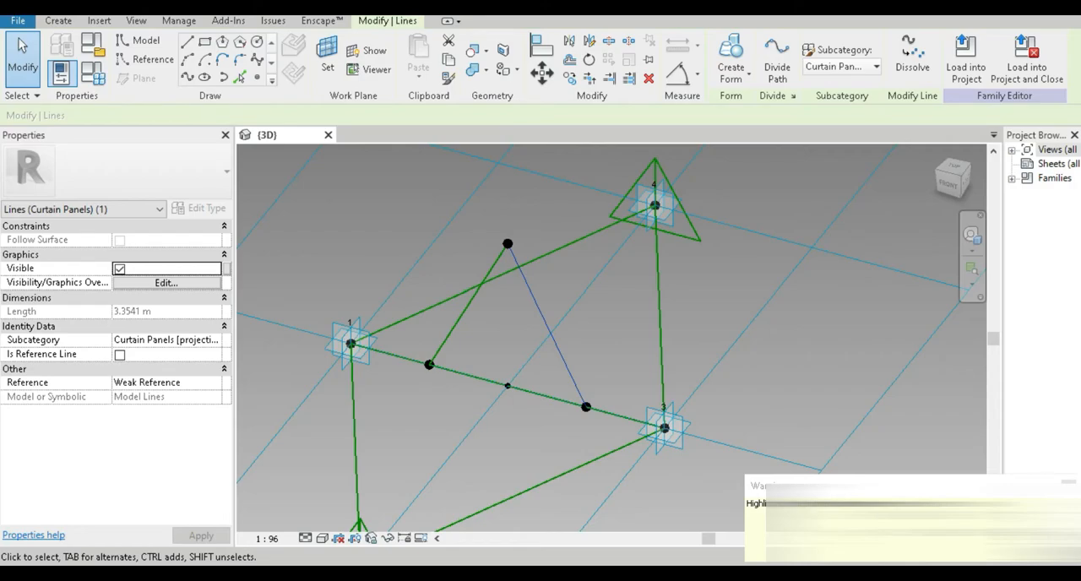
{"action": "key", "text": "Tab"}
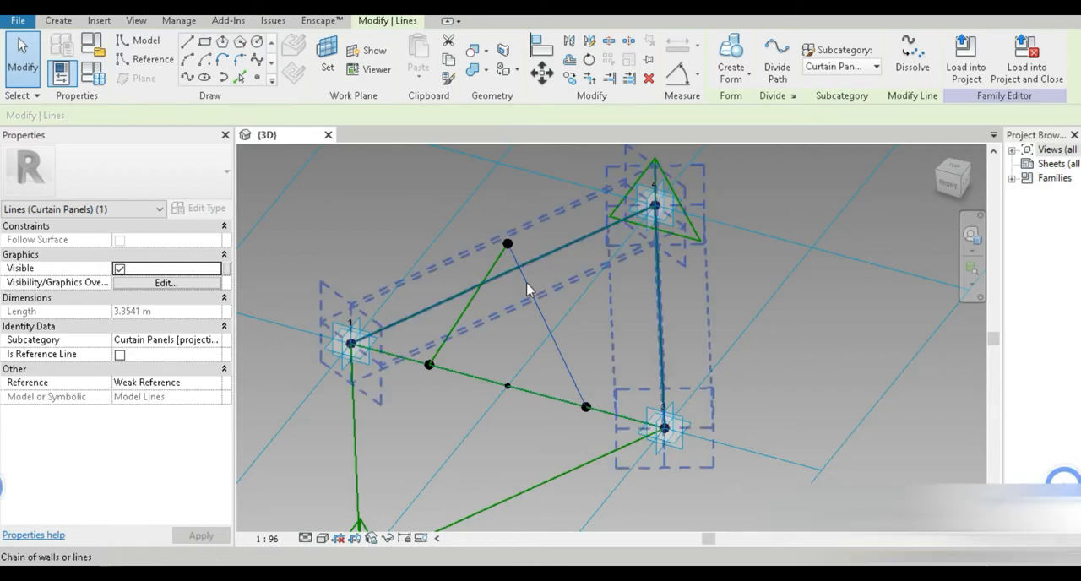
{"action": "left_click", "coordinate": [585, 330]}
{"action": "key", "text": "Tab"}
{"action": "left_click", "coordinate": [558, 343]}
{"action": "left_click", "coordinate": [637, 369]}
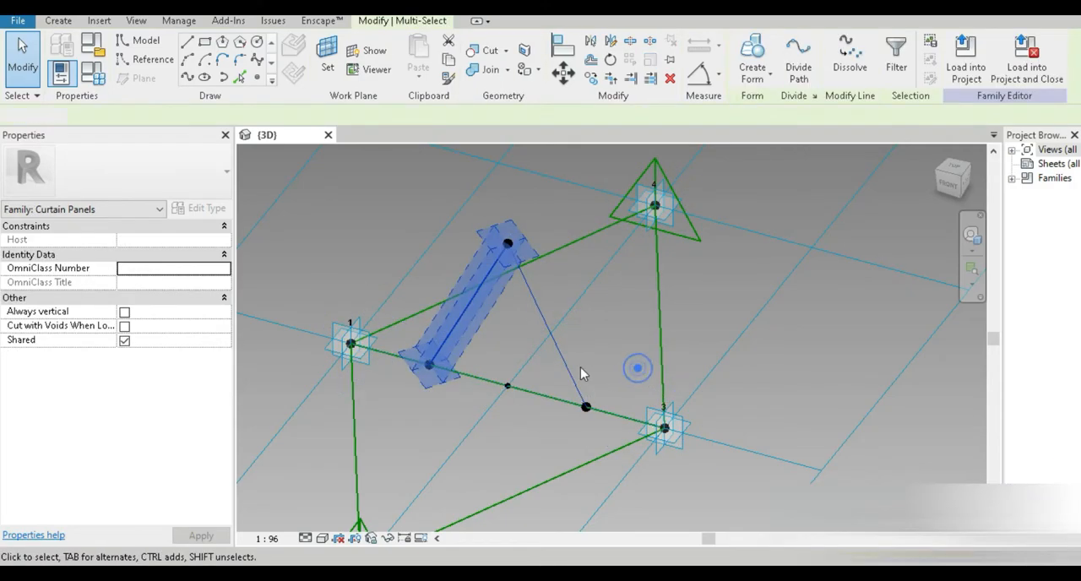
{"action": "key", "text": "Tab"}
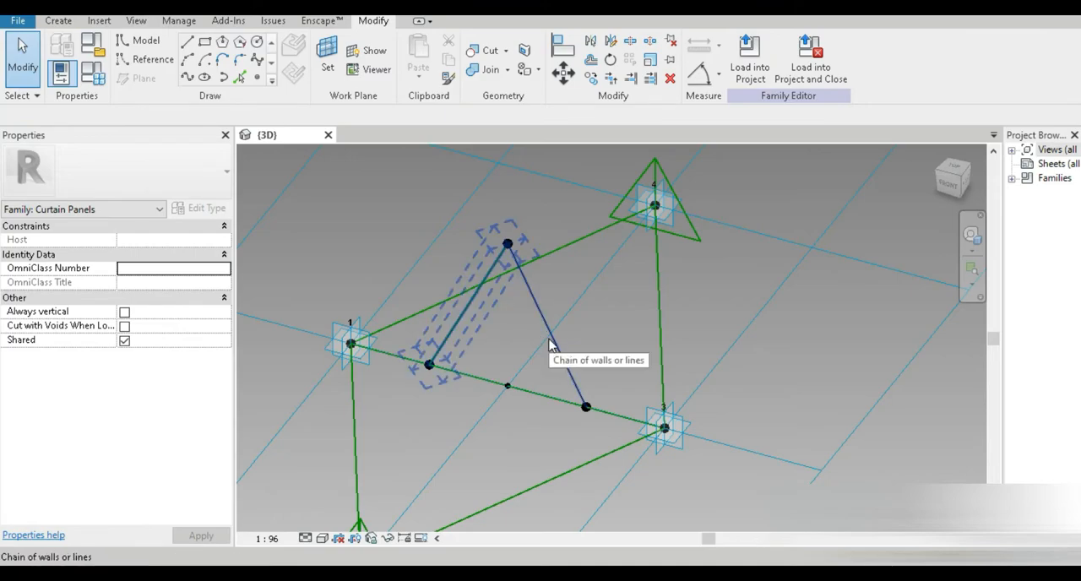
{"action": "key", "text": "Tab"}
{"action": "left_click", "coordinate": [553, 350]}
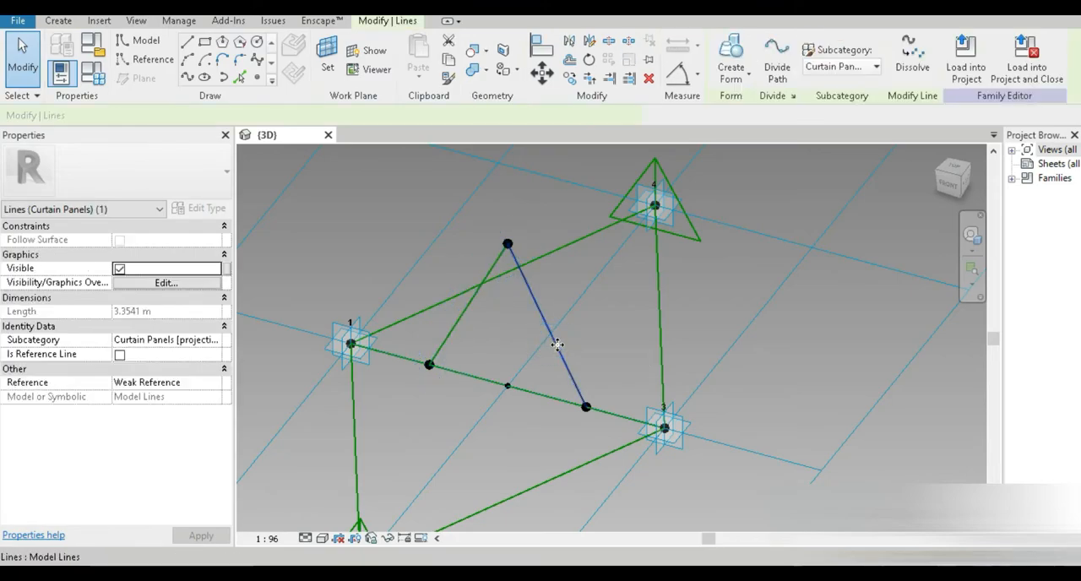
{"action": "left_click", "coordinate": [119, 354]}
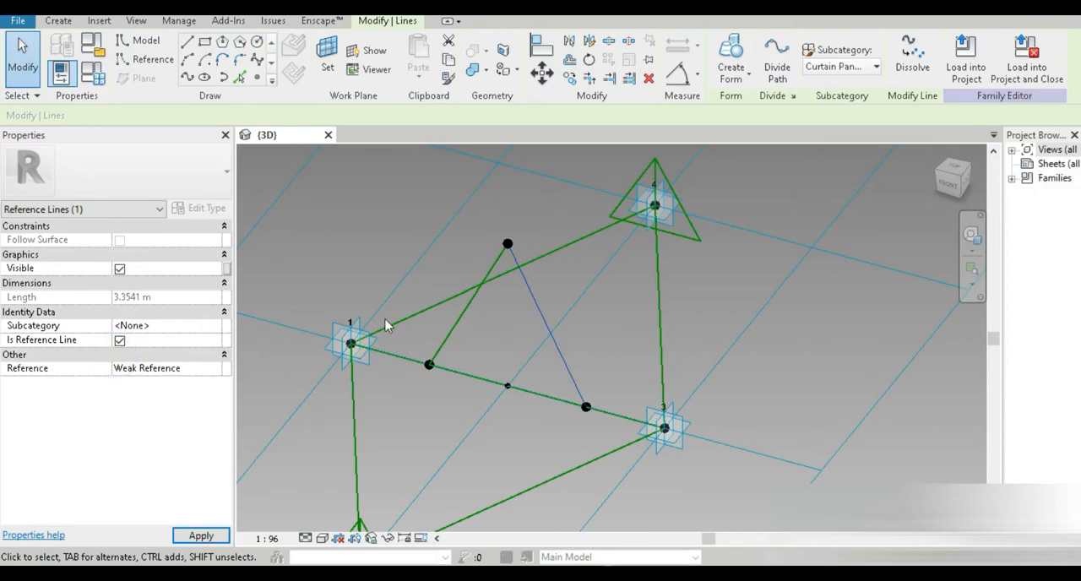
{"action": "left_click", "coordinate": [606, 338]}
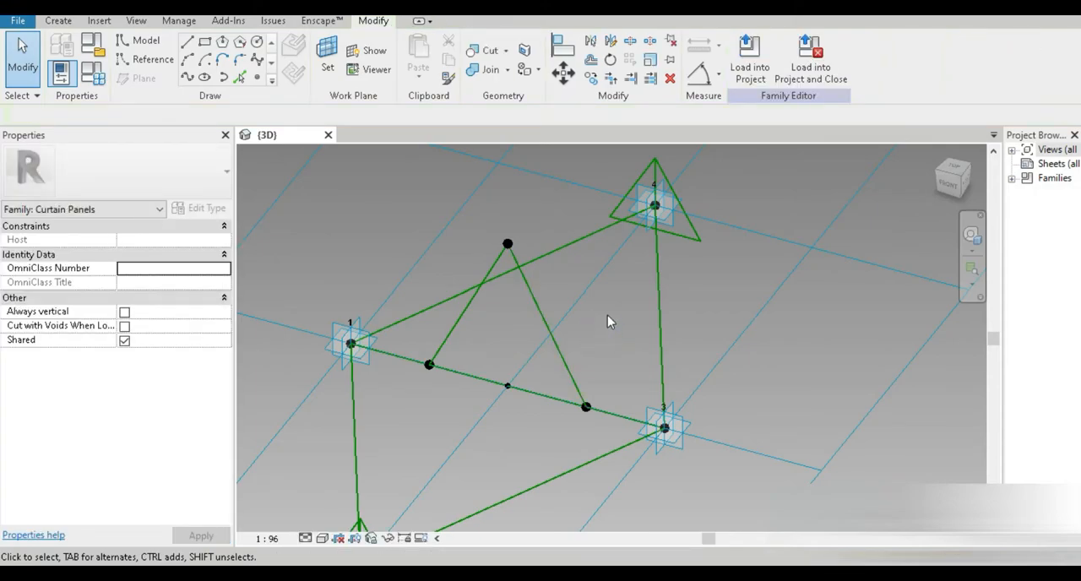
Step: Place a reference point on each of the two new sloping reference lines
{"action": "key", "text": "Tab"}
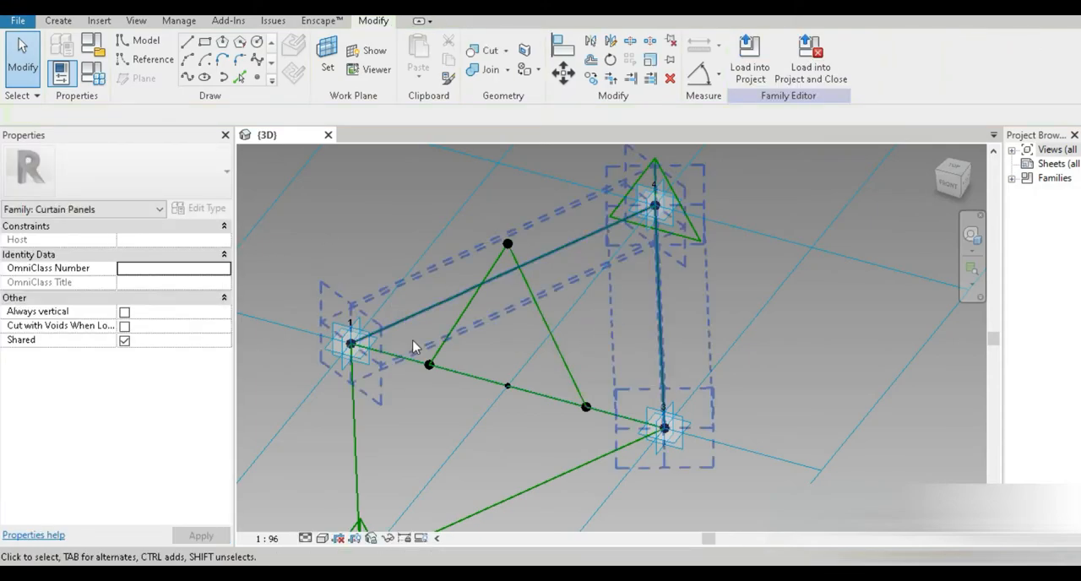
{"action": "left_click", "coordinate": [256, 77]}
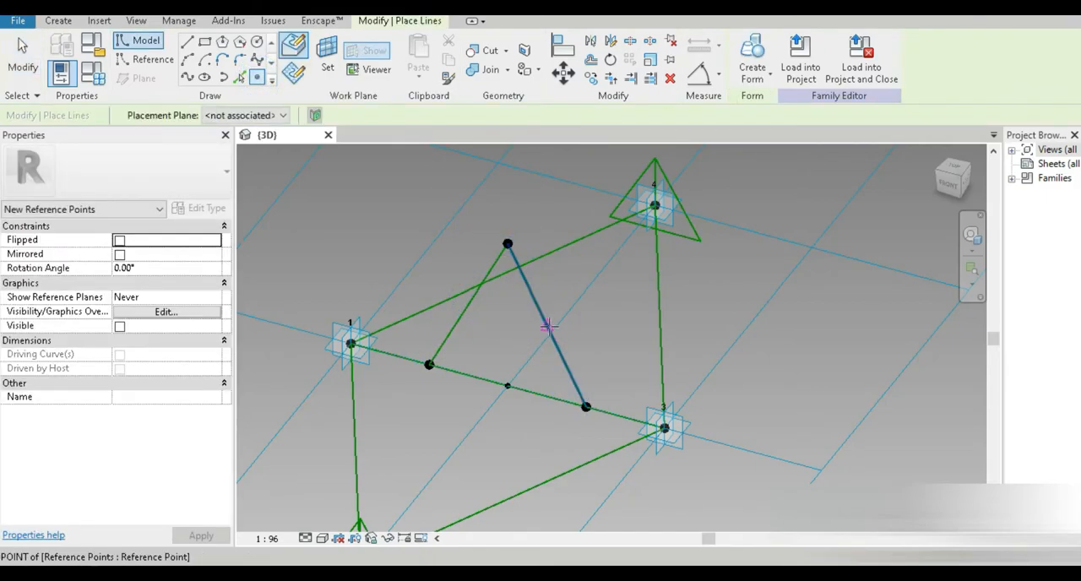
{"action": "left_click", "coordinate": [547, 324]}
{"action": "left_click", "coordinate": [468, 303]}
Step: Set the work plane for a new reference line to the point on the right sloping line, then exit the tool
{"action": "left_click", "coordinate": [145, 59]}
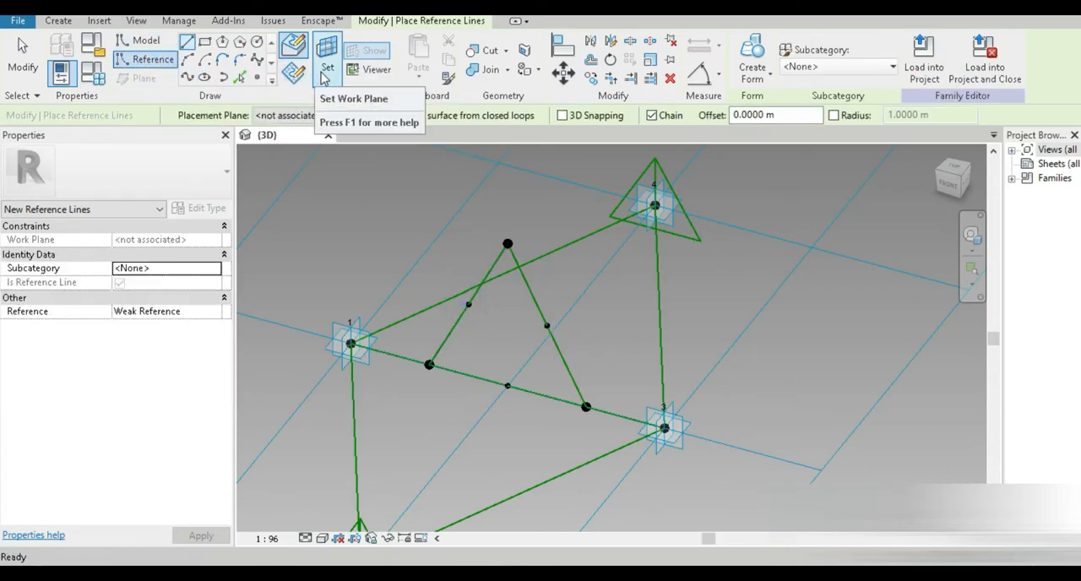
{"action": "left_click", "coordinate": [327, 58]}
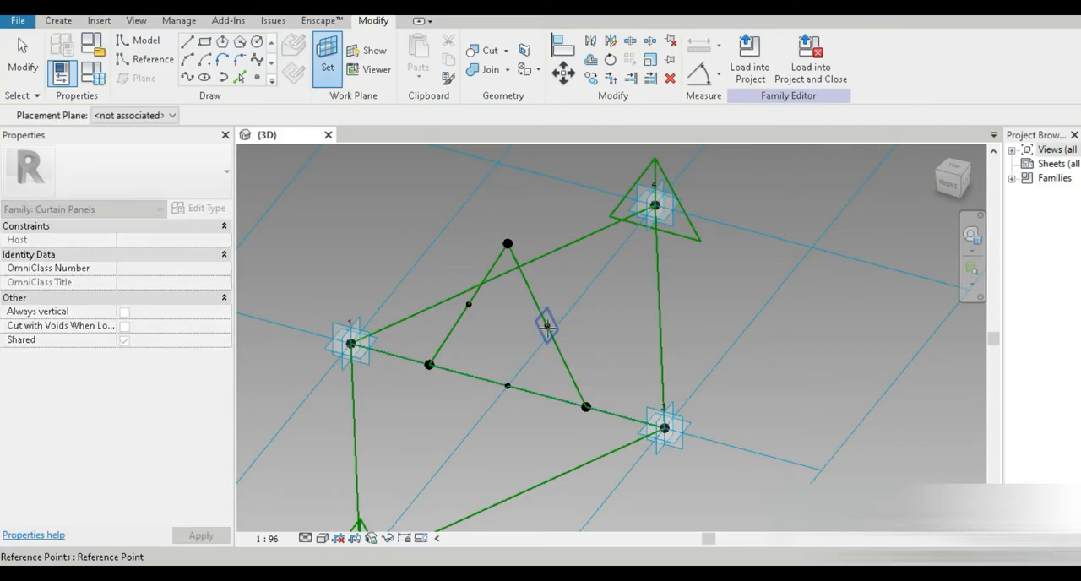
{"action": "scroll", "coordinate": [546, 325], "scroll_direction": "up", "scroll_amount": 5}
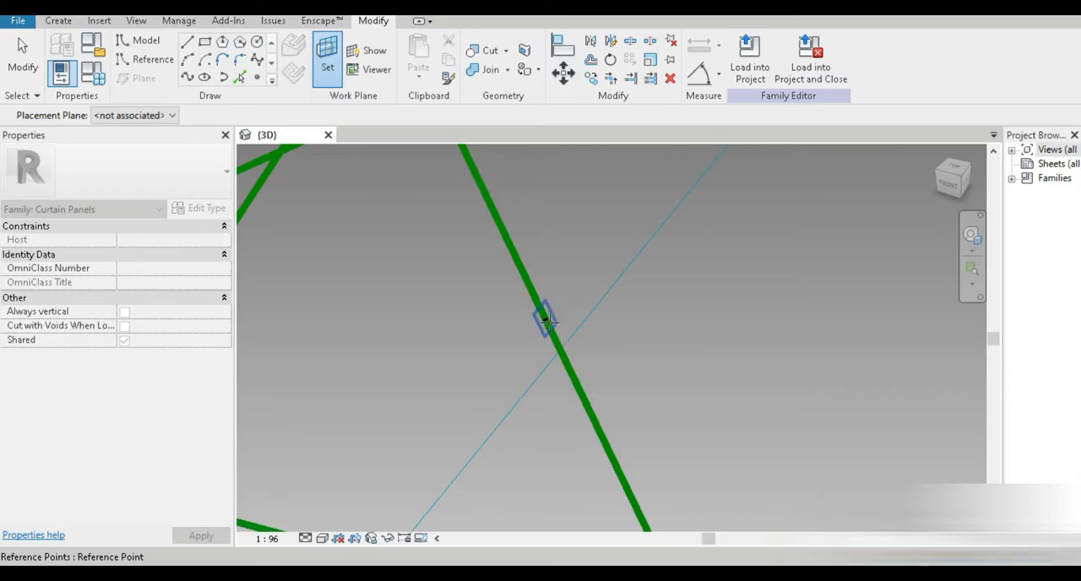
{"action": "key", "text": "Tab"}
{"action": "key", "text": "Tab"}
{"action": "left_click", "coordinate": [549, 324]}
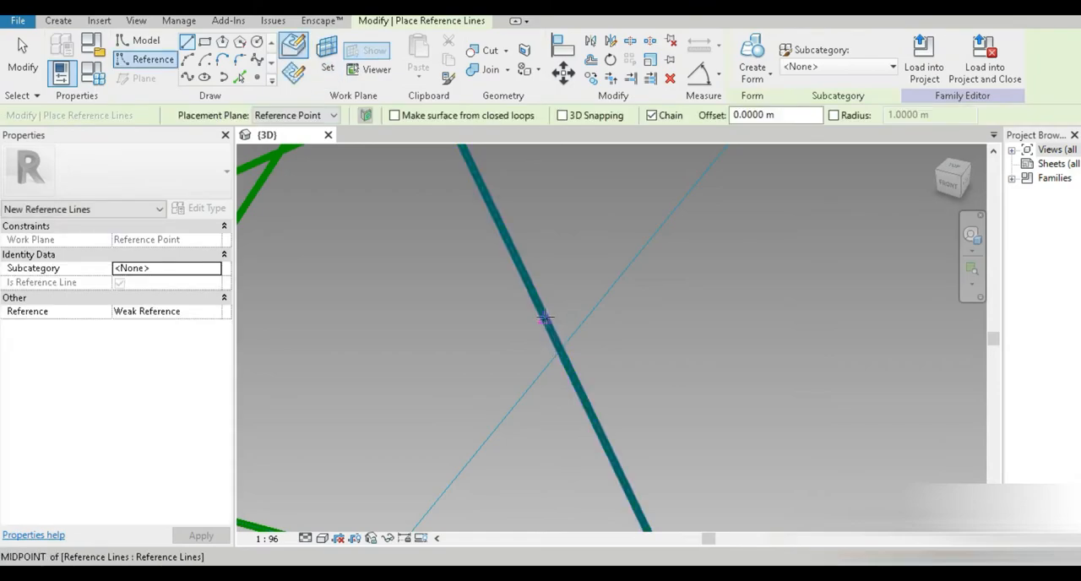
{"action": "scroll", "coordinate": [540, 372], "scroll_direction": "down", "scroll_amount": 3}
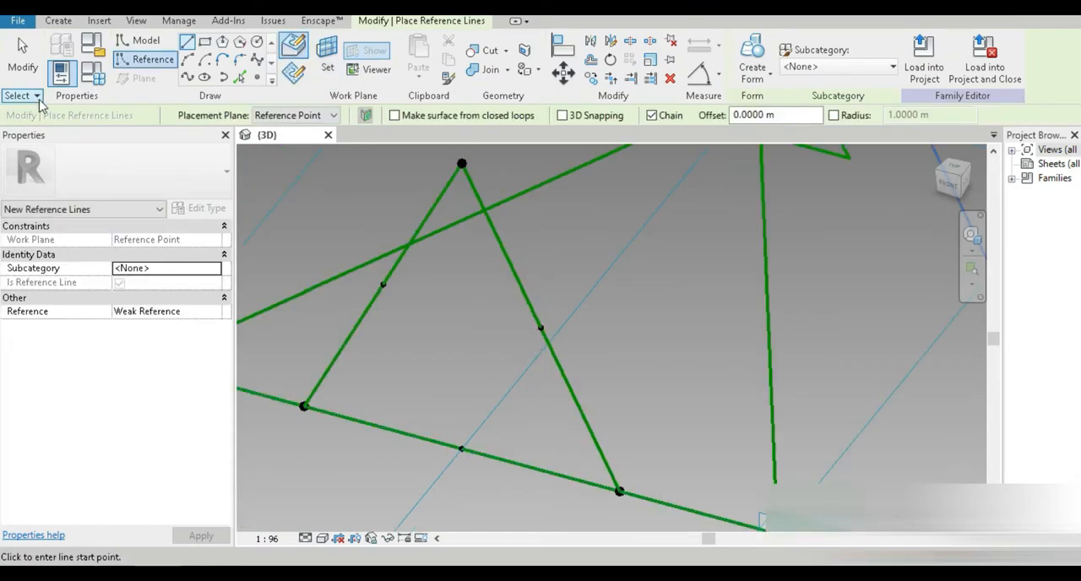
{"action": "left_click", "coordinate": [20, 44]}
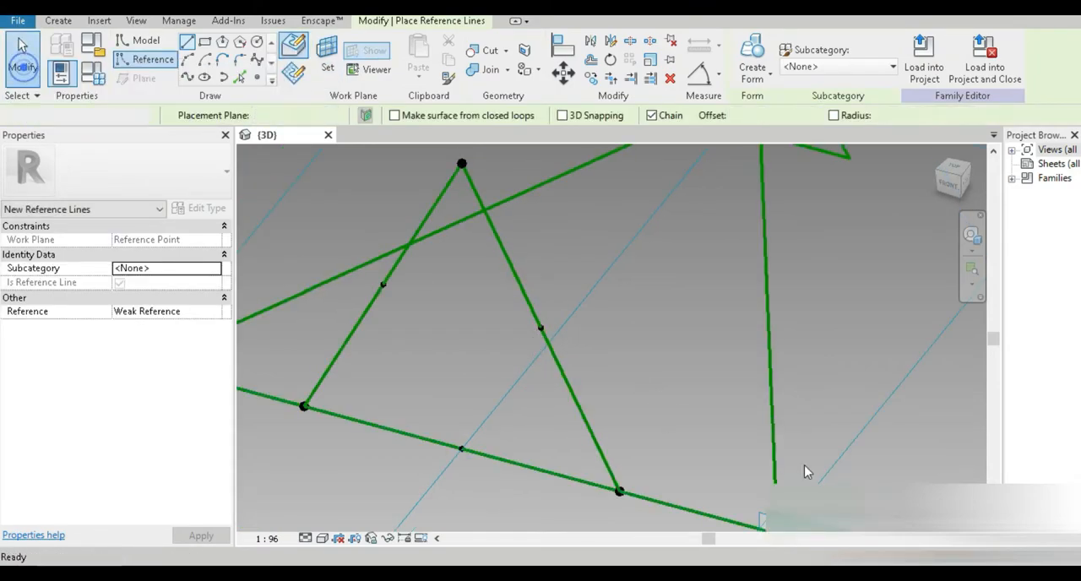
Step: Place a new reference point on the work plane of the point on the right sloping reference line
{"action": "left_click", "coordinate": [562, 353]}
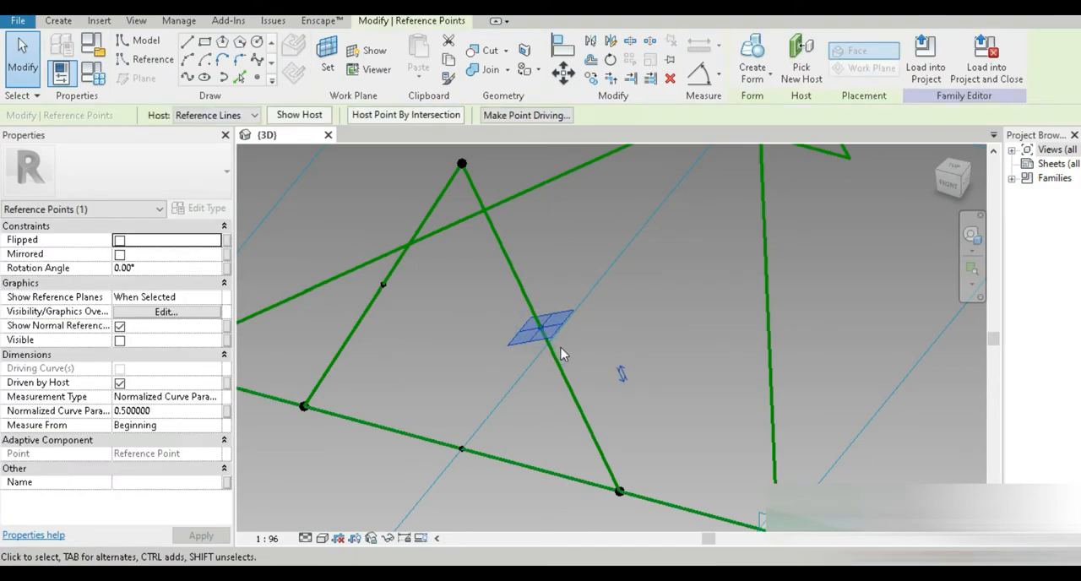
{"action": "key", "text": "Tab"}
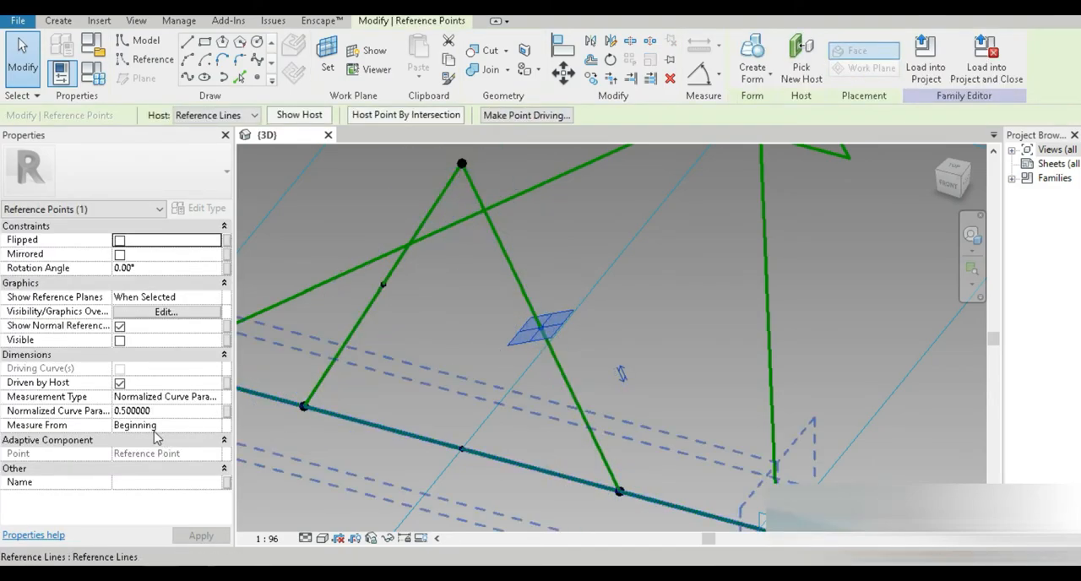
{"action": "left_click", "coordinate": [647, 292]}
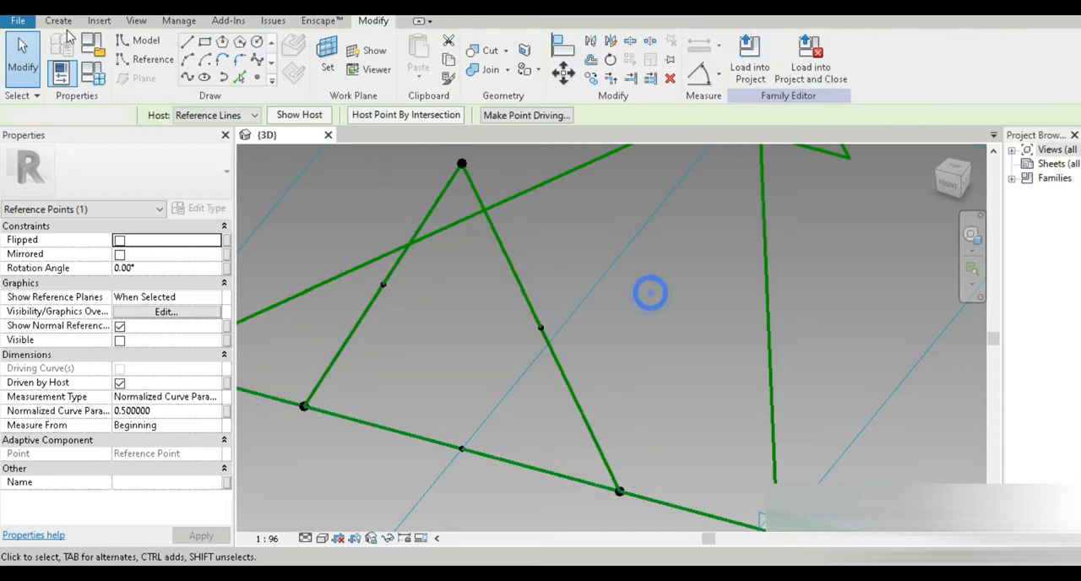
{"action": "left_click", "coordinate": [153, 60]}
{"action": "left_click", "coordinate": [257, 77]}
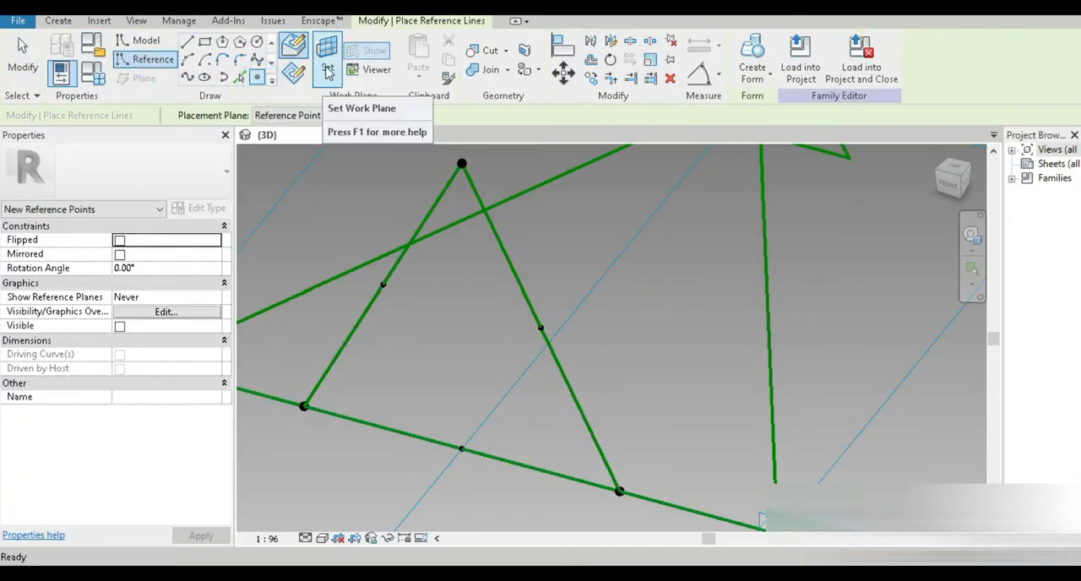
{"action": "left_click", "coordinate": [326, 68]}
{"action": "left_click", "coordinate": [542, 328]}
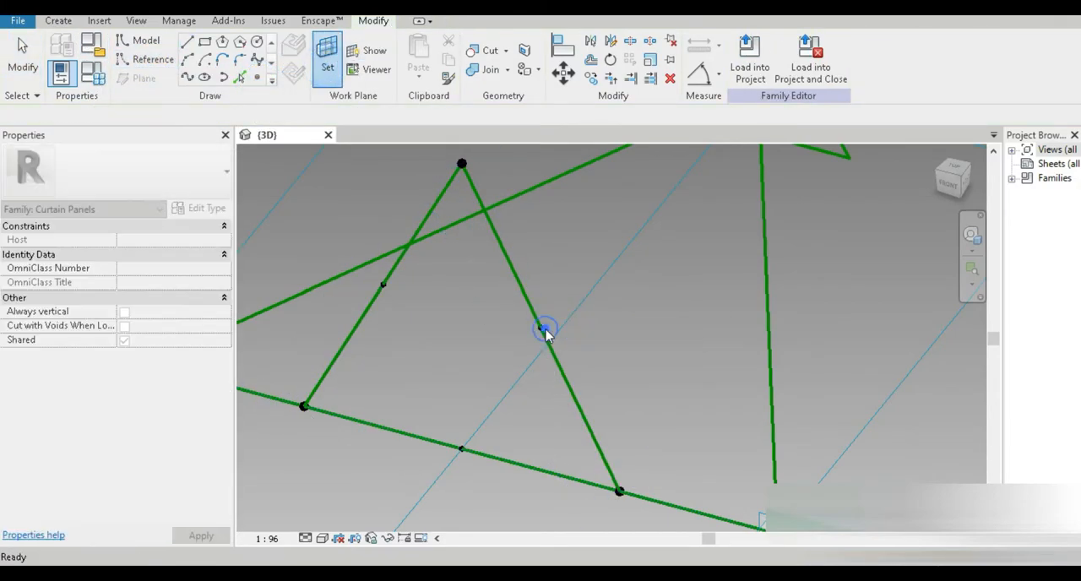
{"action": "left_click", "coordinate": [542, 329]}
{"action": "left_click", "coordinate": [597, 339]}
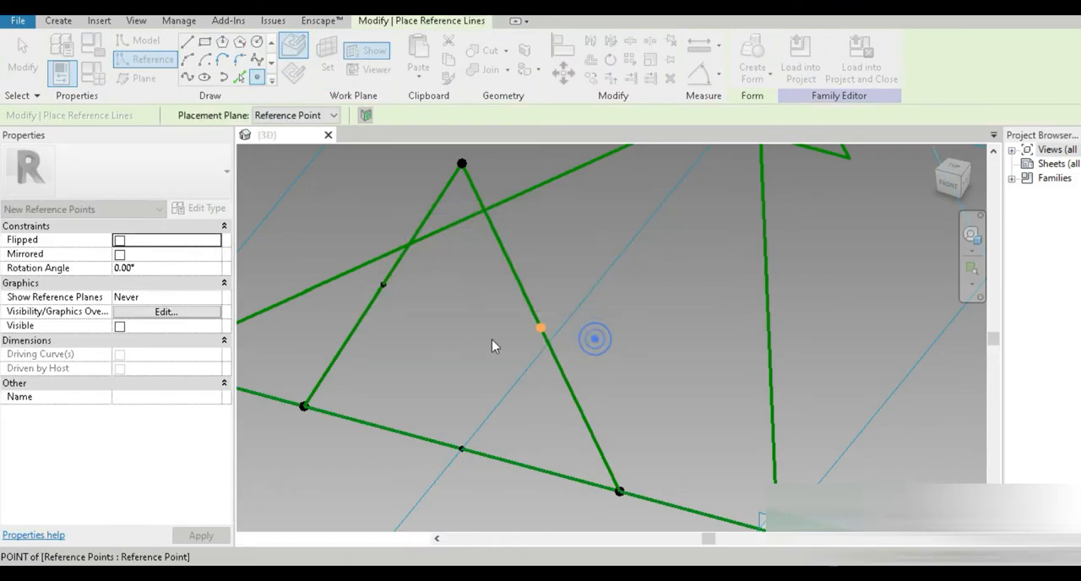
Step: Place a new reference point on the work plane of the point on the left sloping reference line
{"action": "middle_click_drag", "start_coordinate": [400, 319], "coordinate": [358, 507], "text": "shift"}
{"action": "left_click", "coordinate": [332, 66]}
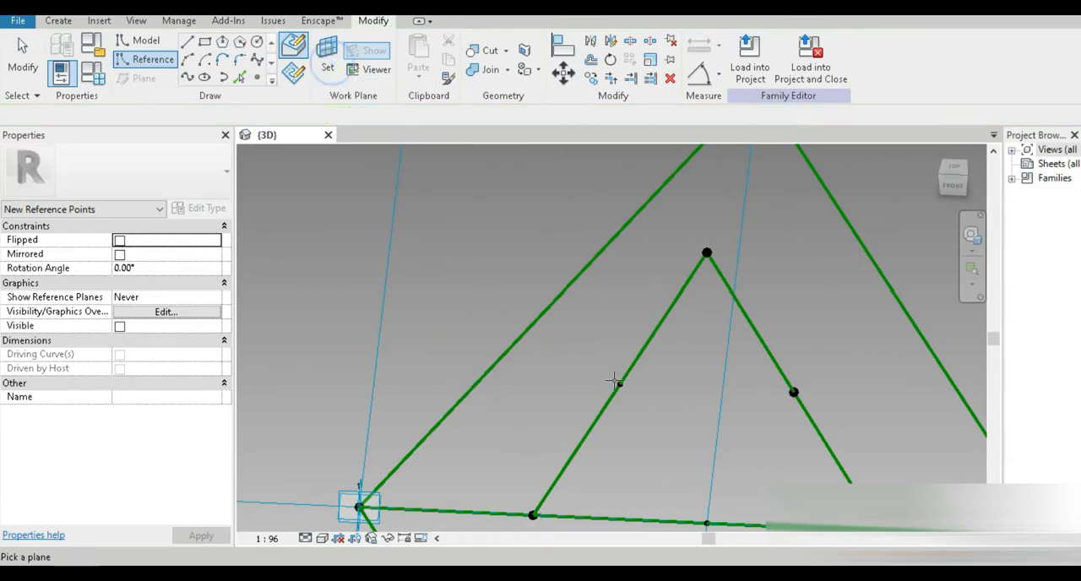
{"action": "left_click", "coordinate": [619, 382]}
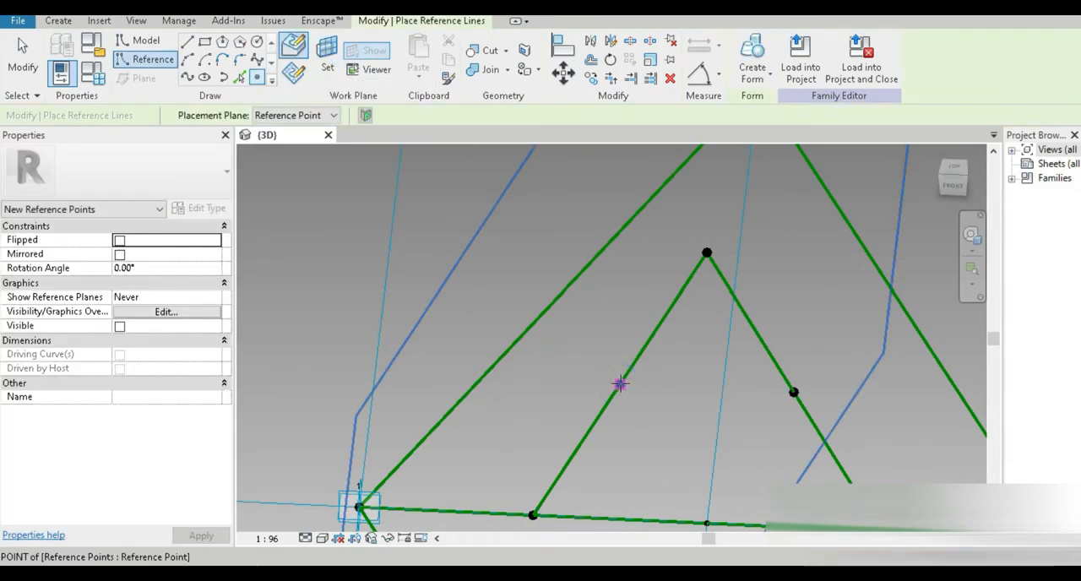
{"action": "left_click", "coordinate": [619, 382]}
{"action": "left_click", "coordinate": [601, 337]}
{"action": "middle_click_drag", "start_coordinate": [748, 444], "coordinate": [440, 369], "text": "shift"}
{"action": "left_click", "coordinate": [23, 59]}
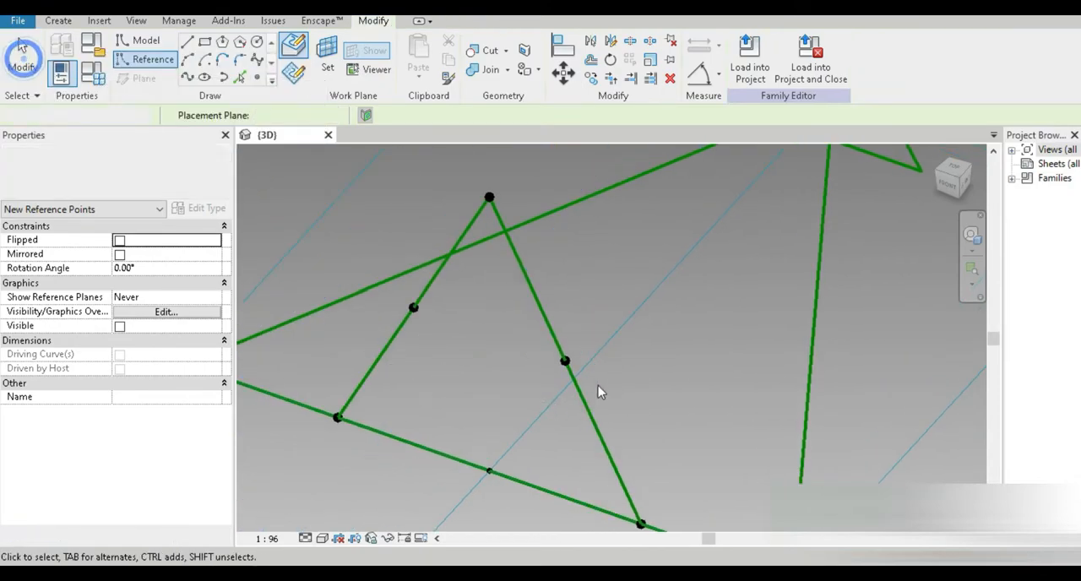
Step: Associate the right hosted point's Offset with a new family parameter named right top perp
{"action": "left_click", "coordinate": [571, 380]}
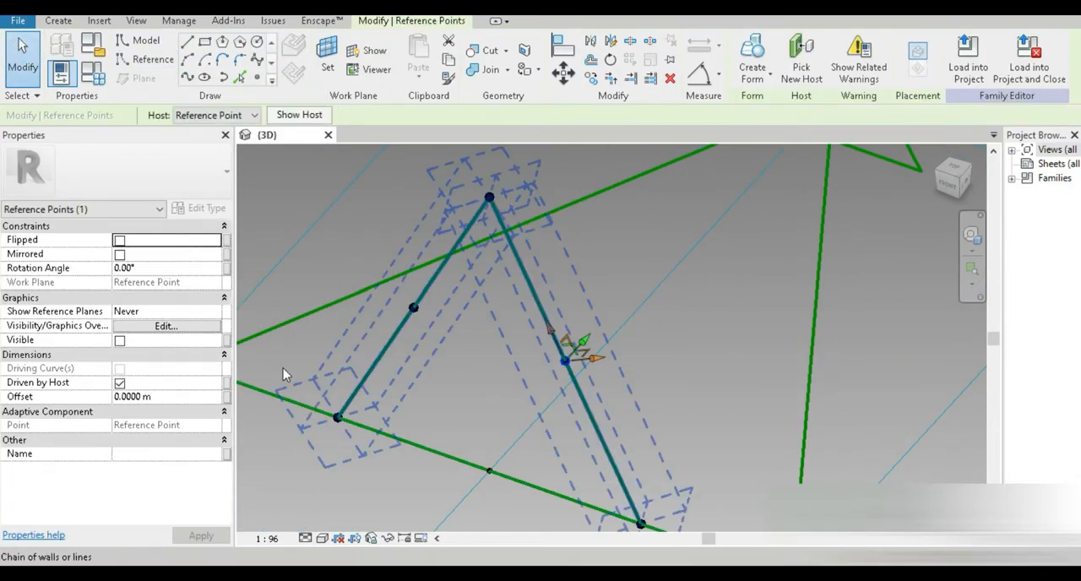
{"action": "left_click", "coordinate": [226, 396]}
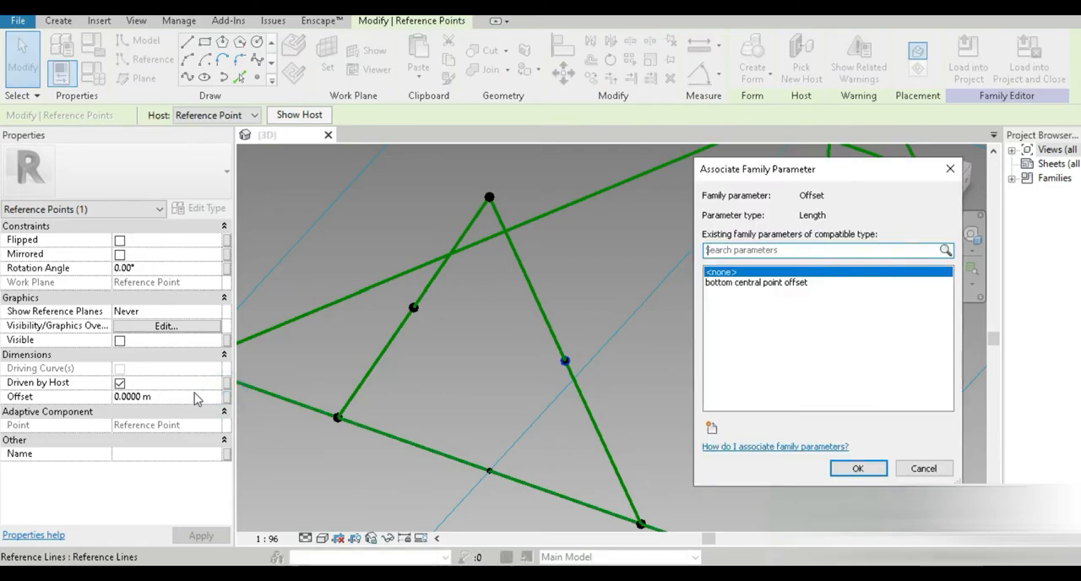
{"action": "left_click", "coordinate": [712, 428]}
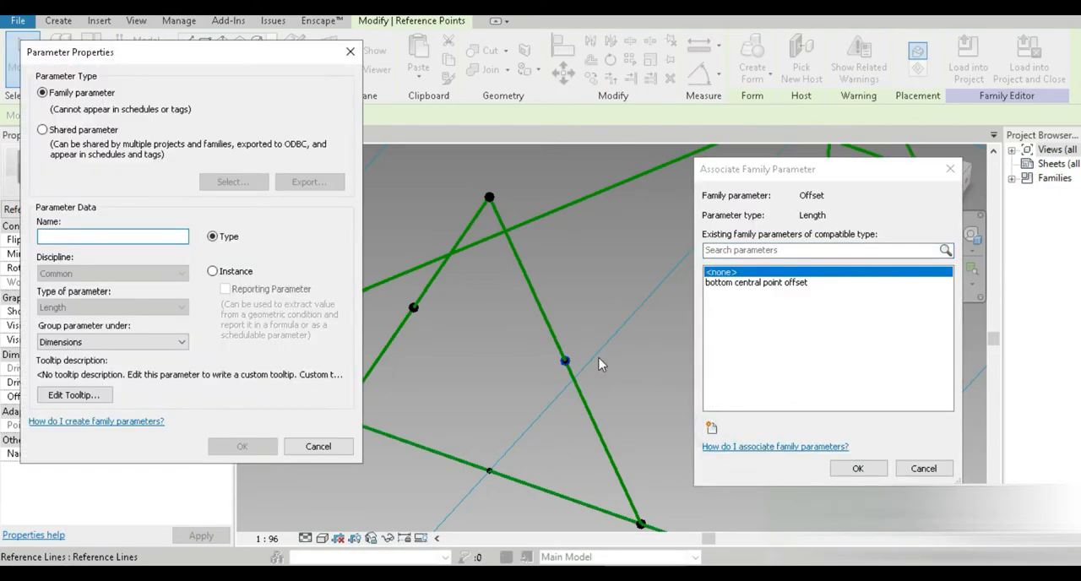
{"action": "type", "text": "right top perp"}
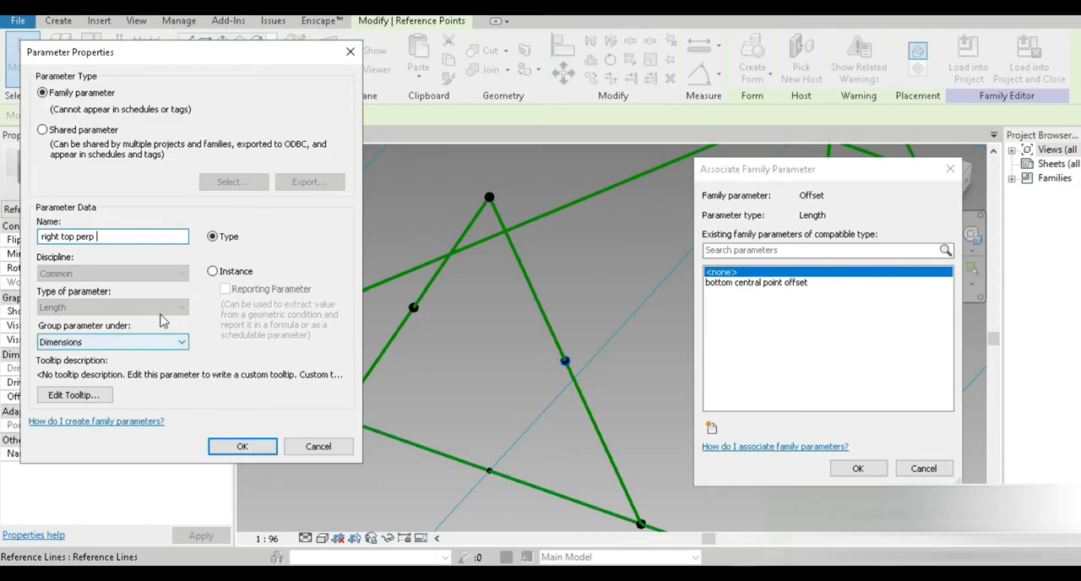
{"action": "left_click_drag", "start_coordinate": [128, 239], "coordinate": [34, 260]}
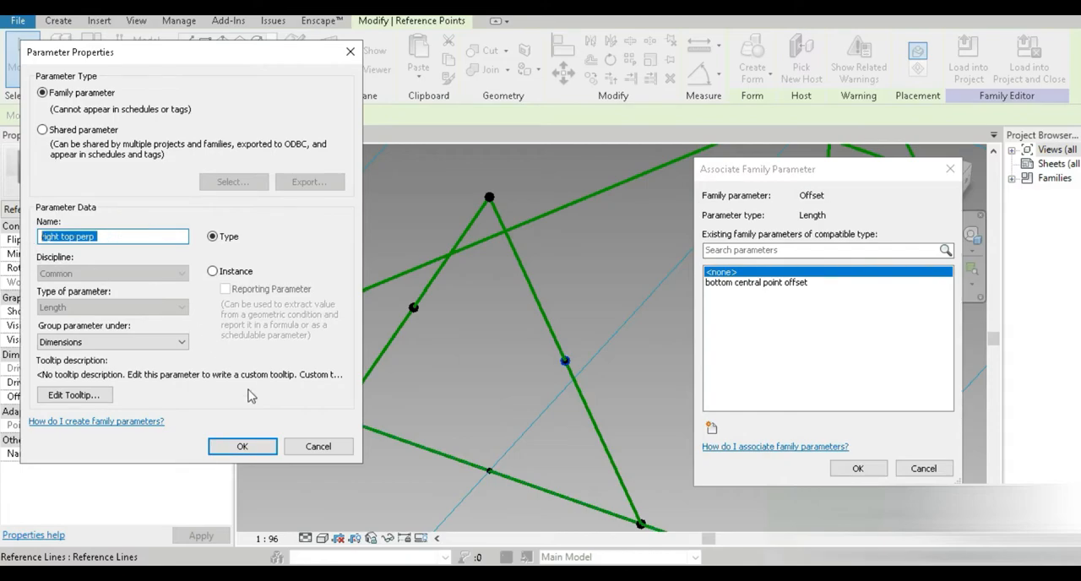
{"action": "left_click", "coordinate": [242, 446]}
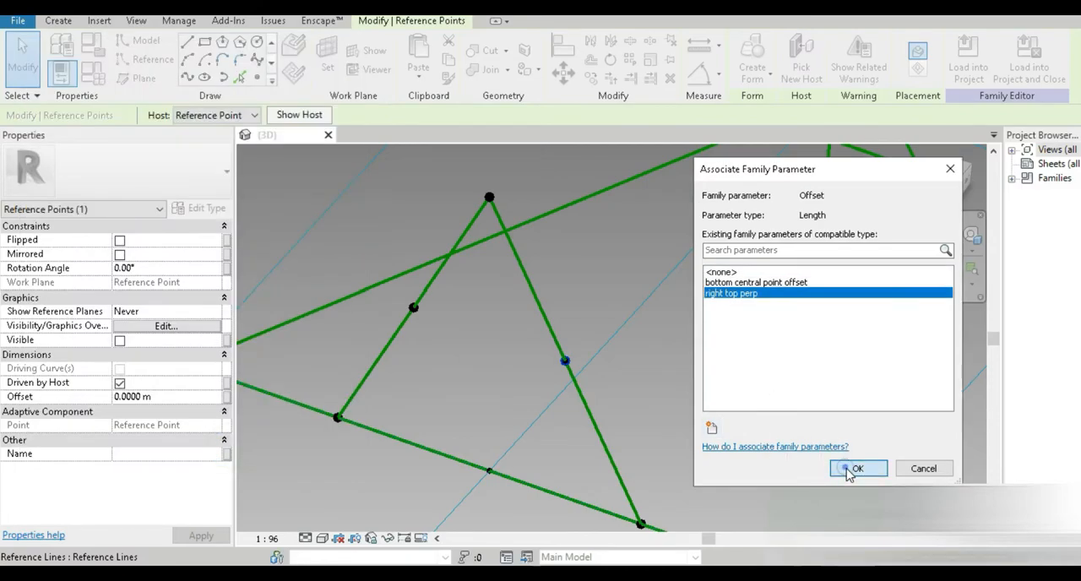
{"action": "left_click", "coordinate": [849, 473]}
Step: Associate the left hosted point's Offset with a new family parameter named left top perp
{"action": "left_click", "coordinate": [413, 309]}
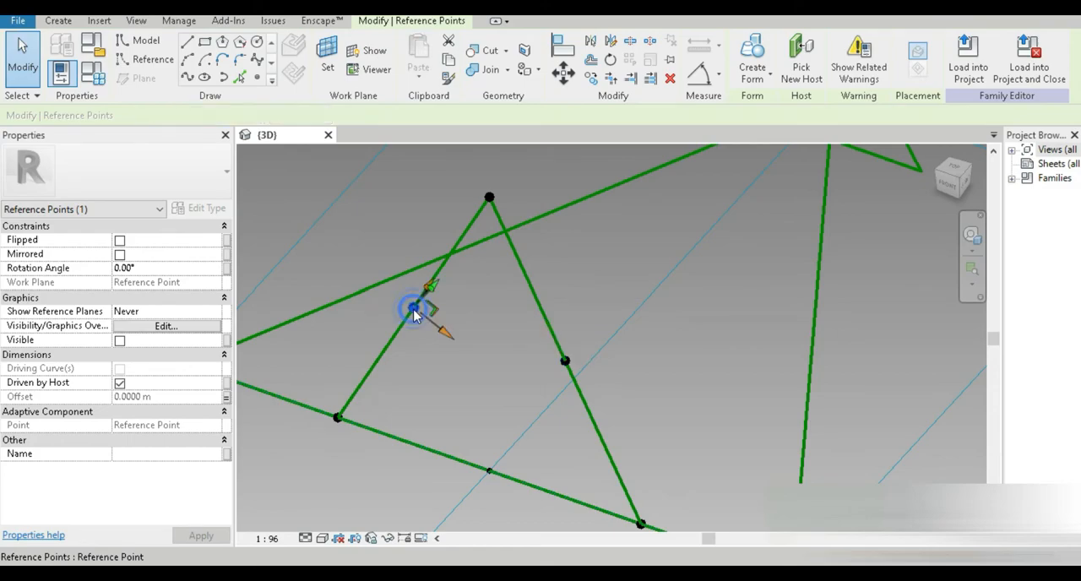
{"action": "left_click", "coordinate": [227, 399]}
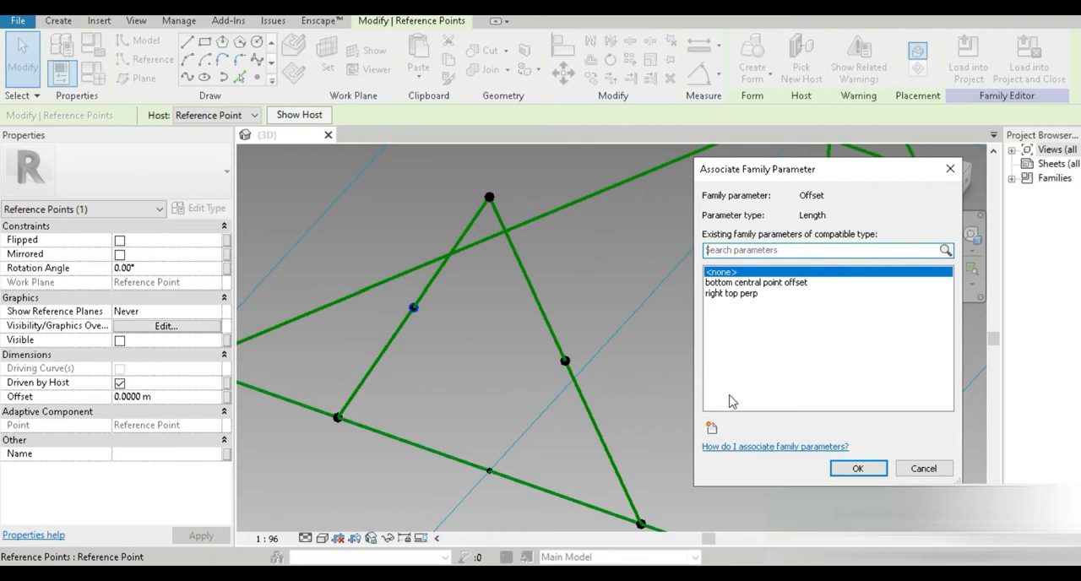
{"action": "left_click", "coordinate": [711, 428]}
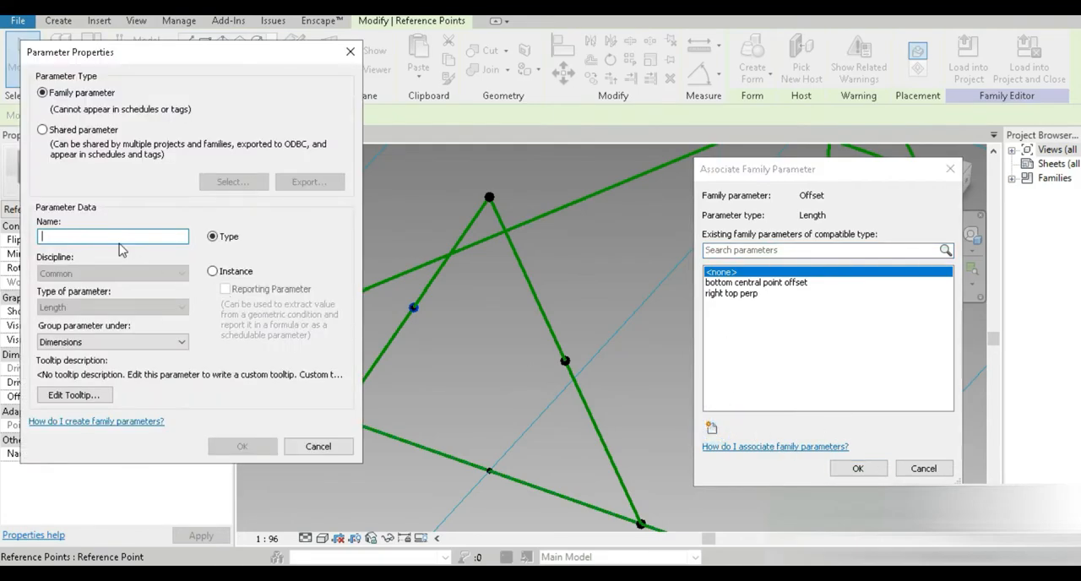
{"action": "type", "text": "right top perp"}
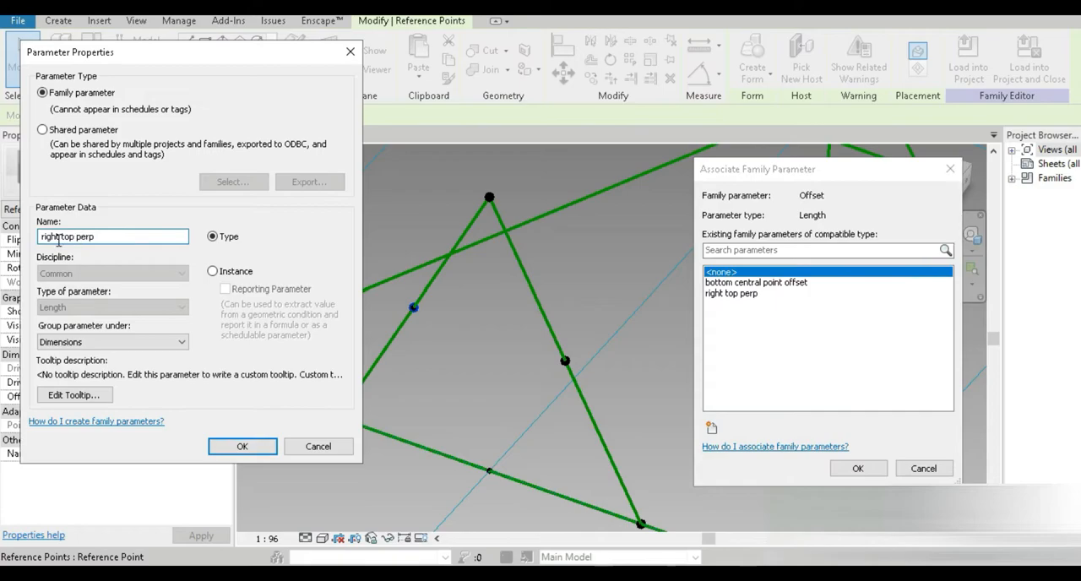
{"action": "double_click", "coordinate": [60, 237]}
{"action": "left_click", "coordinate": [241, 446]}
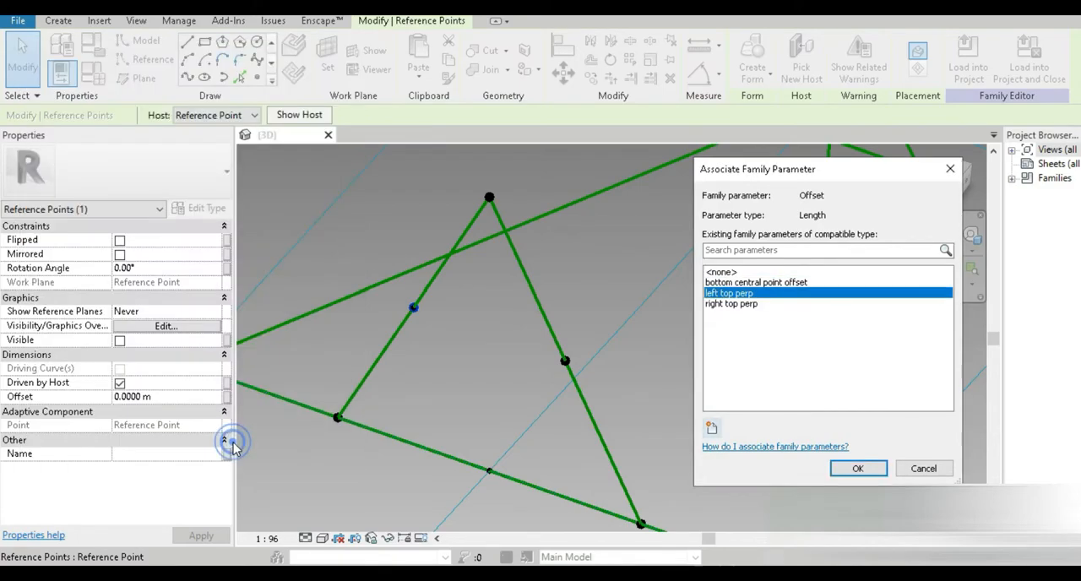
{"action": "left_click", "coordinate": [855, 468]}
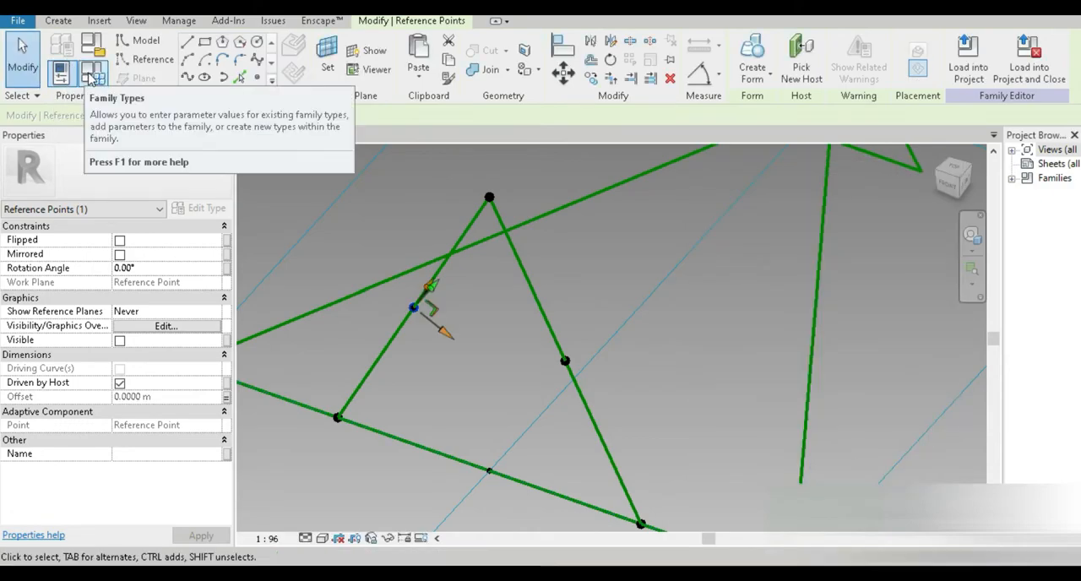
Step: In Family Types, set left top perp to -0.6 m and right top perp to 0.6 m
{"action": "left_click", "coordinate": [89, 73]}
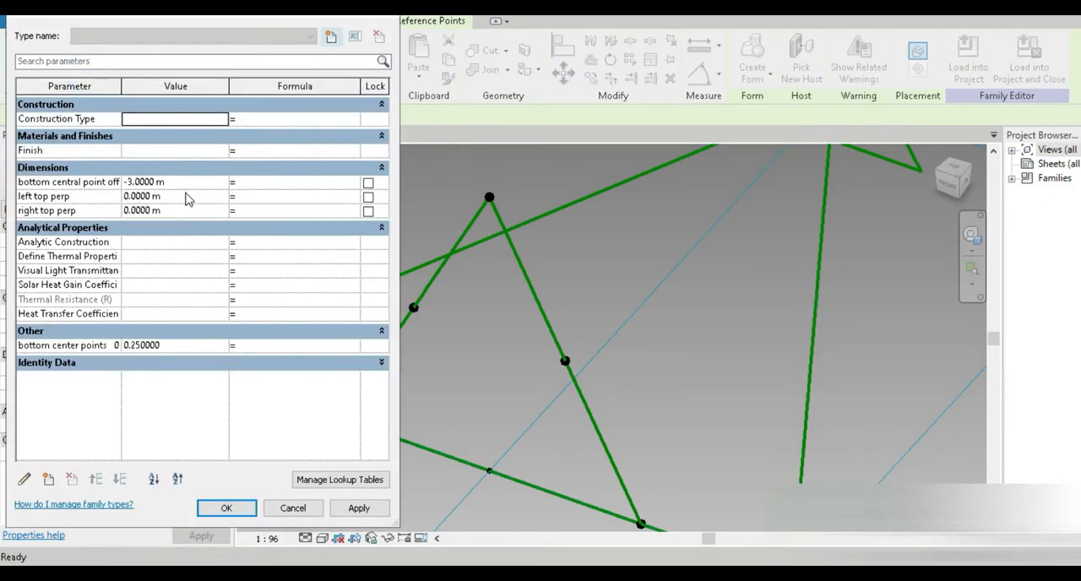
{"action": "left_click", "coordinate": [176, 195]}
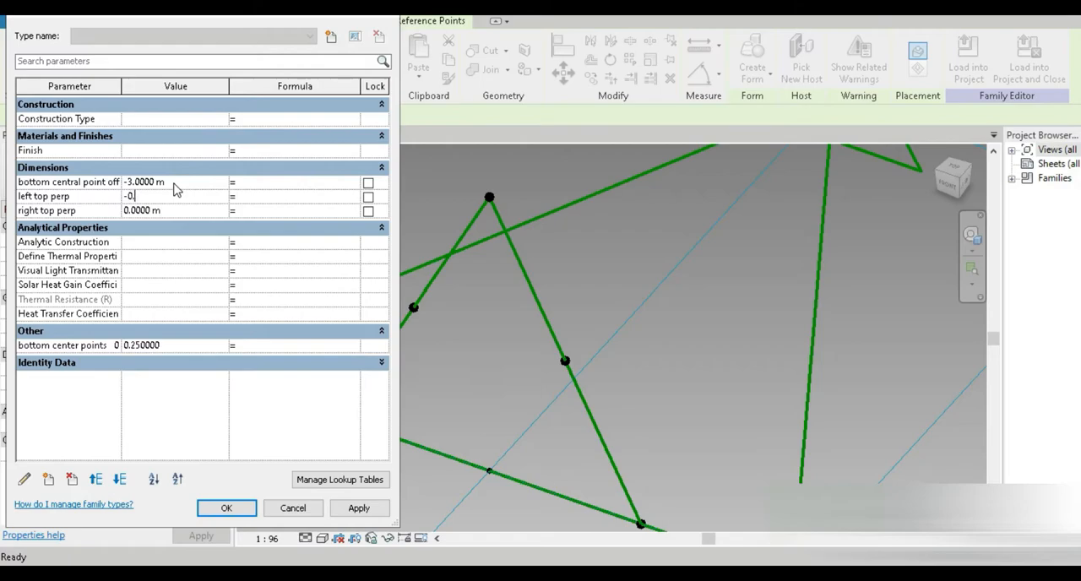
{"action": "type", "text": "-0.6"}
{"action": "key", "text": "Tab"}
{"action": "type", "text": "m"}
{"action": "left_click", "coordinate": [361, 509]}
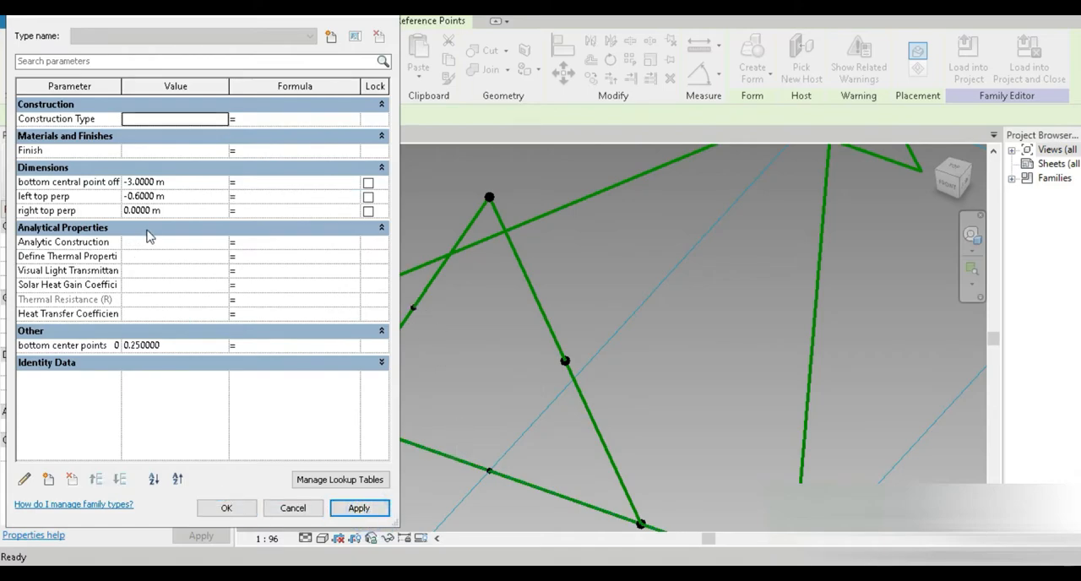
{"action": "left_click", "coordinate": [174, 208]}
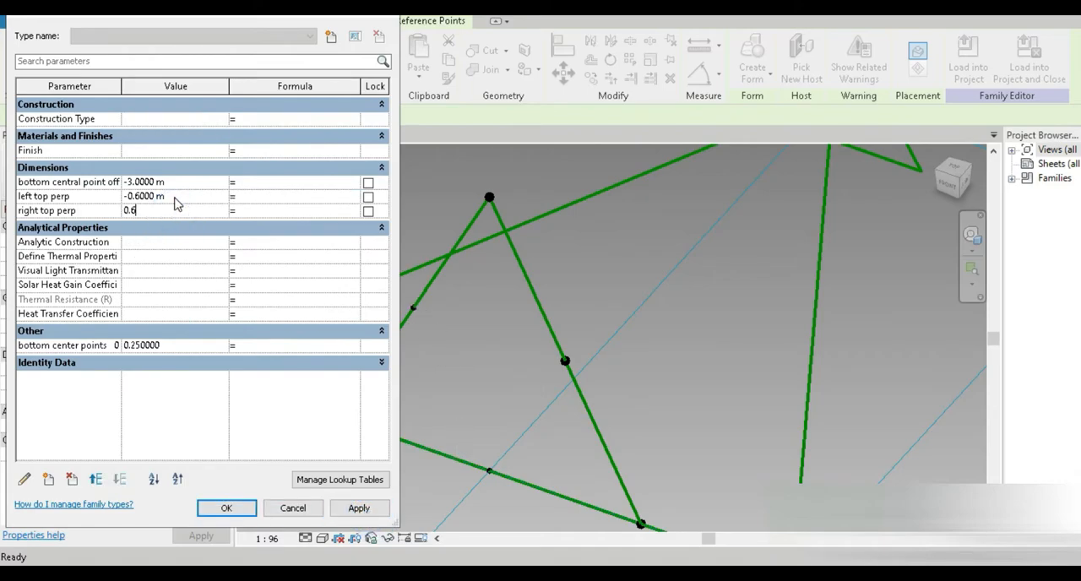
{"action": "left_click", "coordinate": [234, 507]}
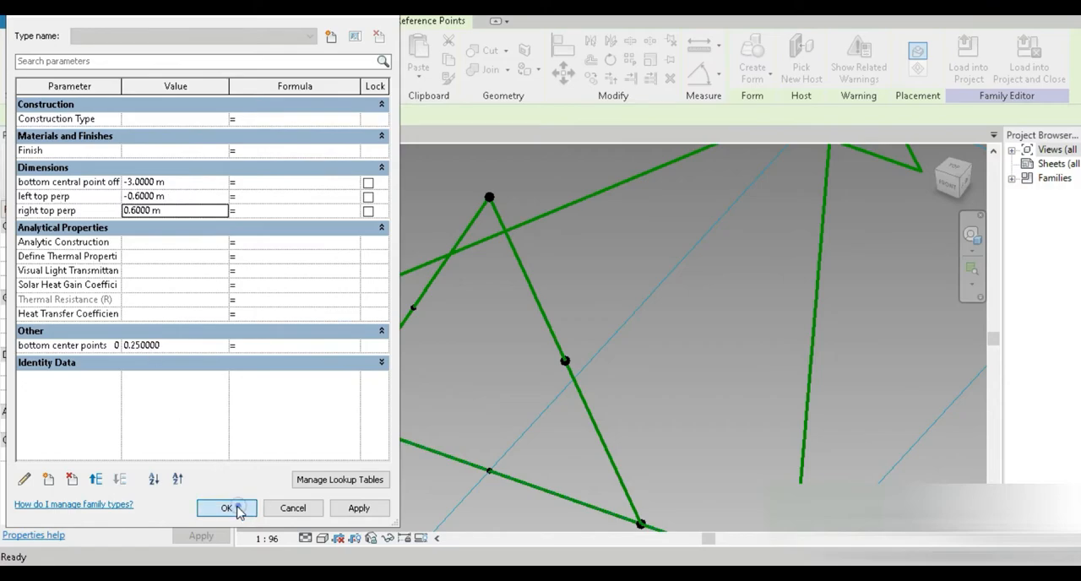
Step: Draw a spline through the right point on edge 1–3, the right offset point and the apex point, and make it a reference line
{"action": "left_click", "coordinate": [458, 396]}
{"action": "middle_click_drag", "start_coordinate": [459, 396], "coordinate": [491, 398], "text": "shift"}
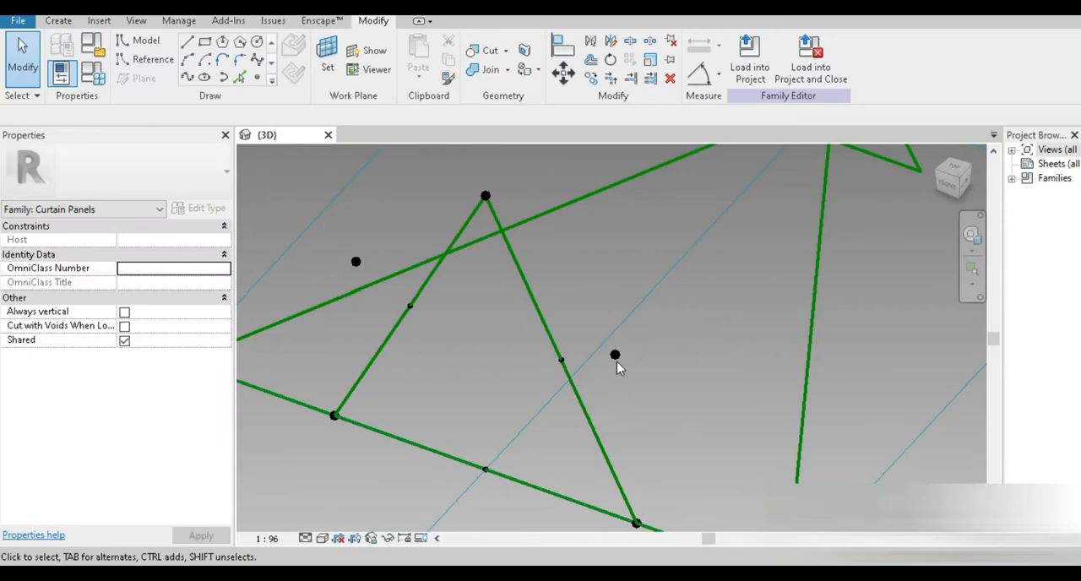
{"action": "scroll", "coordinate": [471, 349], "scroll_direction": "down", "scroll_amount": 4}
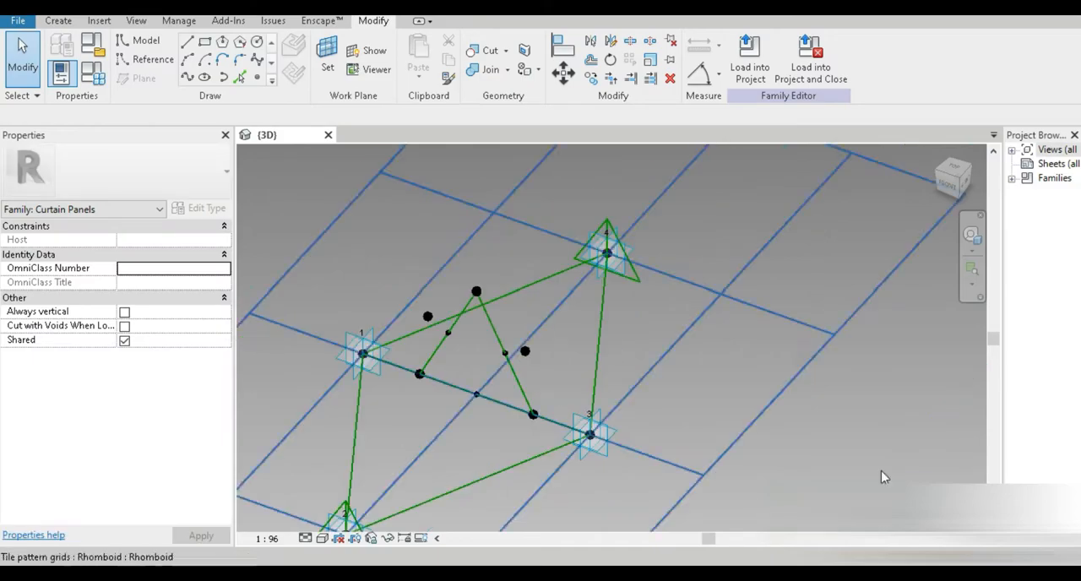
{"action": "scroll", "coordinate": [472, 399], "scroll_direction": "up", "scroll_amount": 2}
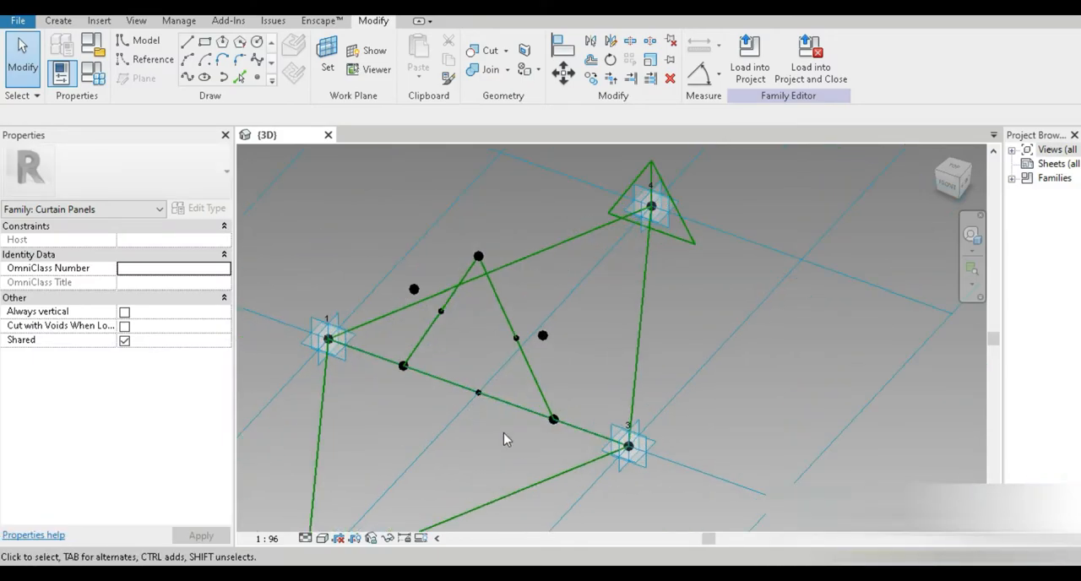
{"action": "left_click", "coordinate": [553, 422]}
{"action": "left_click", "coordinate": [537, 364]}
{"action": "scroll", "coordinate": [488, 391], "scroll_direction": "up", "scroll_amount": 2}
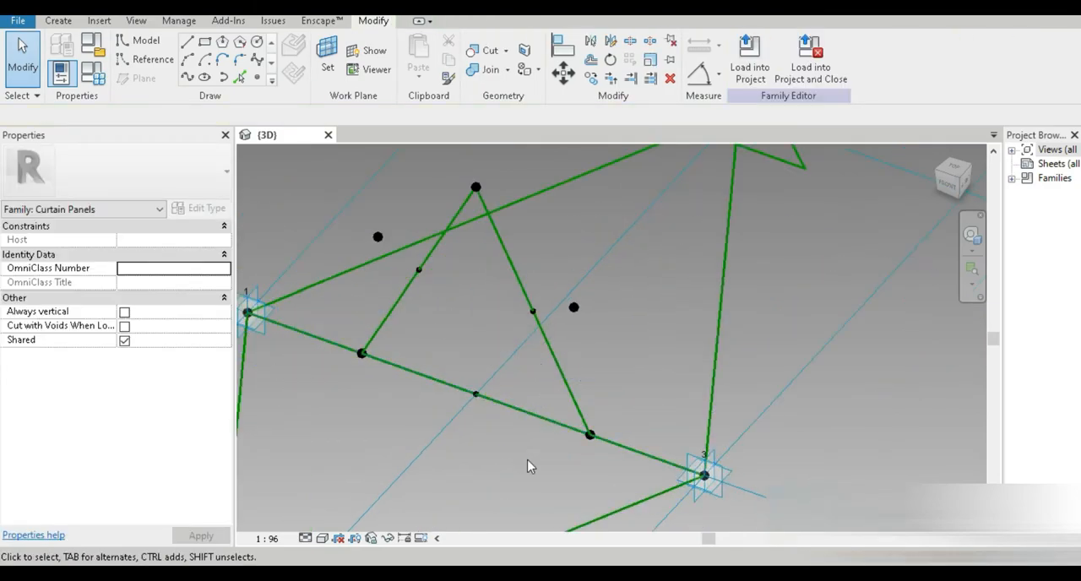
{"action": "left_click", "coordinate": [588, 436]}
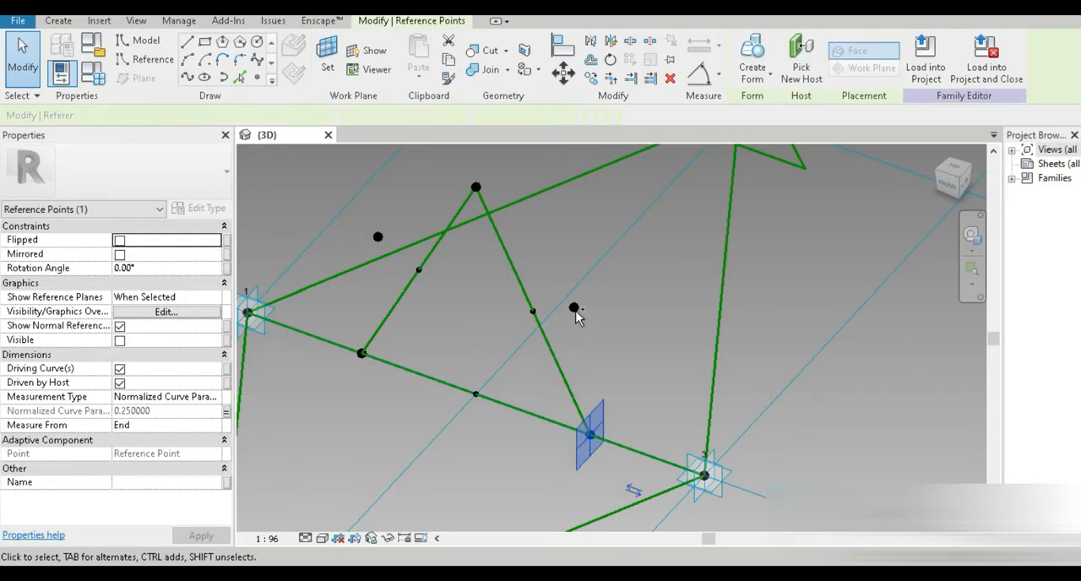
{"action": "left_click", "coordinate": [573, 308], "text": "ctrl"}
{"action": "left_click", "coordinate": [475, 187], "text": "ctrl"}
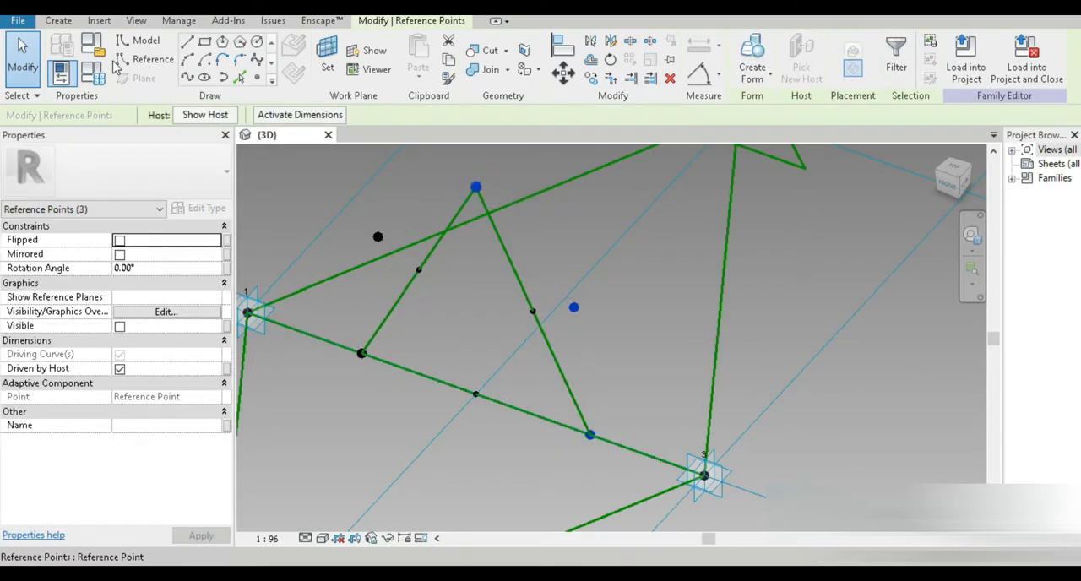
{"action": "left_click", "coordinate": [186, 63]}
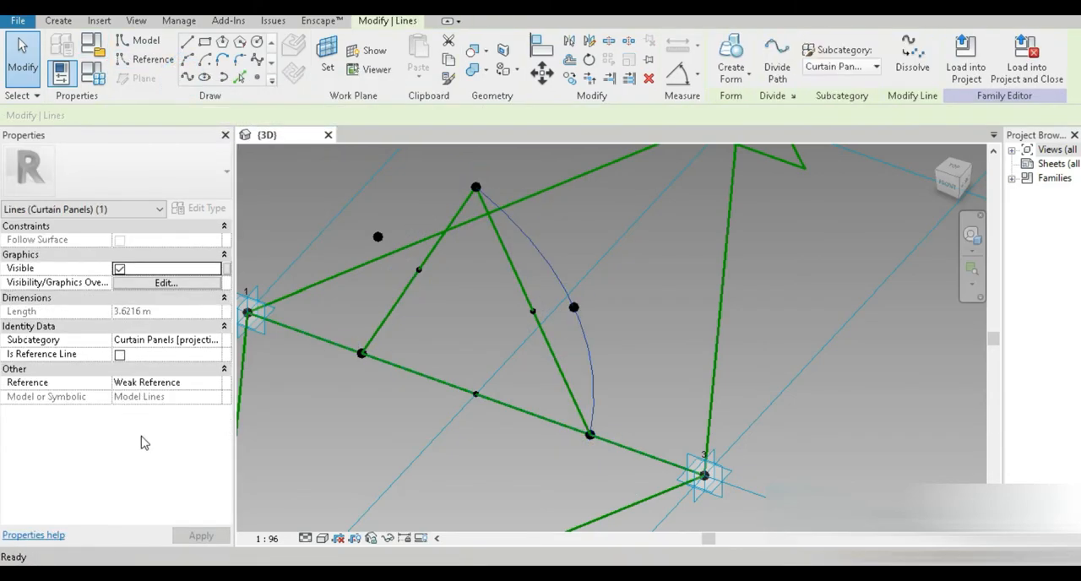
{"action": "left_click", "coordinate": [120, 354]}
{"action": "middle_click_drag", "start_coordinate": [328, 372], "coordinate": [350, 444], "text": "shift"}
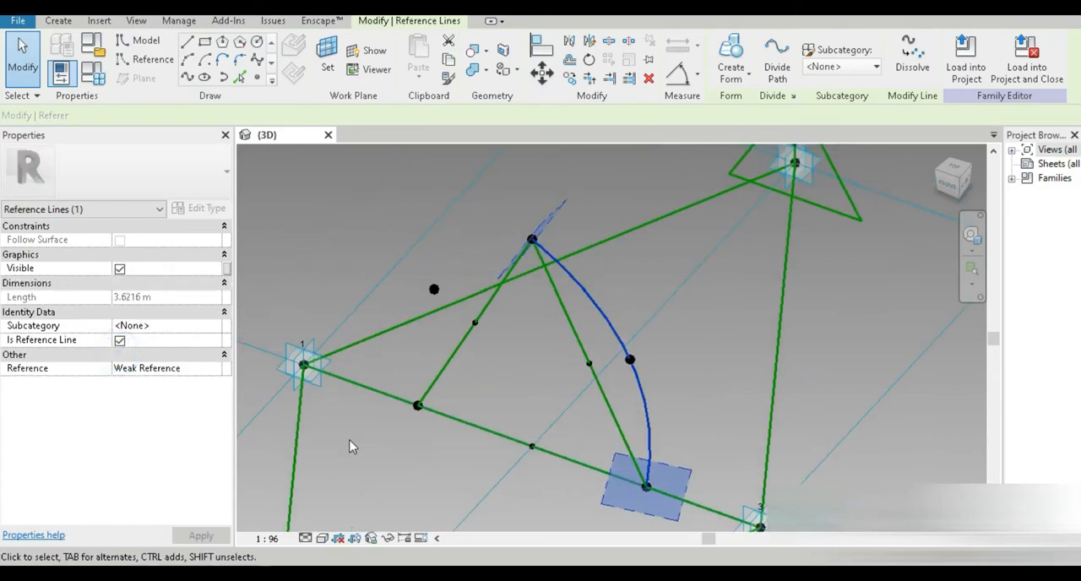
Step: Draw a spline through the left point on edge 1–3, the left offset point and the apex point, and make it a reference line
{"action": "left_click", "coordinate": [349, 439]}
{"action": "left_click", "coordinate": [417, 405]}
{"action": "left_click", "coordinate": [434, 289], "text": "ctrl"}
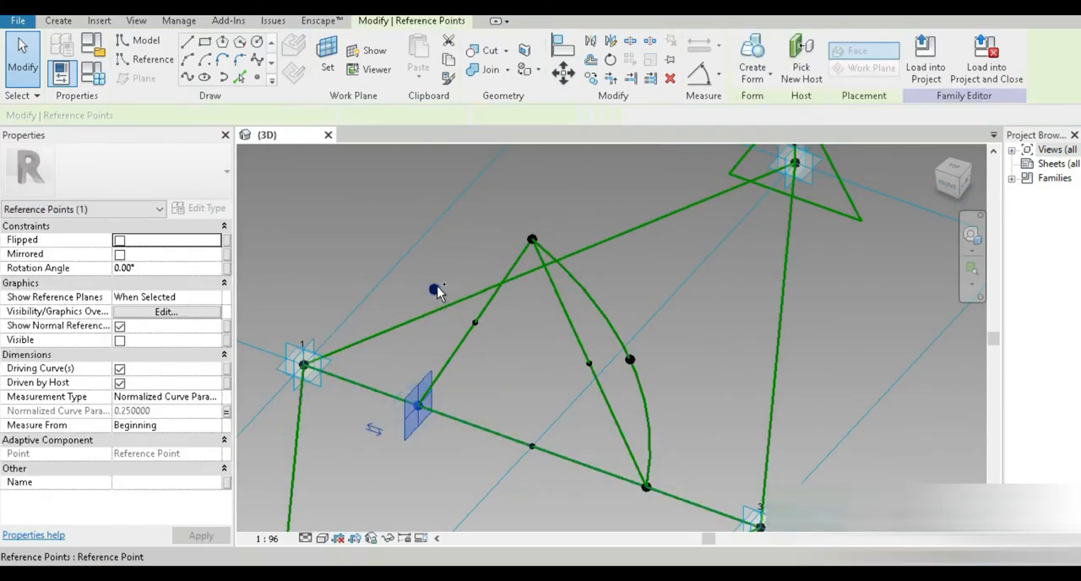
{"action": "left_click", "coordinate": [531, 239], "text": "ctrl"}
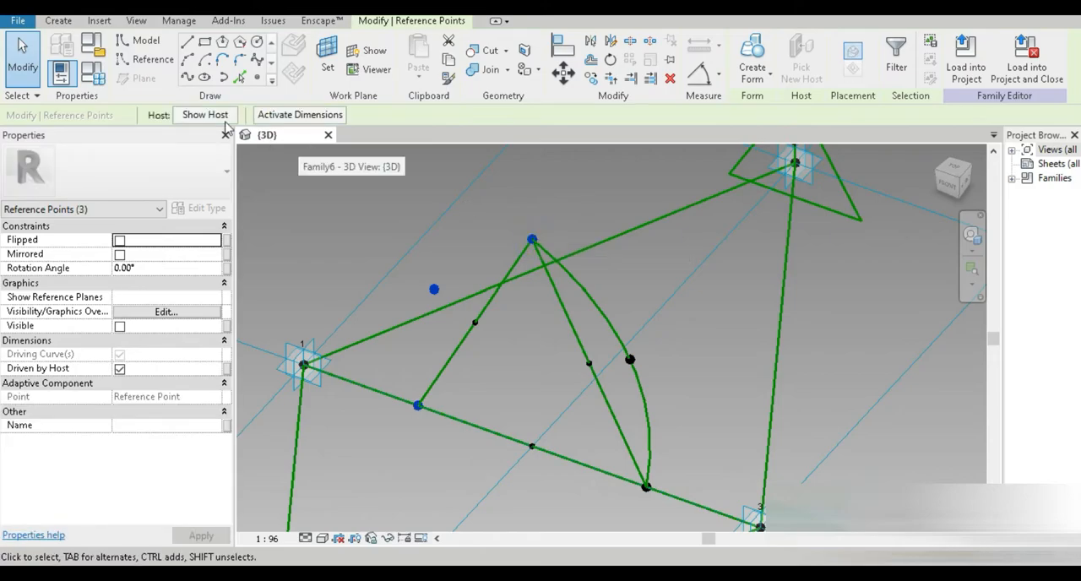
{"action": "left_click", "coordinate": [187, 77]}
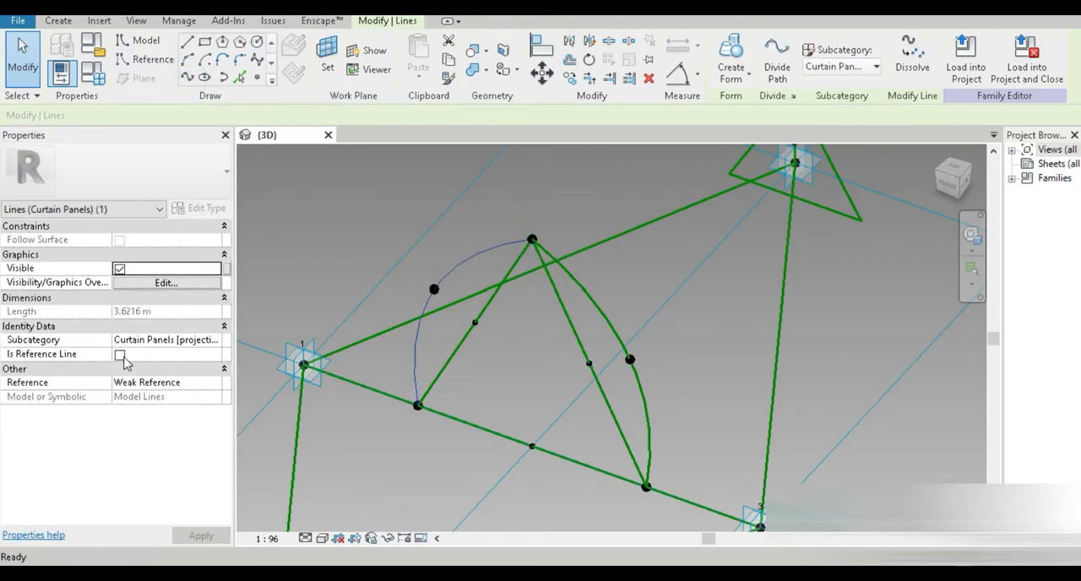
{"action": "left_click", "coordinate": [122, 355]}
Step: Inspect the points and reference lines along the diagonal between placement points 2 and 4
{"action": "middle_click_drag", "start_coordinate": [349, 437], "coordinate": [362, 334]}
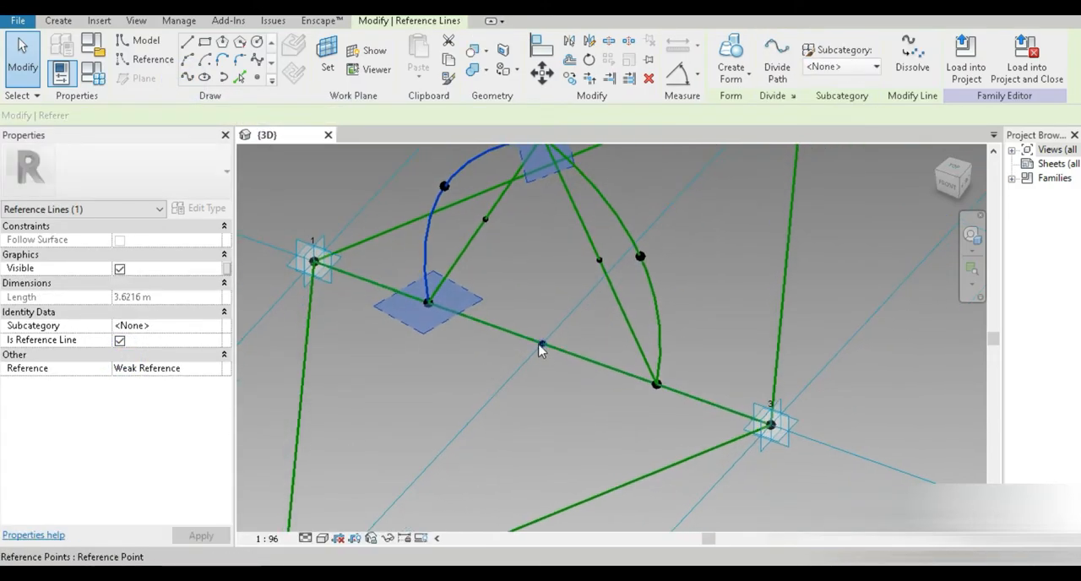
{"action": "middle_click_drag", "start_coordinate": [525, 394], "coordinate": [658, 263]}
{"action": "left_click", "coordinate": [429, 425]}
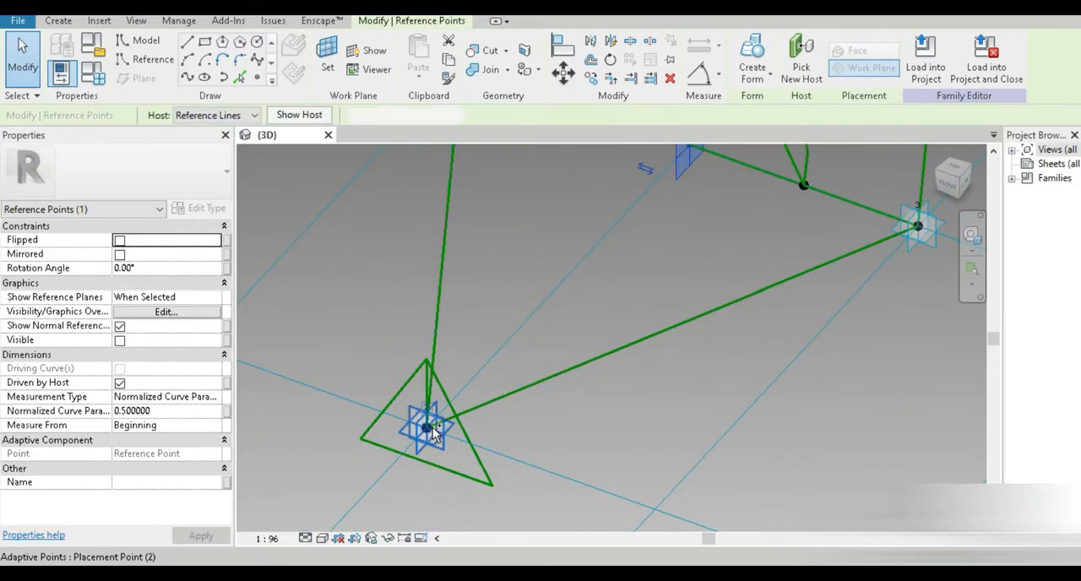
{"action": "left_click", "coordinate": [439, 417], "text": "ctrl"}
{"action": "left_click", "coordinate": [187, 77]}
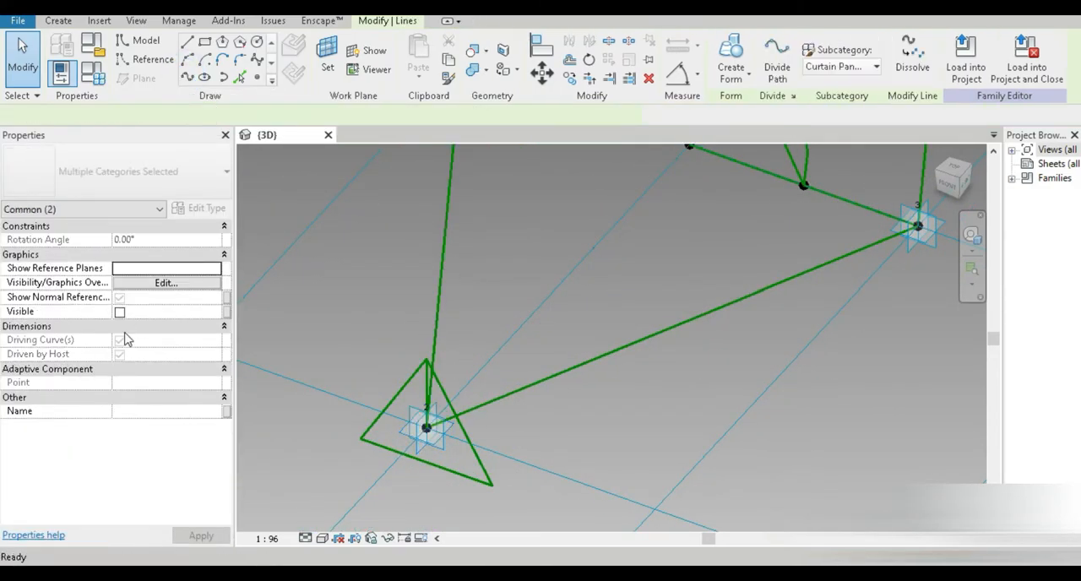
{"action": "left_click", "coordinate": [119, 355]}
{"action": "middle_click_drag", "start_coordinate": [670, 215], "coordinate": [563, 289]}
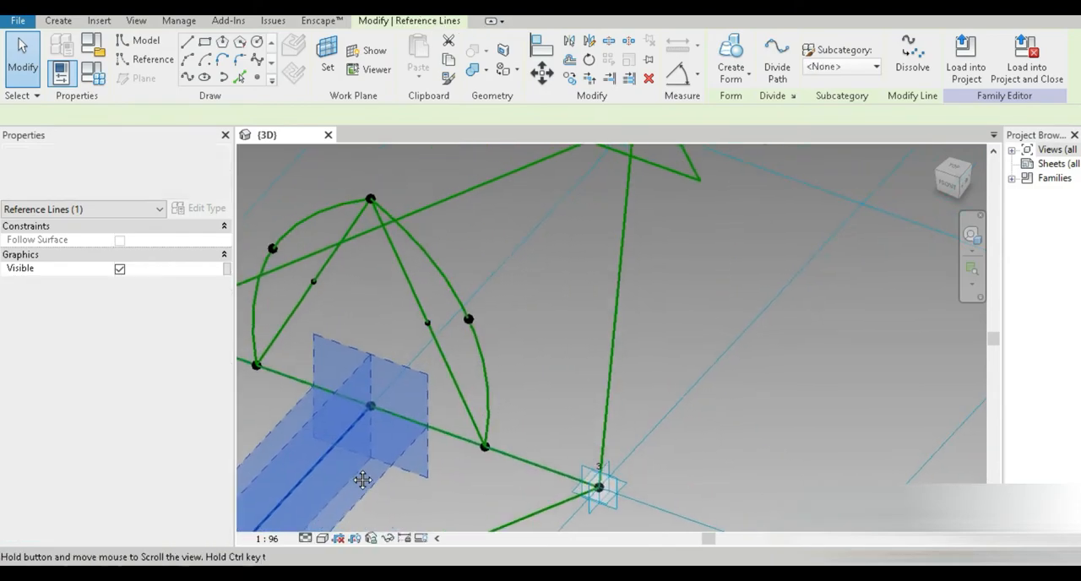
{"action": "left_click", "coordinate": [560, 284]}
{"action": "left_click", "coordinate": [370, 406]}
{"action": "middle_click_drag", "start_coordinate": [498, 337], "coordinate": [465, 473]}
{"action": "key", "text": "Tab"}
{"action": "left_click", "coordinate": [600, 256], "text": "ctrl"}
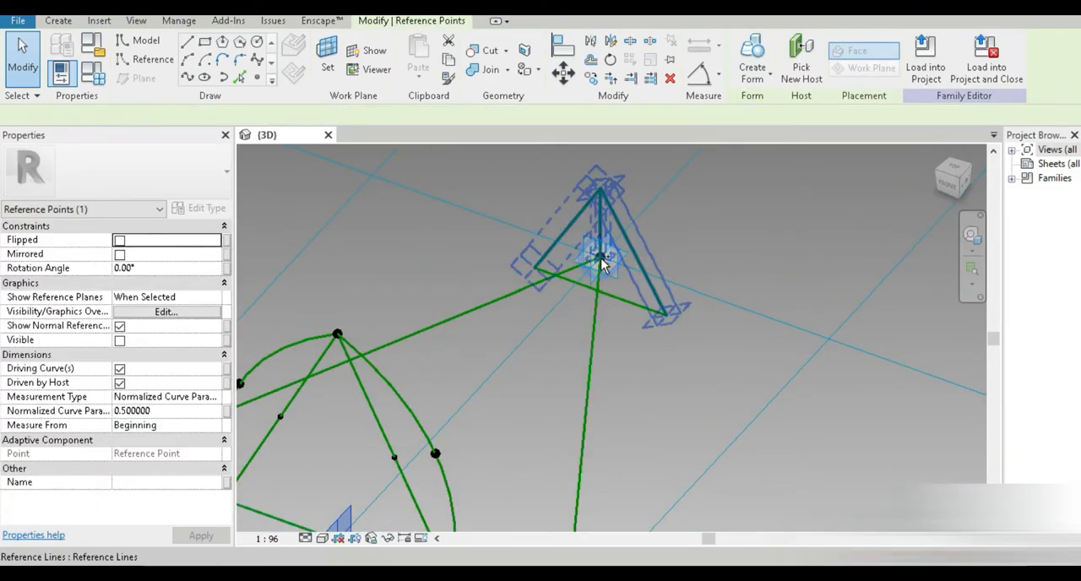
{"action": "left_click", "coordinate": [704, 411]}
{"action": "middle_click_drag", "start_coordinate": [434, 464], "coordinate": [531, 336]}
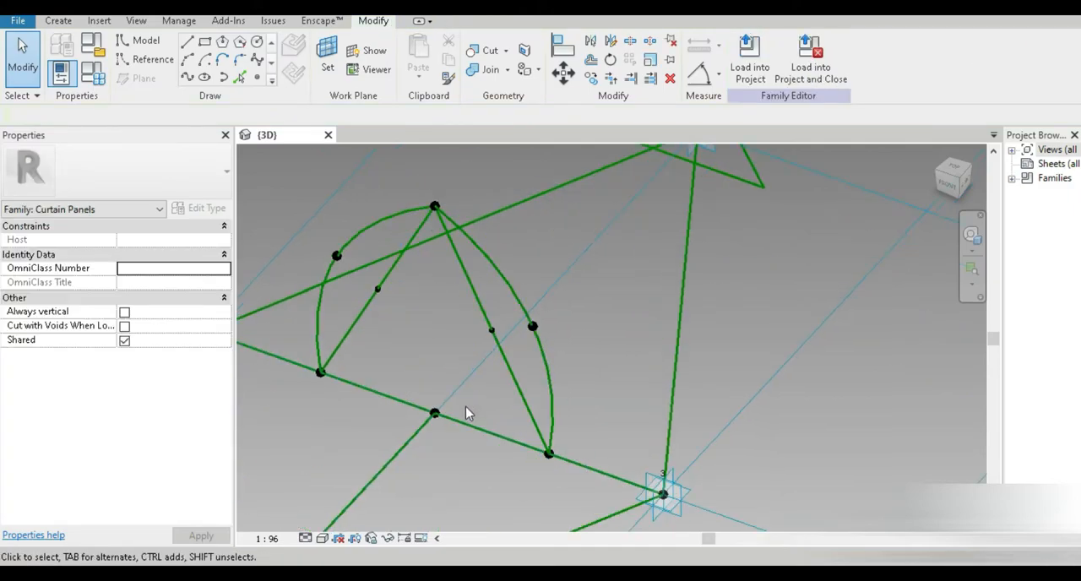
{"action": "left_click", "coordinate": [434, 414]}
{"action": "middle_click_drag", "start_coordinate": [493, 394], "coordinate": [424, 527]}
{"action": "left_click", "coordinate": [621, 266], "text": "ctrl"}
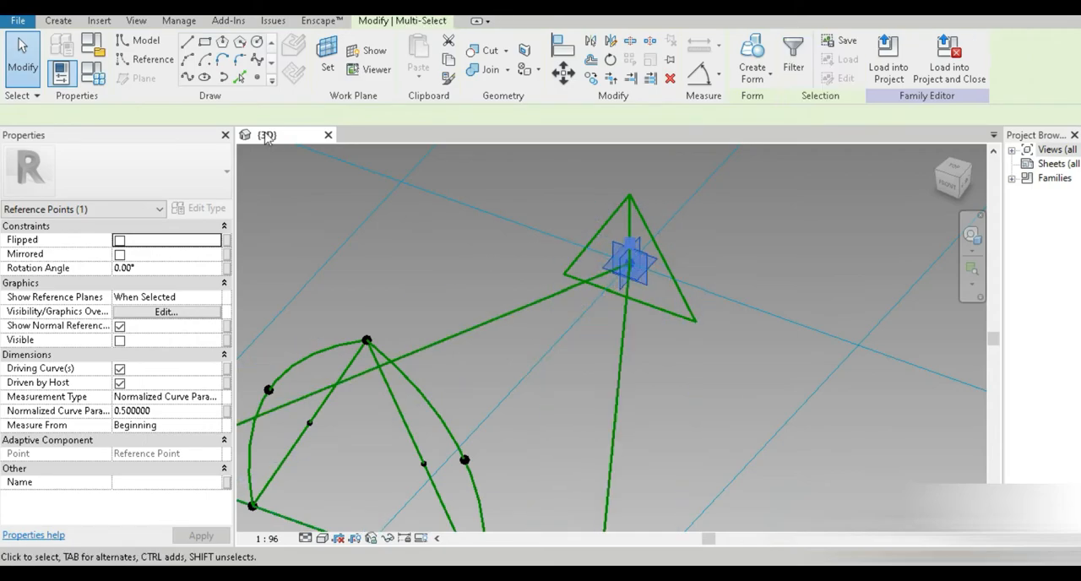
{"action": "left_click", "coordinate": [120, 354]}
{"action": "scroll", "coordinate": [333, 382], "scroll_direction": "down", "scroll_amount": 2}
{"action": "middle_click_drag", "start_coordinate": [333, 382], "coordinate": [431, 255]}
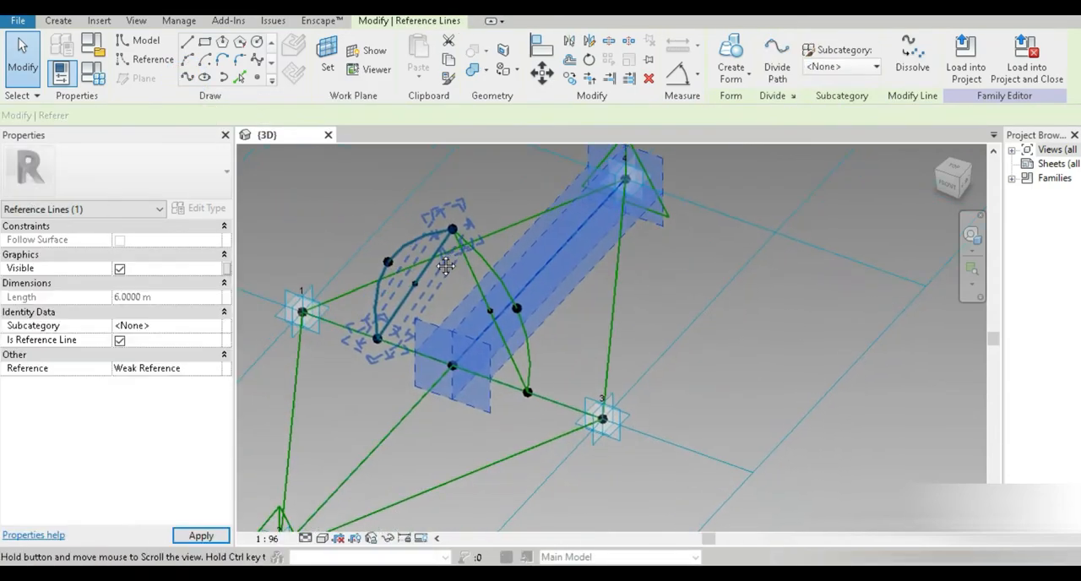
{"action": "left_click", "coordinate": [863, 453]}
{"action": "key", "text": "Escape"}
{"action": "middle_click_drag", "start_coordinate": [603, 391], "coordinate": [641, 363], "text": "shift"}
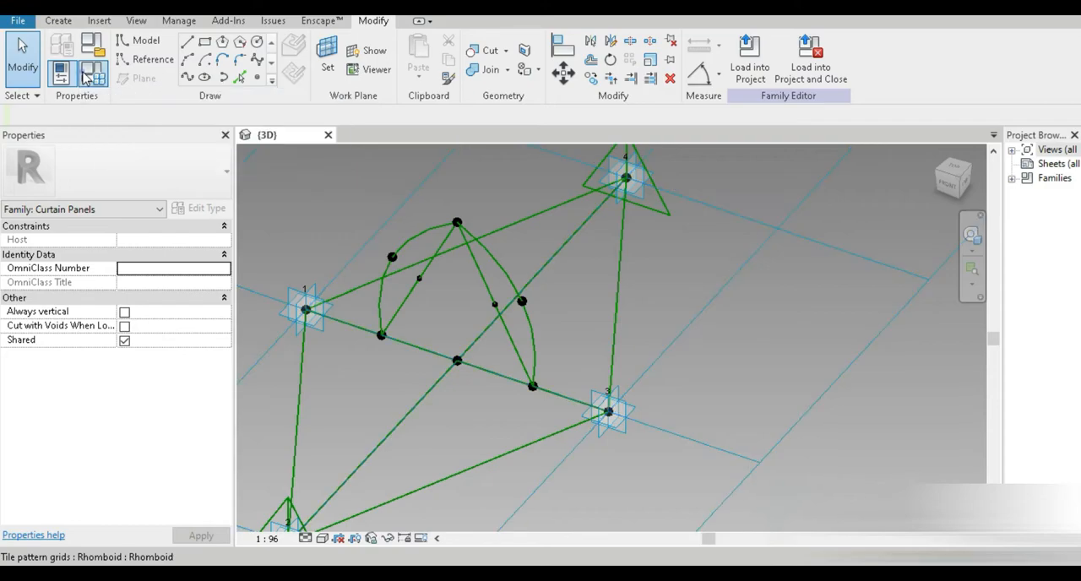
Step: In Family Types, set bottom center points to 0.3
{"action": "left_click", "coordinate": [88, 76]}
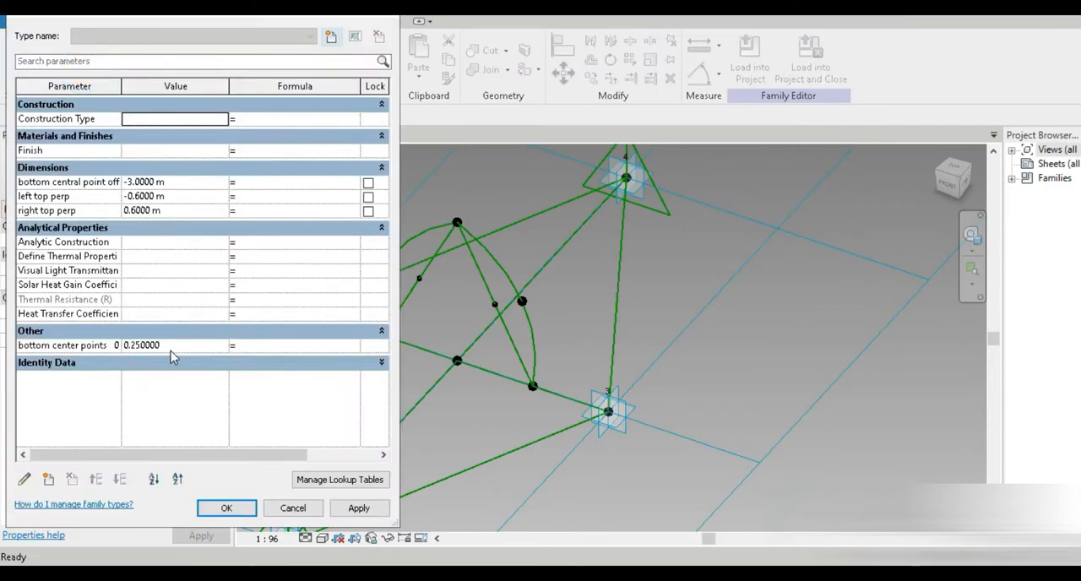
{"action": "left_click", "coordinate": [123, 342]}
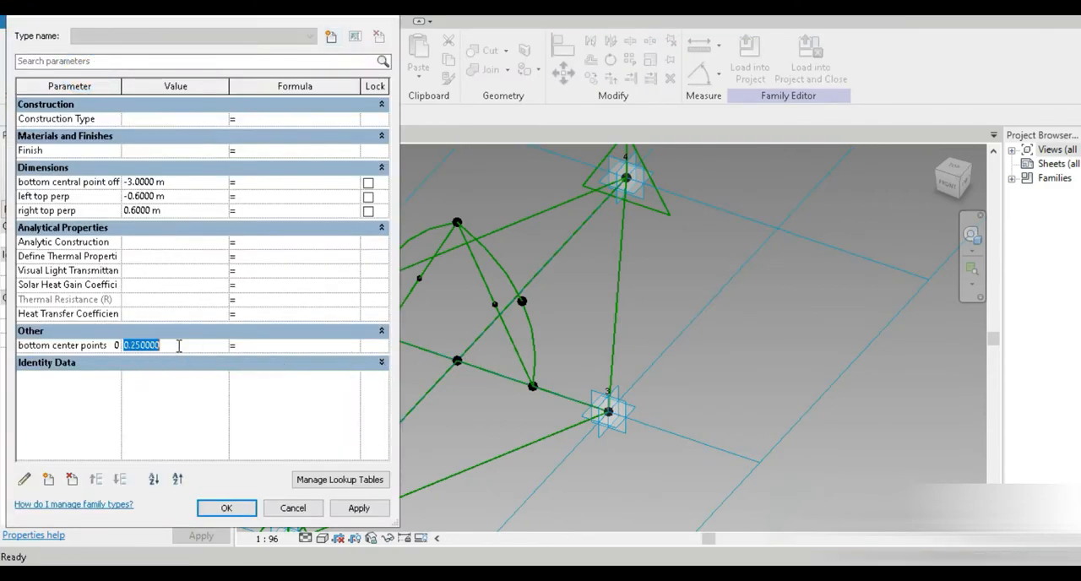
{"action": "key", "text": "Tab"}
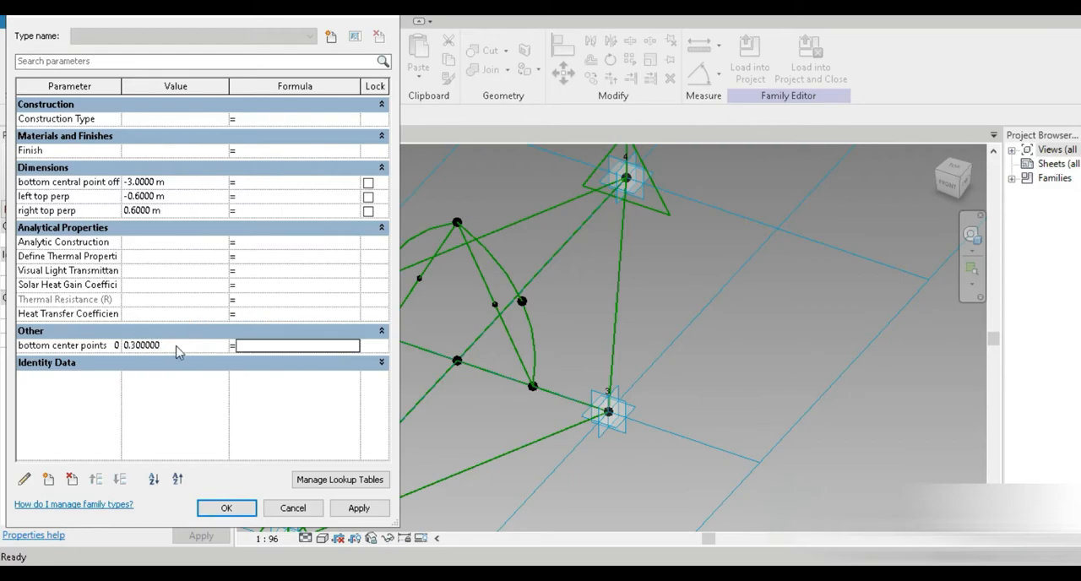
{"action": "left_click", "coordinate": [227, 508]}
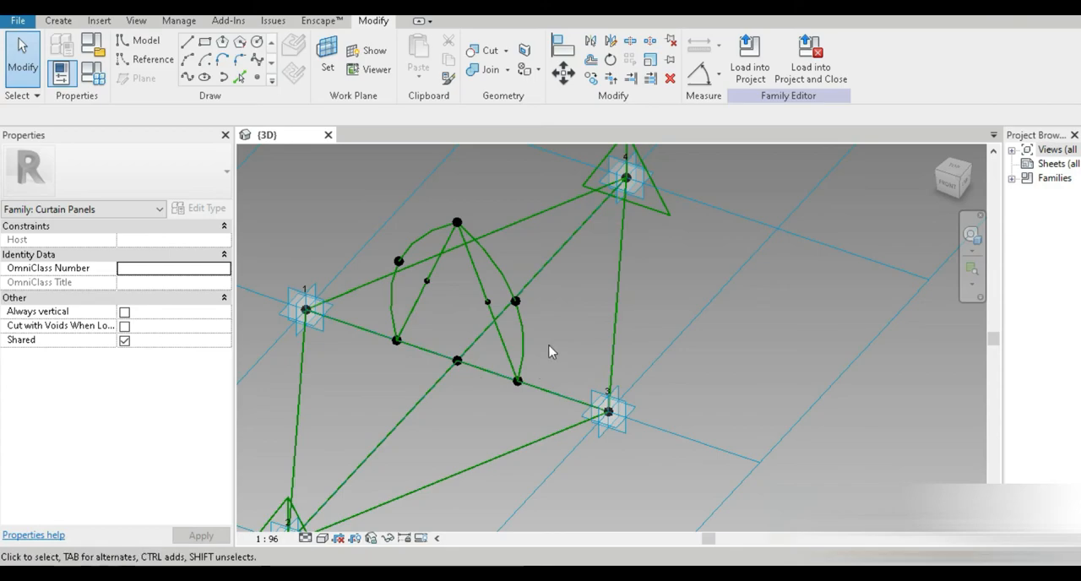
Step: Place two reference points on the 2–4 diagonal, midway between the centre point and placement points 2 and 4
{"action": "scroll", "coordinate": [485, 498], "scroll_direction": "down", "scroll_amount": 2}
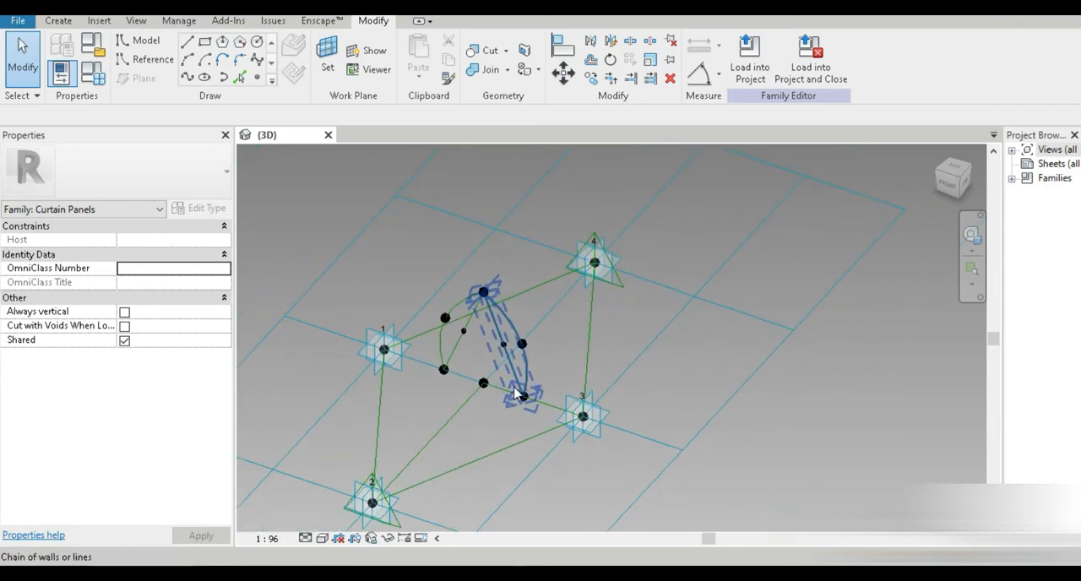
{"action": "middle_click_drag", "start_coordinate": [519, 392], "coordinate": [537, 474], "text": "shift"}
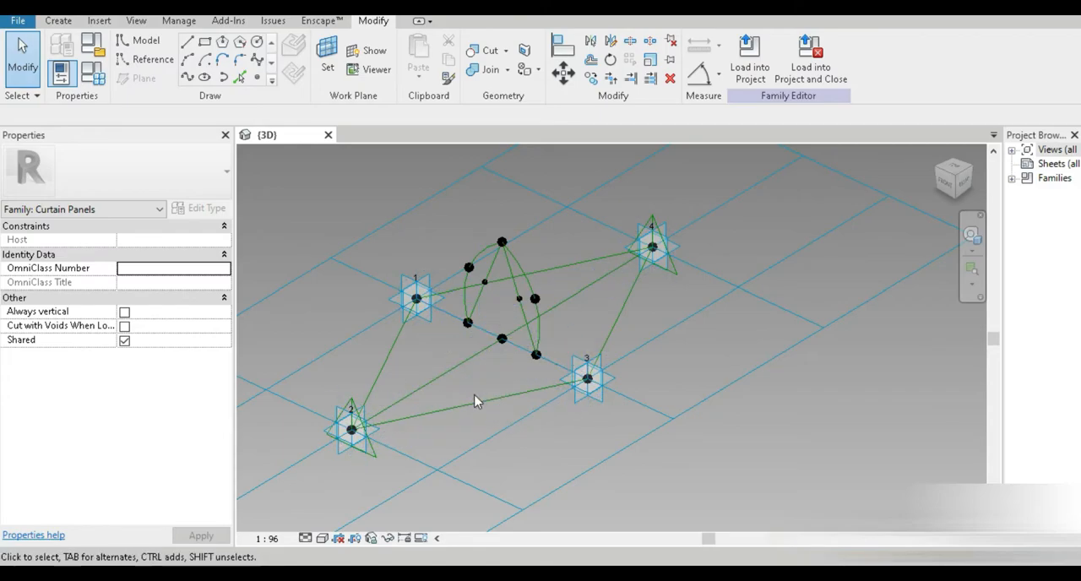
{"action": "scroll", "coordinate": [397, 422], "scroll_direction": "up", "scroll_amount": 2}
{"action": "middle_click_drag", "start_coordinate": [470, 419], "coordinate": [439, 465]}
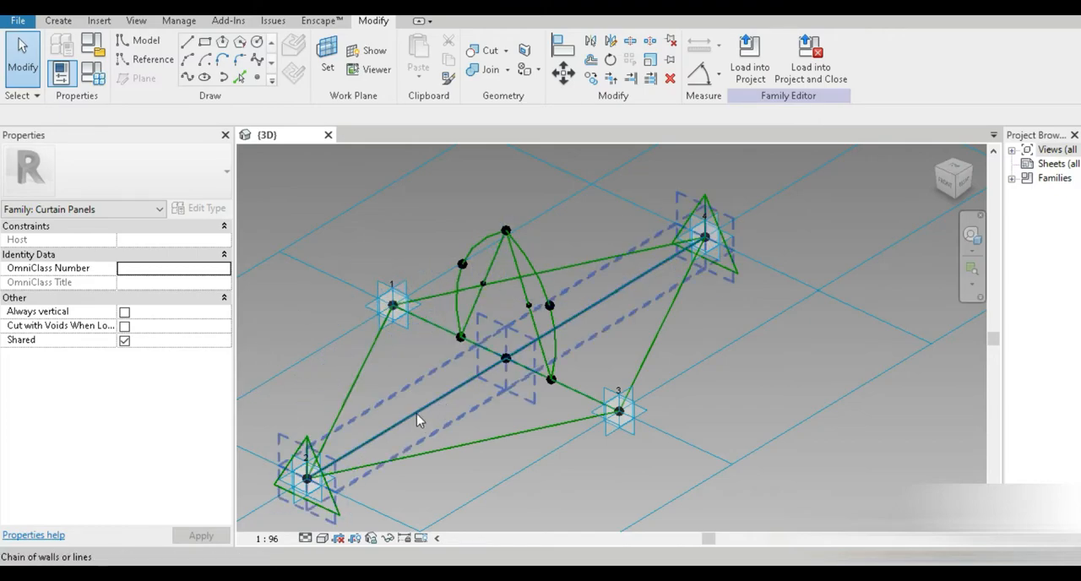
{"action": "left_click", "coordinate": [257, 77]}
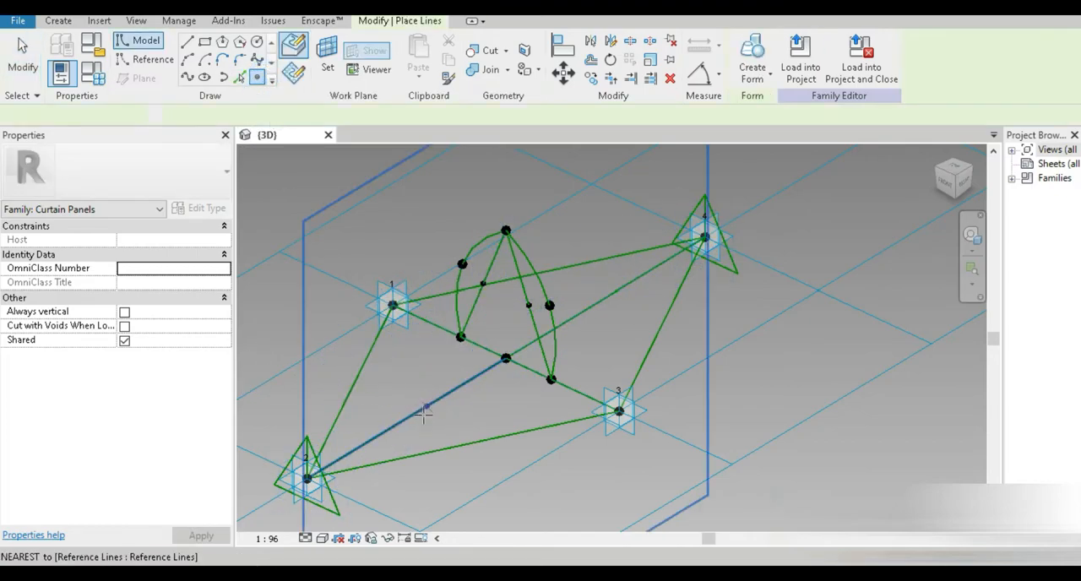
{"action": "left_click", "coordinate": [406, 417]}
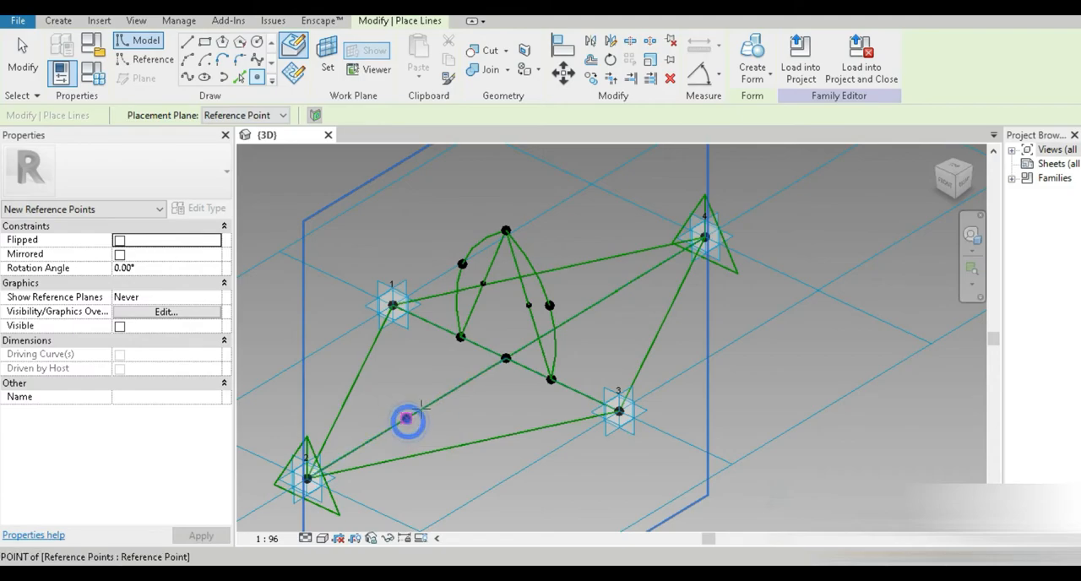
{"action": "left_click", "coordinate": [603, 297]}
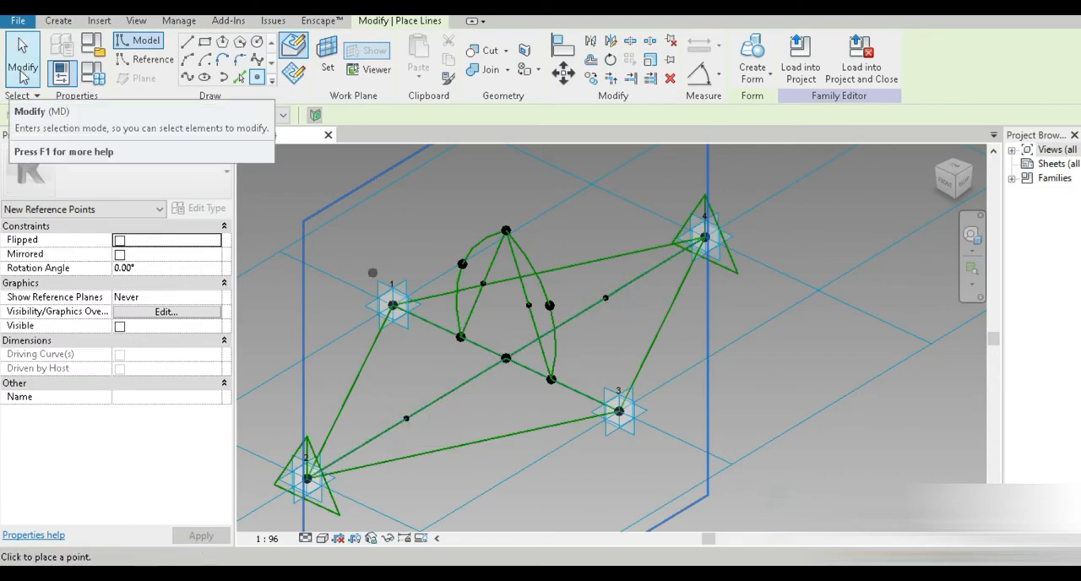
{"action": "left_click", "coordinate": [23, 74]}
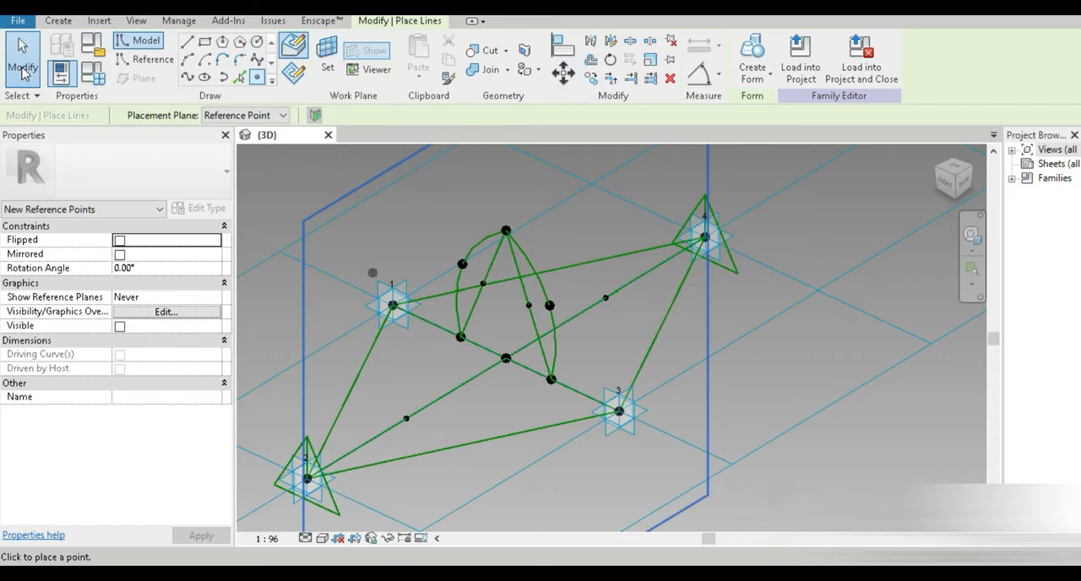
Step: Place reference points hosted on the work planes of the two new diagonal points
{"action": "left_click", "coordinate": [256, 78]}
{"action": "left_click", "coordinate": [327, 59]}
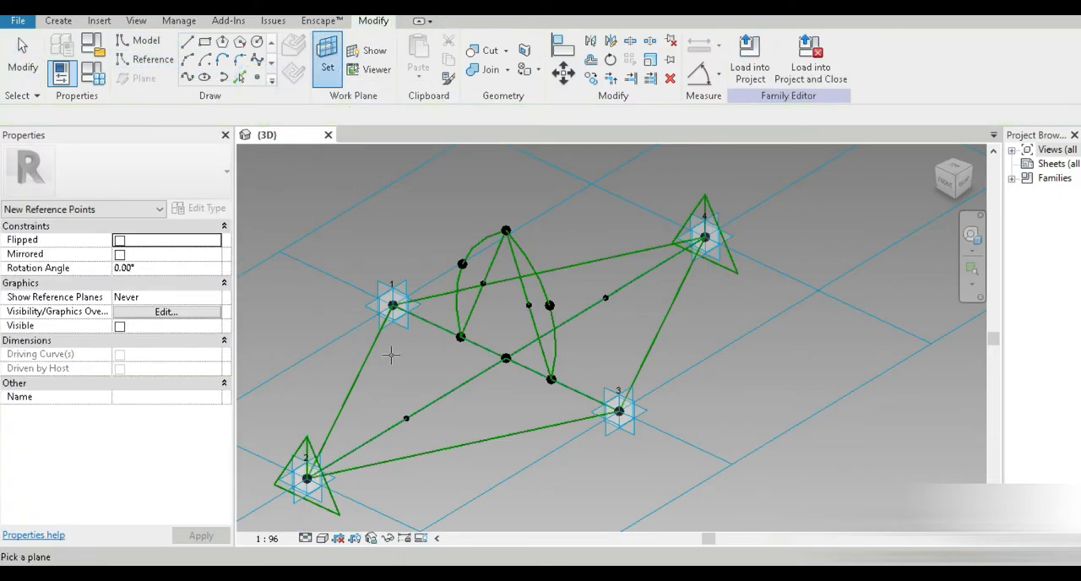
{"action": "left_click", "coordinate": [382, 352]}
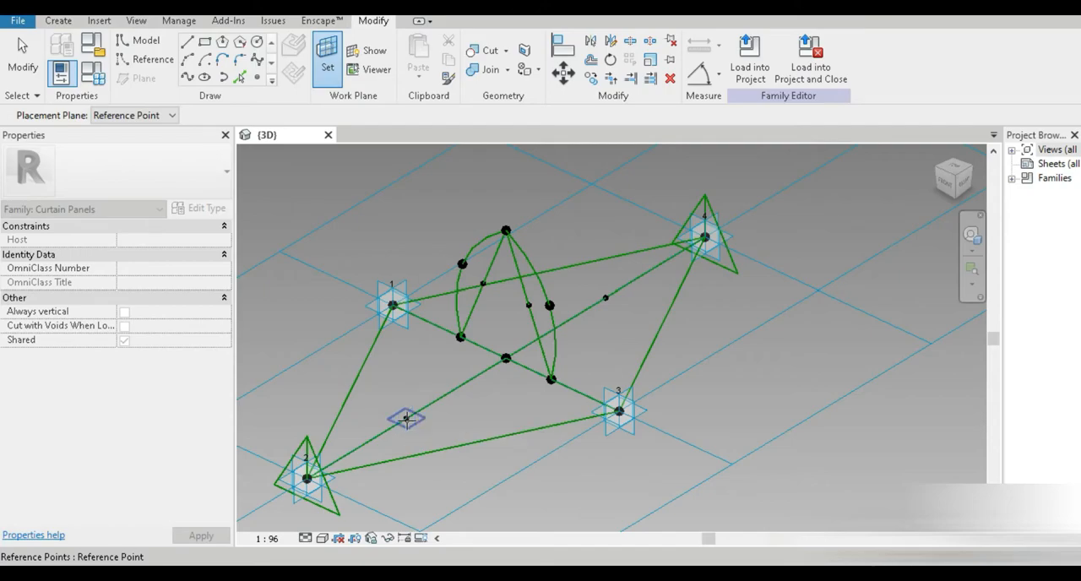
{"action": "left_click", "coordinate": [406, 418]}
{"action": "left_click", "coordinate": [405, 417]}
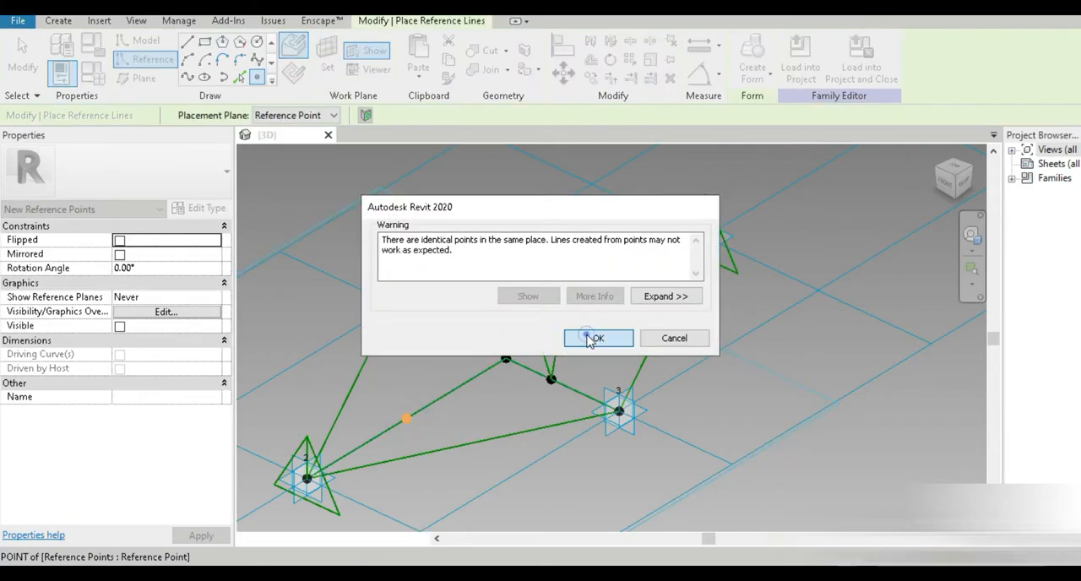
{"action": "left_click", "coordinate": [591, 338]}
{"action": "left_click", "coordinate": [327, 59]}
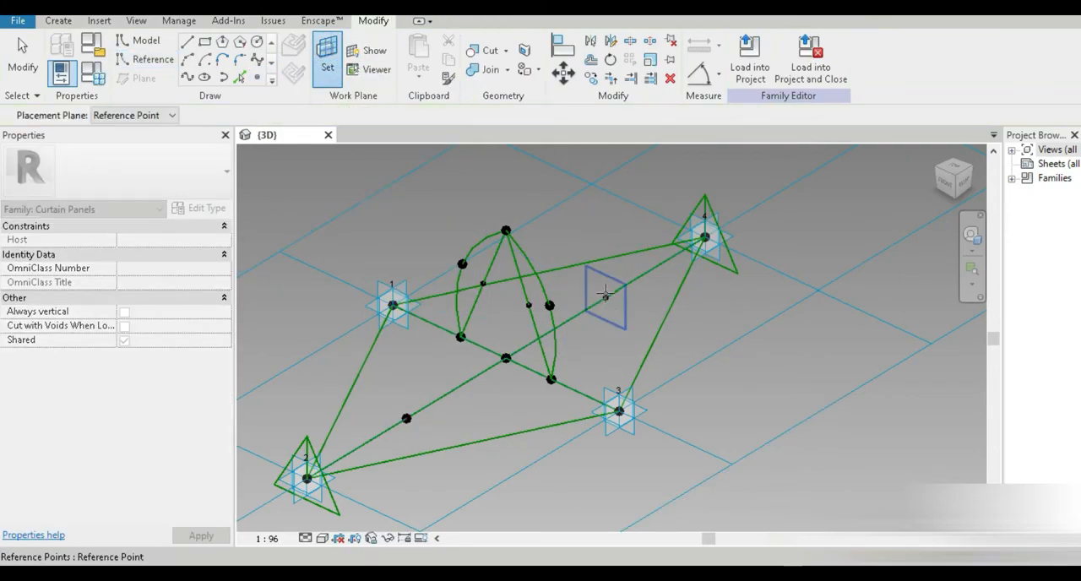
{"action": "left_click", "coordinate": [604, 293]}
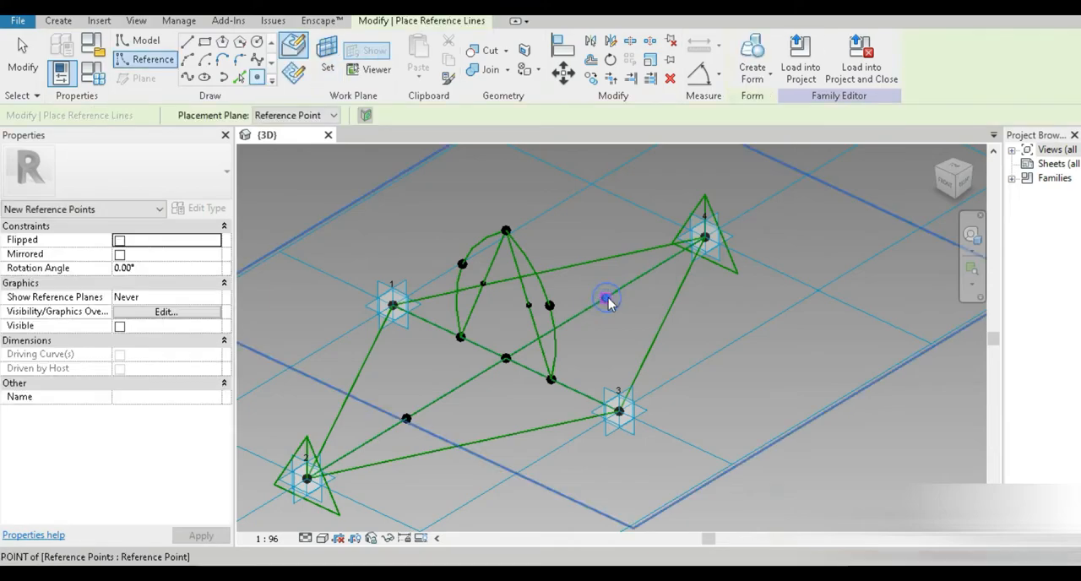
{"action": "left_click", "coordinate": [606, 297]}
{"action": "left_click", "coordinate": [596, 337]}
{"action": "middle_click_drag", "start_coordinate": [308, 503], "coordinate": [379, 435]}
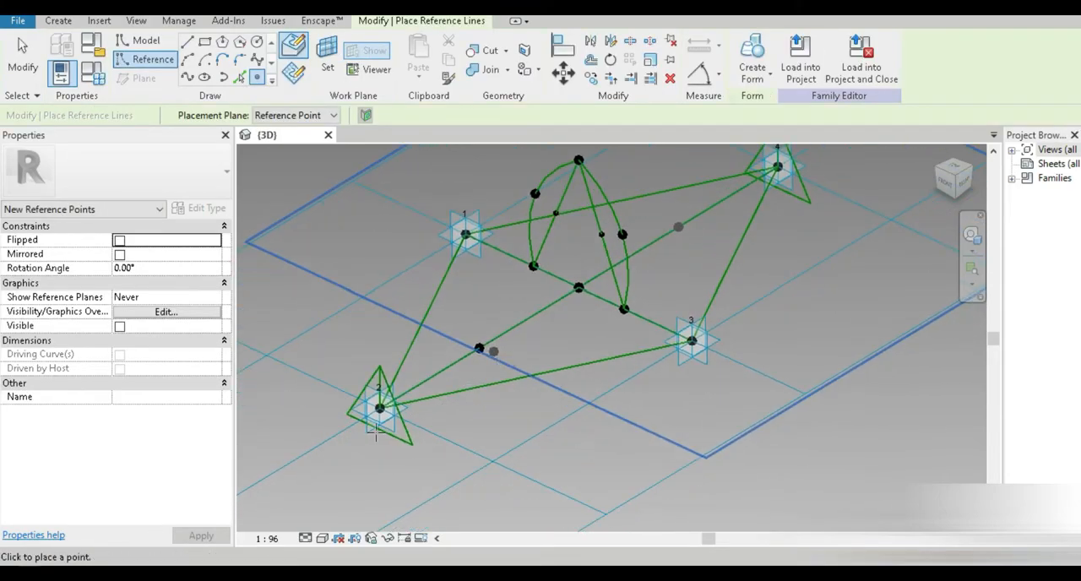
Step: Place reference points hosted on the work planes of placement points 2 and 4
{"action": "left_click", "coordinate": [326, 57]}
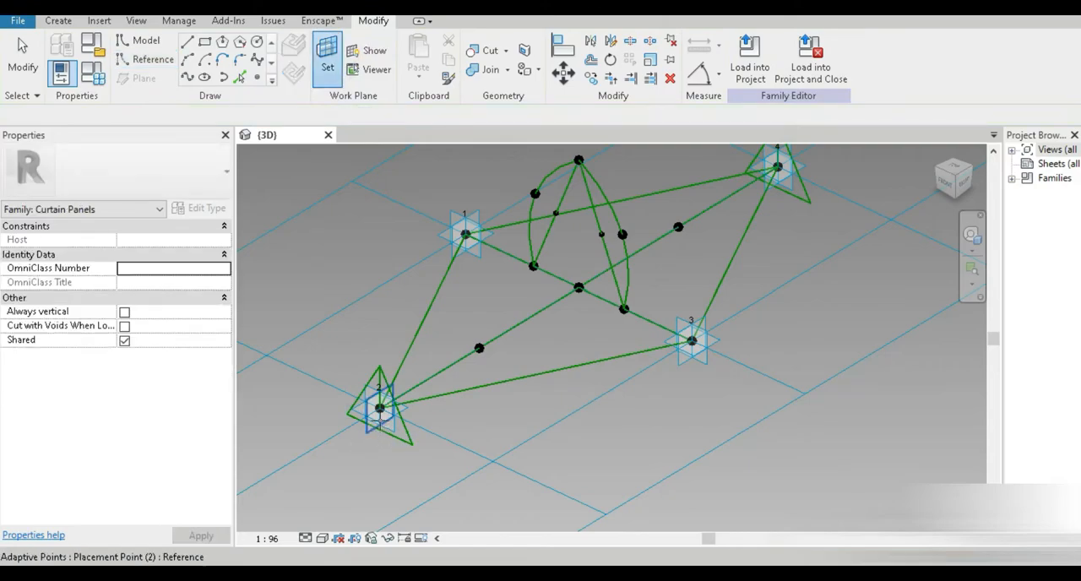
{"action": "left_click", "coordinate": [379, 418]}
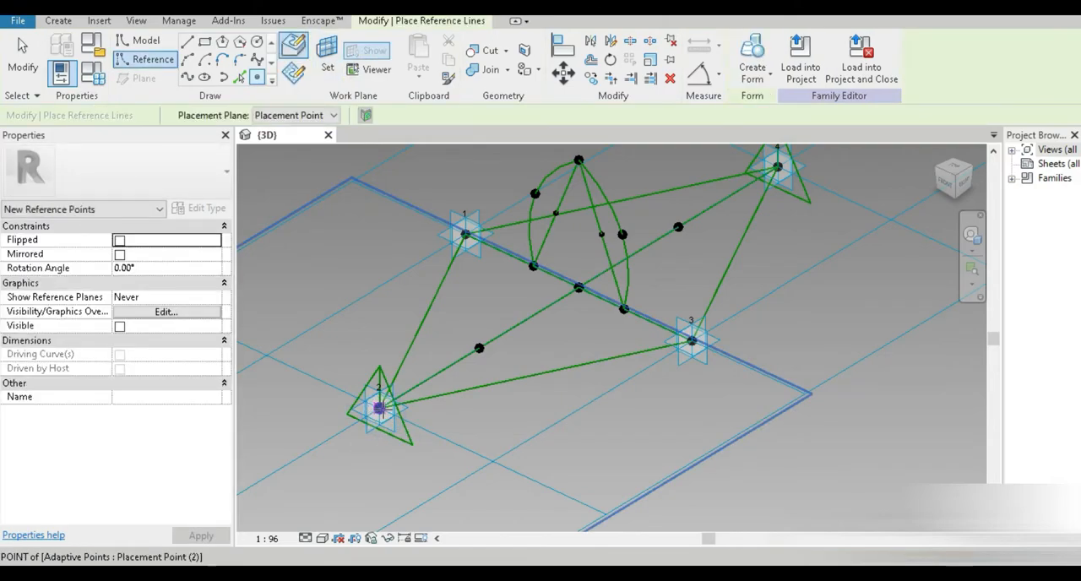
{"action": "middle_click_drag", "start_coordinate": [506, 381], "coordinate": [435, 455]}
{"action": "key", "text": "Escape"}
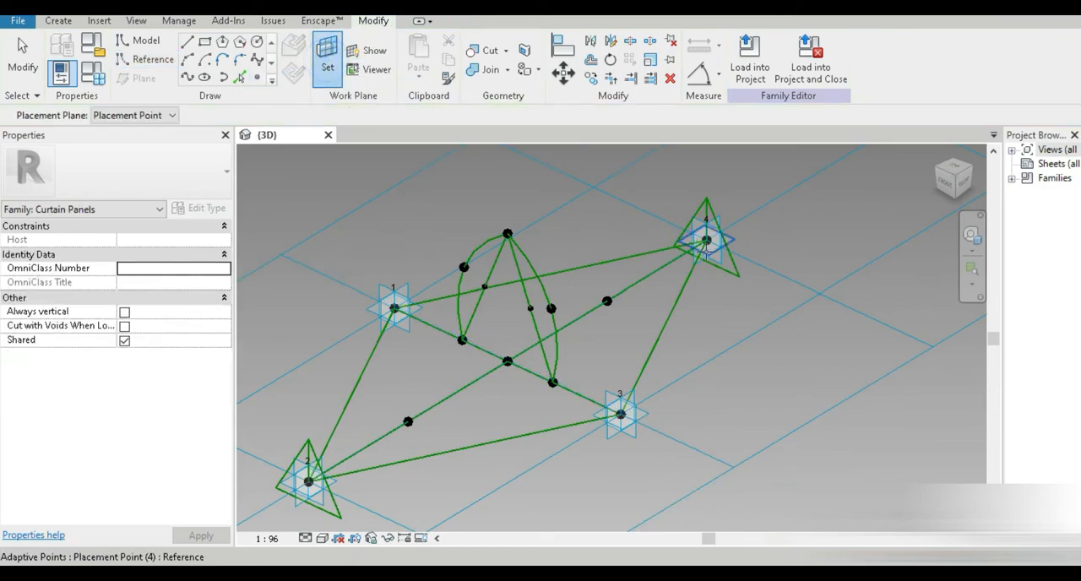
{"action": "left_click", "coordinate": [707, 254]}
{"action": "left_click", "coordinate": [706, 242]}
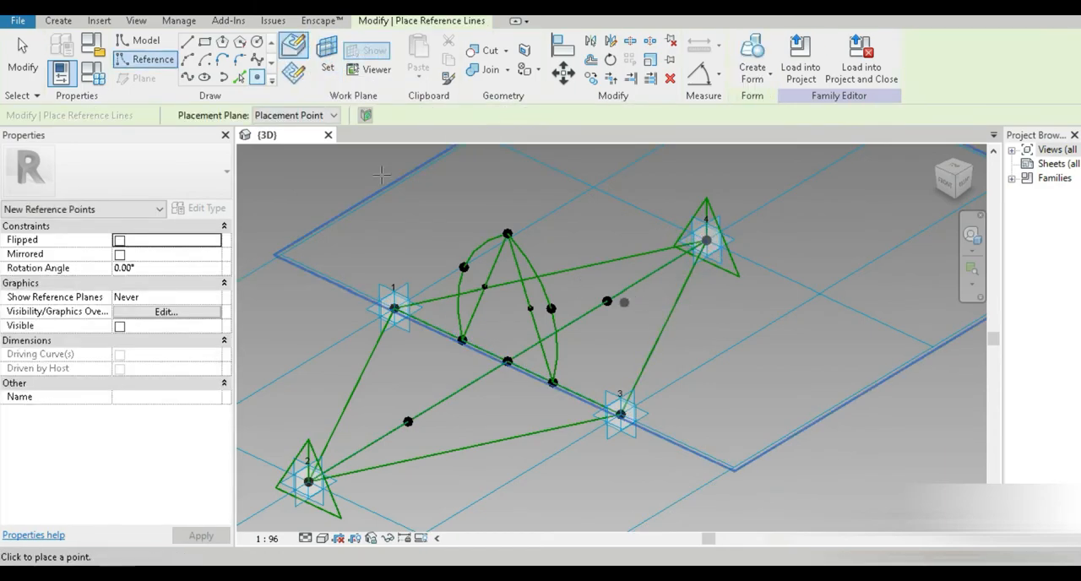
{"action": "left_click", "coordinate": [25, 66]}
Step: Associate the offset of the point hosted on placement point 2 with a new family parameter named extreme points offset
{"action": "middle_click_drag", "start_coordinate": [265, 366], "coordinate": [347, 282]}
{"action": "scroll", "coordinate": [395, 401], "scroll_direction": "up", "scroll_amount": 4}
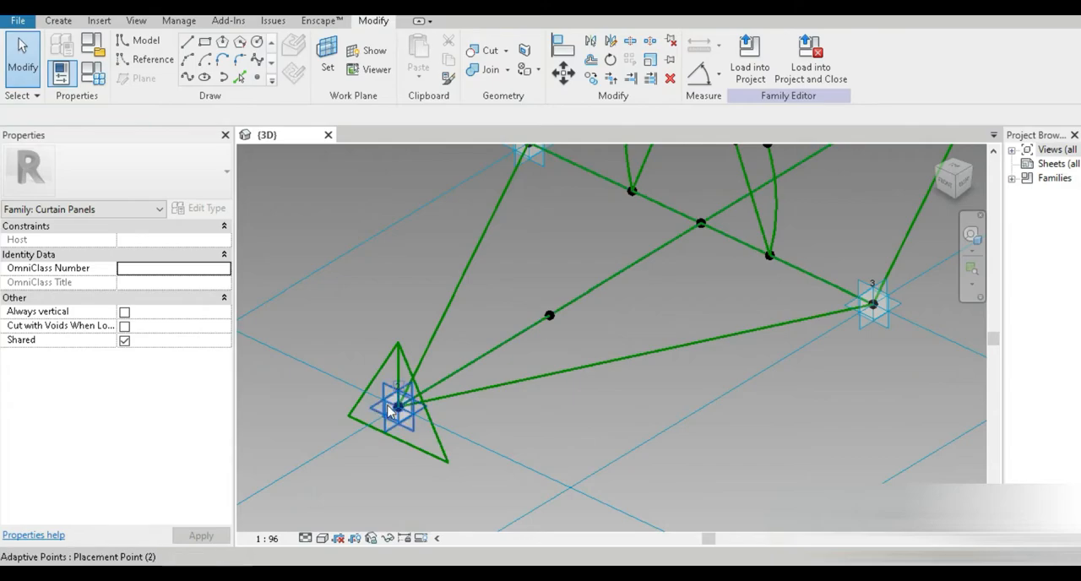
{"action": "left_click", "coordinate": [398, 409]}
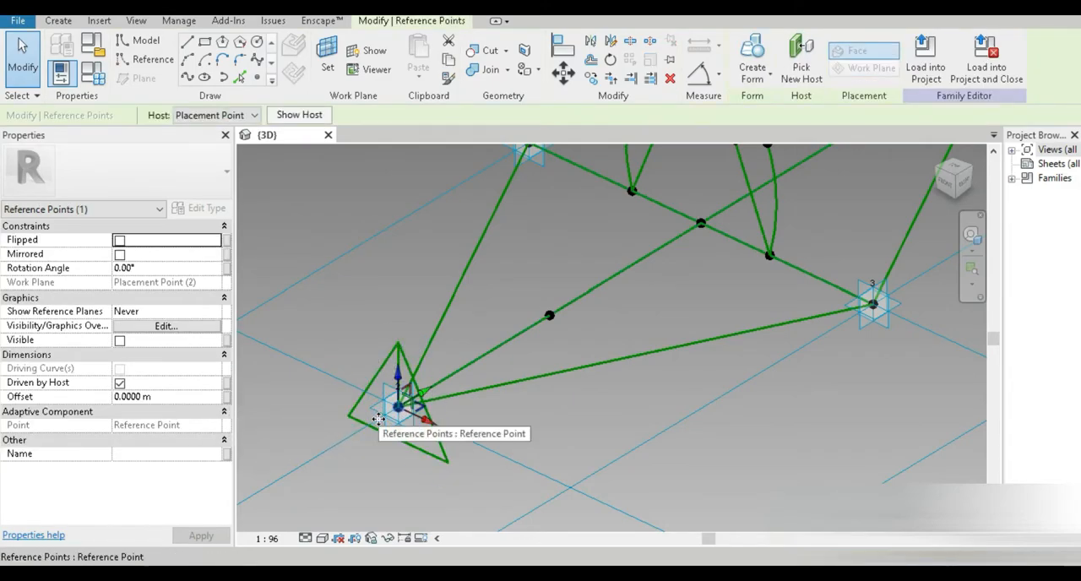
{"action": "left_click", "coordinate": [227, 397]}
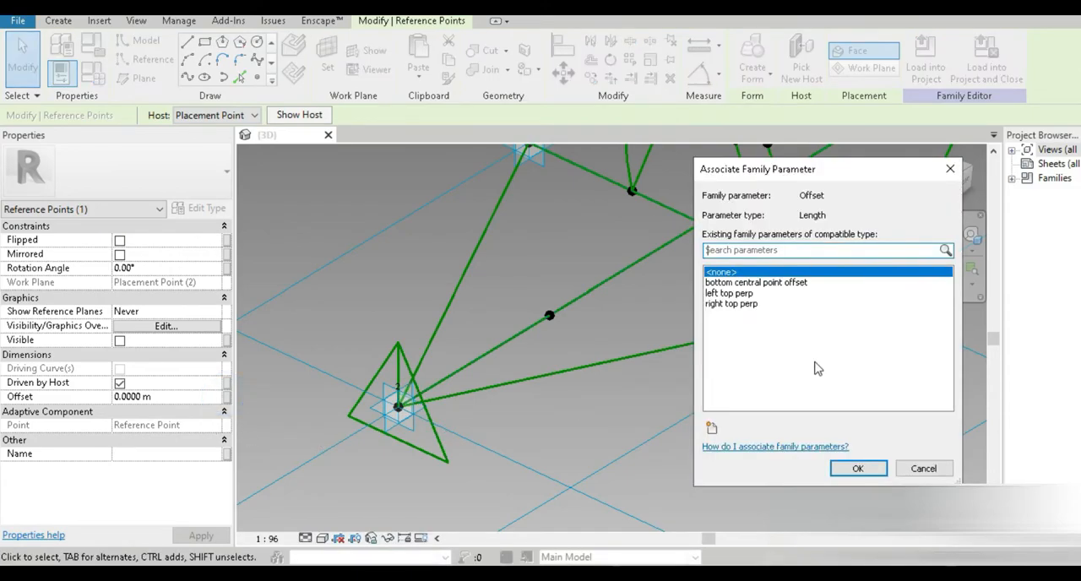
{"action": "type", "text": "exte"}
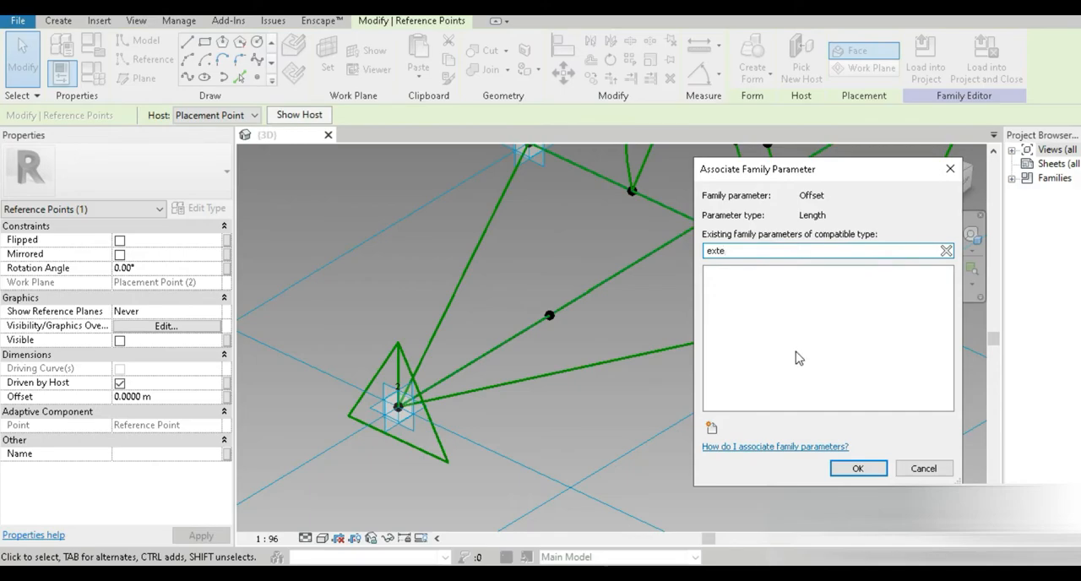
{"action": "left_click", "coordinate": [709, 430]}
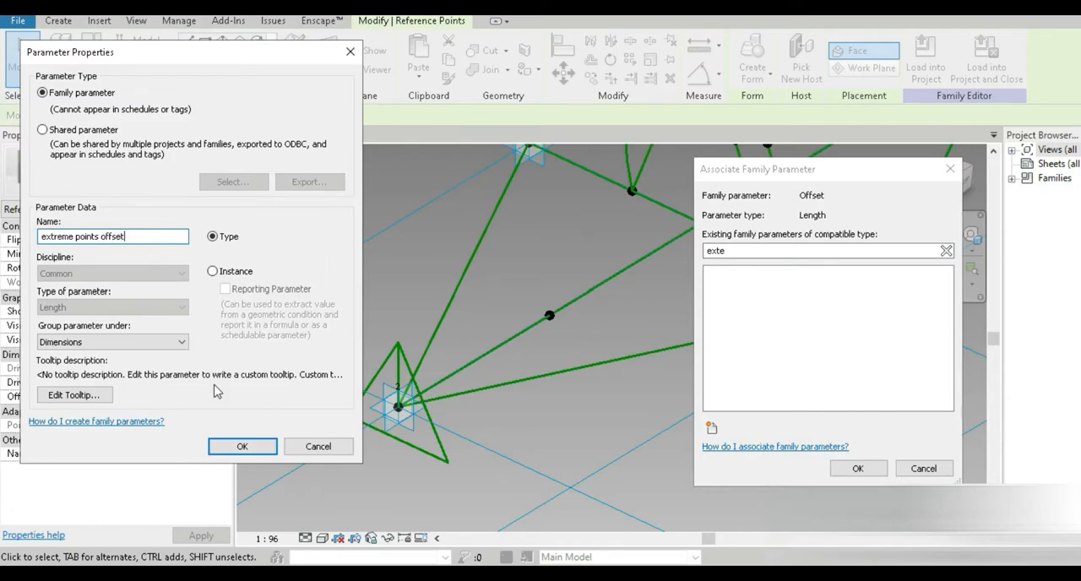
{"action": "left_click", "coordinate": [237, 446]}
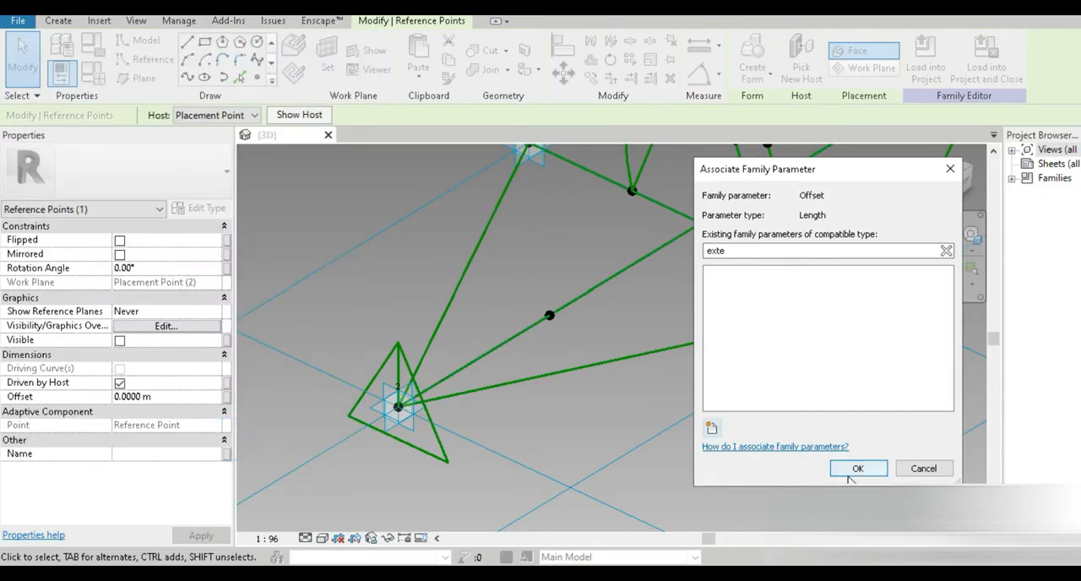
{"action": "left_click", "coordinate": [945, 251]}
{"action": "left_click", "coordinate": [754, 293]}
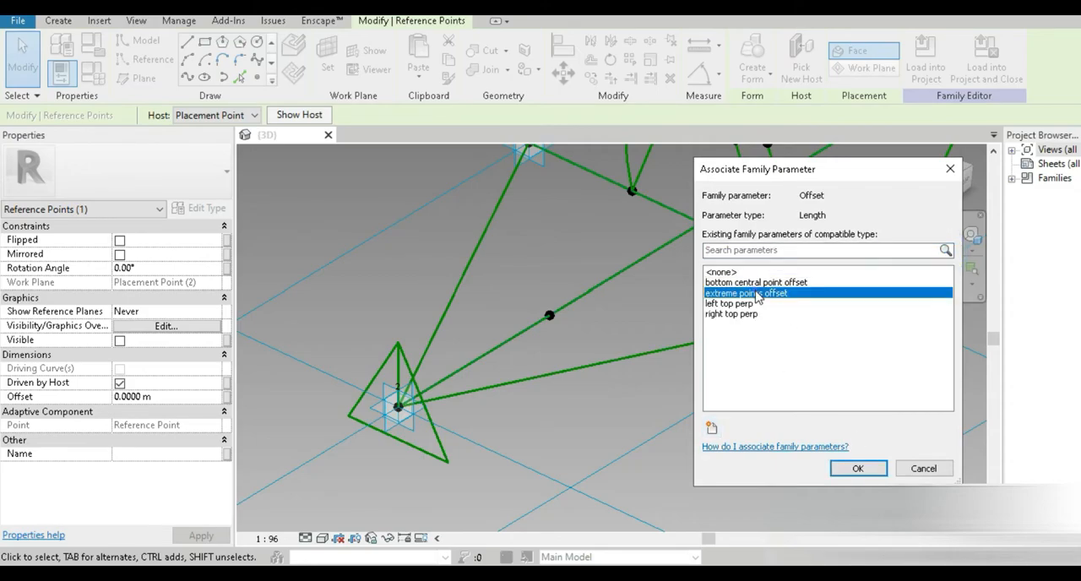
{"action": "left_click", "coordinate": [859, 468]}
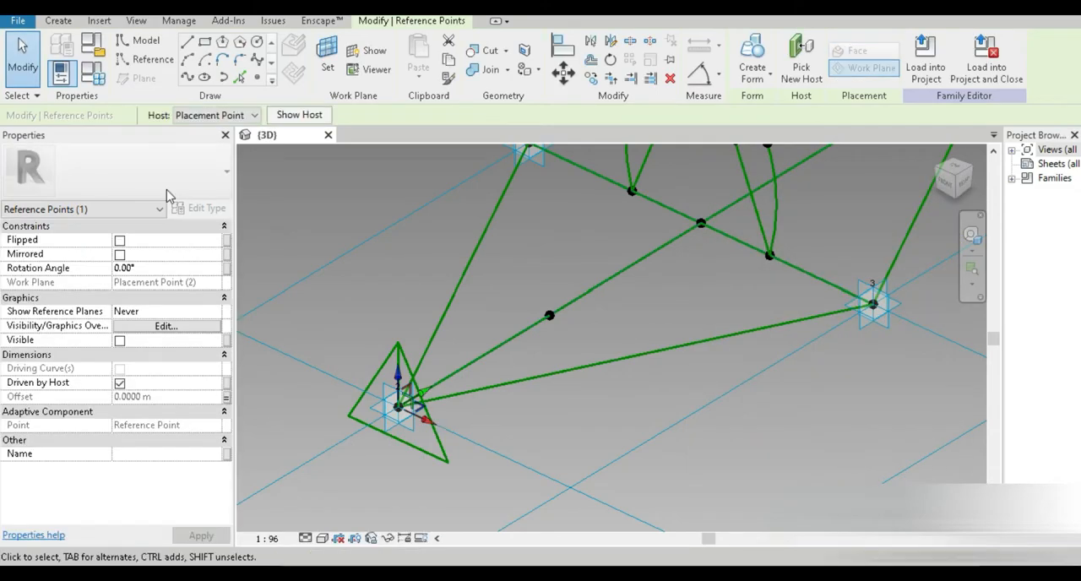
Step: In Family Types, set extreme points offset to 1 m
{"action": "left_click", "coordinate": [92, 74]}
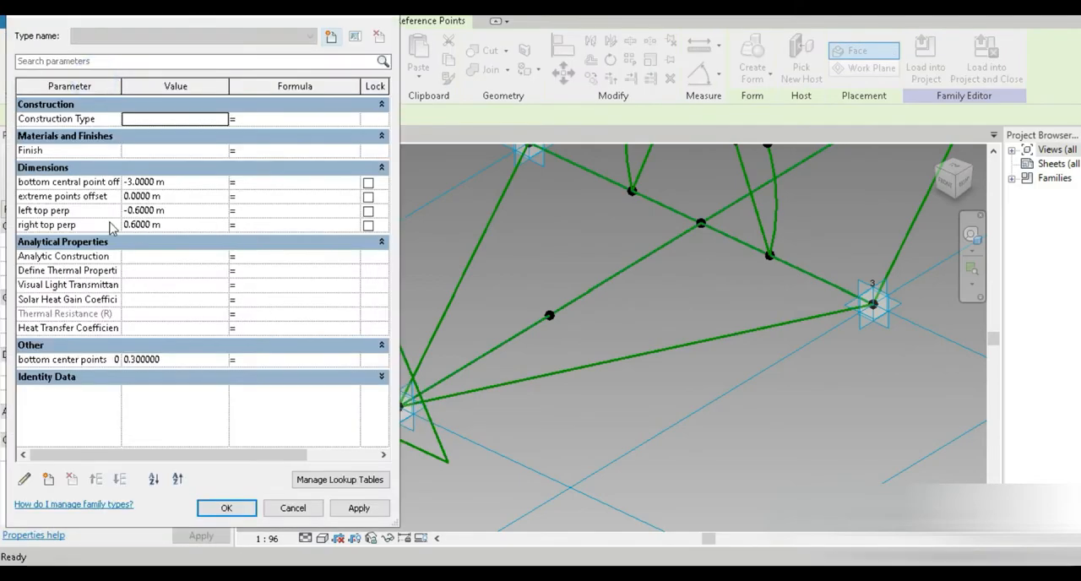
{"action": "left_click", "coordinate": [169, 197]}
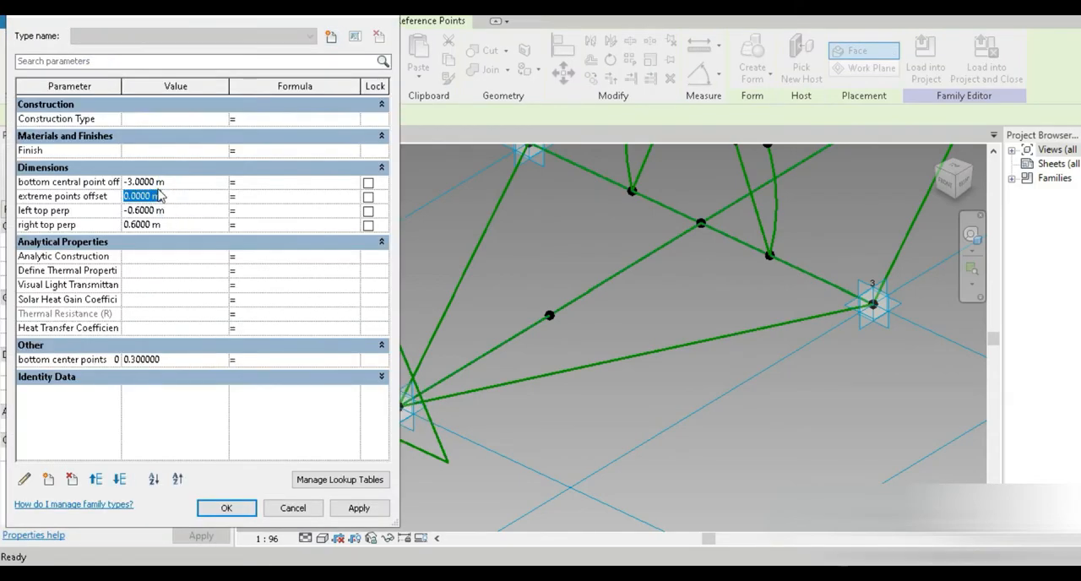
{"action": "left_click", "coordinate": [241, 508]}
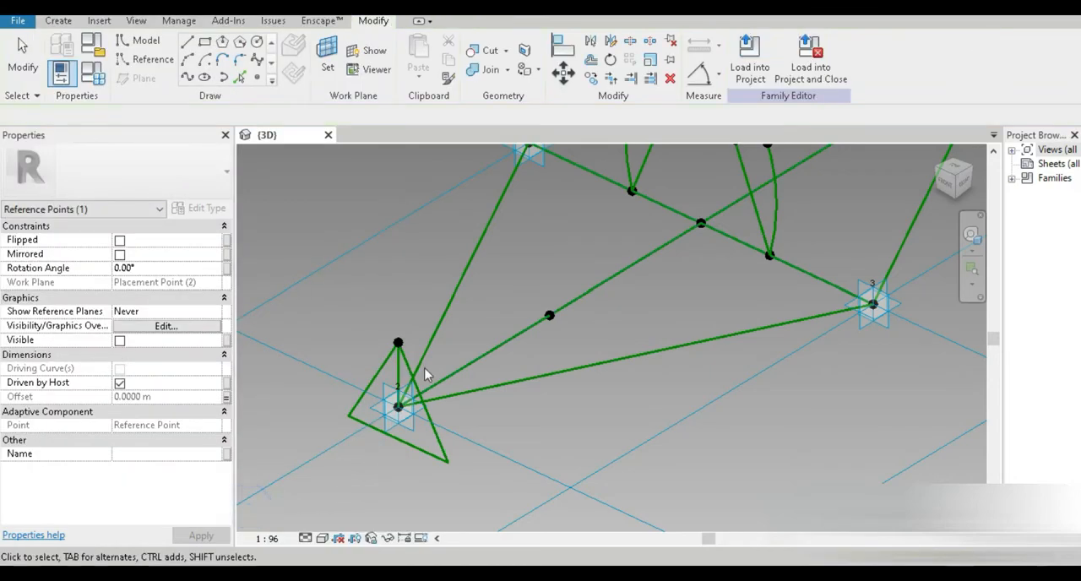
Step: Associate the offset of the point hosted on placement point 4 with the extreme points offset parameter
{"action": "middle_click_drag", "start_coordinate": [600, 347], "coordinate": [454, 448]}
{"action": "scroll", "coordinate": [609, 349], "scroll_direction": "up", "scroll_amount": 2}
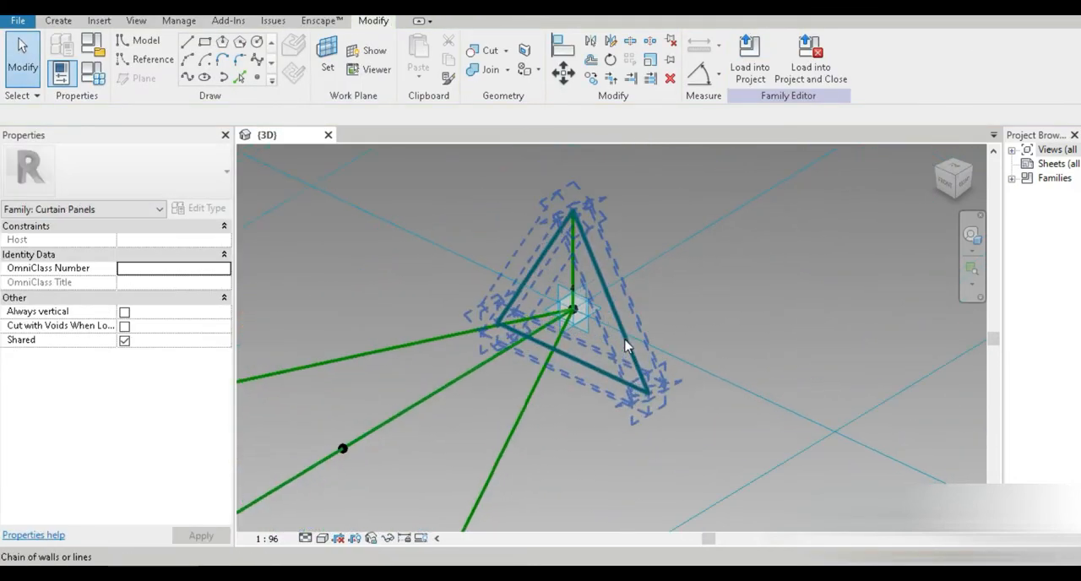
{"action": "key", "text": "Tab"}
{"action": "key", "text": "Tab"}
{"action": "left_click", "coordinate": [575, 312]}
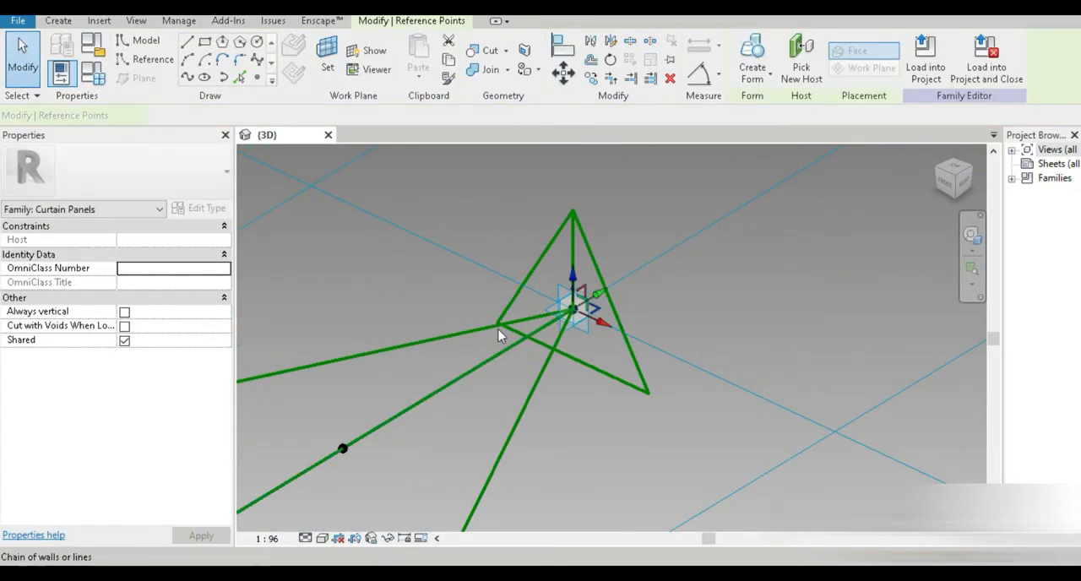
{"action": "left_click", "coordinate": [225, 396]}
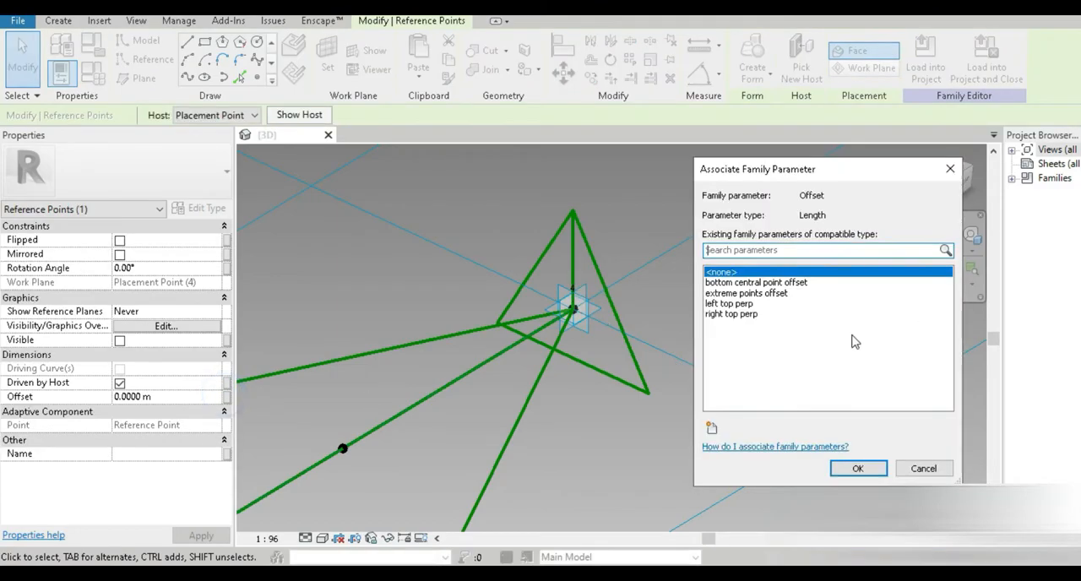
{"action": "left_click", "coordinate": [746, 292]}
{"action": "left_click", "coordinate": [855, 467]}
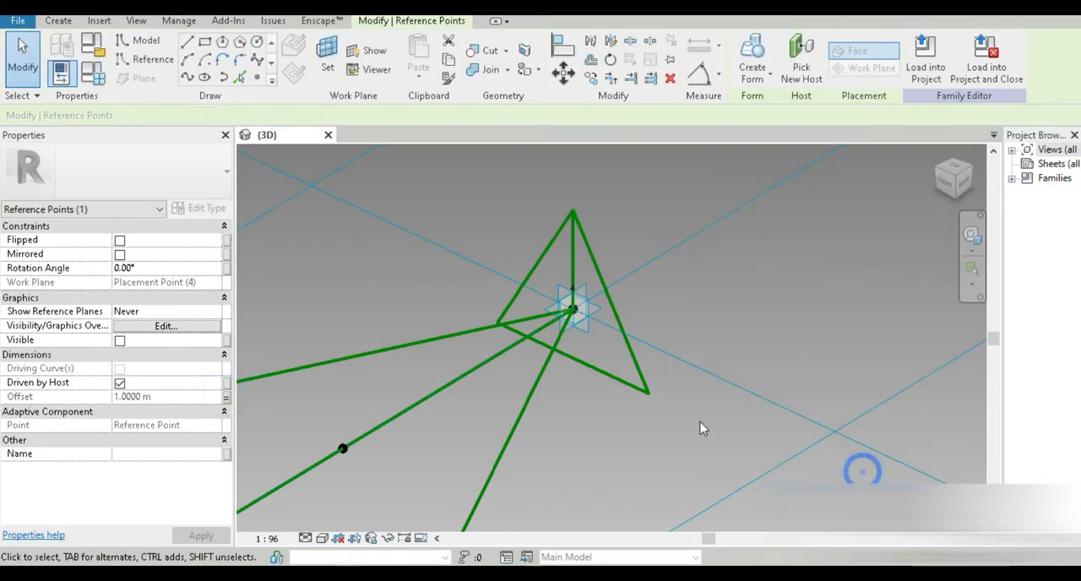
Step: Associate the offset of the point hosted on the diagonal point near placement point 4 with a new parameter named 2nd last points
{"action": "scroll", "coordinate": [583, 380], "scroll_direction": "down", "scroll_amount": 5}
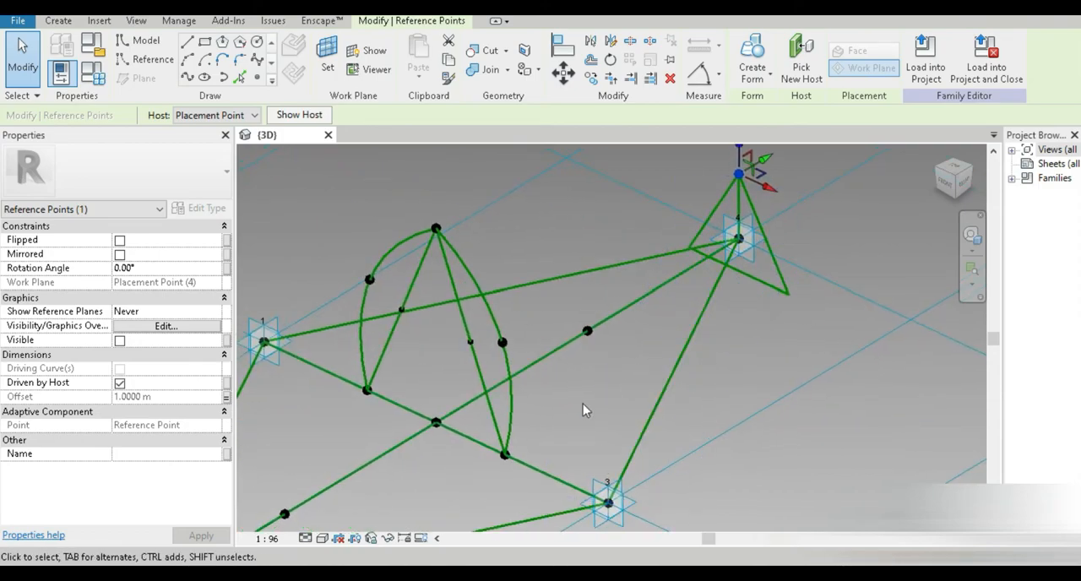
{"action": "left_click", "coordinate": [587, 330]}
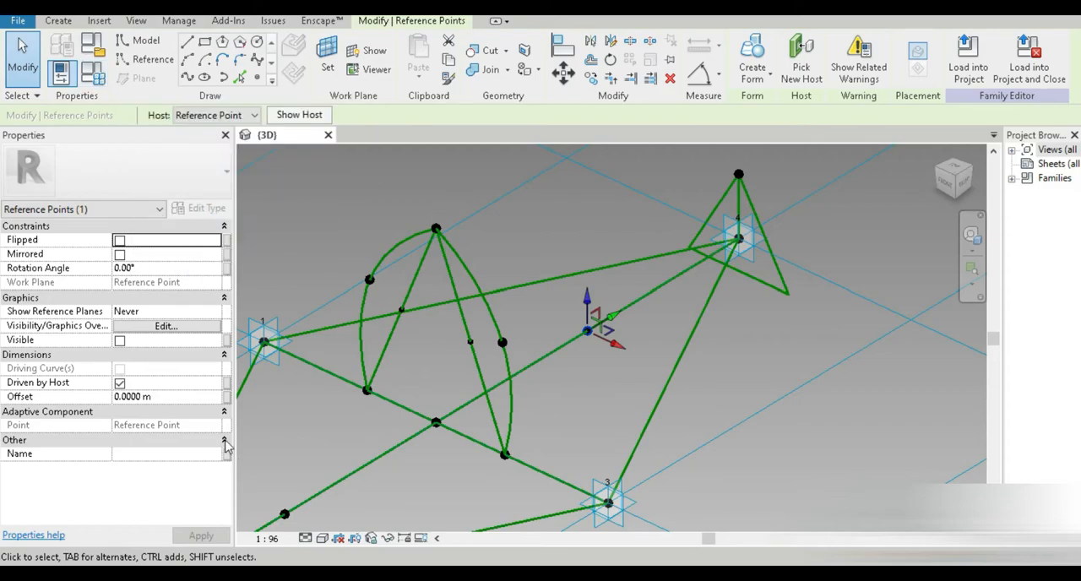
{"action": "left_click", "coordinate": [226, 397]}
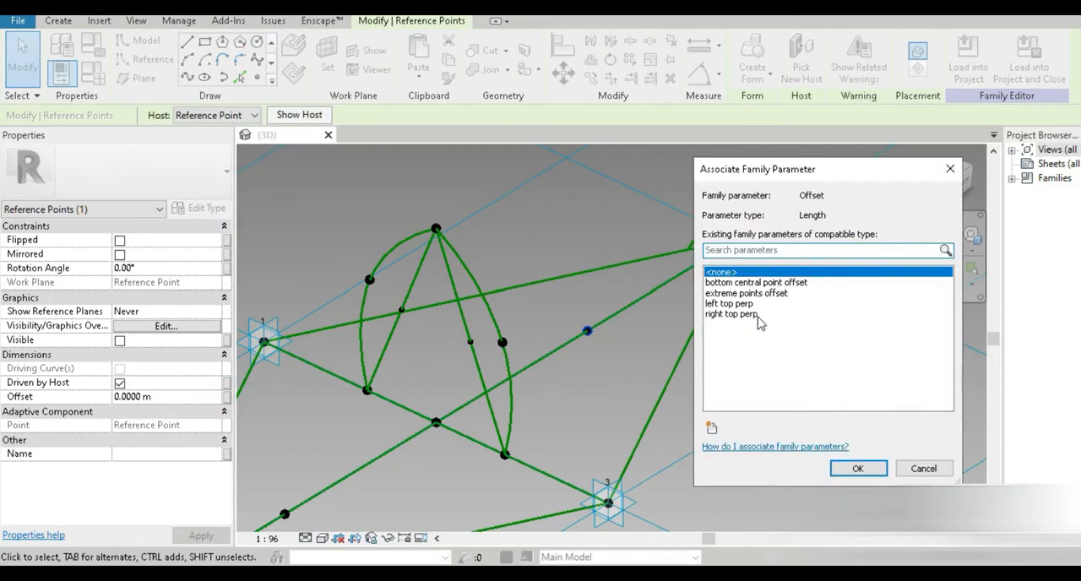
{"action": "left_click", "coordinate": [711, 428]}
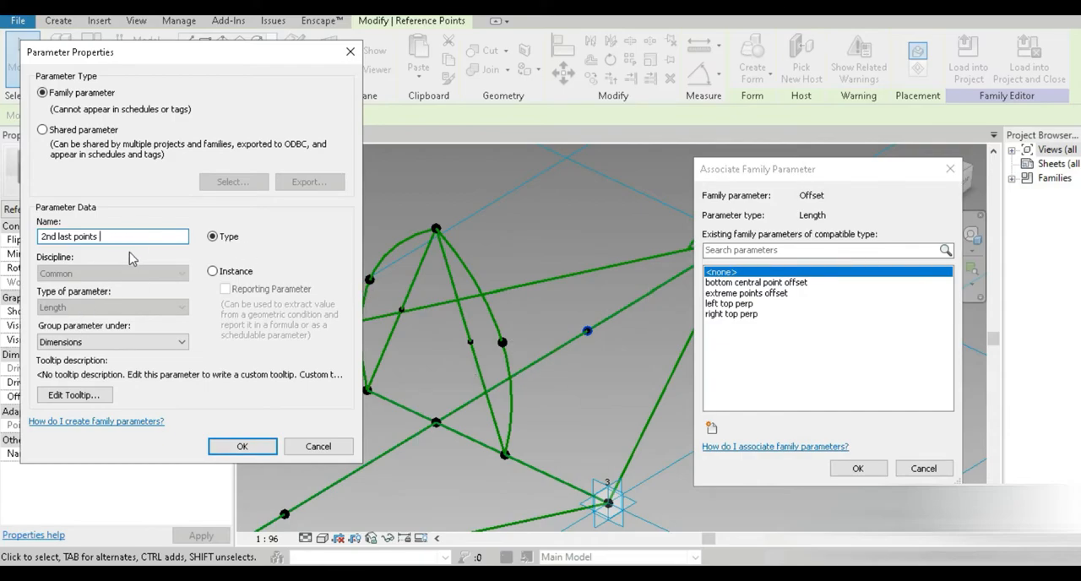
{"action": "left_click", "coordinate": [228, 445]}
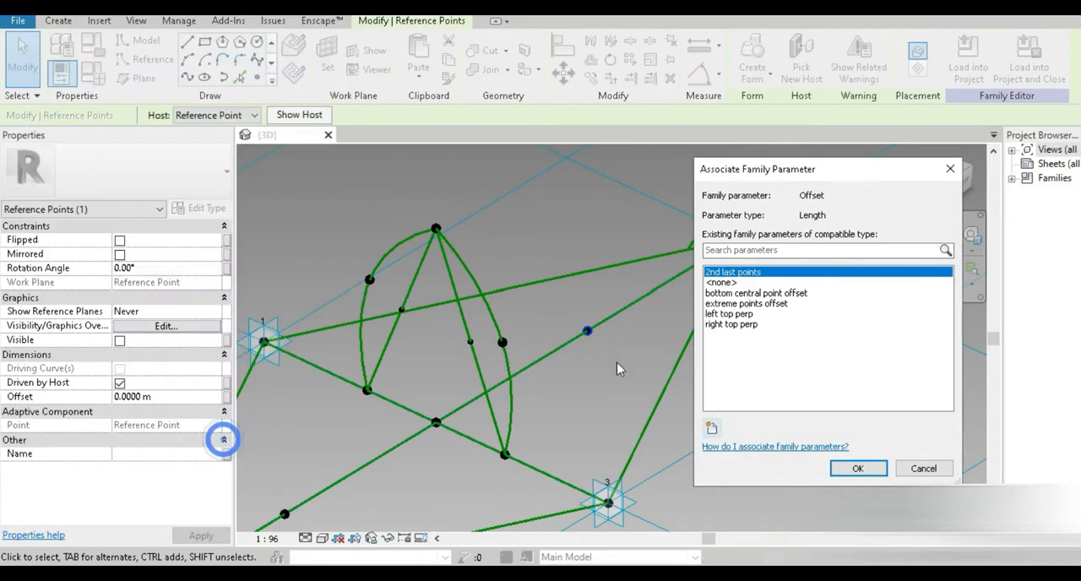
{"action": "left_click", "coordinate": [852, 472]}
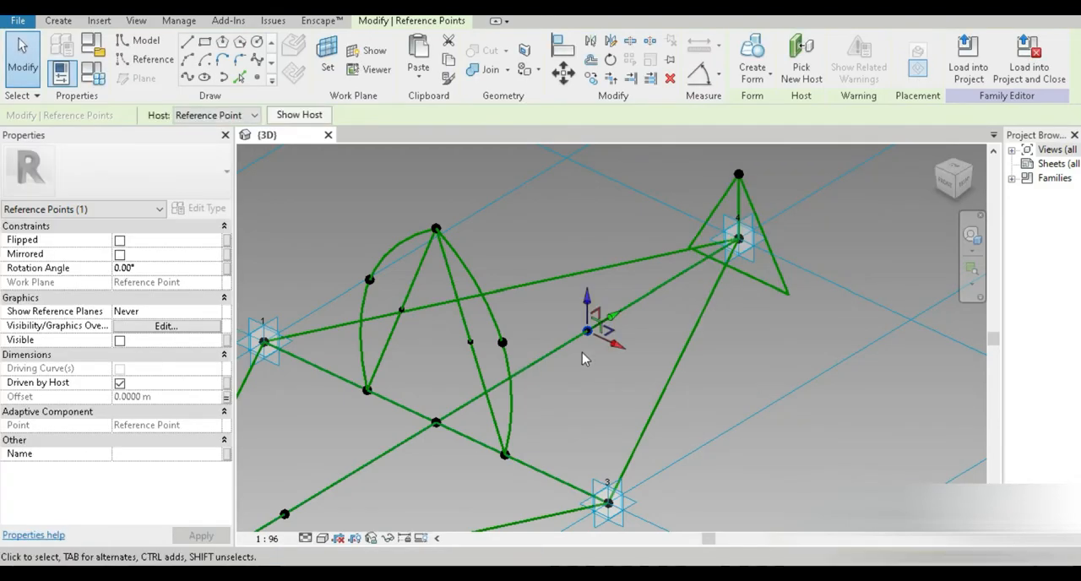
Step: In Family Types, set 2nd last points to 0.9 m
{"action": "left_click", "coordinate": [93, 83]}
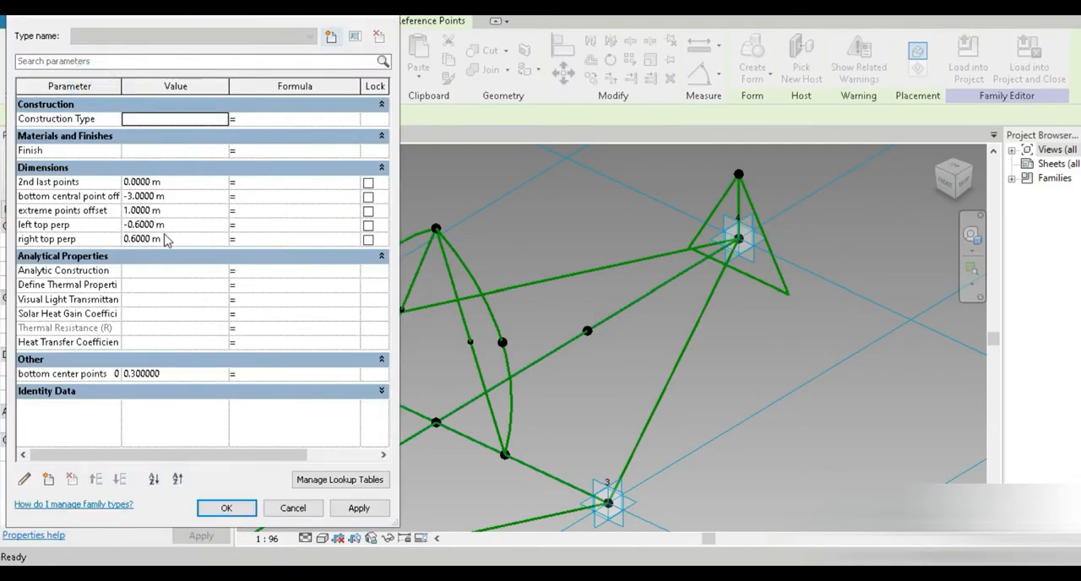
{"action": "left_click", "coordinate": [185, 181]}
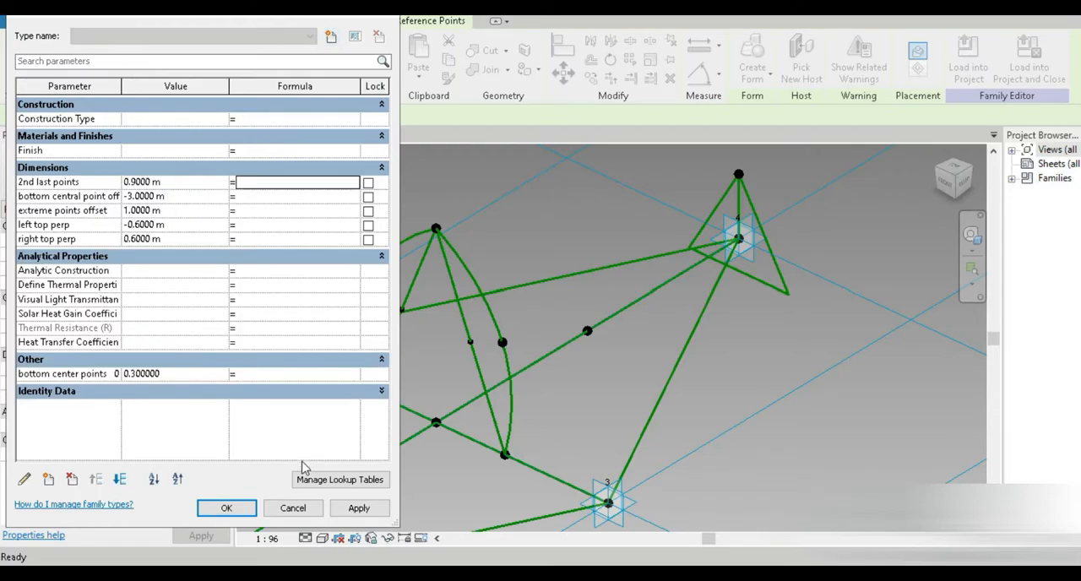
{"action": "left_click", "coordinate": [251, 511]}
{"action": "key", "text": "Escape"}
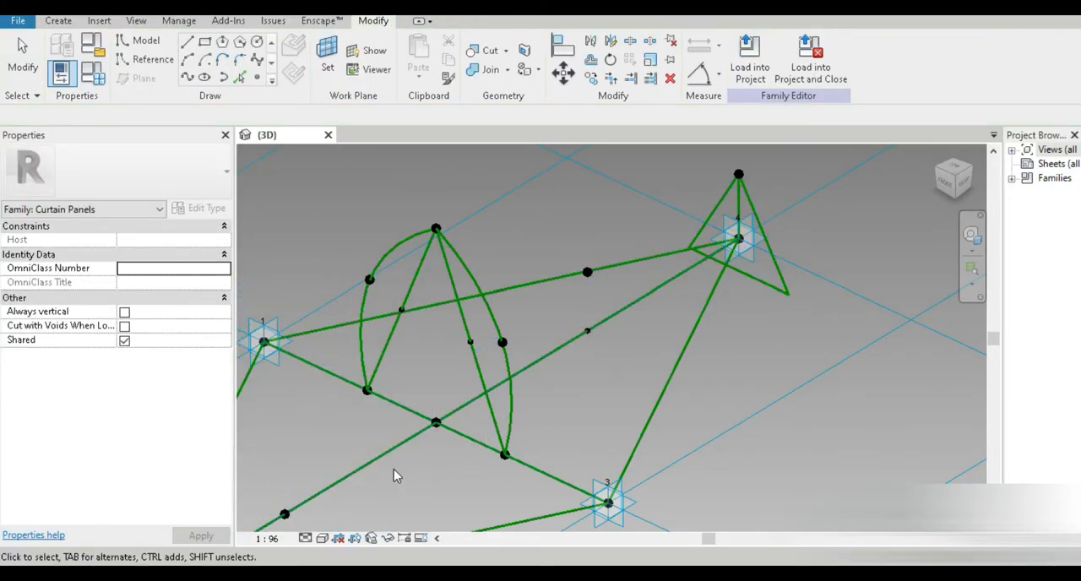
Step: Associate the offset of the point hosted on the diagonal point near placement point 2 with the 2nd last points parameter
{"action": "middle_click_drag", "start_coordinate": [353, 494], "coordinate": [434, 429]}
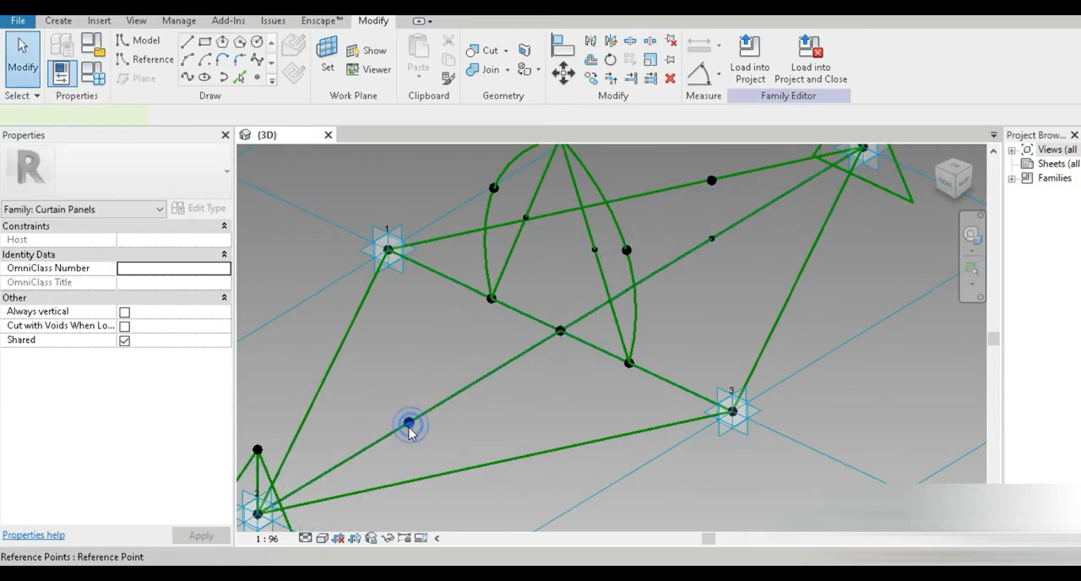
{"action": "left_click", "coordinate": [408, 425]}
{"action": "left_click", "coordinate": [227, 397]}
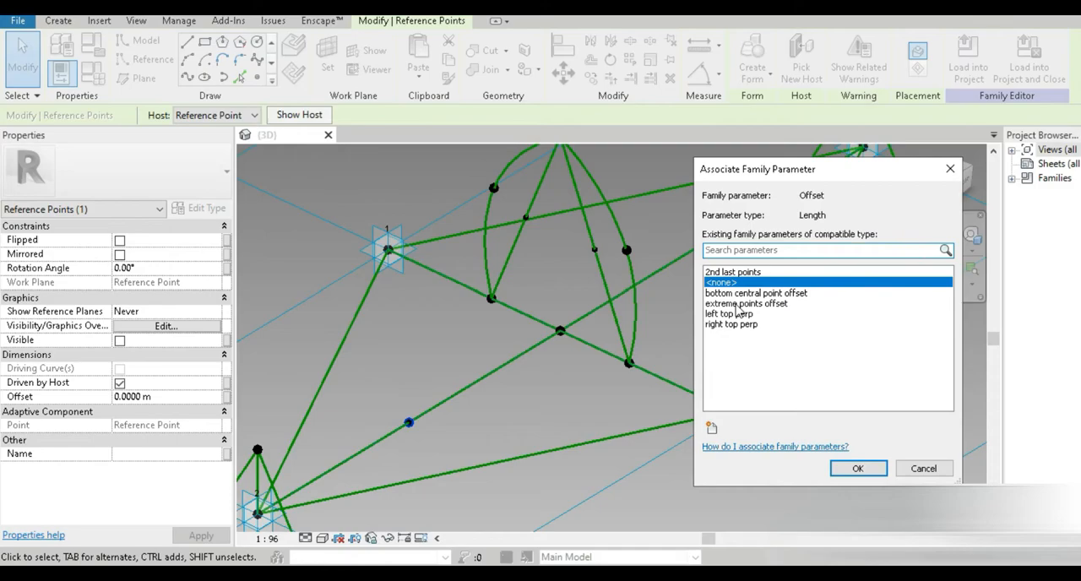
{"action": "left_click", "coordinate": [733, 272]}
{"action": "left_click", "coordinate": [857, 468]}
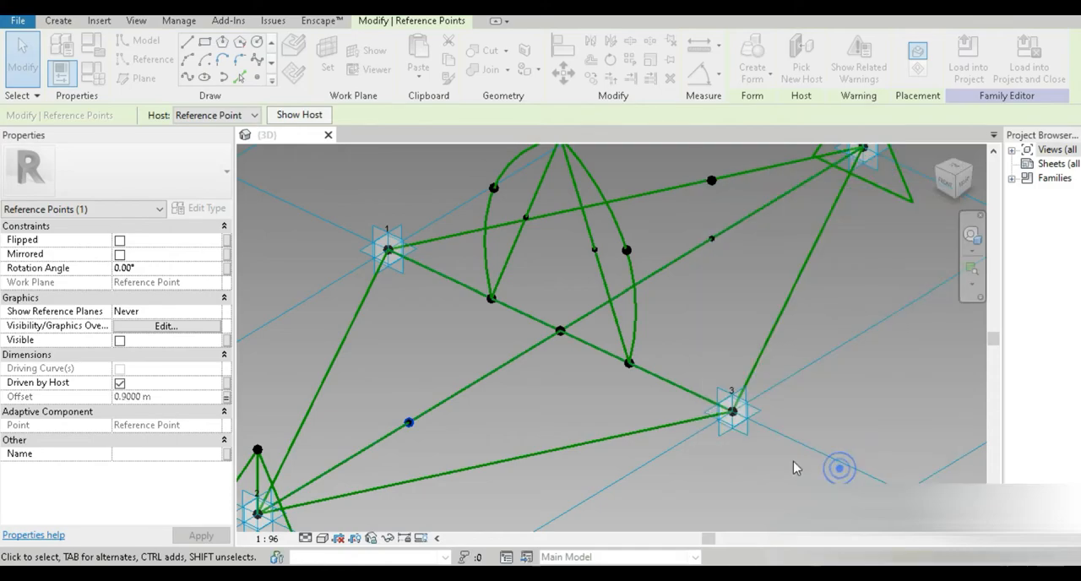
Step: Draw a spline through the arc's top point and the two raised points toward placement point 2, making it a reference line
{"action": "middle_click_drag", "start_coordinate": [531, 413], "coordinate": [535, 450]}
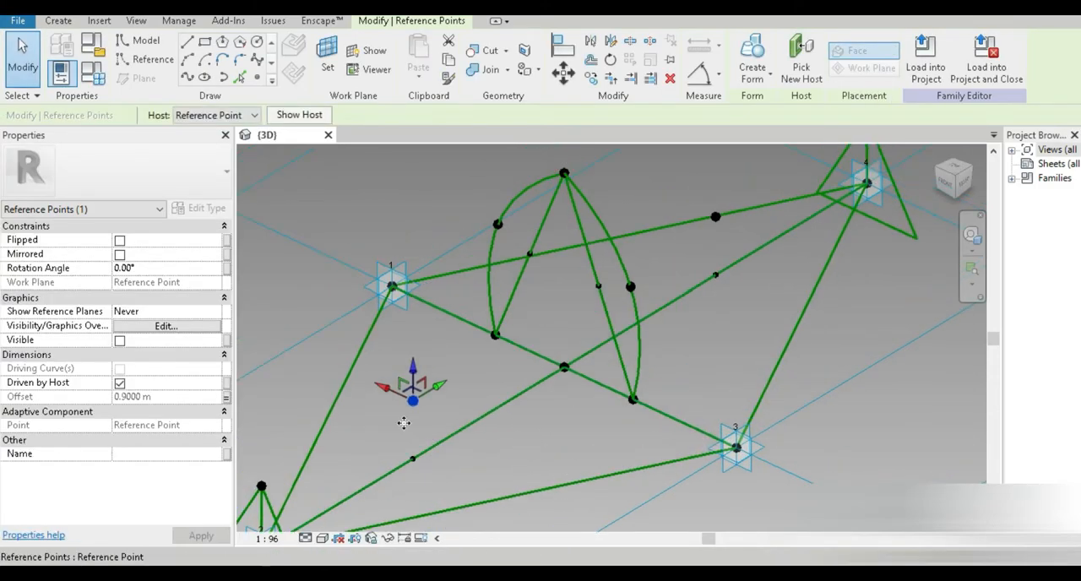
{"action": "left_click", "coordinate": [565, 177], "text": "ctrl"}
{"action": "middle_click_drag", "start_coordinate": [488, 404], "coordinate": [676, 321]}
{"action": "left_click", "coordinate": [449, 404], "text": "ctrl"}
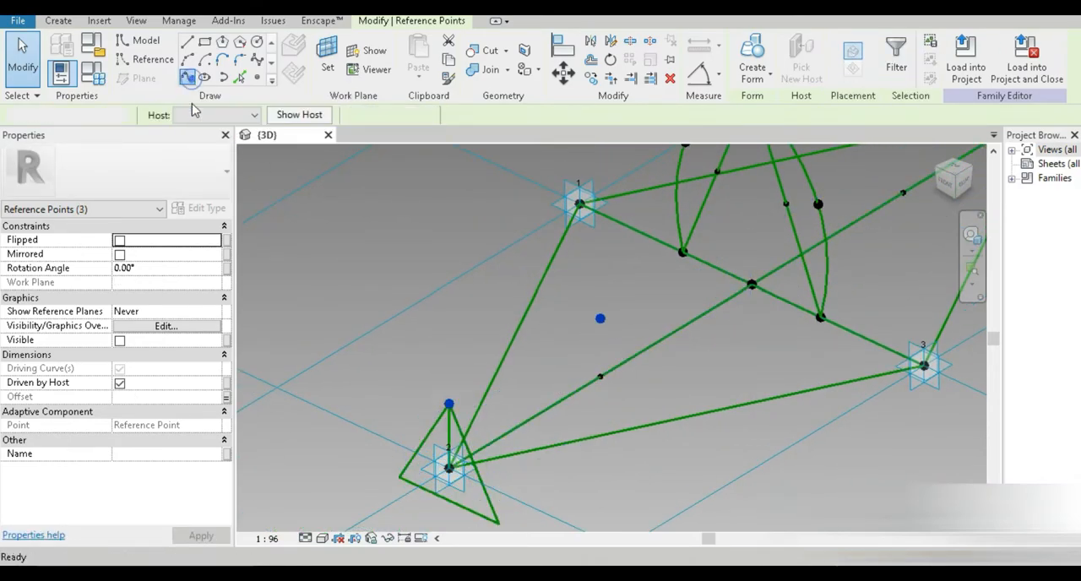
{"action": "left_click", "coordinate": [187, 78]}
{"action": "left_click", "coordinate": [119, 353]}
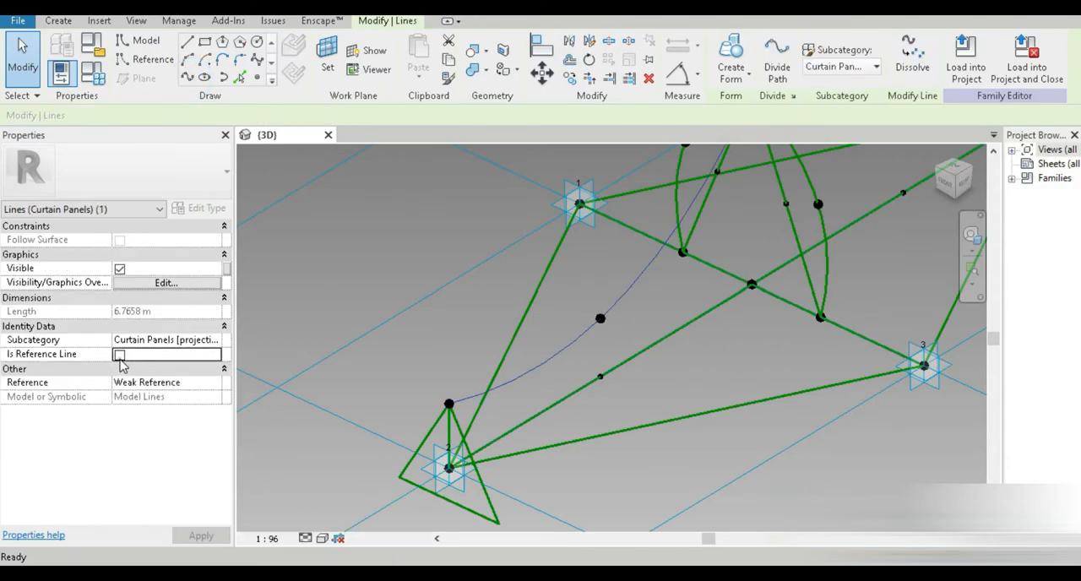
Step: Draw a spline through the arc's top point and the two raised points toward placement point 4
{"action": "middle_click_drag", "start_coordinate": [746, 326], "coordinate": [617, 404]}
{"action": "scroll", "coordinate": [601, 423], "scroll_direction": "down", "scroll_amount": 3}
{"action": "scroll", "coordinate": [616, 403], "scroll_direction": "up", "scroll_amount": 3}
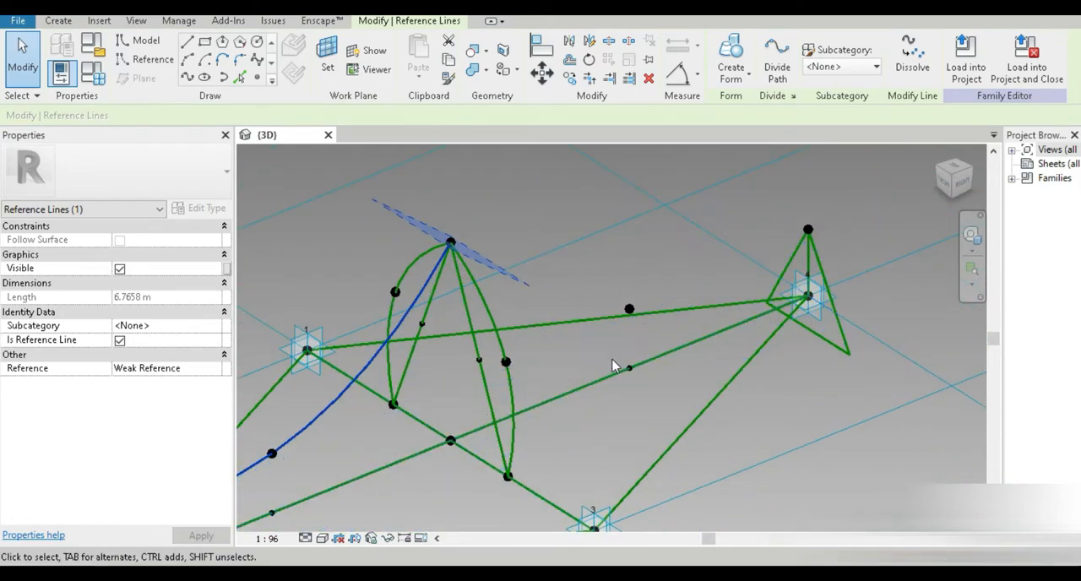
{"action": "left_click", "coordinate": [628, 371]}
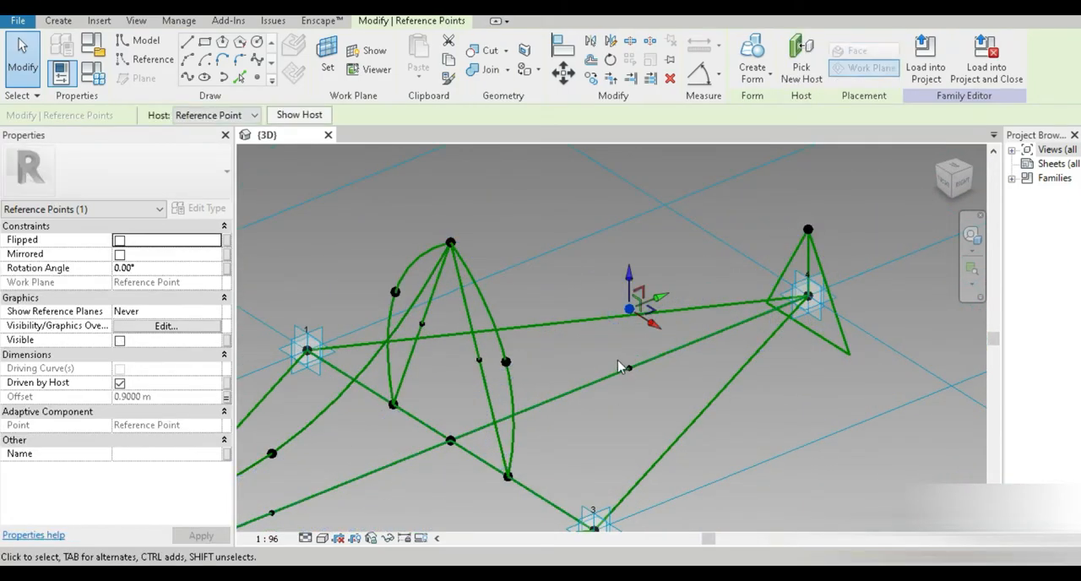
{"action": "left_click", "coordinate": [451, 243], "text": "ctrl"}
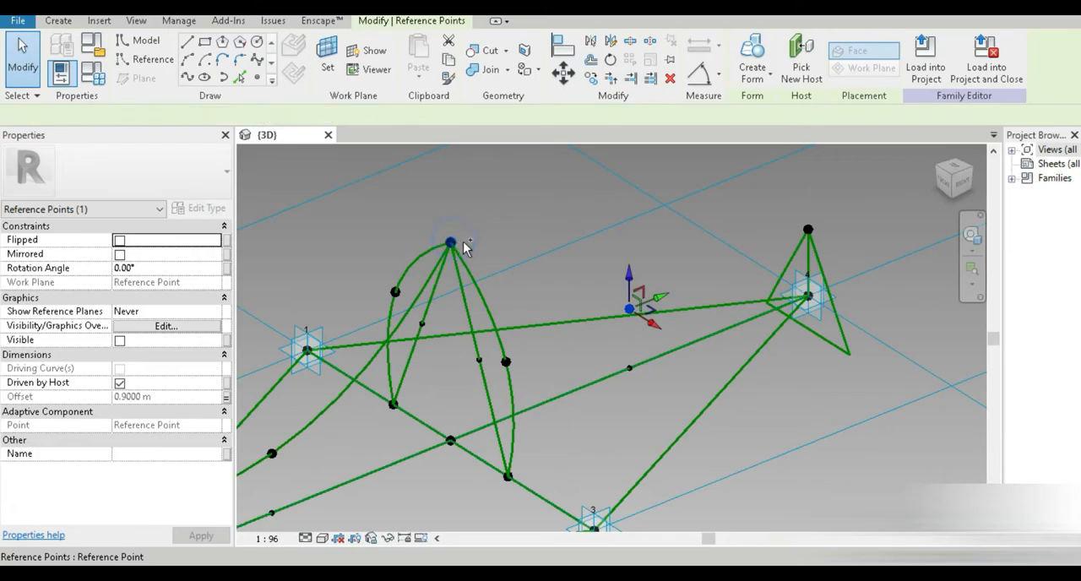
{"action": "left_click", "coordinate": [808, 229], "text": "ctrl"}
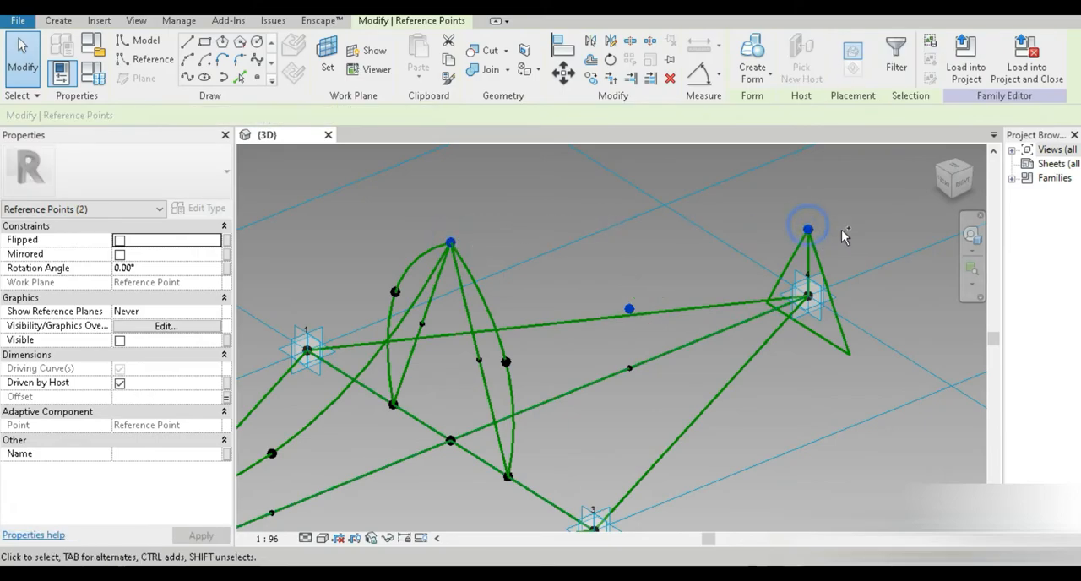
{"action": "left_click", "coordinate": [186, 77]}
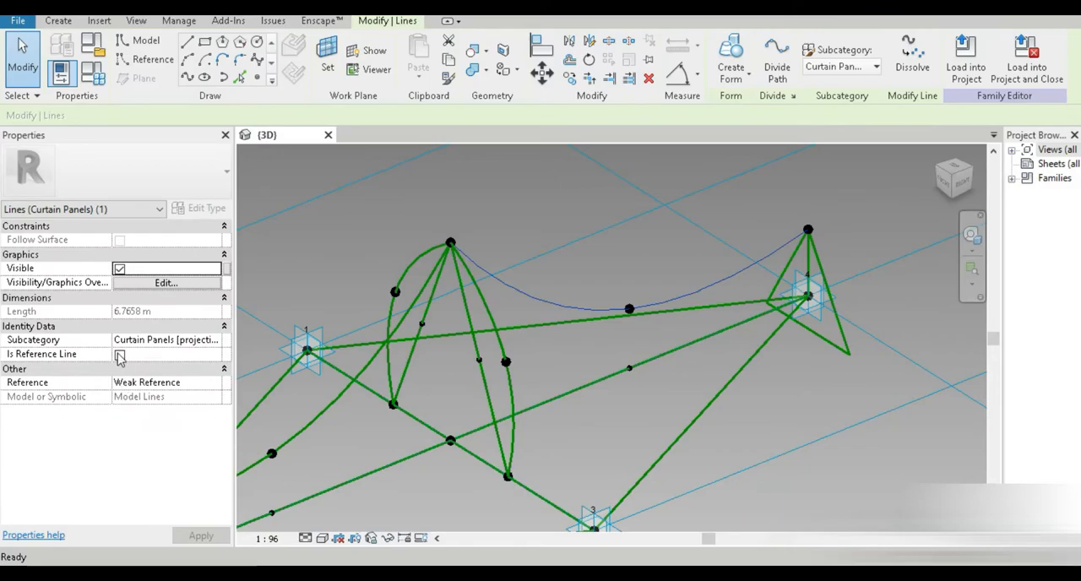
Step: Make the spline toward placement point 4 a reference line
{"action": "left_click", "coordinate": [121, 342]}
{"action": "scroll", "coordinate": [566, 381], "scroll_direction": "down", "scroll_amount": 3}
{"action": "middle_click_drag", "start_coordinate": [571, 379], "coordinate": [595, 380]}
{"action": "left_click", "coordinate": [697, 406]}
{"action": "middle_click_drag", "start_coordinate": [599, 417], "coordinate": [490, 410], "text": "shift"}
{"action": "scroll", "coordinate": [490, 411], "scroll_direction": "up", "scroll_amount": 2}
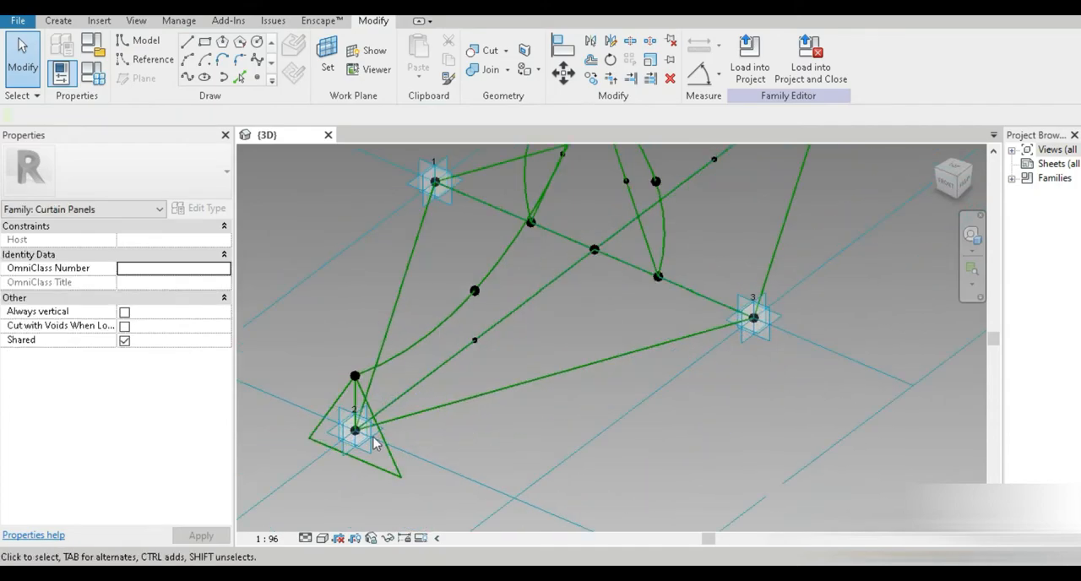
Step: Place a reference point at the midpoint of a triangle edge at placement point 2 and two points on the triangle edges at placement point 4
{"action": "middle_click_drag", "start_coordinate": [399, 436], "coordinate": [431, 431]}
{"action": "scroll", "coordinate": [375, 441], "scroll_direction": "up", "scroll_amount": 1}
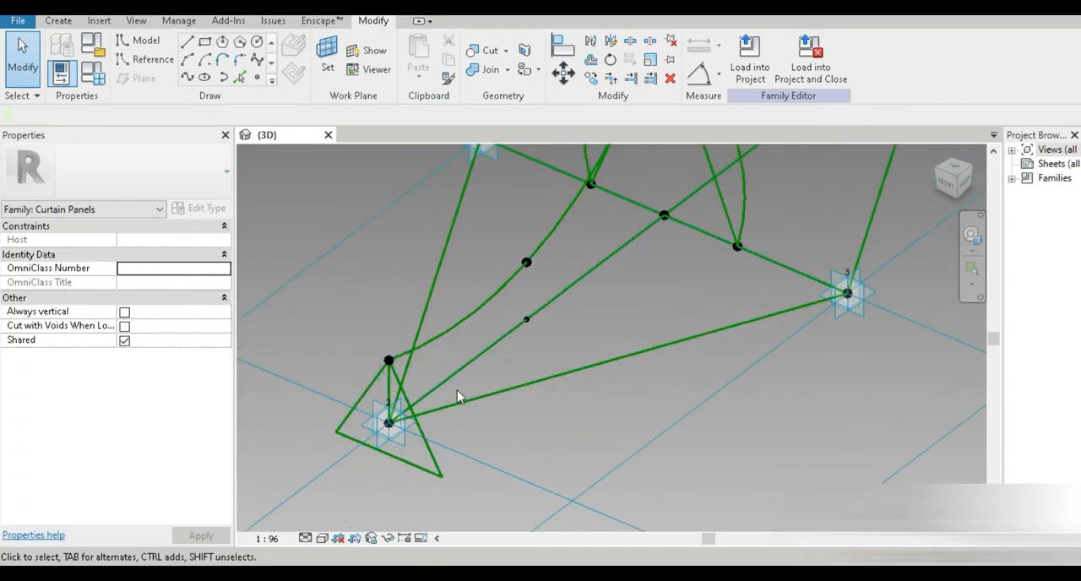
{"action": "scroll", "coordinate": [538, 356], "scroll_direction": "down", "scroll_amount": 3}
{"action": "middle_click_drag", "start_coordinate": [539, 356], "coordinate": [589, 383], "text": "shift"}
{"action": "scroll", "coordinate": [588, 382], "scroll_direction": "up", "scroll_amount": 1}
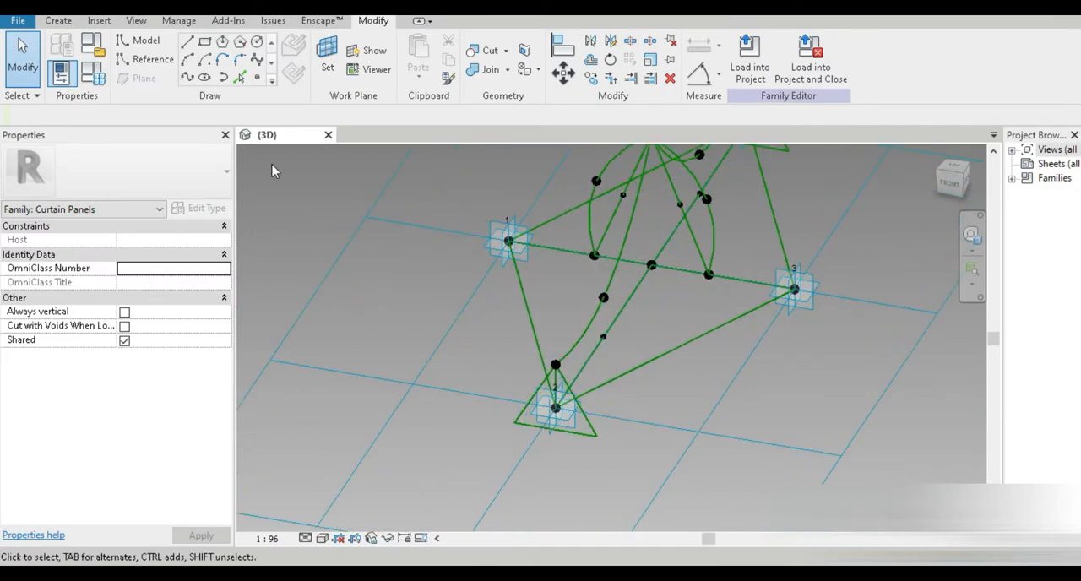
{"action": "left_click", "coordinate": [259, 79]}
{"action": "scroll", "coordinate": [561, 422], "scroll_direction": "up", "scroll_amount": 3}
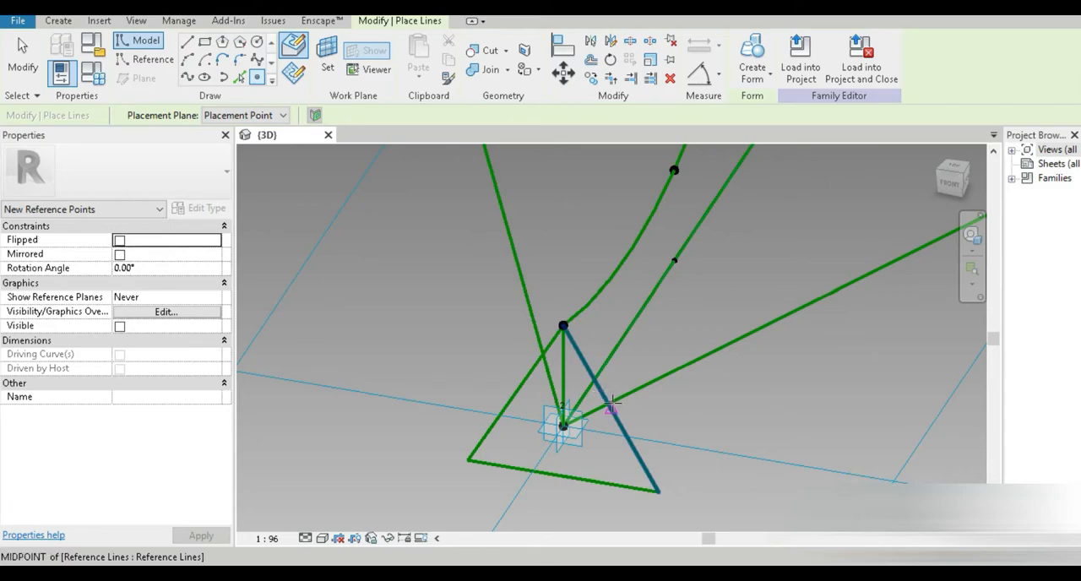
{"action": "left_click", "coordinate": [611, 406]}
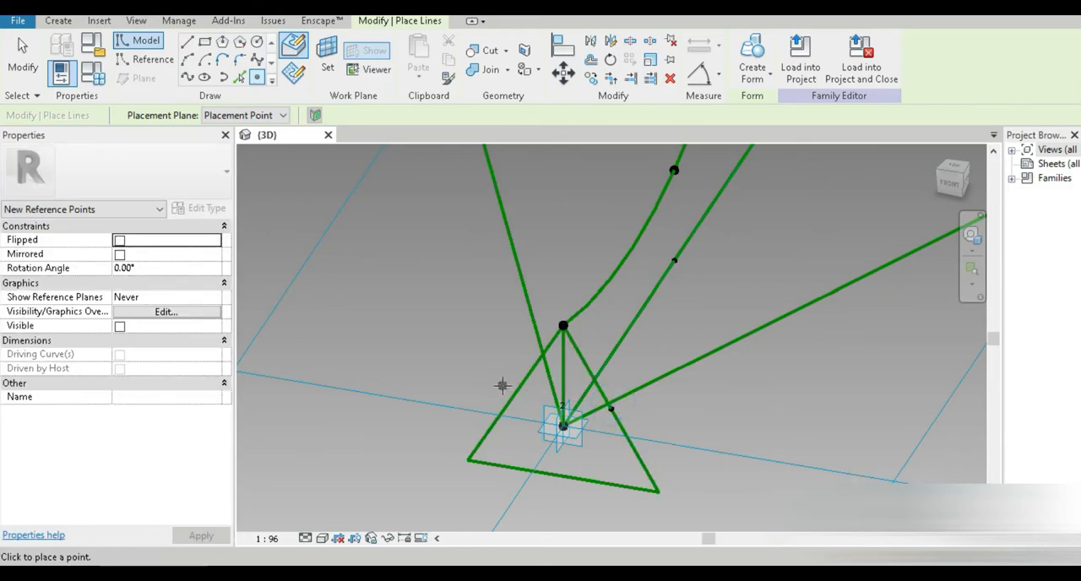
{"action": "scroll", "coordinate": [512, 394], "scroll_direction": "down", "scroll_amount": 4}
{"action": "middle_click_drag", "start_coordinate": [688, 245], "coordinate": [570, 383]}
{"action": "scroll", "coordinate": [641, 277], "scroll_direction": "up", "scroll_amount": 4}
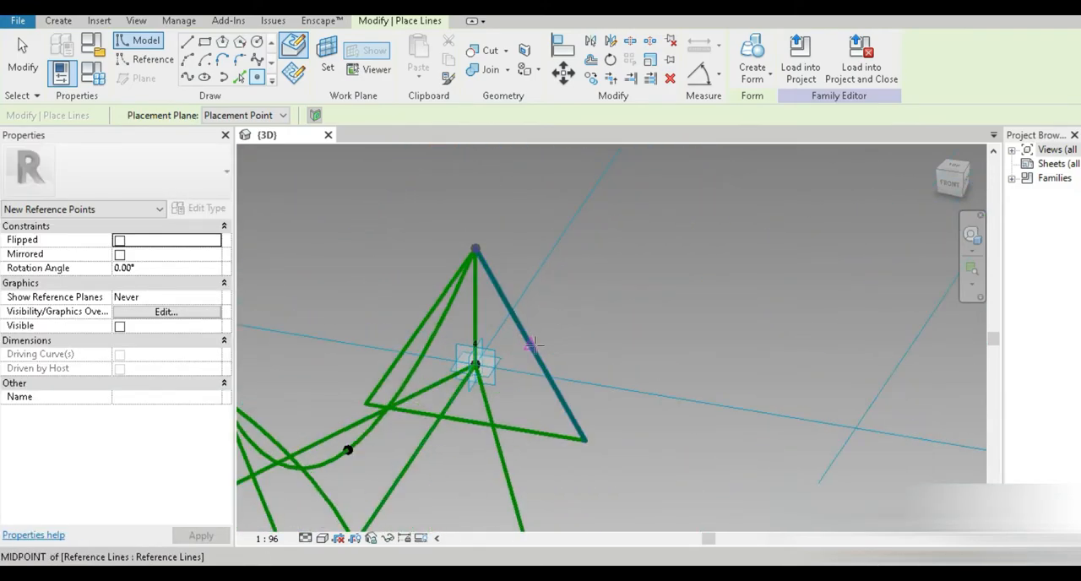
{"action": "left_click", "coordinate": [533, 345]}
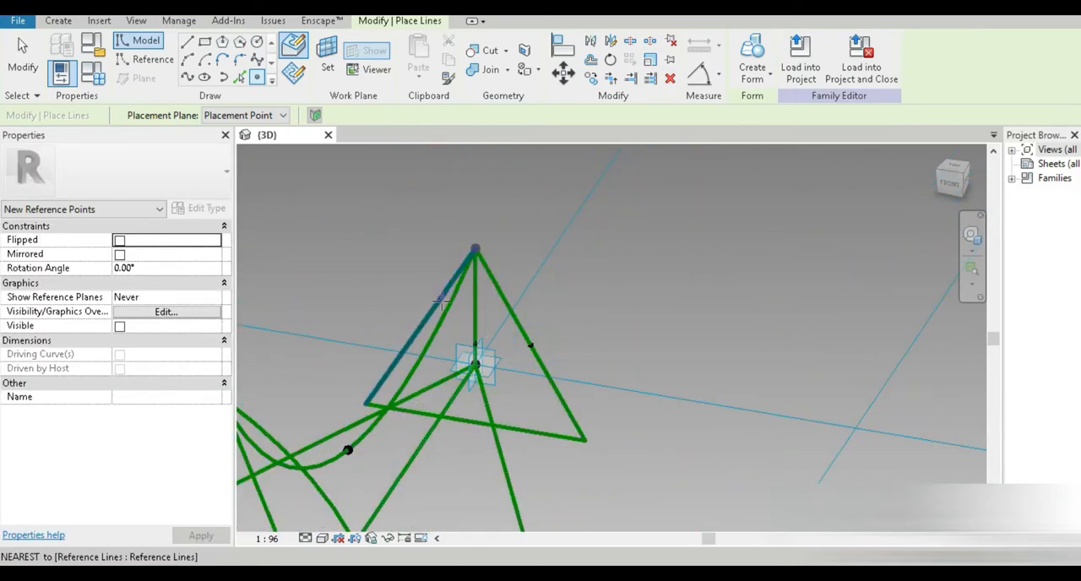
{"action": "left_click", "coordinate": [420, 326]}
{"action": "key", "text": "Escape"}
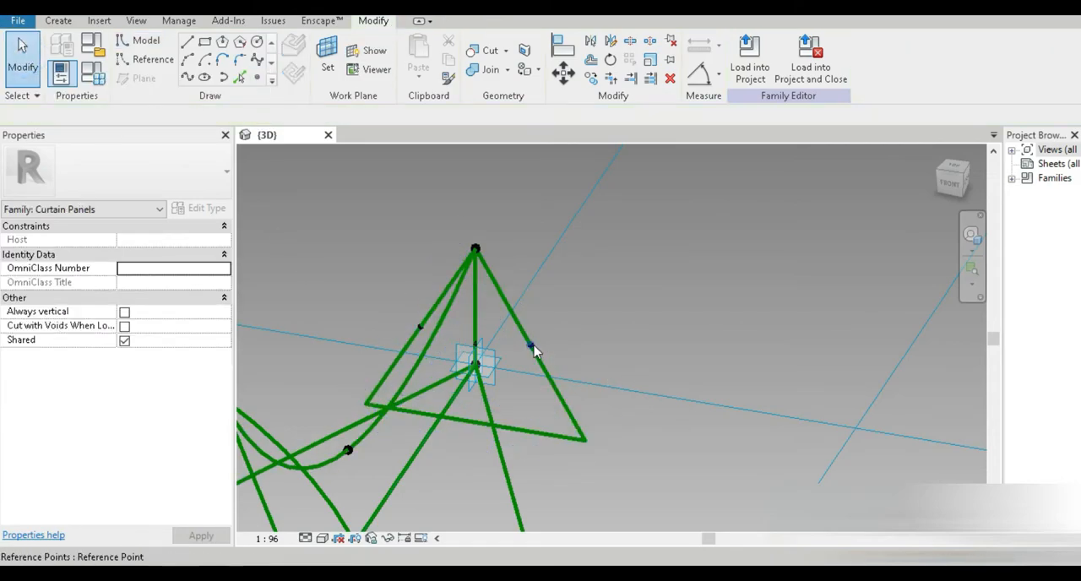
Step: Draw a reference line from the triangle-edge point at placement point 4 to the nearby point on the curved profile
{"action": "left_click", "coordinate": [531, 345]}
{"action": "scroll", "coordinate": [546, 379], "scroll_direction": "down", "scroll_amount": 3}
{"action": "middle_click_drag", "start_coordinate": [598, 406], "coordinate": [628, 344]}
{"action": "middle_click_drag", "start_coordinate": [580, 380], "coordinate": [495, 453], "text": "shift"}
{"action": "left_click", "coordinate": [454, 451], "text": "ctrl"}
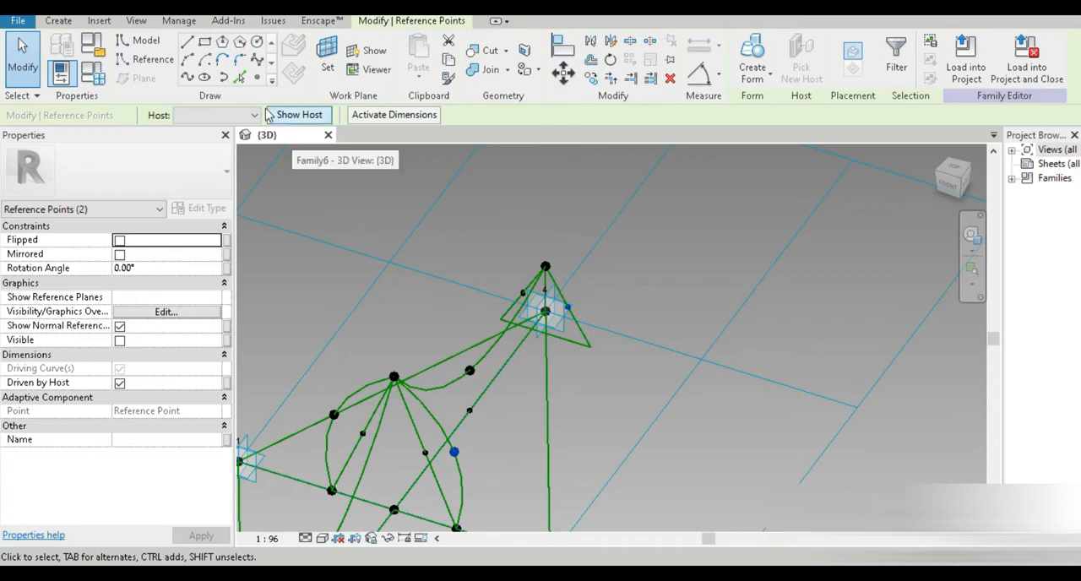
{"action": "left_click", "coordinate": [187, 77]}
{"action": "left_click", "coordinate": [120, 355]}
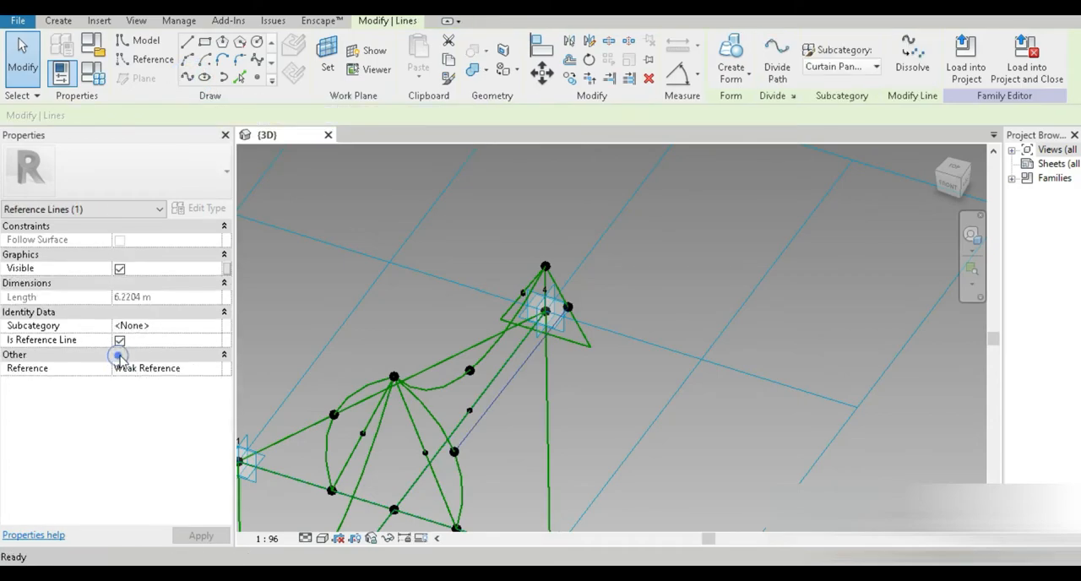
Step: Draw a second reference line from the other triangle-edge point at placement point 4 to a point on the diagonal, making it a reference line
{"action": "mouse_move", "coordinate": [687, 417]}
{"action": "middle_mouse_down", "text": "shift"}
{"action": "mouse_move", "coordinate": [663, 413]}
{"action": "mouse_move", "coordinate": [753, 361]}
{"action": "mouse_move", "coordinate": [702, 357]}
{"action": "mouse_move", "coordinate": [639, 403]}
{"action": "mouse_move", "coordinate": [696, 435]}
{"action": "middle_mouse_up", "text": "shift"}
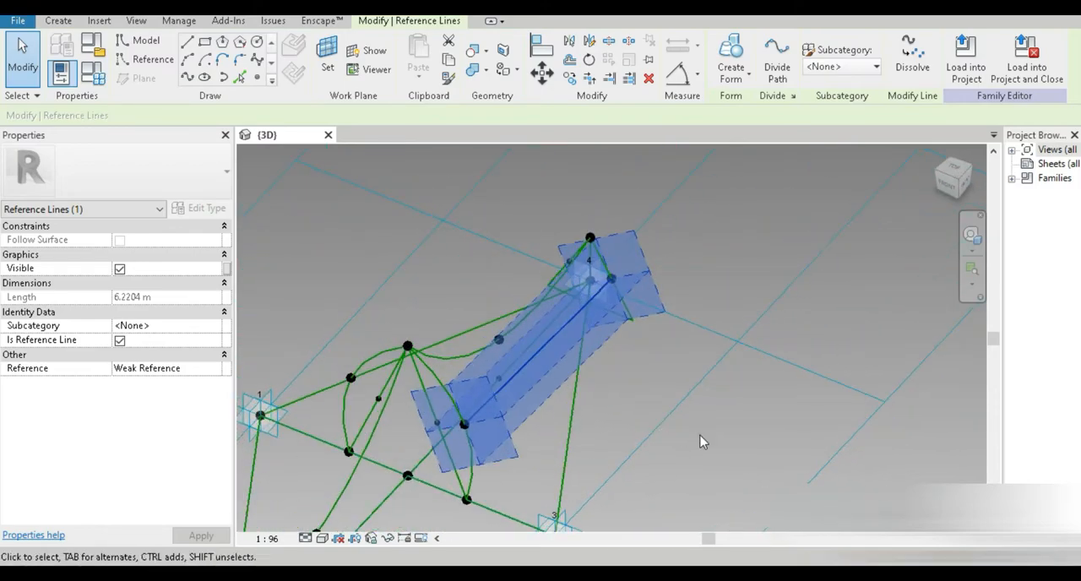
{"action": "left_click", "coordinate": [702, 436]}
{"action": "middle_click_drag", "start_coordinate": [588, 444], "coordinate": [762, 470], "text": "shift"}
{"action": "left_click", "coordinate": [577, 479]}
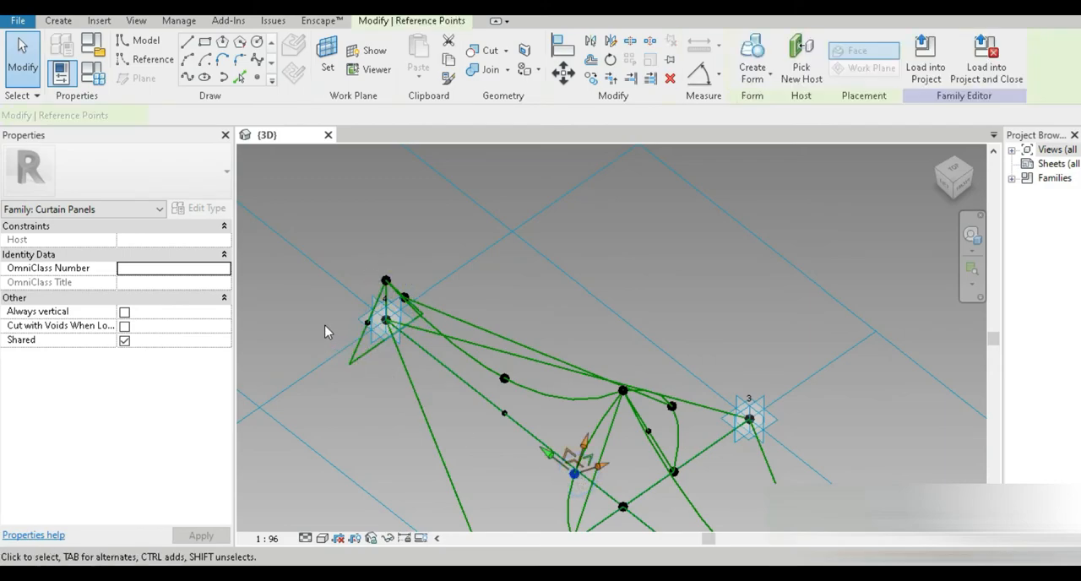
{"action": "middle_click_drag", "start_coordinate": [326, 330], "coordinate": [398, 345], "text": "shift"}
{"action": "left_click", "coordinate": [440, 322], "text": "ctrl"}
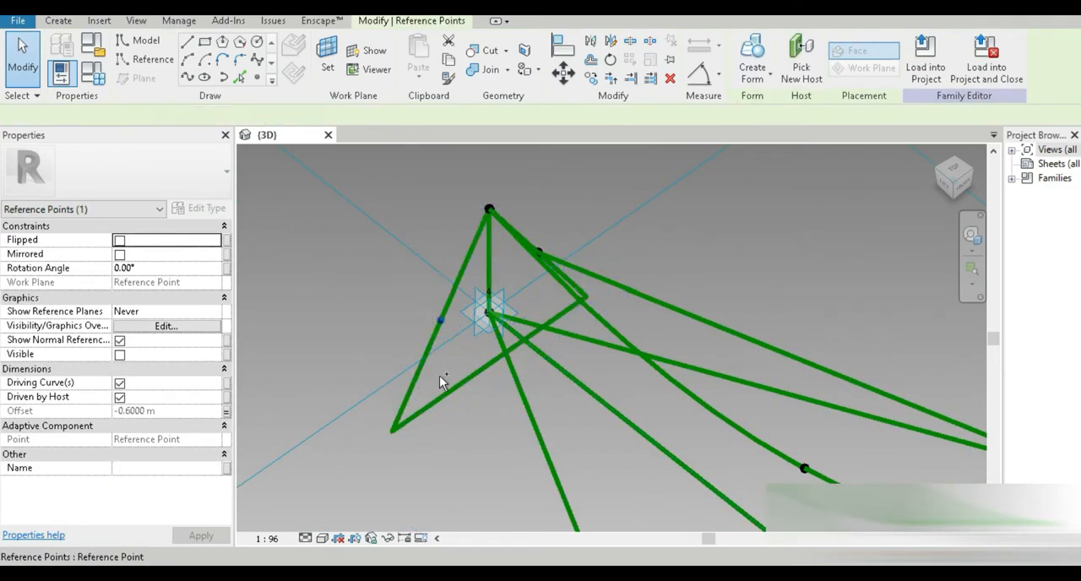
{"action": "left_click", "coordinate": [188, 77]}
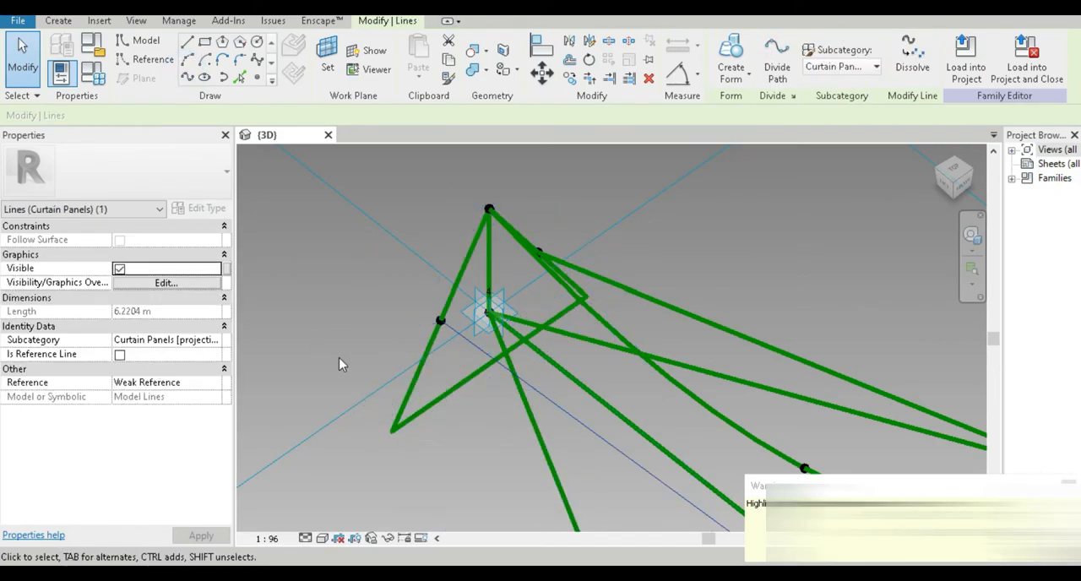
{"action": "middle_click_drag", "start_coordinate": [351, 347], "coordinate": [349, 340], "text": "shift"}
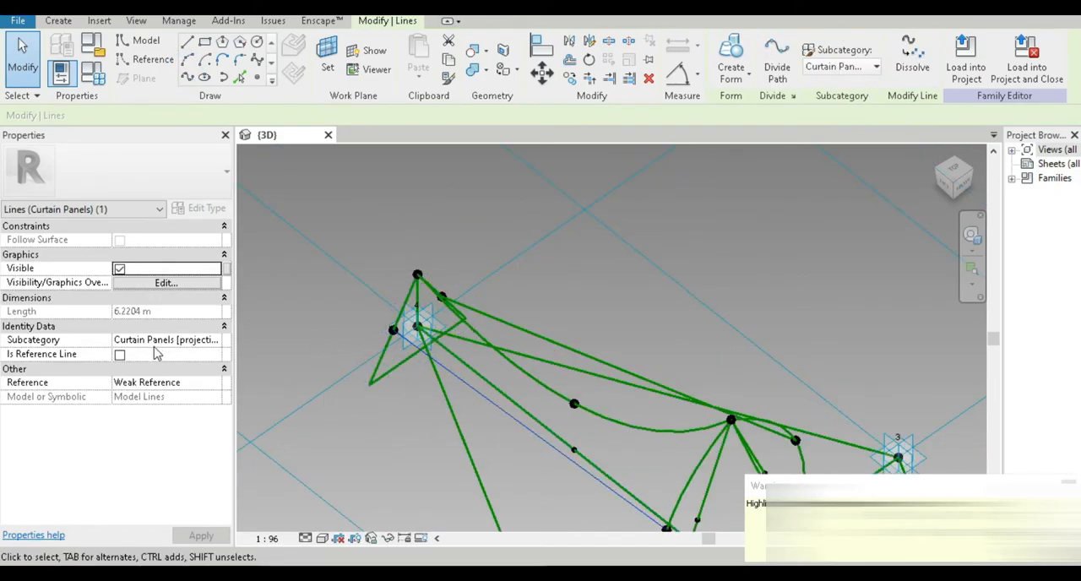
{"action": "left_click", "coordinate": [120, 354]}
Step: Draw a reference line from a triangle-edge point at placement point 4 up to the raised apex point
{"action": "left_click", "coordinate": [369, 456]}
{"action": "middle_click_drag", "start_coordinate": [369, 455], "coordinate": [362, 273], "text": "shift"}
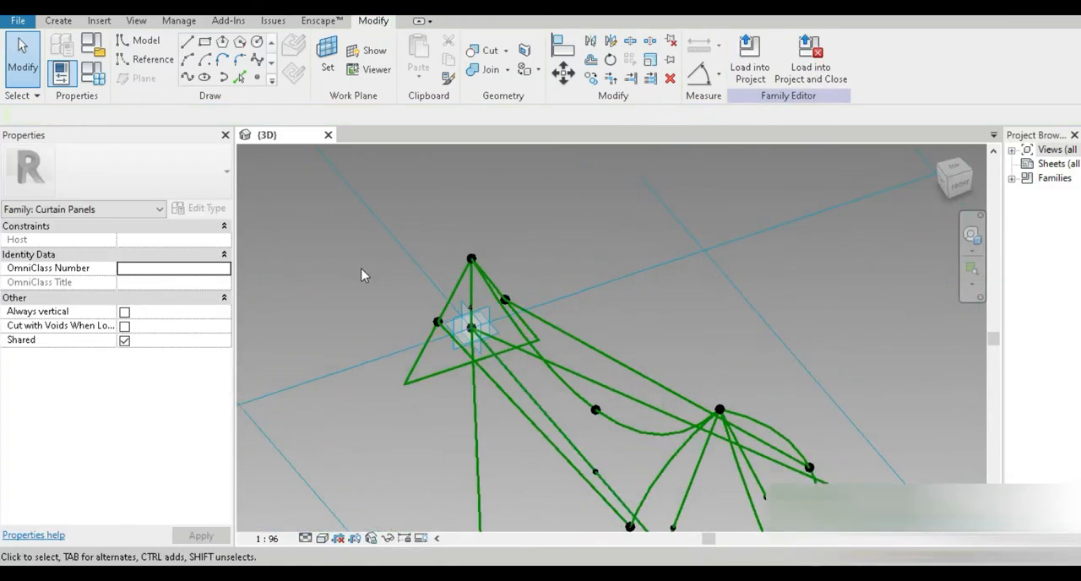
{"action": "scroll", "coordinate": [363, 273], "scroll_direction": "up", "scroll_amount": 5}
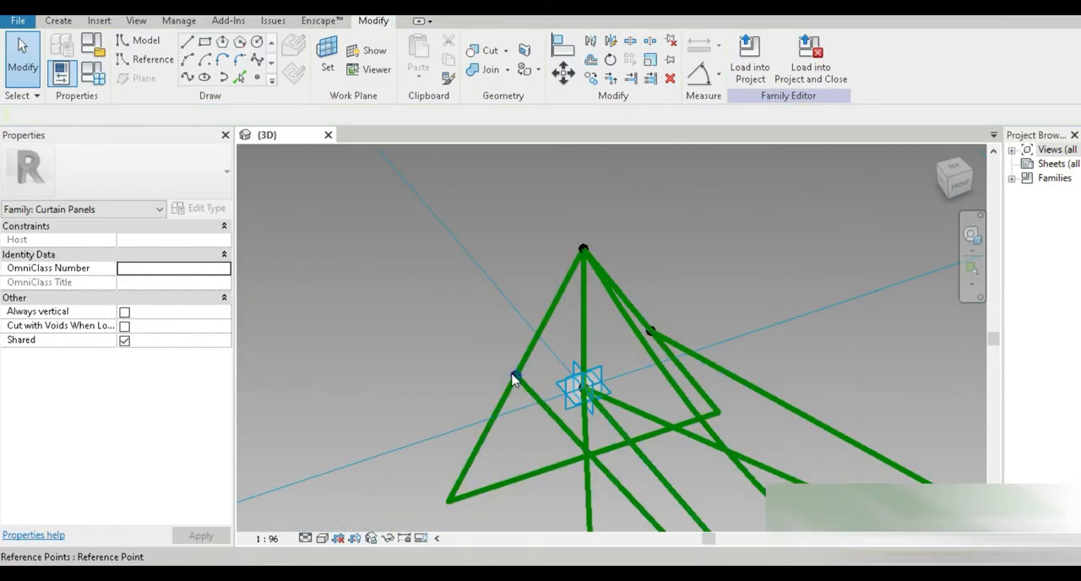
{"action": "left_click", "coordinate": [514, 374]}
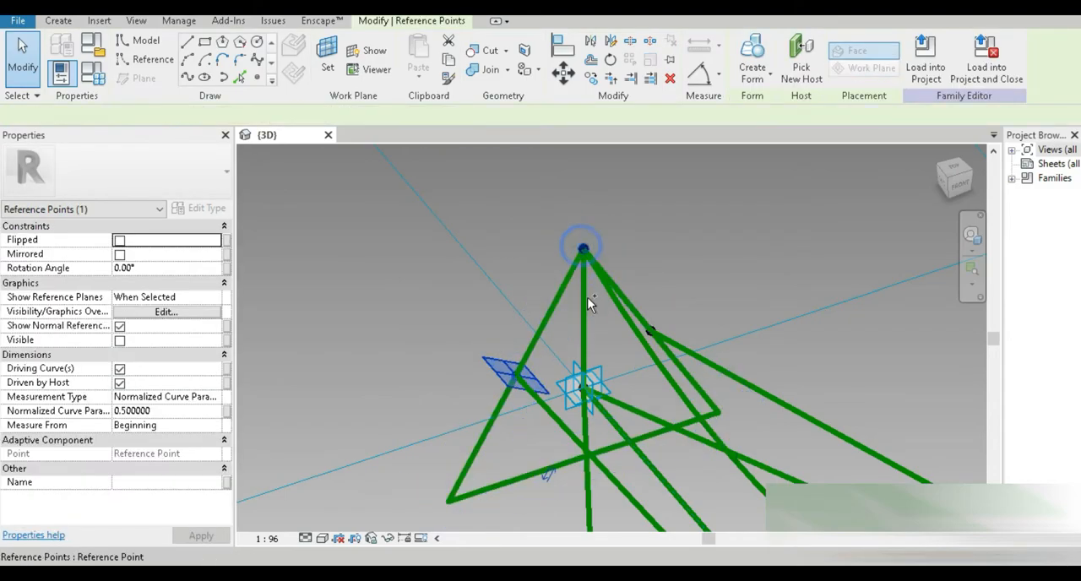
{"action": "left_click", "coordinate": [588, 299], "text": "ctrl"}
{"action": "left_click", "coordinate": [186, 77]}
{"action": "left_click", "coordinate": [119, 353]}
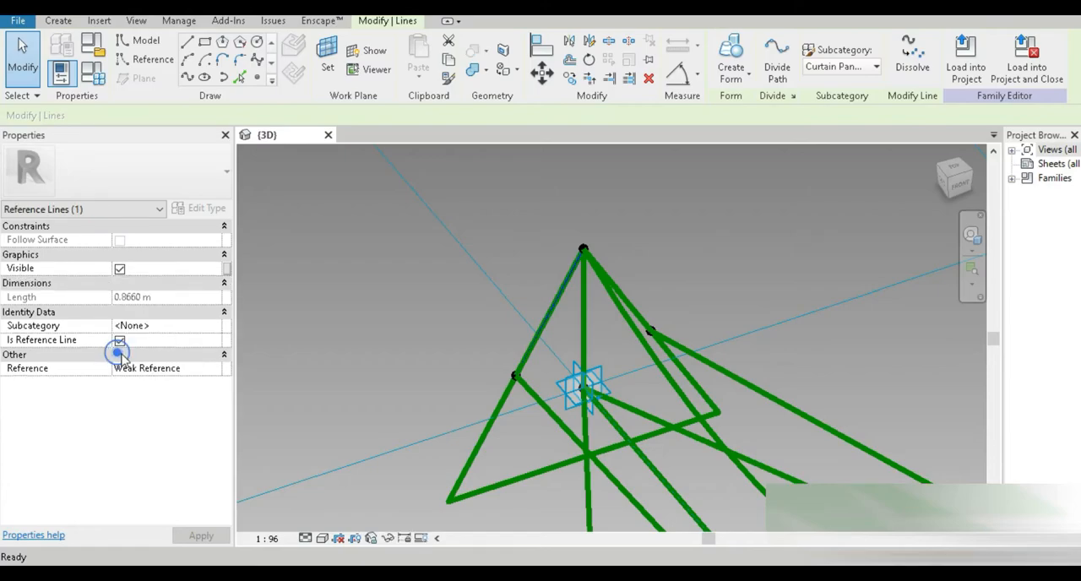
Step: Draw a reference line from the other triangle-edge point at placement point 4 to the same apex point
{"action": "middle_click_drag", "start_coordinate": [448, 352], "coordinate": [517, 417], "text": "shift"}
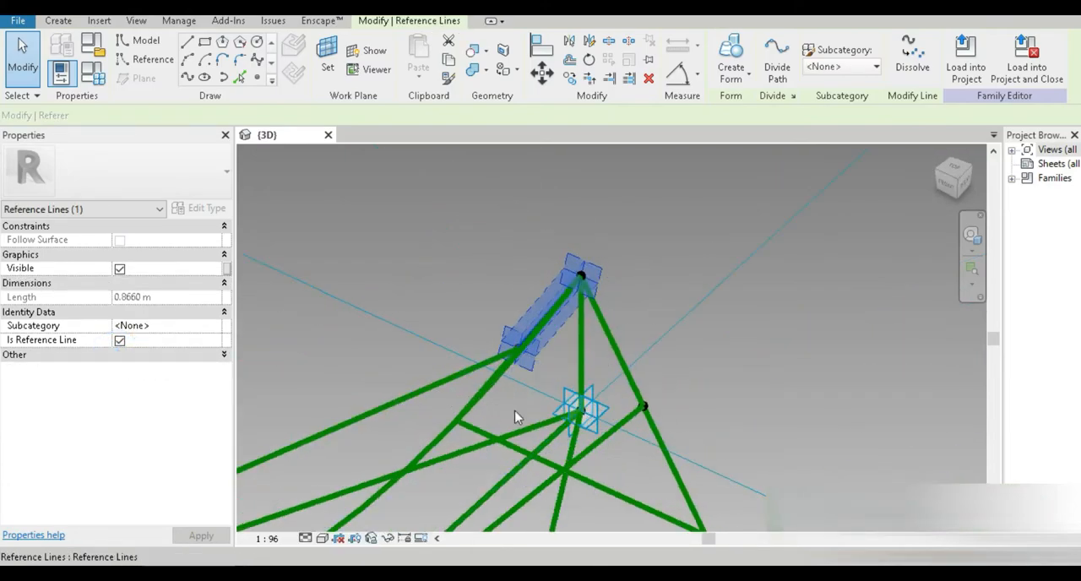
{"action": "left_click", "coordinate": [648, 409]}
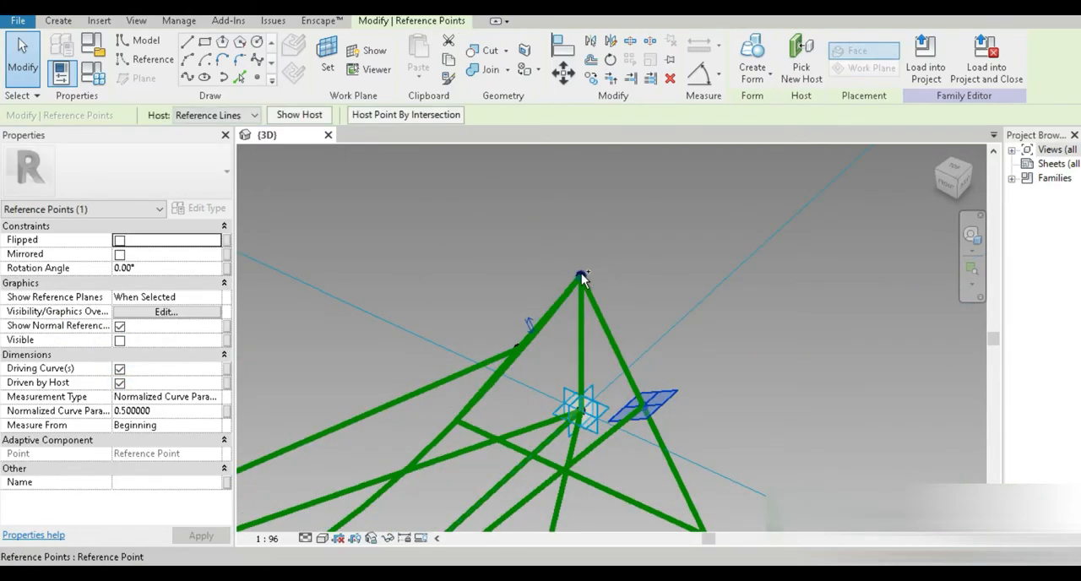
{"action": "left_click", "coordinate": [586, 296], "text": "ctrl"}
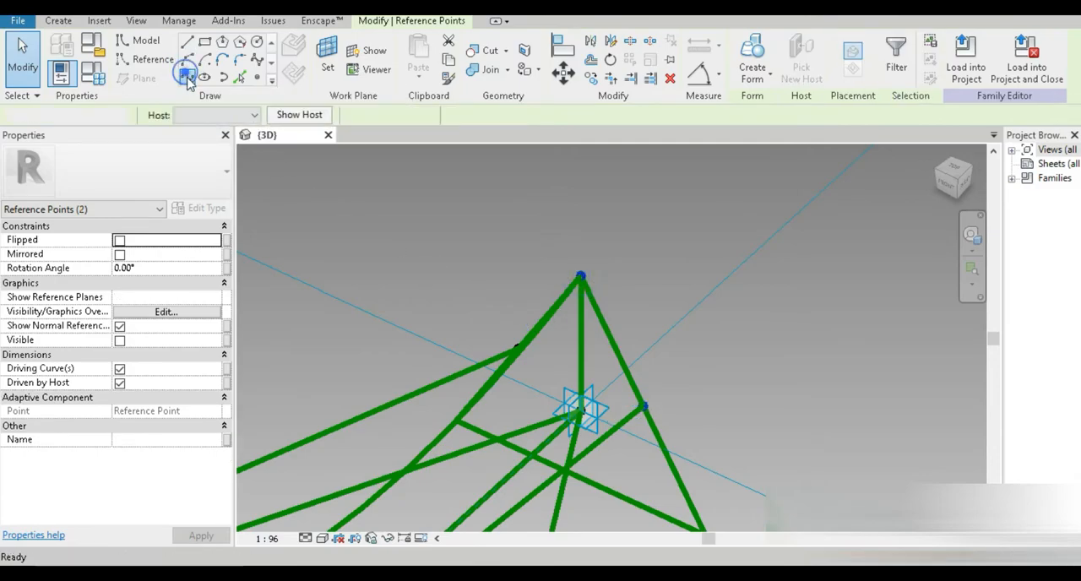
{"action": "left_click", "coordinate": [185, 77]}
{"action": "left_click", "coordinate": [120, 353]}
{"action": "scroll", "coordinate": [303, 298], "scroll_direction": "down", "scroll_amount": 3}
{"action": "middle_click_drag", "start_coordinate": [385, 256], "coordinate": [376, 223]}
{"action": "left_click", "coordinate": [527, 288]}
{"action": "key", "text": "Tab"}
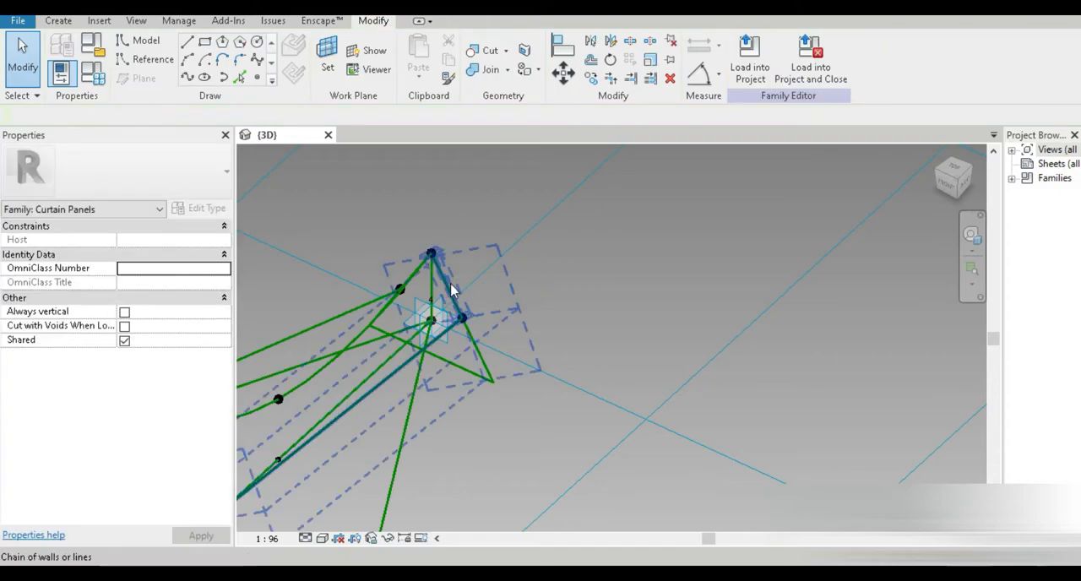
{"action": "key", "text": "Tab"}
{"action": "left_click", "coordinate": [447, 299]}
{"action": "mouse_move", "coordinate": [506, 369]}
{"action": "middle_mouse_down", "text": "shift"}
{"action": "mouse_move", "coordinate": [514, 414]}
{"action": "mouse_move", "coordinate": [596, 343]}
{"action": "mouse_move", "coordinate": [590, 355]}
{"action": "mouse_move", "coordinate": [622, 301]}
{"action": "mouse_move", "coordinate": [508, 354]}
{"action": "middle_mouse_up", "text": "shift"}
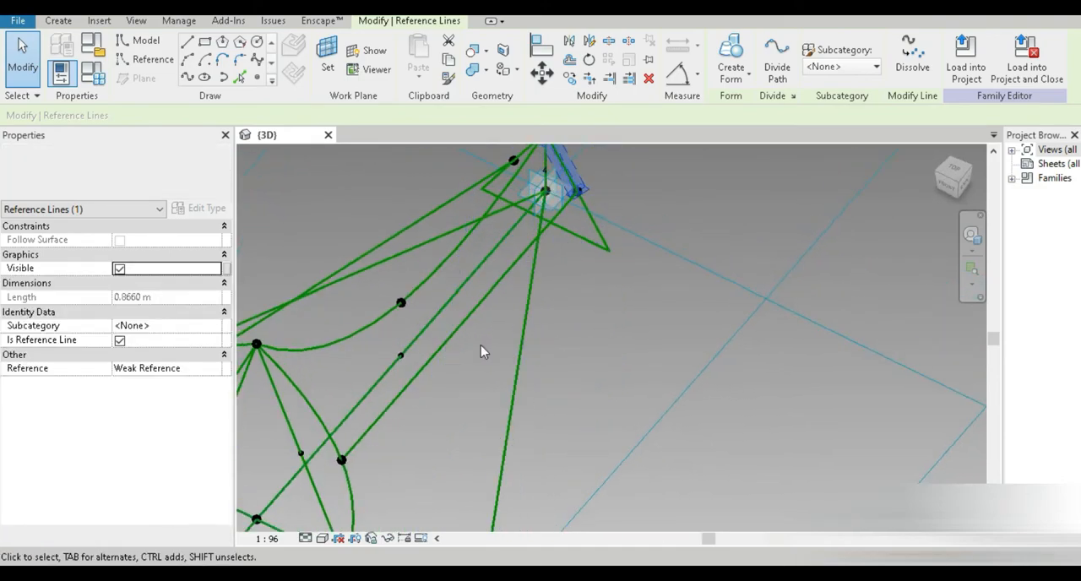
{"action": "left_click", "coordinate": [256, 77]}
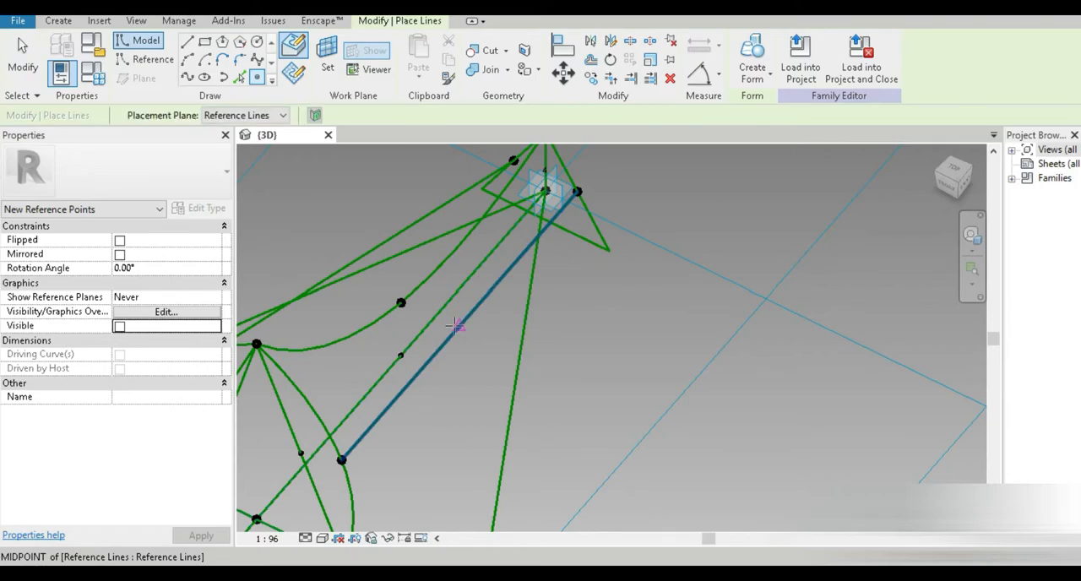
{"action": "scroll", "coordinate": [454, 335], "scroll_direction": "up", "scroll_amount": 2}
{"action": "left_click", "coordinate": [23, 67]}
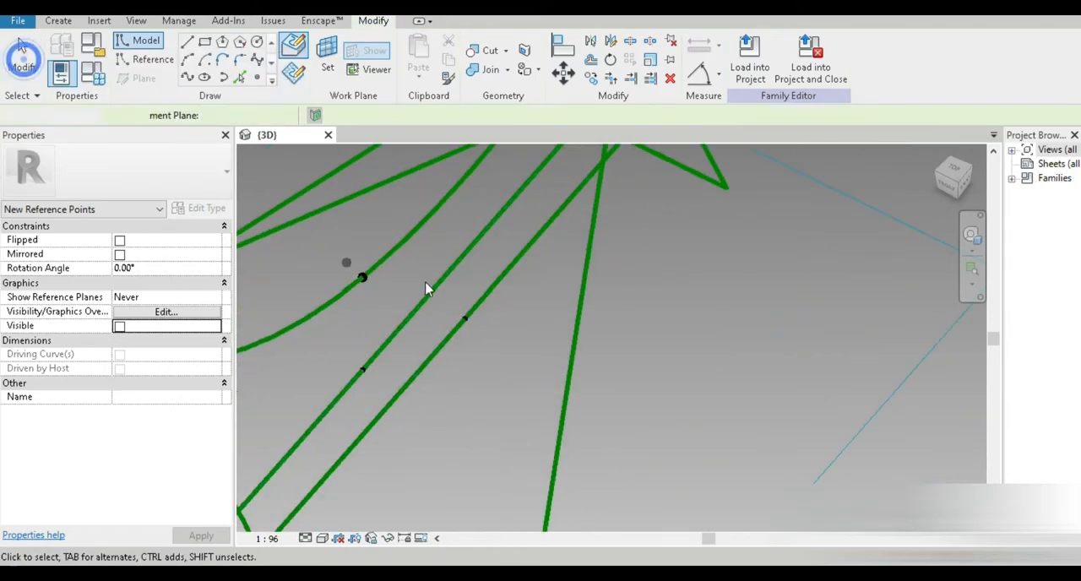
Step: Draw a reference line connecting the midpoint of the straight diagonal to the nearby point on the spline
{"action": "left_click", "coordinate": [470, 319]}
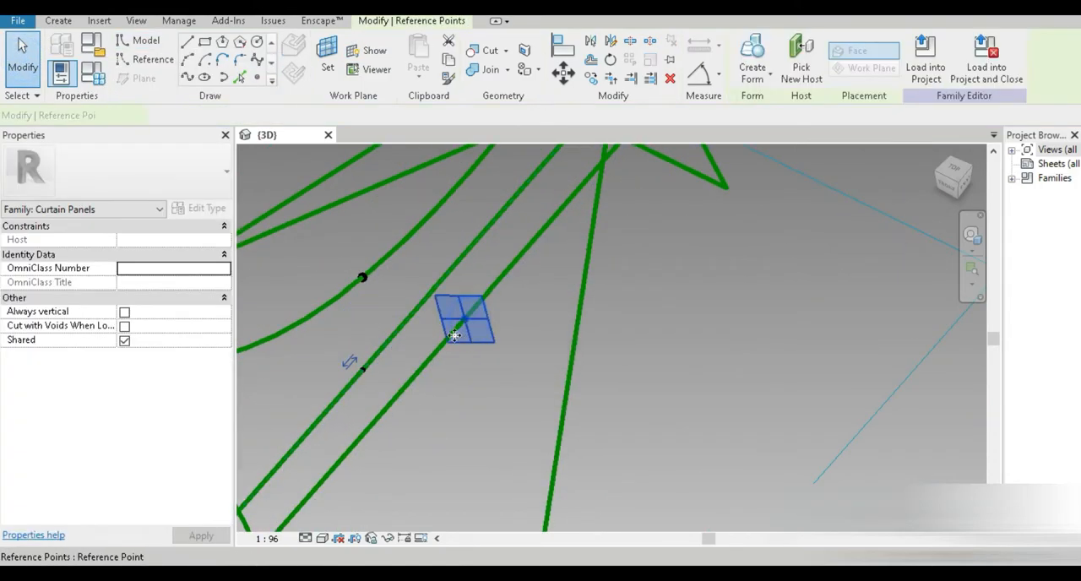
{"action": "left_click", "coordinate": [364, 279], "text": "ctrl"}
{"action": "left_click", "coordinate": [186, 77]}
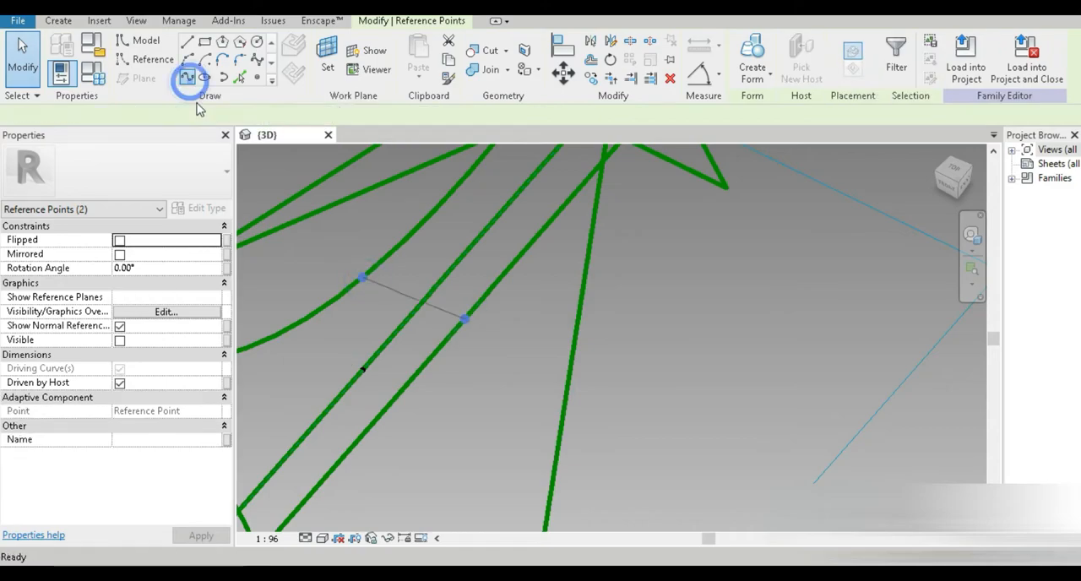
{"action": "left_click", "coordinate": [117, 351]}
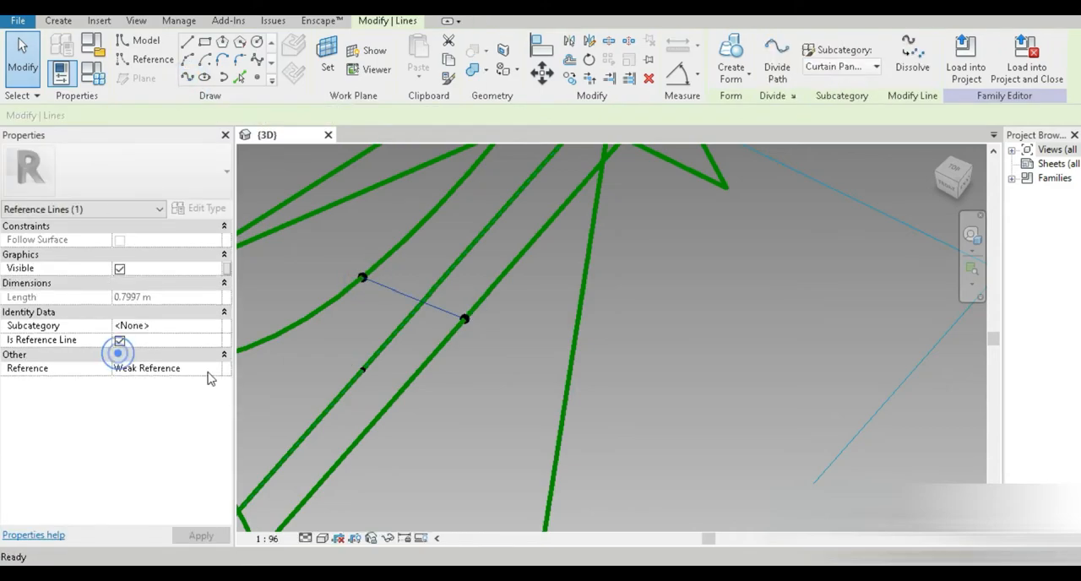
Step: Select three connected reference lines near placement point 4 and create a surface form from them
{"action": "left_click", "coordinate": [466, 418]}
{"action": "left_click", "coordinate": [438, 324]}
{"action": "middle_click_drag", "start_coordinate": [438, 324], "coordinate": [427, 363], "text": "shift"}
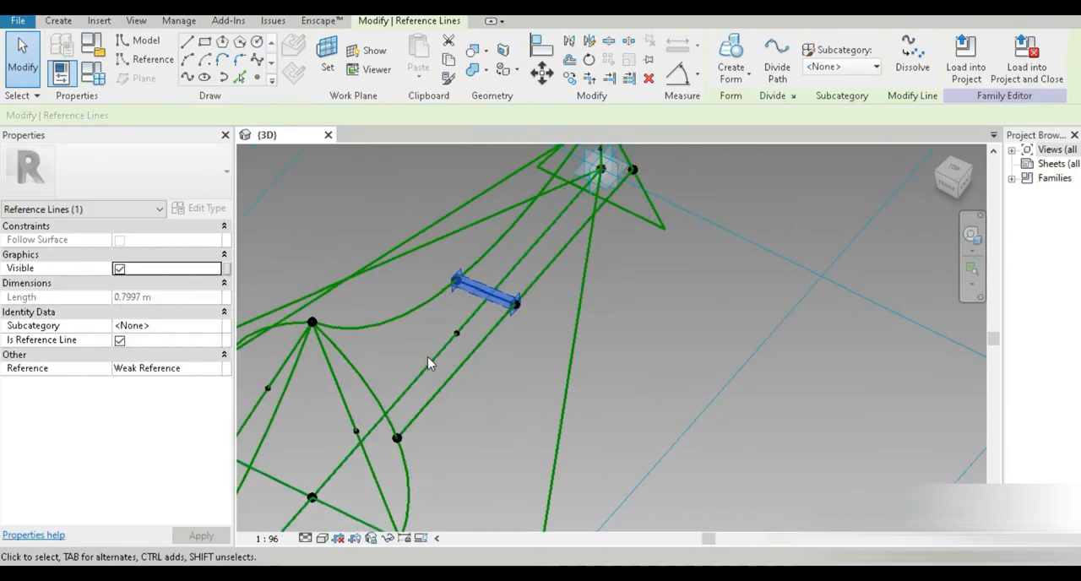
{"action": "key", "text": "Tab"}
{"action": "left_click", "coordinate": [378, 396], "text": "ctrl"}
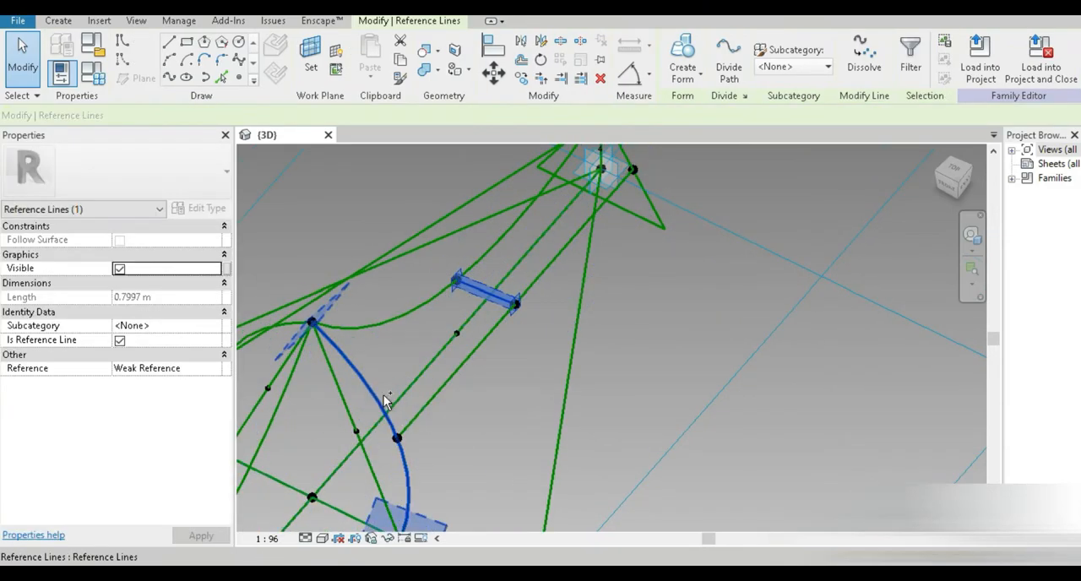
{"action": "middle_click_drag", "start_coordinate": [550, 287], "coordinate": [487, 451]}
{"action": "scroll", "coordinate": [529, 366], "scroll_direction": "up", "scroll_amount": 3}
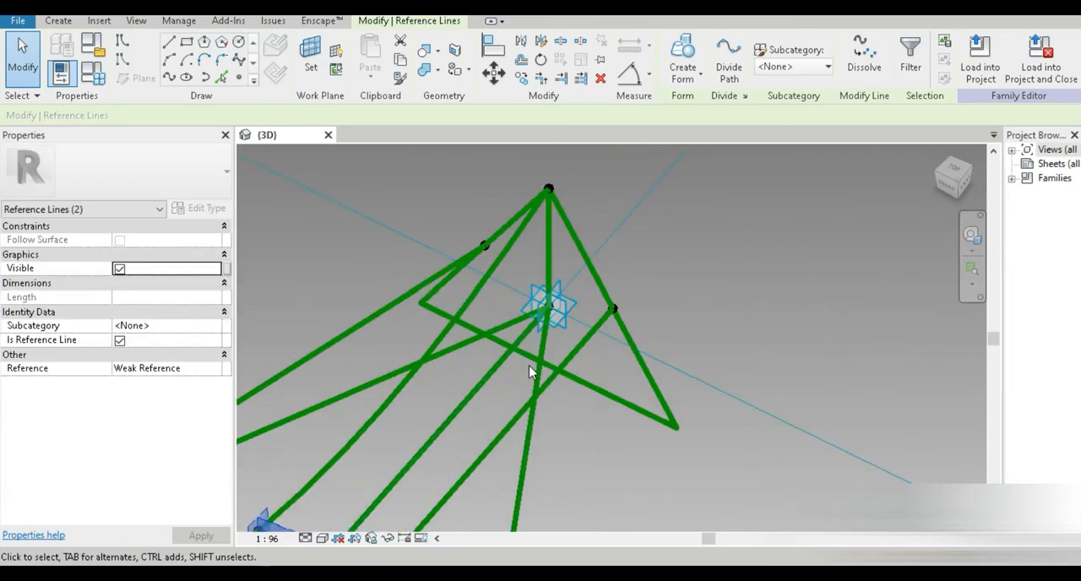
{"action": "key", "text": "Tab"}
{"action": "left_click", "coordinate": [588, 265], "text": "ctrl"}
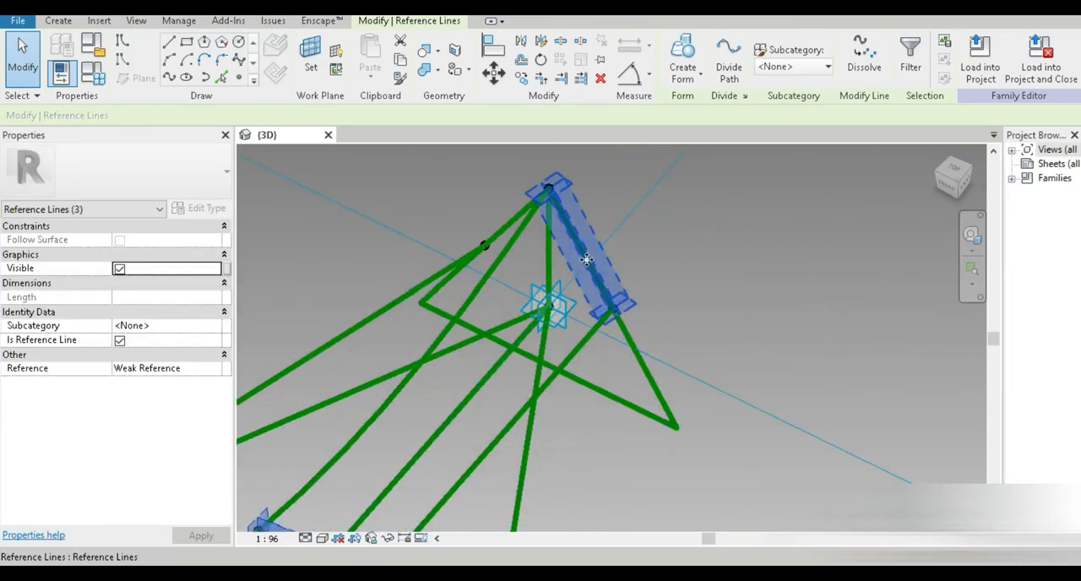
{"action": "scroll", "coordinate": [604, 353], "scroll_direction": "down", "scroll_amount": 5}
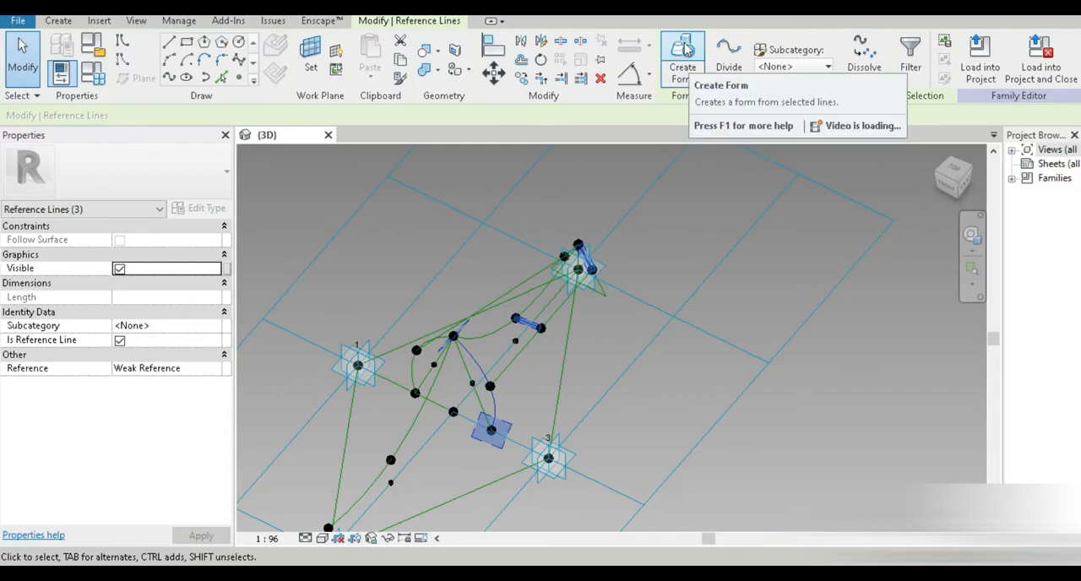
{"action": "middle_click_drag", "start_coordinate": [651, 312], "coordinate": [708, 365], "text": "shift"}
{"action": "left_click", "coordinate": [688, 79]}
Step: Inspect the raised point's offset and open the Family Types dialog
{"action": "middle_click_drag", "start_coordinate": [578, 417], "coordinate": [492, 464], "text": "shift"}
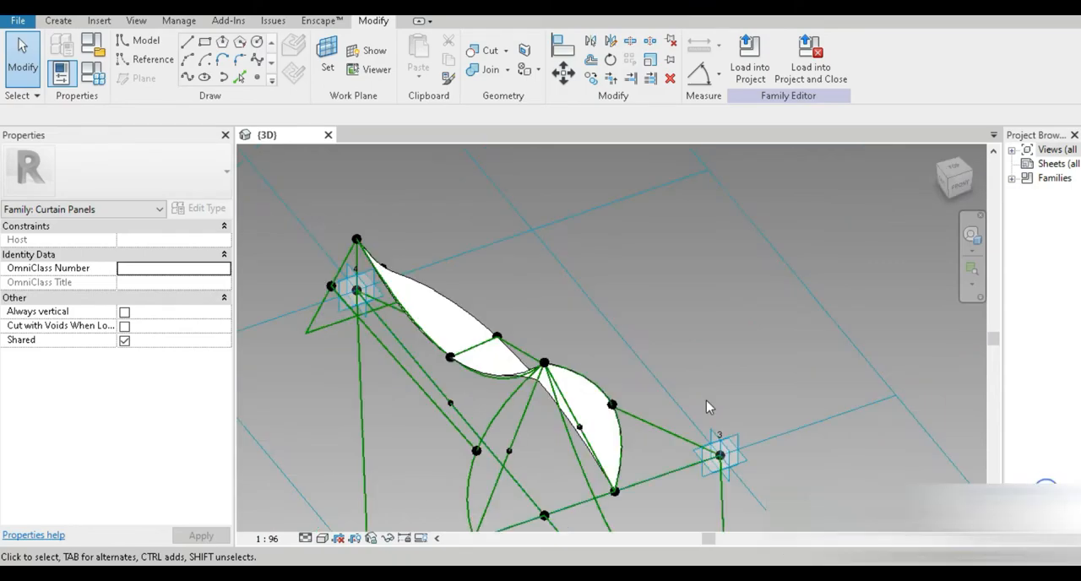
{"action": "middle_click_drag", "start_coordinate": [591, 351], "coordinate": [532, 336]}
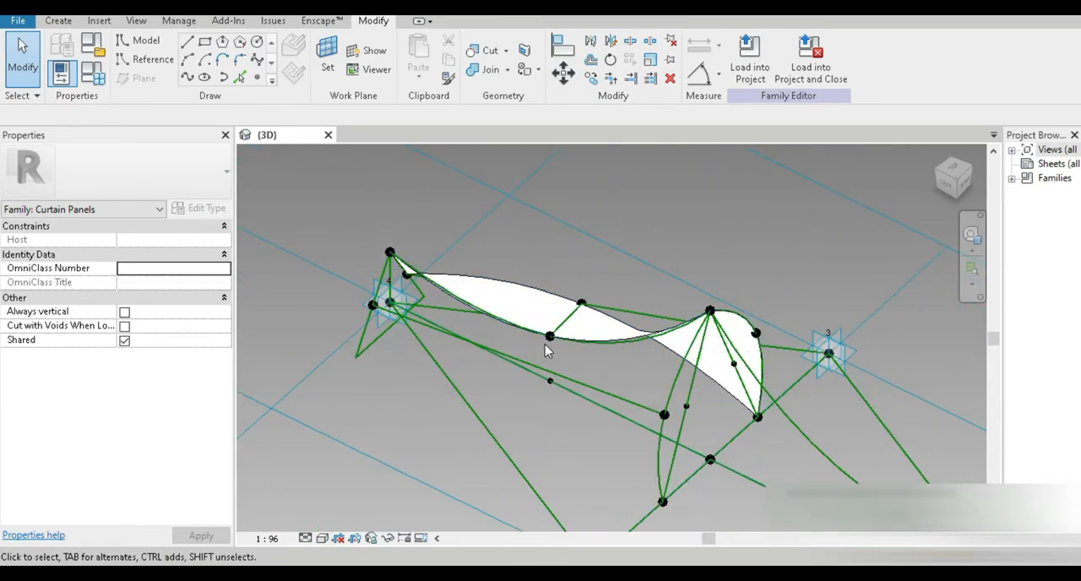
{"action": "scroll", "coordinate": [547, 346], "scroll_direction": "up", "scroll_amount": 5}
{"action": "left_click", "coordinate": [561, 328]}
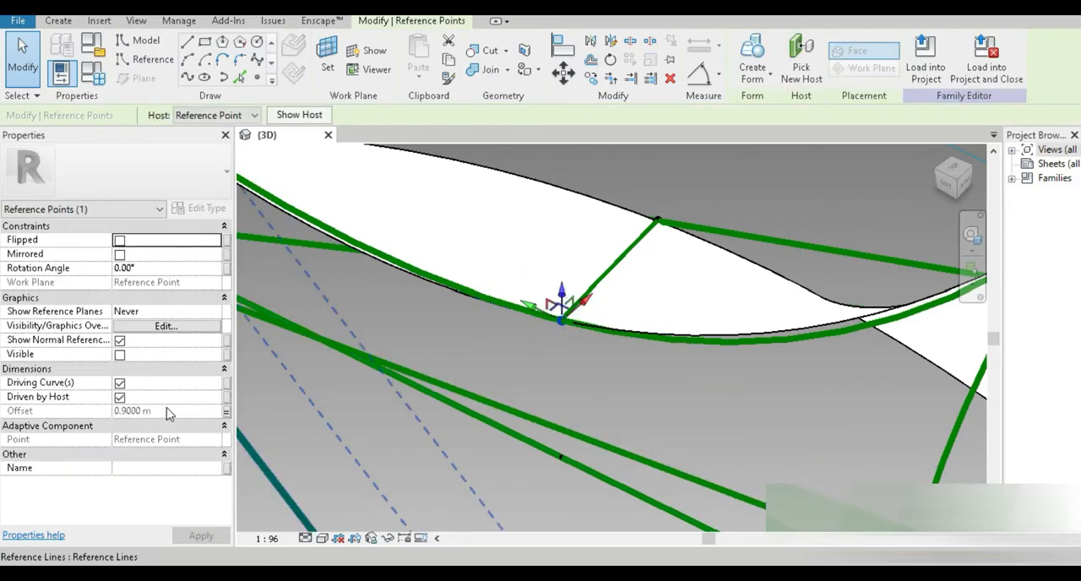
{"action": "left_click", "coordinate": [522, 511]}
{"action": "scroll", "coordinate": [508, 468], "scroll_direction": "down", "scroll_amount": 3}
{"action": "middle_click_drag", "start_coordinate": [504, 465], "coordinate": [501, 448], "text": "shift"}
{"action": "middle_click_drag", "start_coordinate": [501, 448], "coordinate": [507, 403]}
{"action": "left_click", "coordinate": [97, 83]}
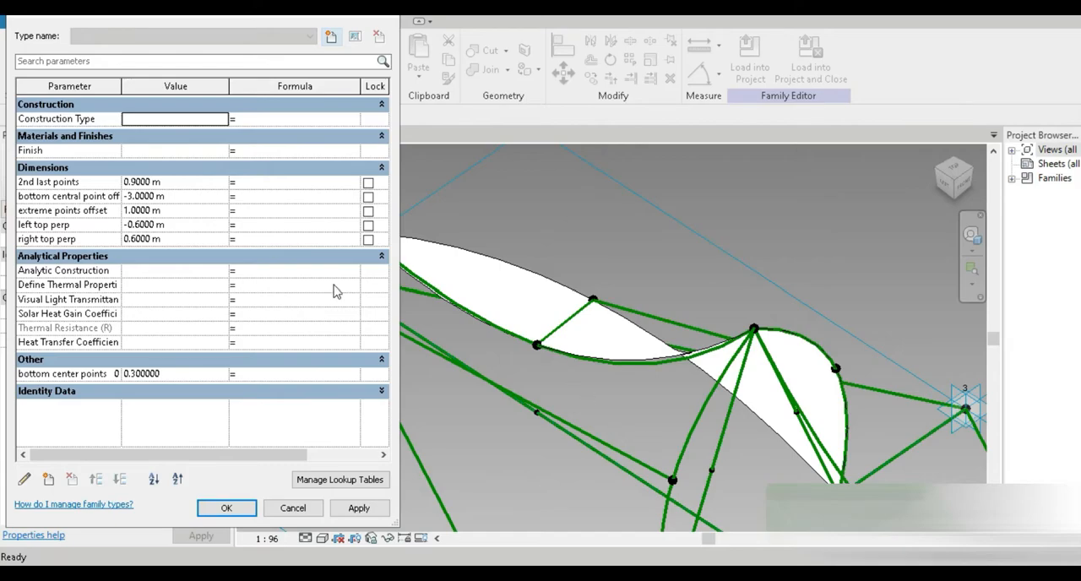
Step: Set the '2nd last points' family parameter to 1.3 m and apply it
{"action": "left_click", "coordinate": [177, 184]}
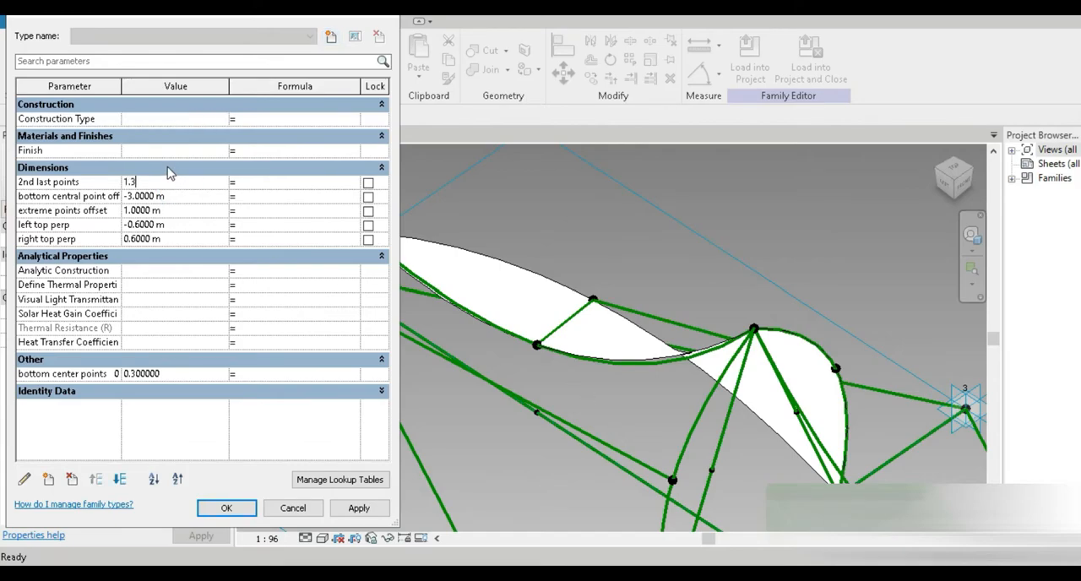
{"action": "left_click", "coordinate": [346, 512]}
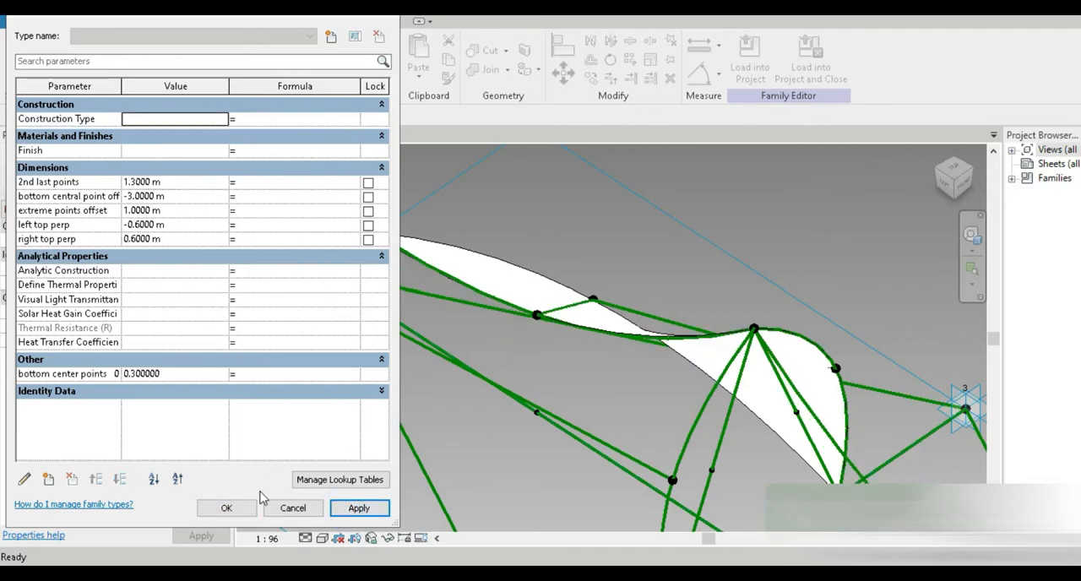
{"action": "left_click", "coordinate": [226, 508]}
Step: Place a reference point on the straight reference line running below the upper spline
{"action": "middle_click_drag", "start_coordinate": [613, 374], "coordinate": [680, 404], "text": "shift"}
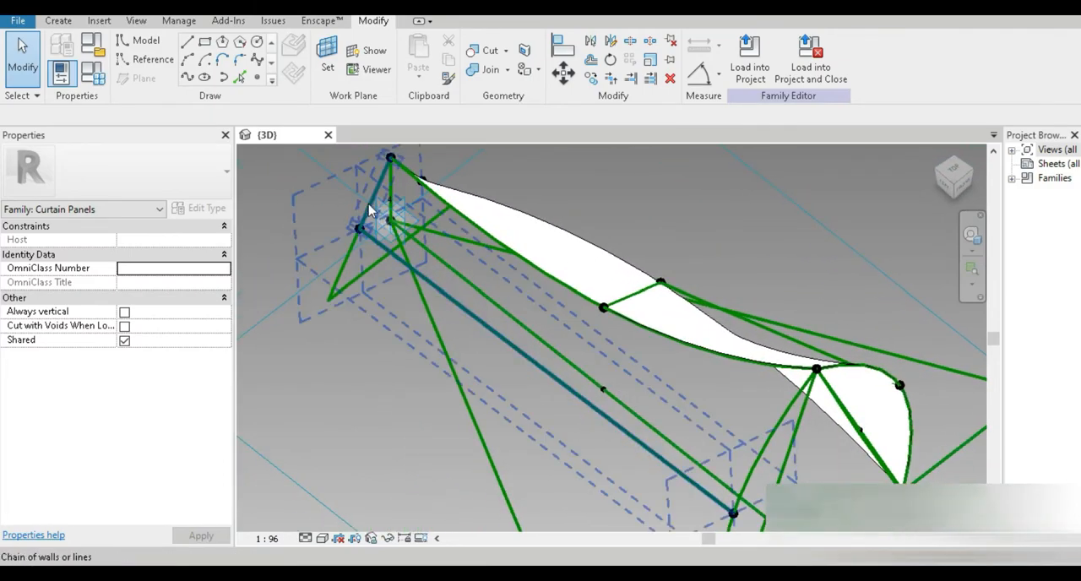
{"action": "left_click", "coordinate": [369, 210]}
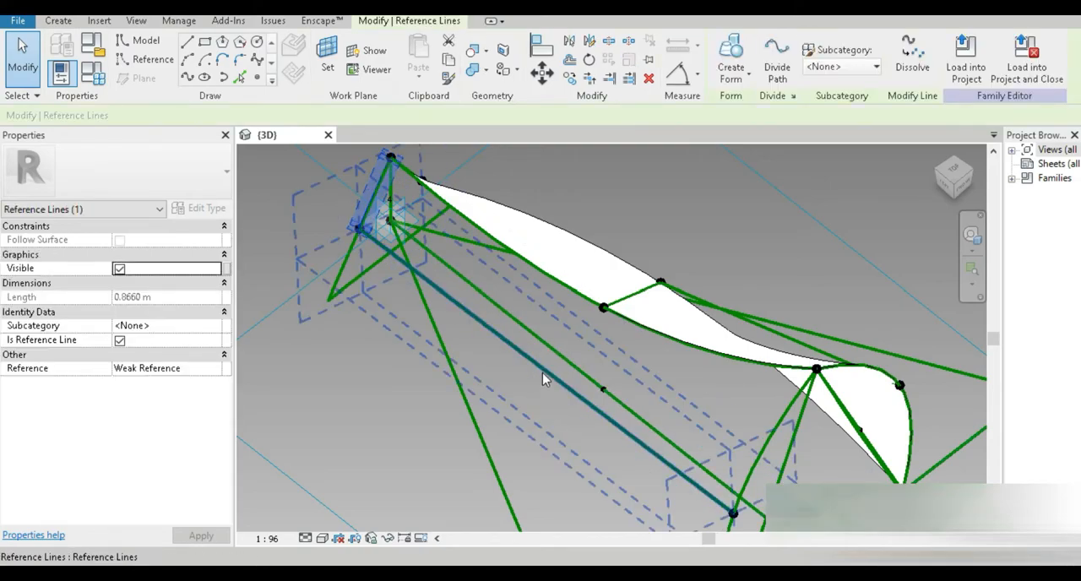
{"action": "left_click", "coordinate": [391, 414]}
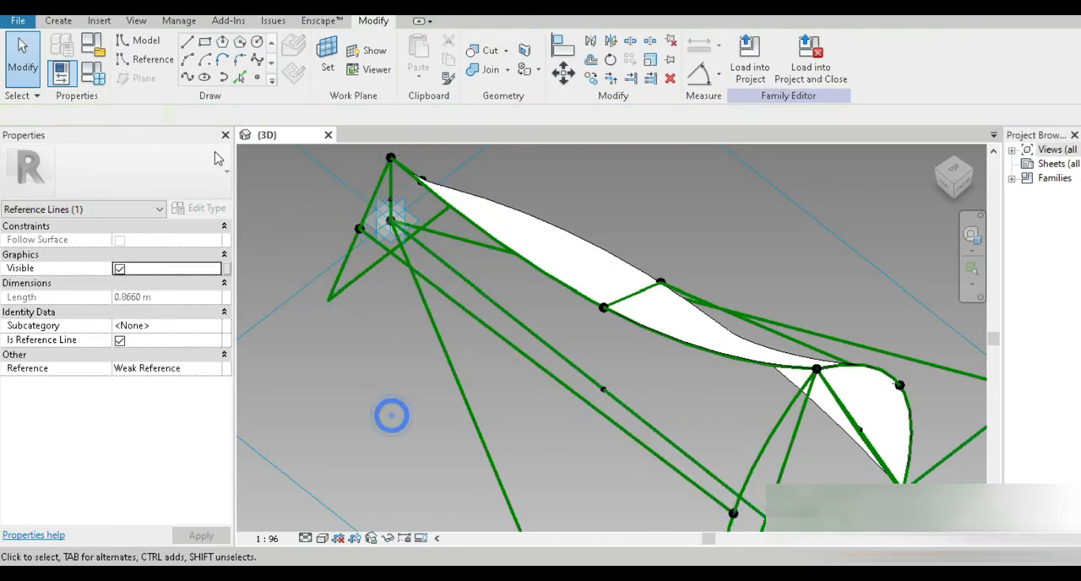
{"action": "left_click", "coordinate": [259, 77]}
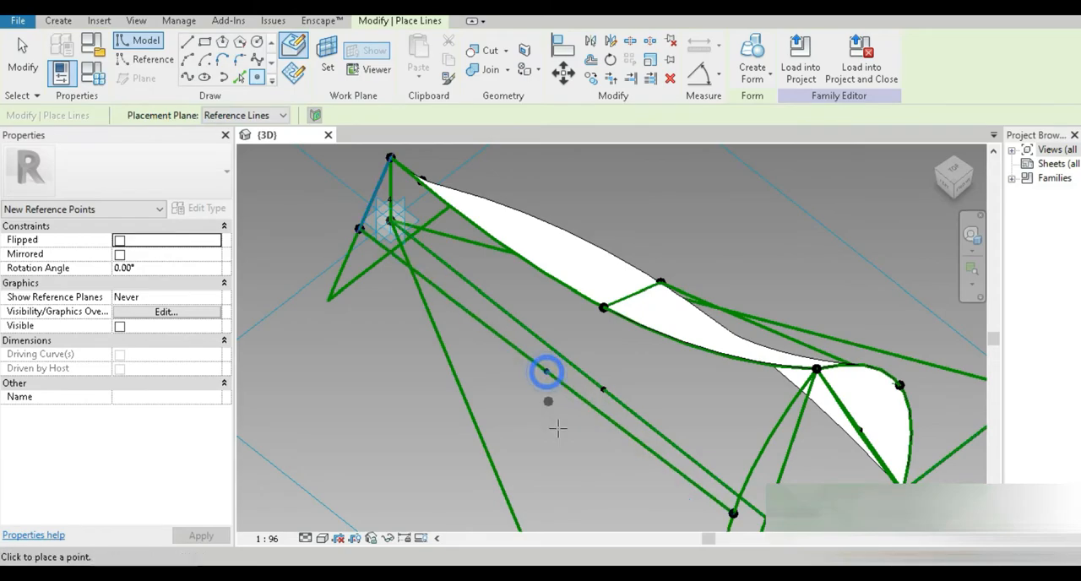
{"action": "left_click", "coordinate": [23, 53]}
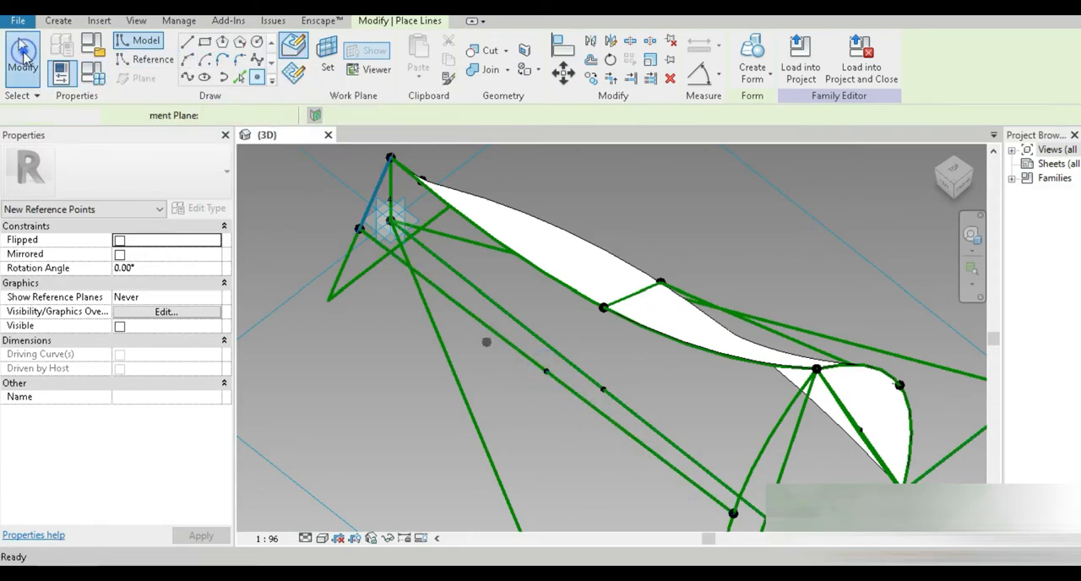
Step: Connect the new point and the raised point on the spline with a spline through points set as a reference line
{"action": "left_click", "coordinate": [546, 372]}
{"action": "left_click", "coordinate": [603, 309], "text": "ctrl"}
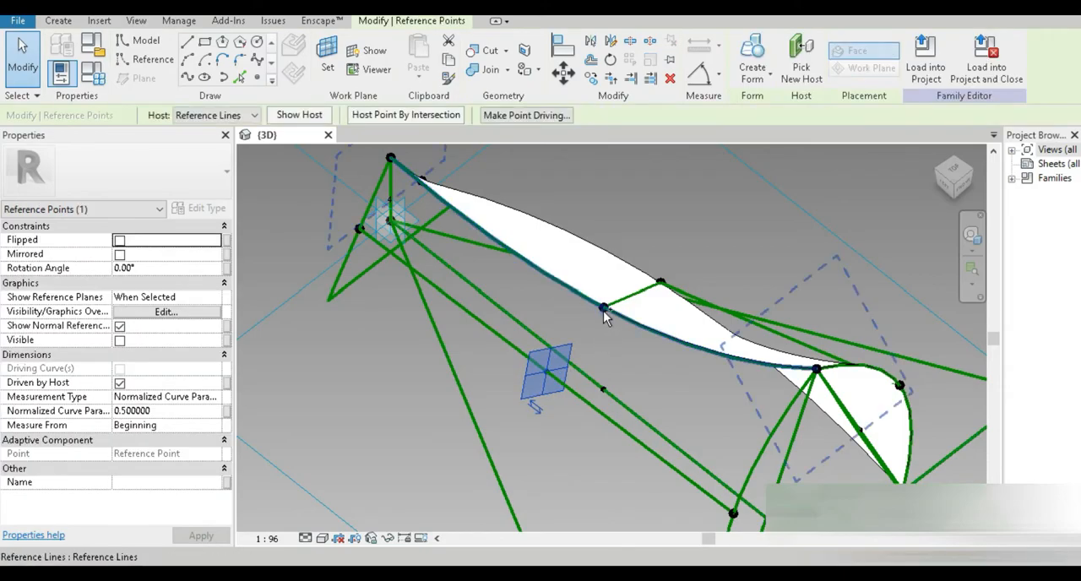
{"action": "left_click", "coordinate": [628, 371]}
{"action": "left_click", "coordinate": [604, 309]}
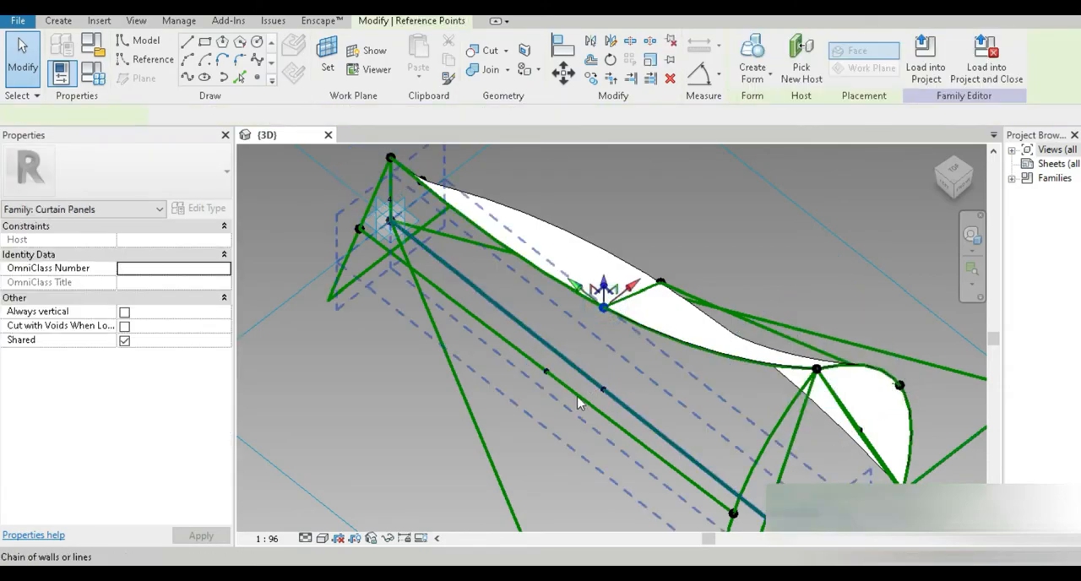
{"action": "left_click", "coordinate": [547, 372]}
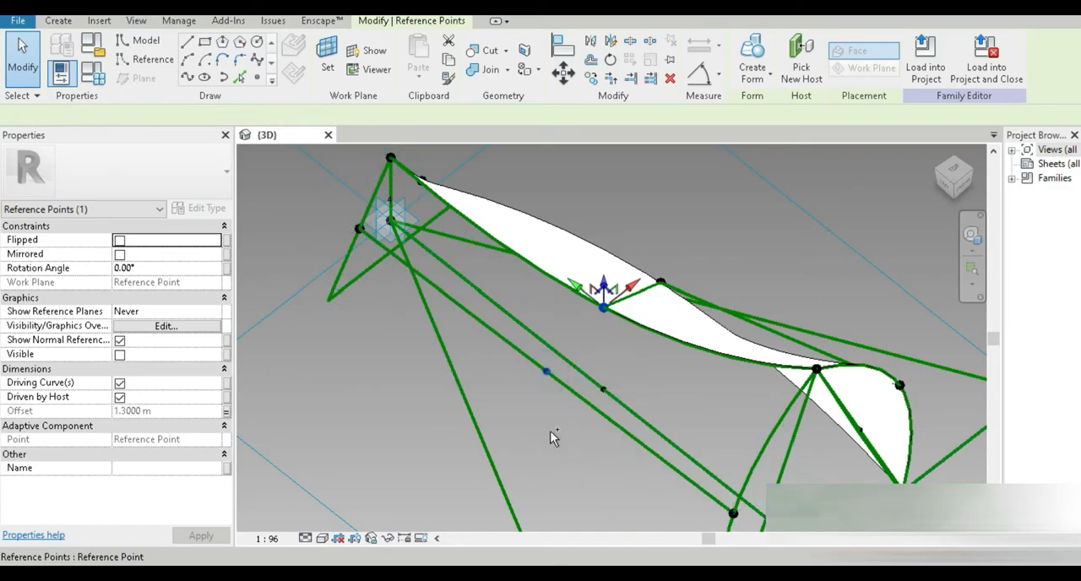
{"action": "left_click", "coordinate": [546, 371], "text": "ctrl"}
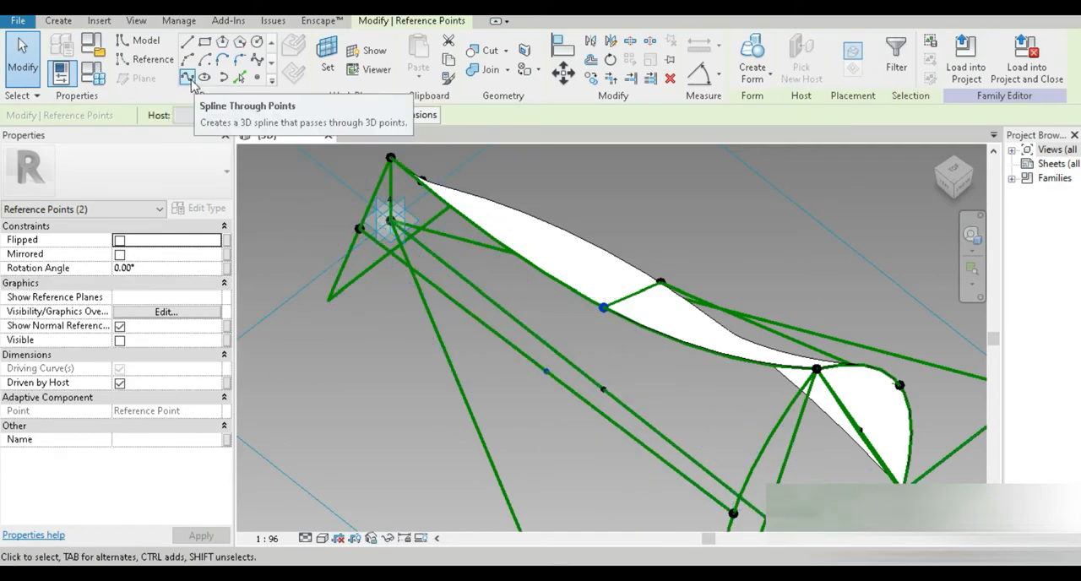
{"action": "left_click", "coordinate": [119, 355]}
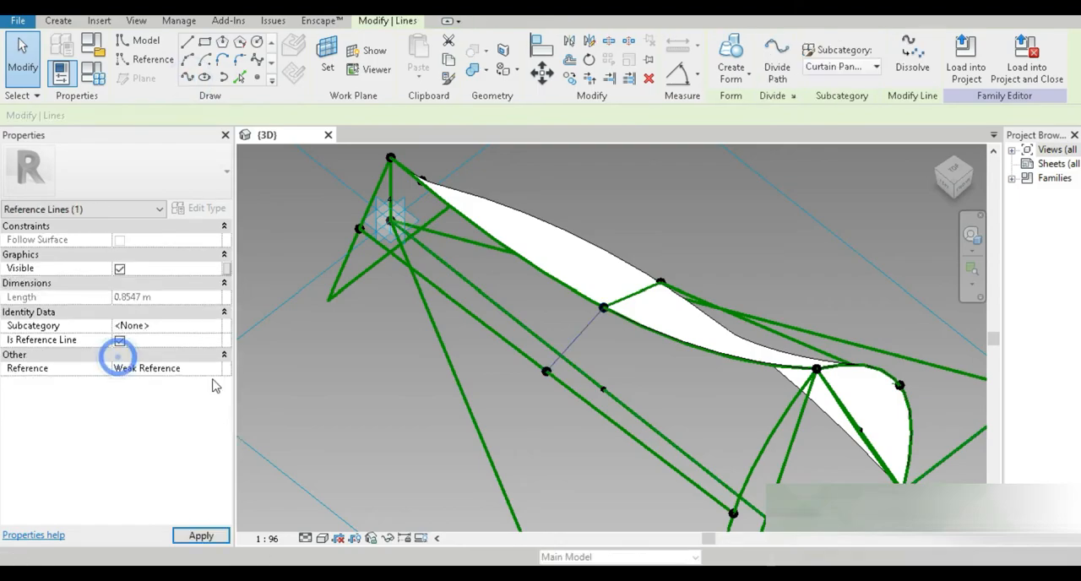
Step: Select the new short reference line, the curved spline and the adjoining edge line, and create a surface form from them
{"action": "scroll", "coordinate": [385, 413], "scroll_direction": "down", "scroll_amount": 2}
{"action": "middle_click_drag", "start_coordinate": [527, 460], "coordinate": [578, 430], "text": "shift"}
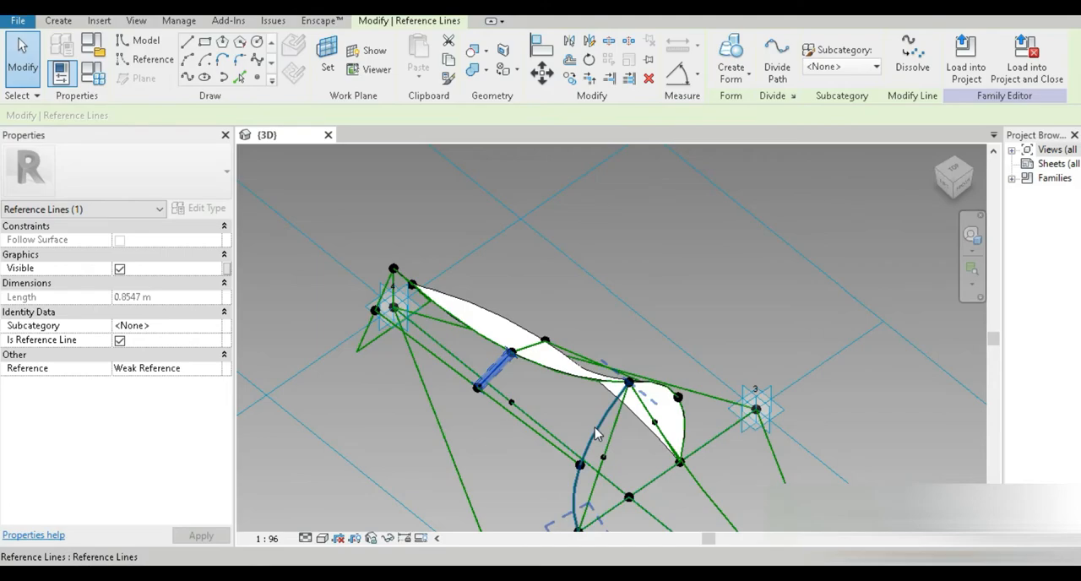
{"action": "left_click", "coordinate": [595, 429]}
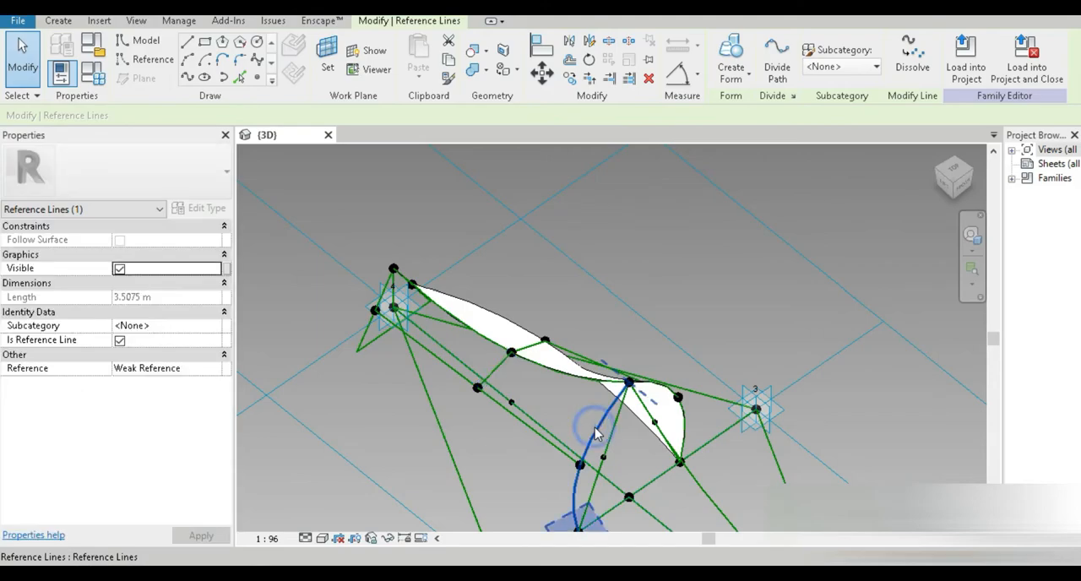
{"action": "left_click", "coordinate": [496, 375], "text": "ctrl"}
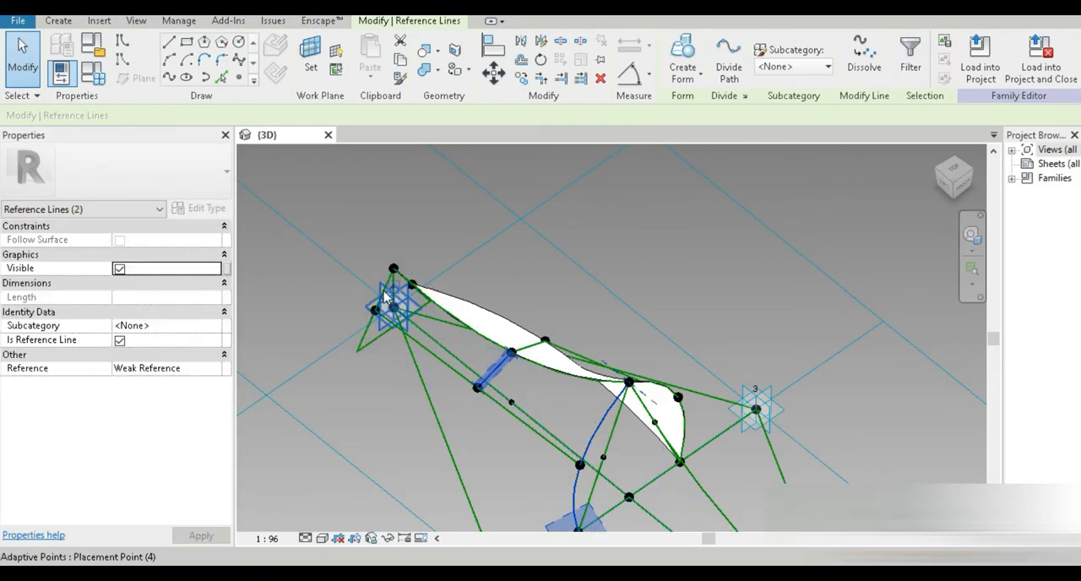
{"action": "scroll", "coordinate": [382, 291], "scroll_direction": "up", "scroll_amount": 5}
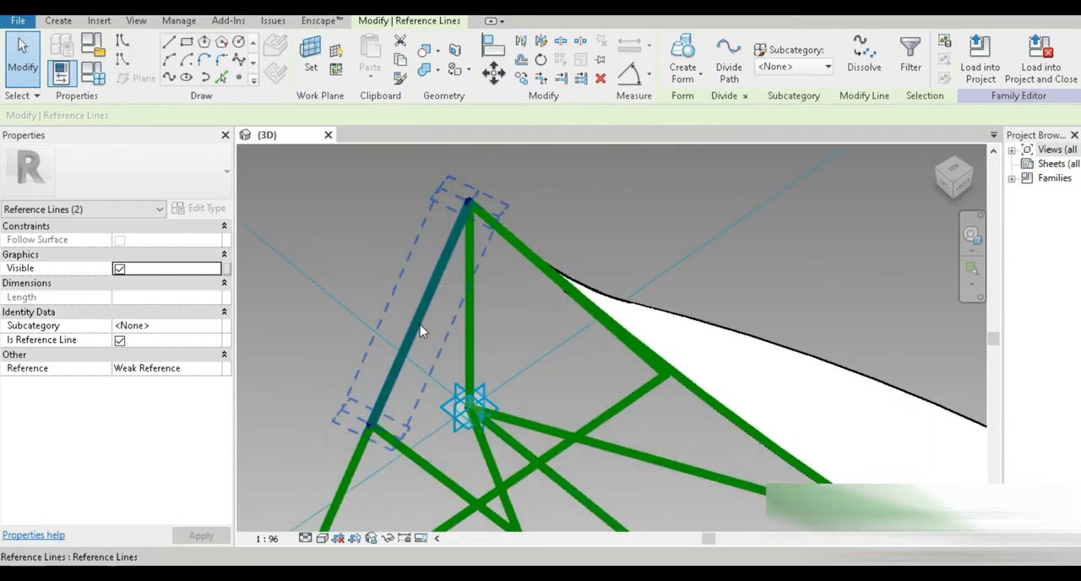
{"action": "left_click", "coordinate": [419, 325], "text": "ctrl"}
{"action": "scroll", "coordinate": [422, 327], "scroll_direction": "down", "scroll_amount": 5}
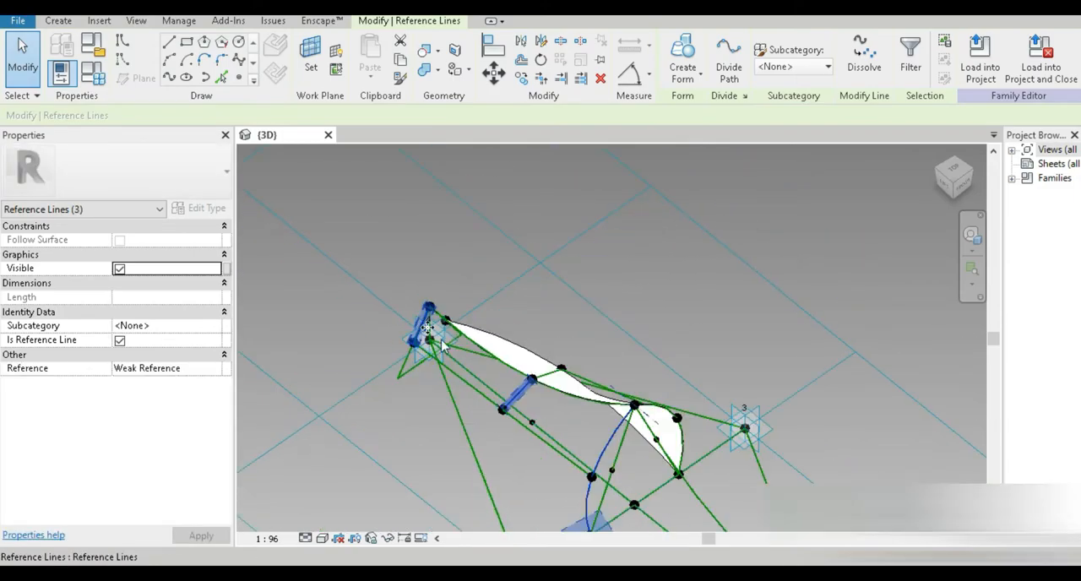
{"action": "middle_click_drag", "start_coordinate": [529, 468], "coordinate": [517, 399]}
{"action": "left_click", "coordinate": [682, 52]}
Step: Orbit around the panel to inspect the reference lines around placement points 1, 4 and 2
{"action": "middle_click_drag", "start_coordinate": [558, 304], "coordinate": [636, 338], "text": "shift"}
{"action": "scroll", "coordinate": [424, 414], "scroll_direction": "up", "scroll_amount": 3}
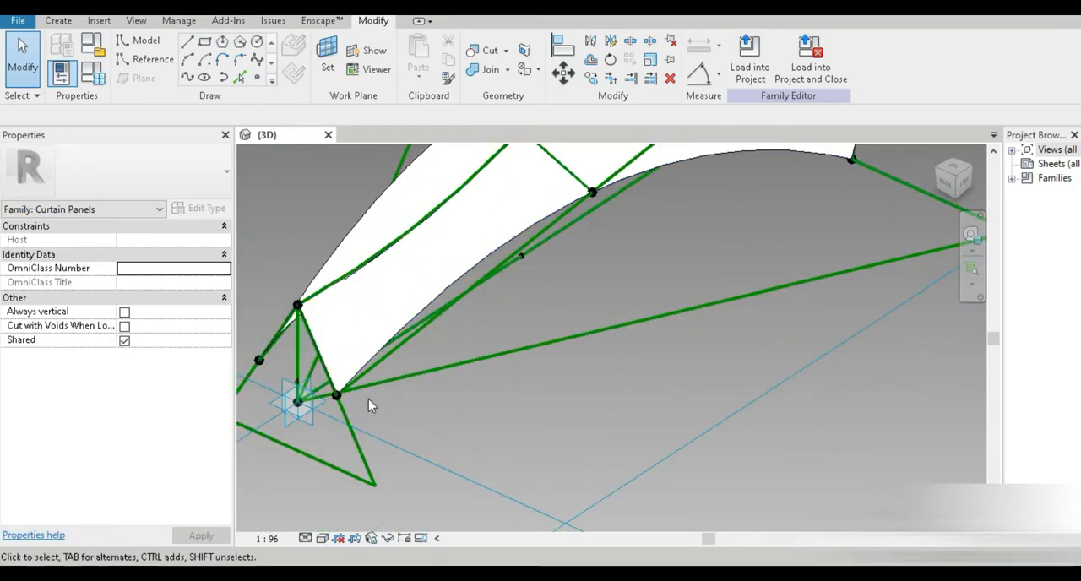
{"action": "middle_click_drag", "start_coordinate": [364, 404], "coordinate": [561, 367]}
{"action": "left_click", "coordinate": [525, 432]}
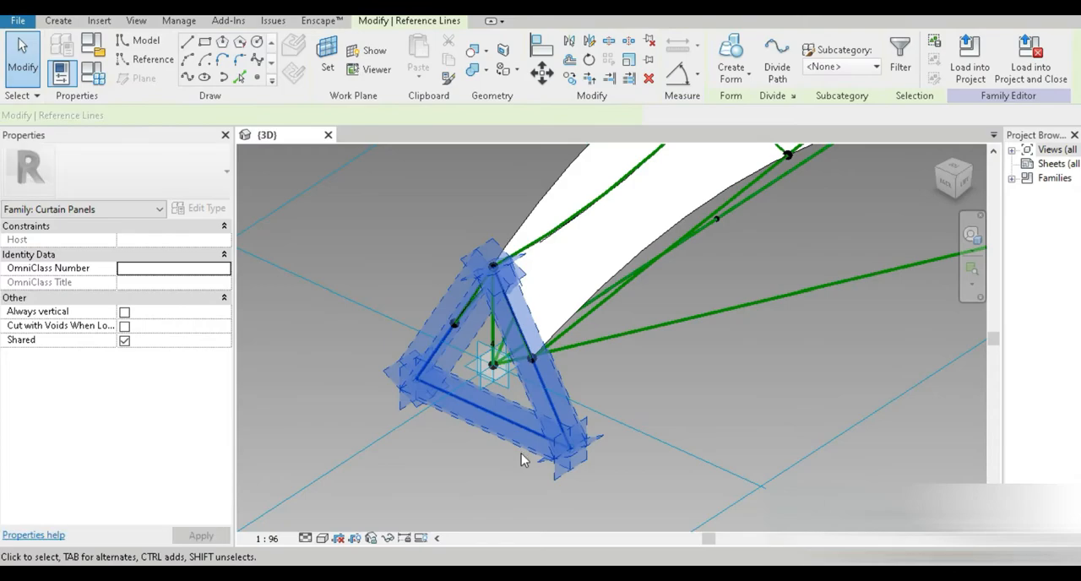
{"action": "left_click", "coordinate": [493, 475]}
{"action": "middle_click_drag", "start_coordinate": [530, 468], "coordinate": [428, 447], "text": "shift"}
{"action": "middle_click_drag", "start_coordinate": [516, 439], "coordinate": [501, 492], "text": "shift"}
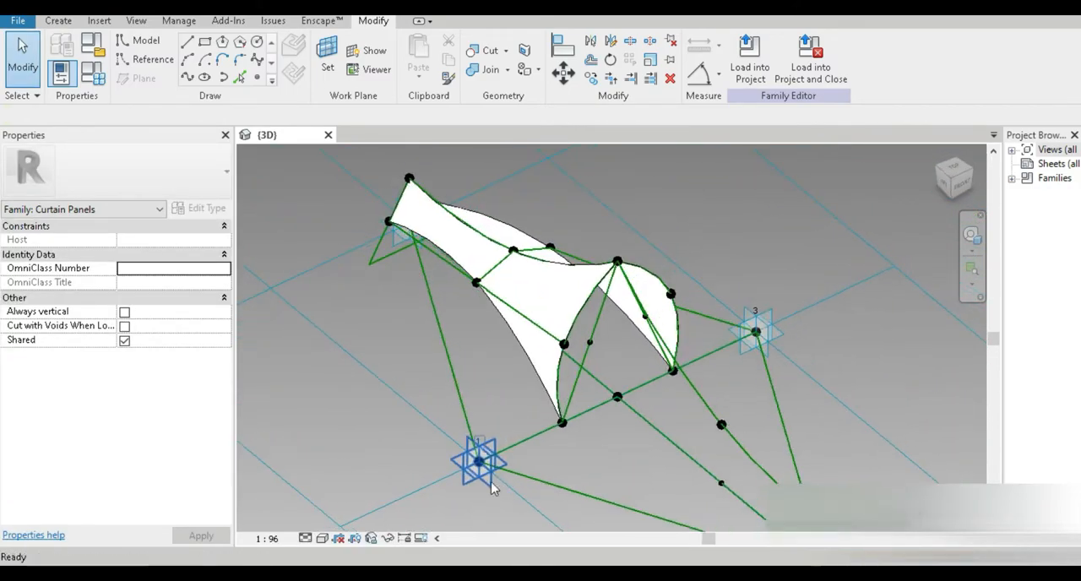
{"action": "middle_click_drag", "start_coordinate": [558, 451], "coordinate": [529, 365]}
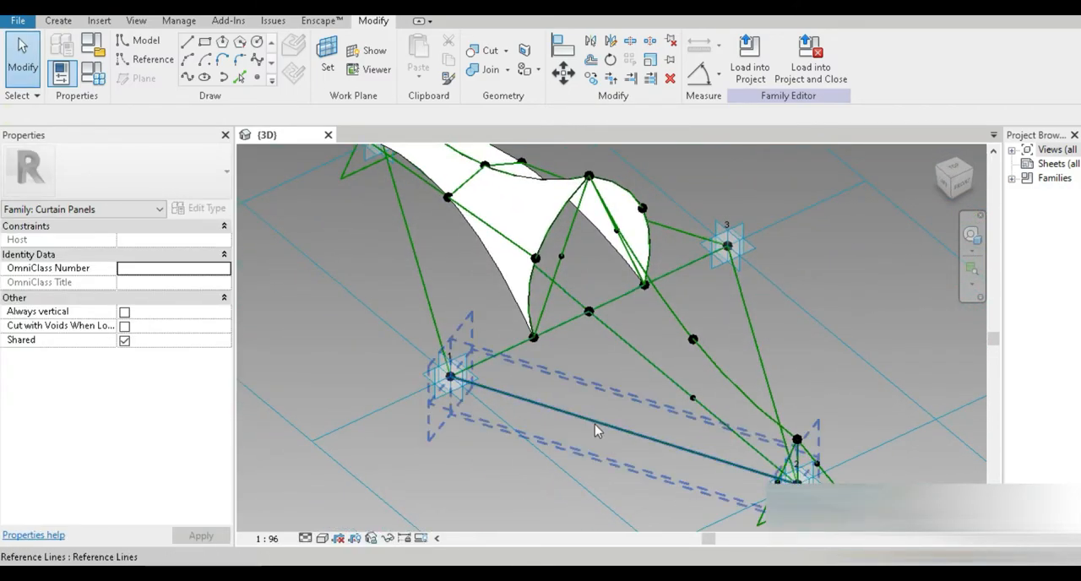
{"action": "middle_click_drag", "start_coordinate": [650, 471], "coordinate": [656, 477], "text": "shift"}
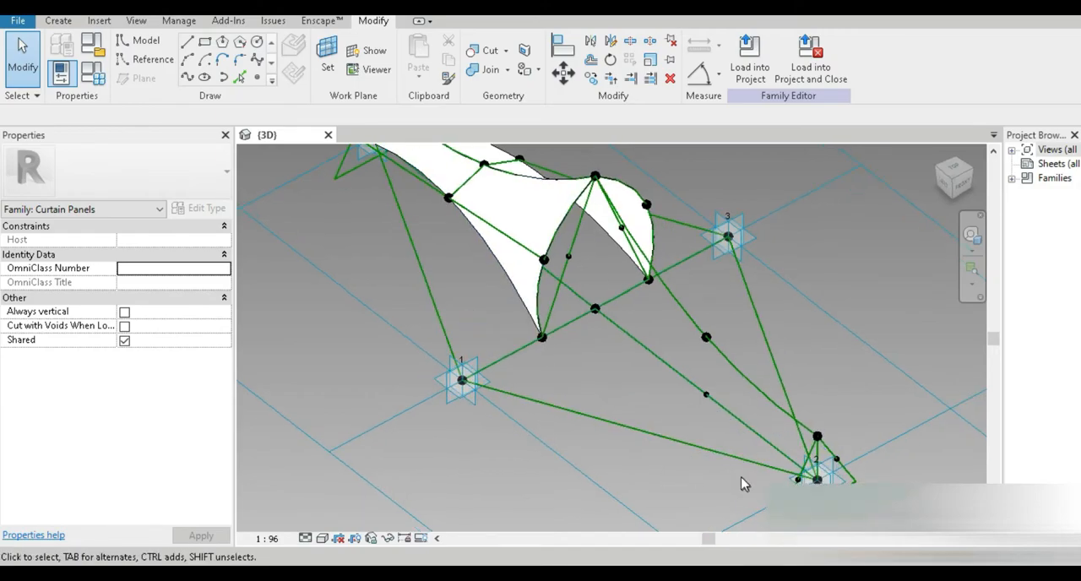
{"action": "scroll", "coordinate": [768, 474], "scroll_direction": "up", "scroll_amount": 3}
{"action": "middle_click_drag", "start_coordinate": [834, 478], "coordinate": [541, 436]}
{"action": "scroll", "coordinate": [743, 422], "scroll_direction": "up", "scroll_amount": 4}
{"action": "left_click", "coordinate": [353, 8]}
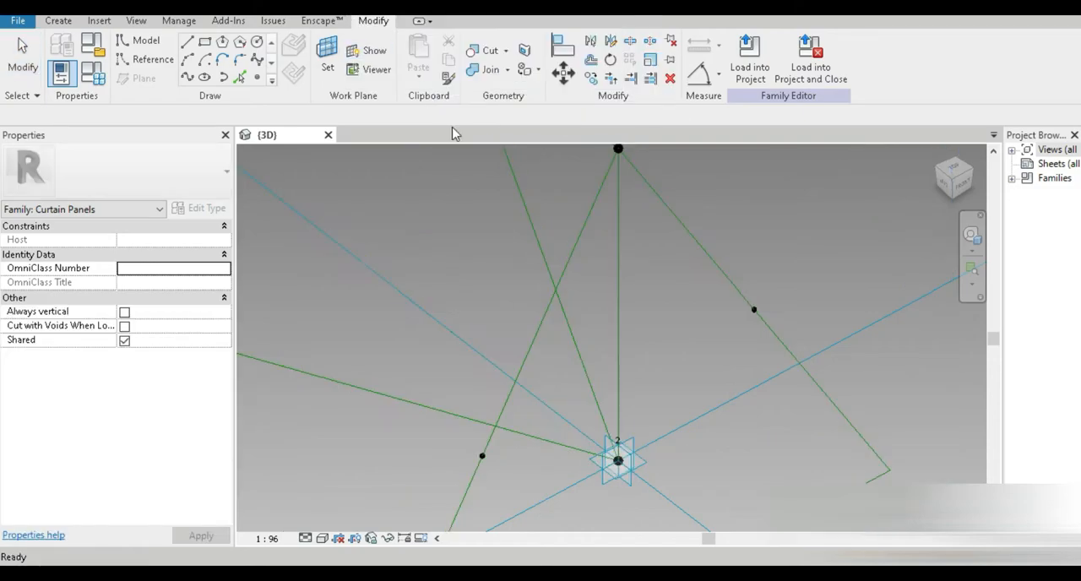
{"action": "middle_click_drag", "start_coordinate": [551, 371], "coordinate": [507, 440], "text": "shift"}
Step: Draw a reference line from the midpoint near placement point 2 to the lower end point of the spline
{"action": "left_click", "coordinate": [495, 446]}
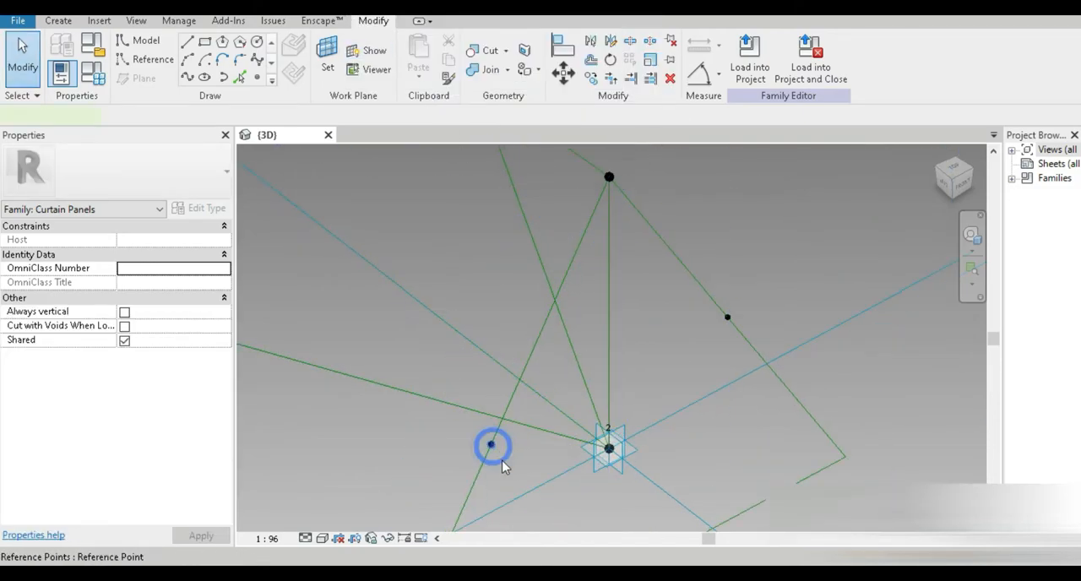
{"action": "scroll", "coordinate": [504, 463], "scroll_direction": "down", "scroll_amount": 7}
{"action": "middle_click_drag", "start_coordinate": [424, 418], "coordinate": [617, 468]}
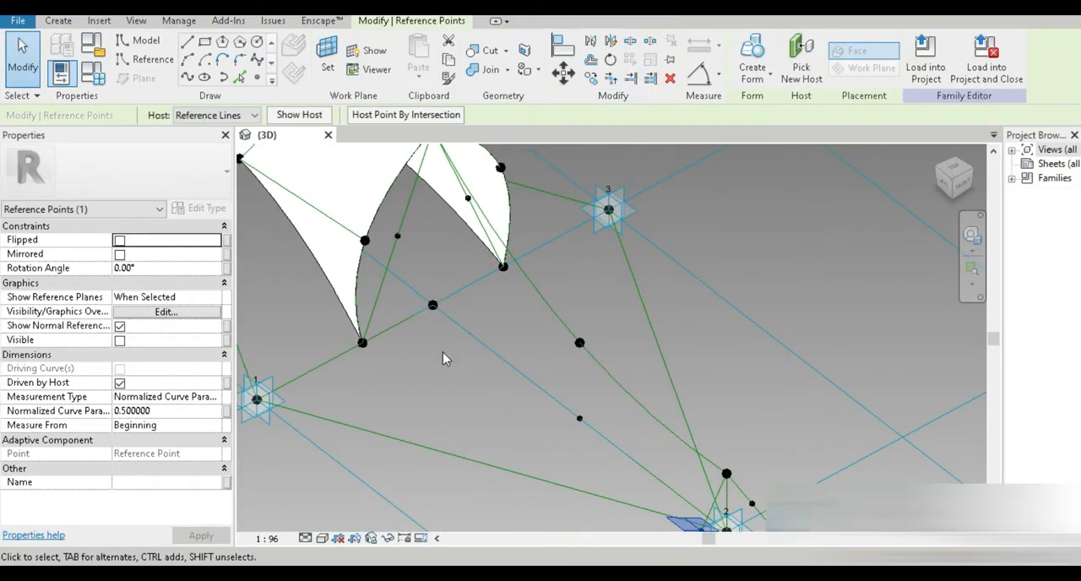
{"action": "middle_click_drag", "start_coordinate": [421, 333], "coordinate": [372, 325], "text": "shift"}
{"action": "left_click", "coordinate": [348, 311], "text": "ctrl"}
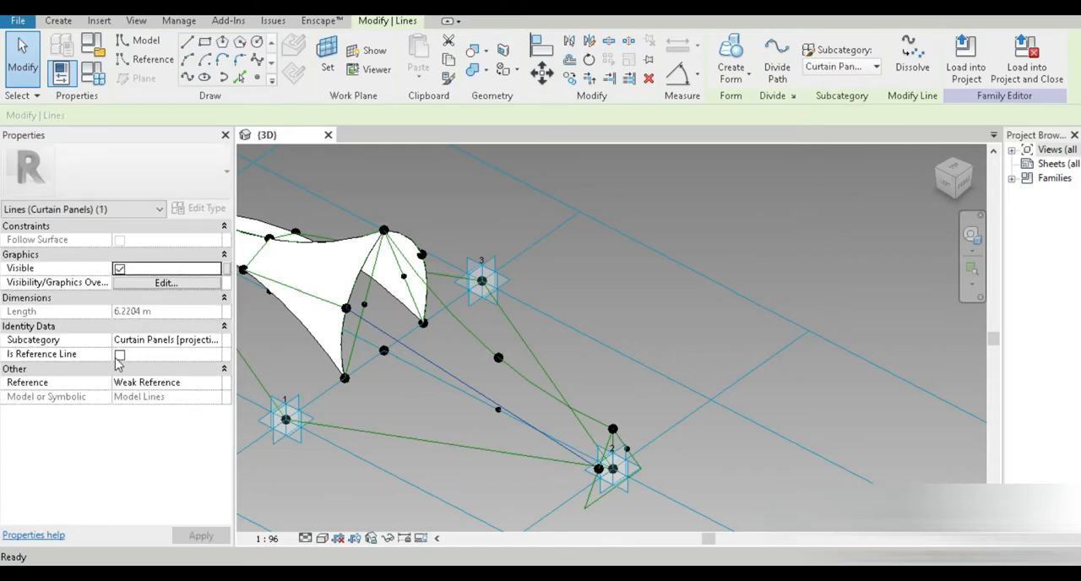
{"action": "left_click", "coordinate": [120, 353]}
Step: Draw a second reference line from the other spline's lower point to the midpoint beside placement point 2
{"action": "middle_click_drag", "start_coordinate": [475, 436], "coordinate": [285, 471], "text": "shift"}
{"action": "middle_click_drag", "start_coordinate": [433, 428], "coordinate": [434, 360]}
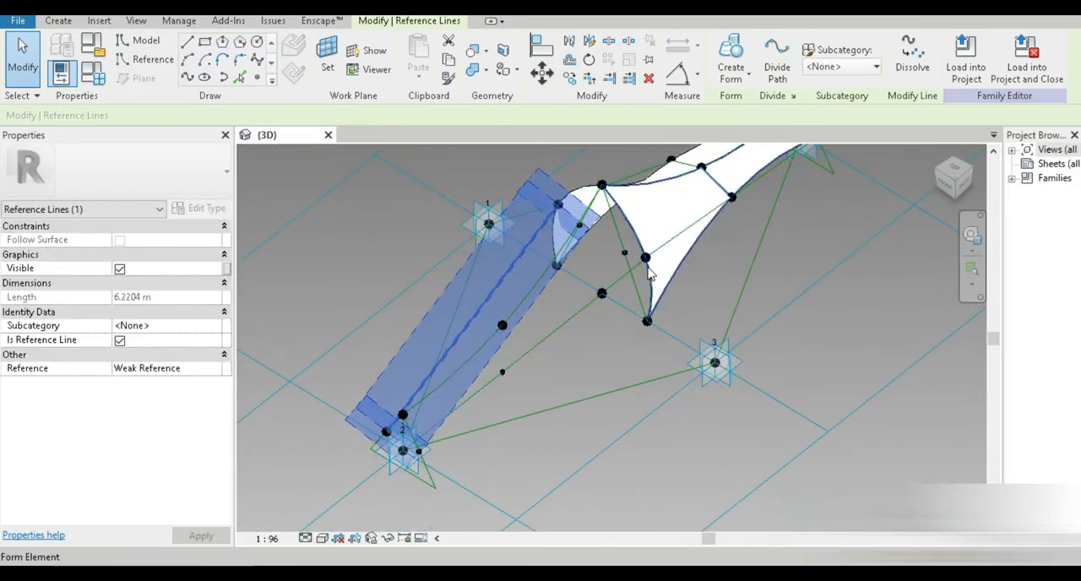
{"action": "left_click", "coordinate": [645, 258]}
{"action": "scroll", "coordinate": [472, 439], "scroll_direction": "up", "scroll_amount": 5}
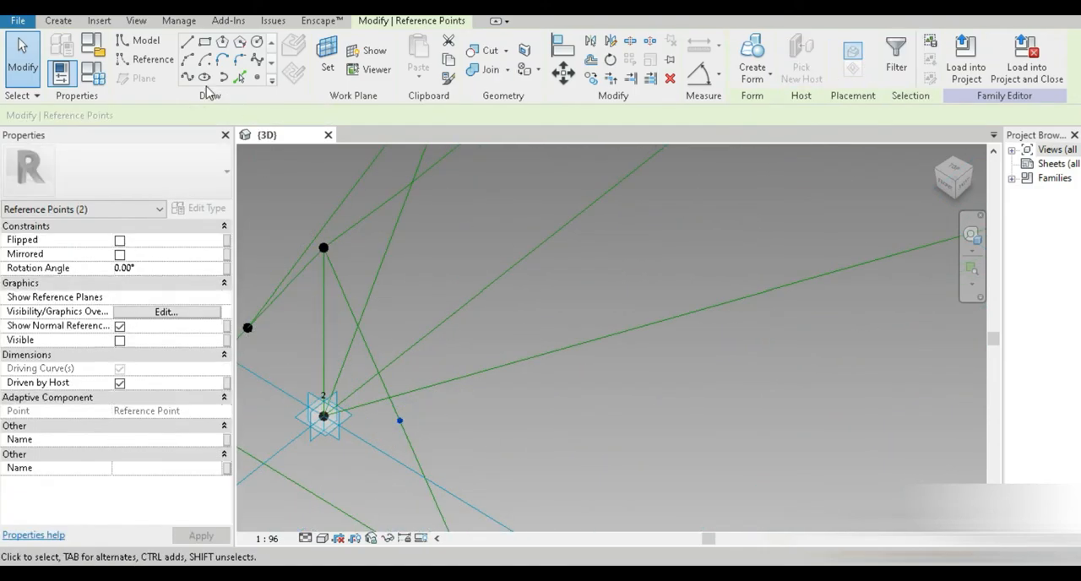
{"action": "left_click", "coordinate": [188, 77]}
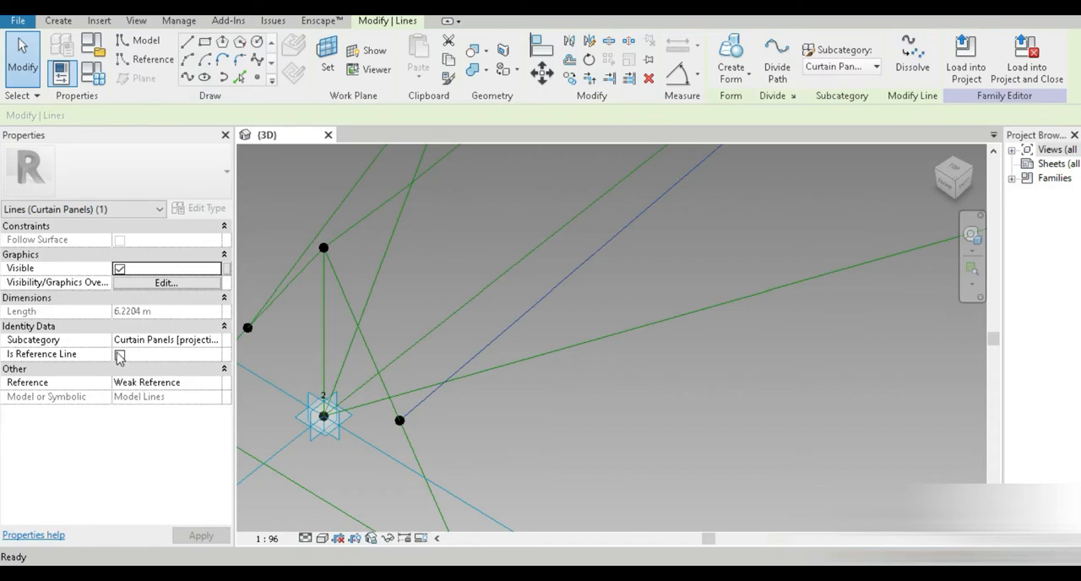
{"action": "left_click", "coordinate": [119, 354]}
Step: Place a reference point on the newly drawn reference line
{"action": "scroll", "coordinate": [576, 411], "scroll_direction": "down", "scroll_amount": 3}
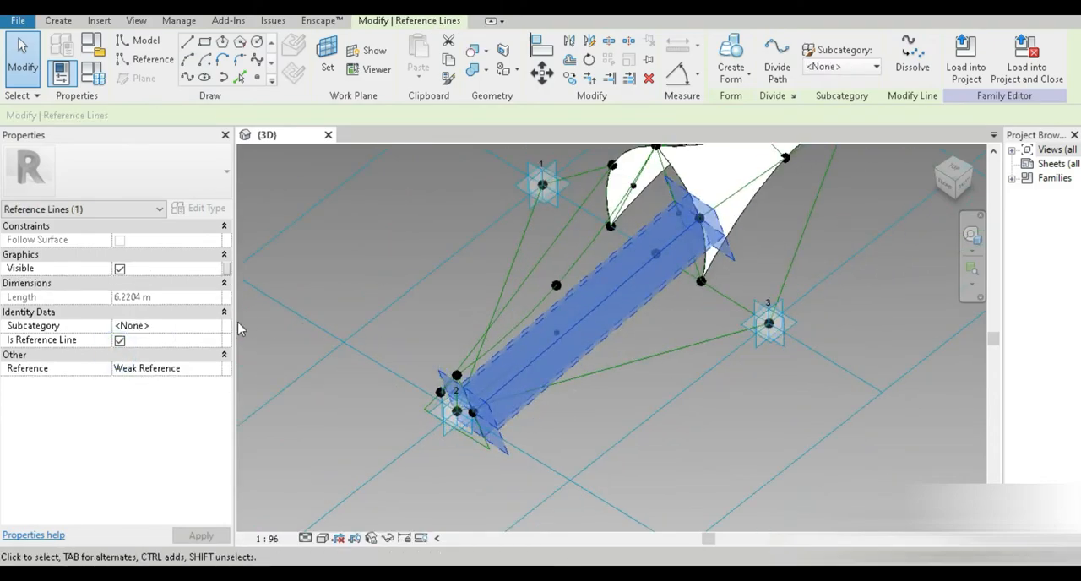
{"action": "left_click", "coordinate": [257, 77]}
{"action": "scroll", "coordinate": [576, 323], "scroll_direction": "up", "scroll_amount": 3}
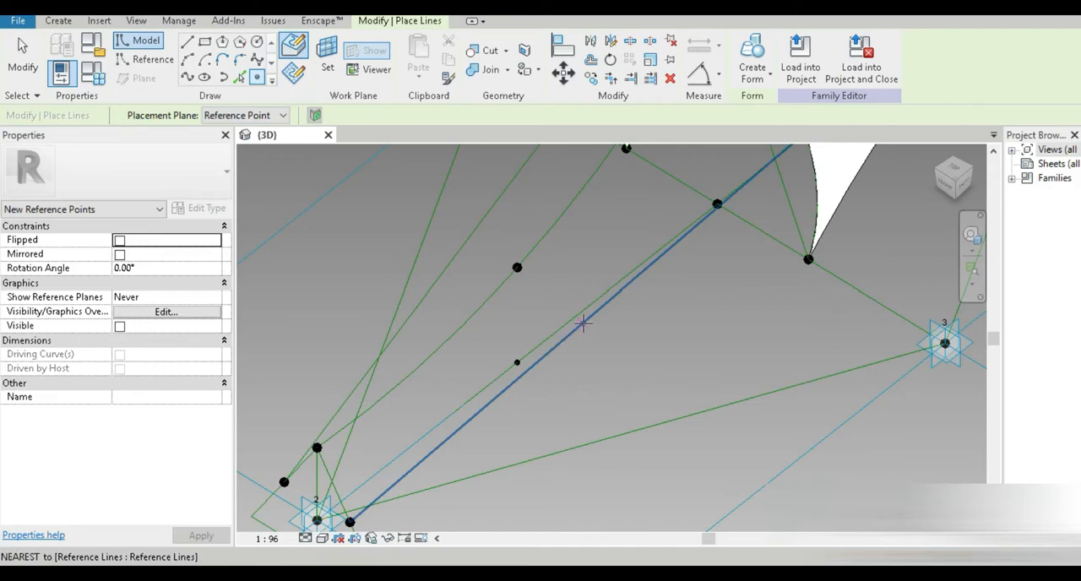
{"action": "left_click", "coordinate": [578, 327]}
{"action": "middle_click_drag", "start_coordinate": [579, 327], "coordinate": [727, 414], "text": "shift"}
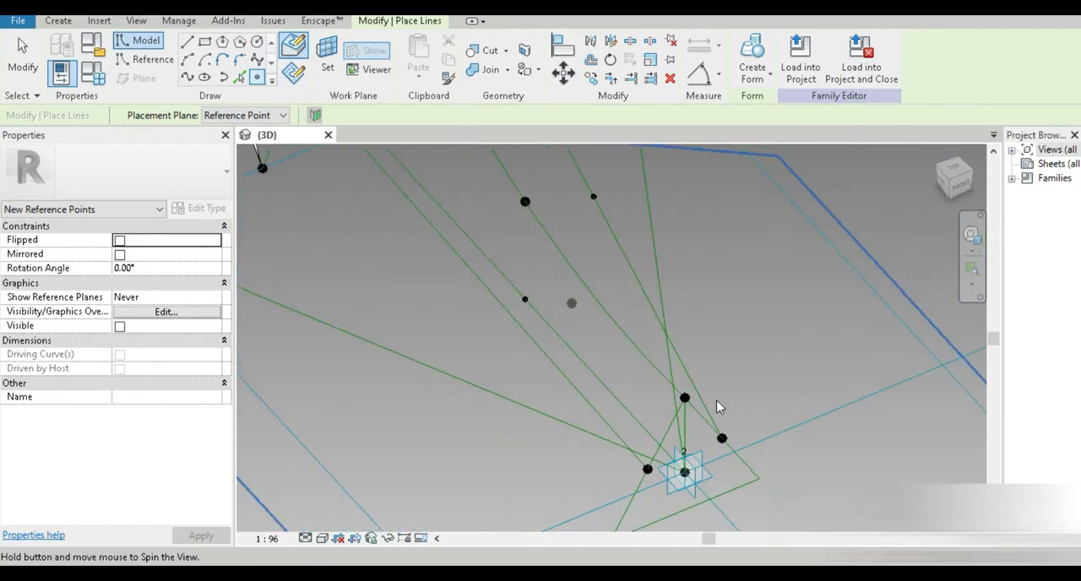
{"action": "middle_click_drag", "start_coordinate": [454, 321], "coordinate": [461, 386]}
{"action": "left_click", "coordinate": [463, 319]}
{"action": "key", "text": "Escape"}
{"action": "key", "text": "Escape"}
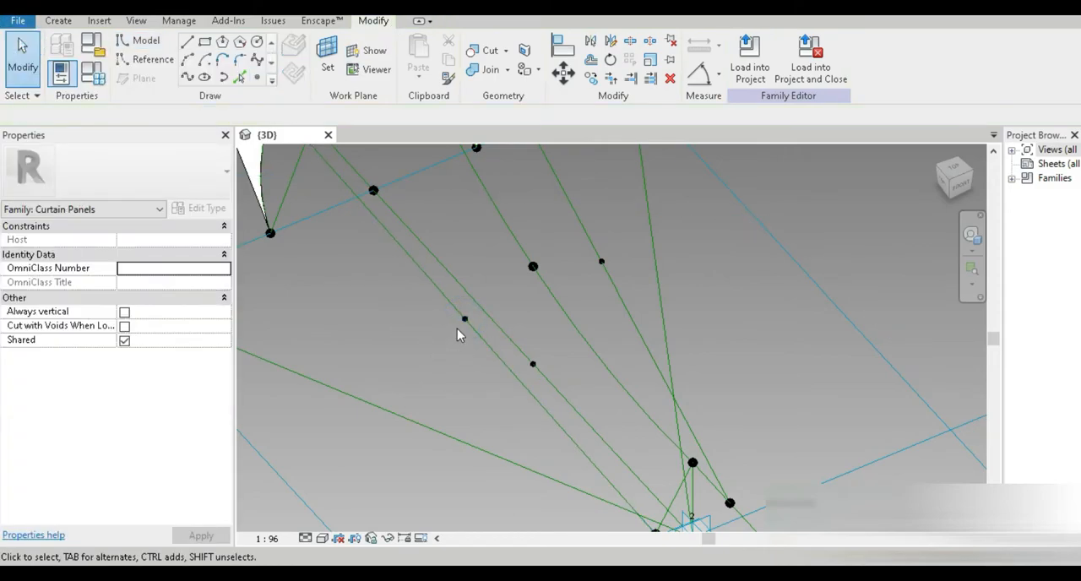
Step: Join the new point on the reference line and the adjacent midpoint point with a spline set as a reference line
{"action": "left_click", "coordinate": [463, 319]}
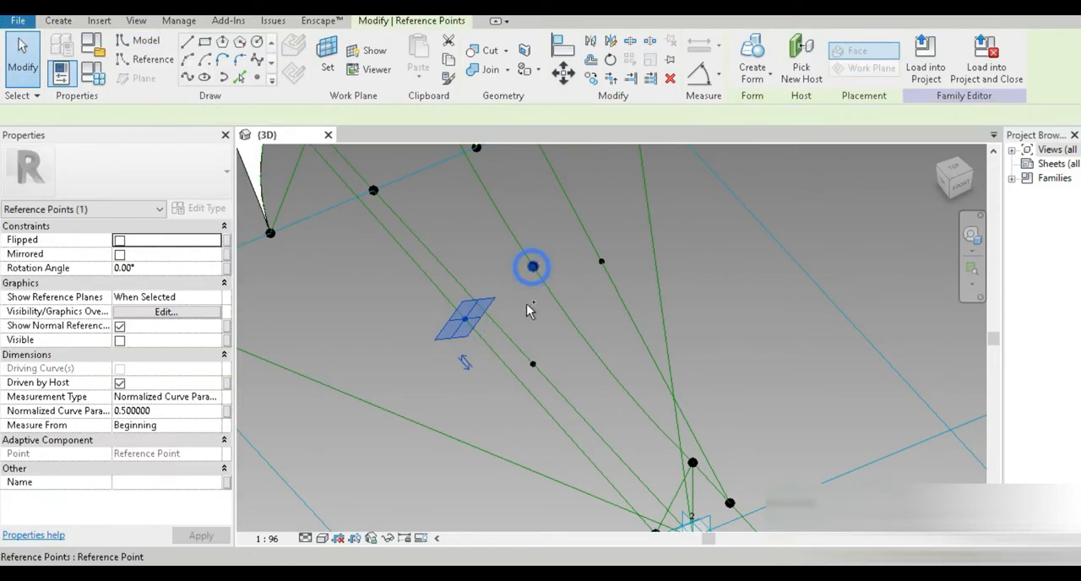
{"action": "left_click", "coordinate": [532, 266], "text": "ctrl"}
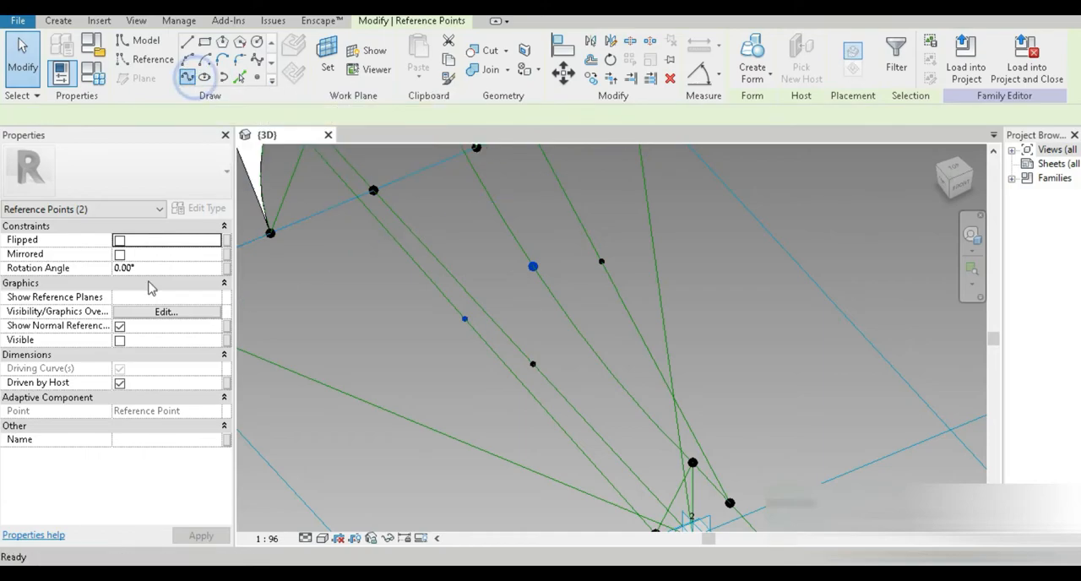
{"action": "left_click", "coordinate": [120, 355]}
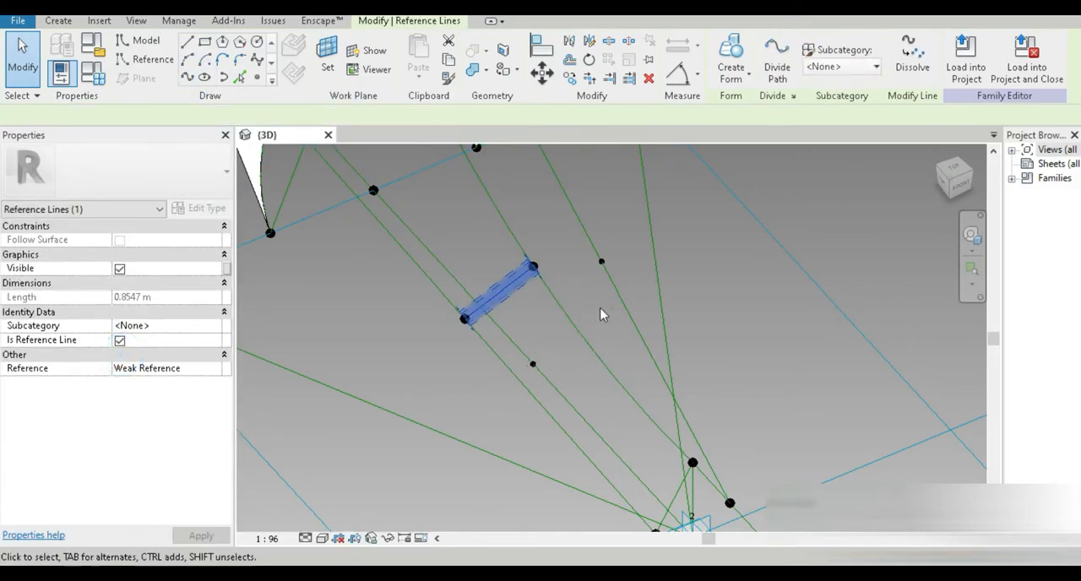
Step: Join that midpoint point to the point on the neighbouring diagonal line with another spline set as a reference line
{"action": "left_click", "coordinate": [537, 266]}
{"action": "left_click", "coordinate": [558, 265]}
{"action": "left_click", "coordinate": [533, 267]}
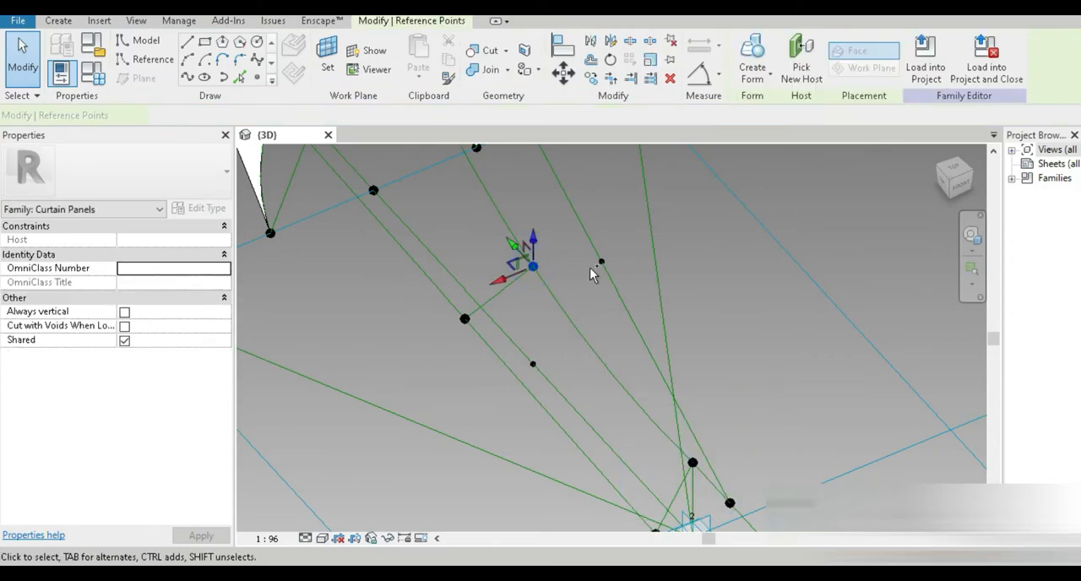
{"action": "left_click", "coordinate": [601, 261], "text": "ctrl"}
{"action": "left_click", "coordinate": [187, 77]}
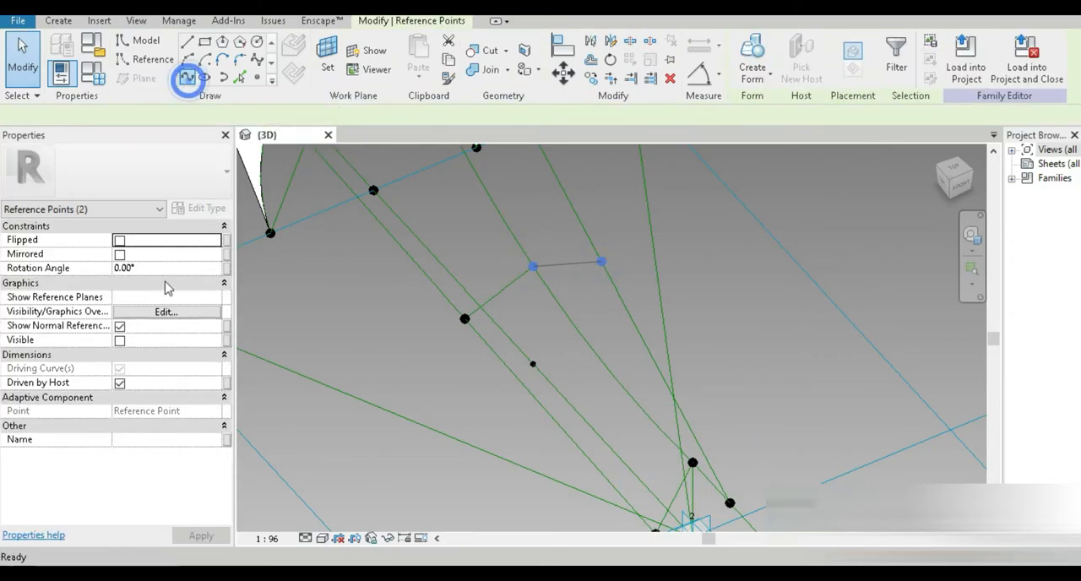
{"action": "left_click", "coordinate": [119, 355]}
Step: Orbit and select reference line chains around placement point 2 to check the profiles
{"action": "middle_click_drag", "start_coordinate": [424, 453], "coordinate": [335, 293], "text": "shift"}
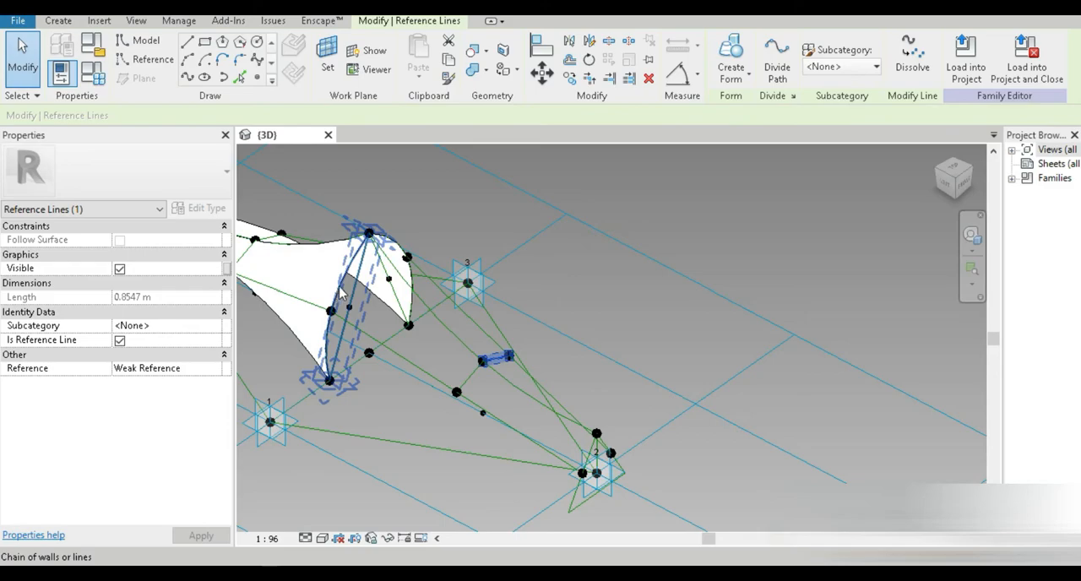
{"action": "scroll", "coordinate": [341, 291], "scroll_direction": "up", "scroll_amount": 3}
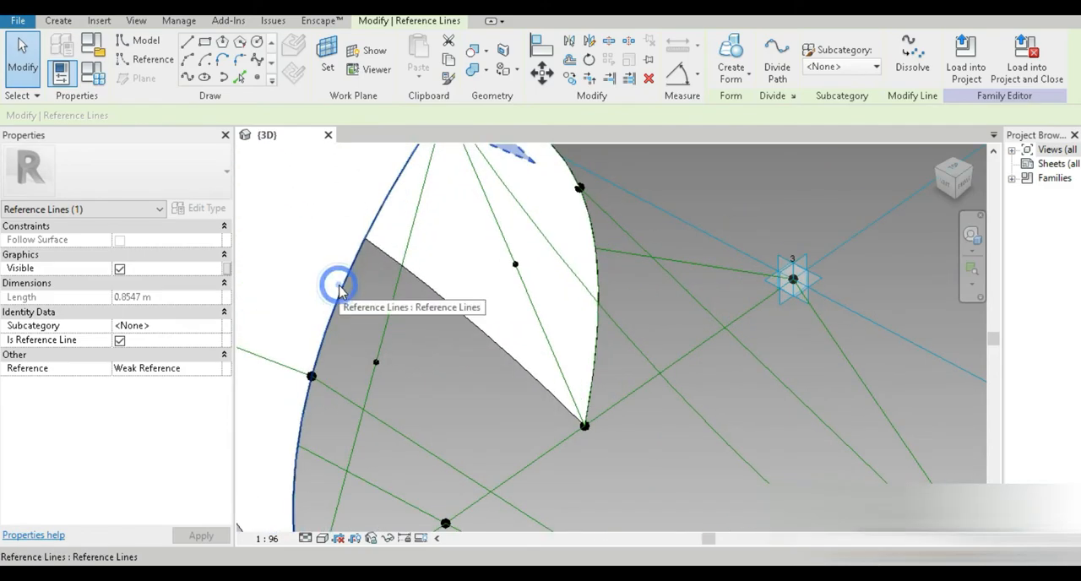
{"action": "left_click", "coordinate": [338, 282]}
{"action": "scroll", "coordinate": [337, 282], "scroll_direction": "down", "scroll_amount": 3}
{"action": "key", "text": "Tab"}
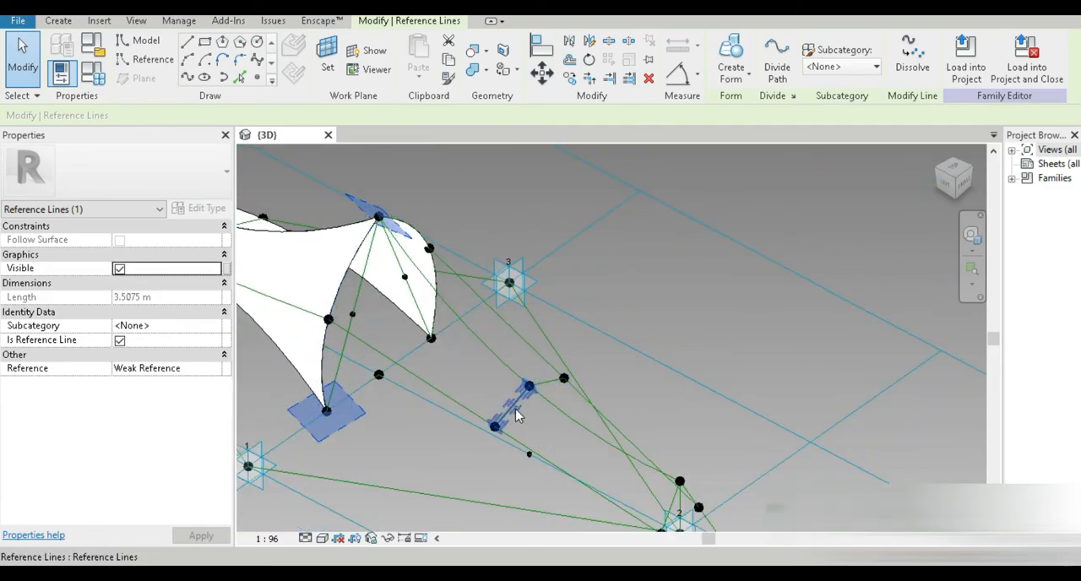
{"action": "left_click", "coordinate": [515, 408], "text": "ctrl"}
{"action": "middle_click_drag", "start_coordinate": [557, 393], "coordinate": [506, 283]}
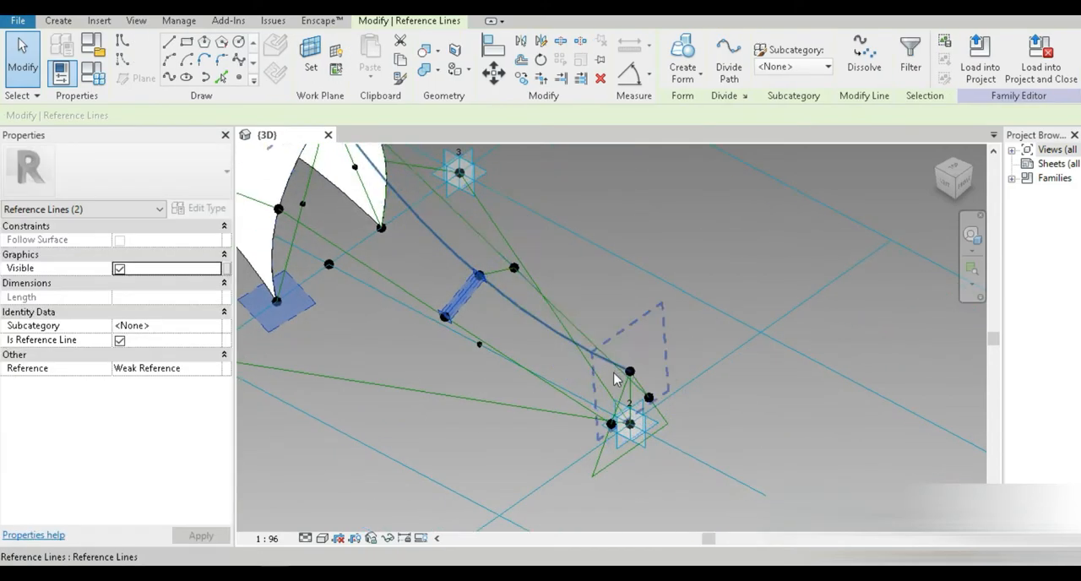
{"action": "scroll", "coordinate": [614, 374], "scroll_direction": "up", "scroll_amount": 3}
{"action": "key", "text": "Tab"}
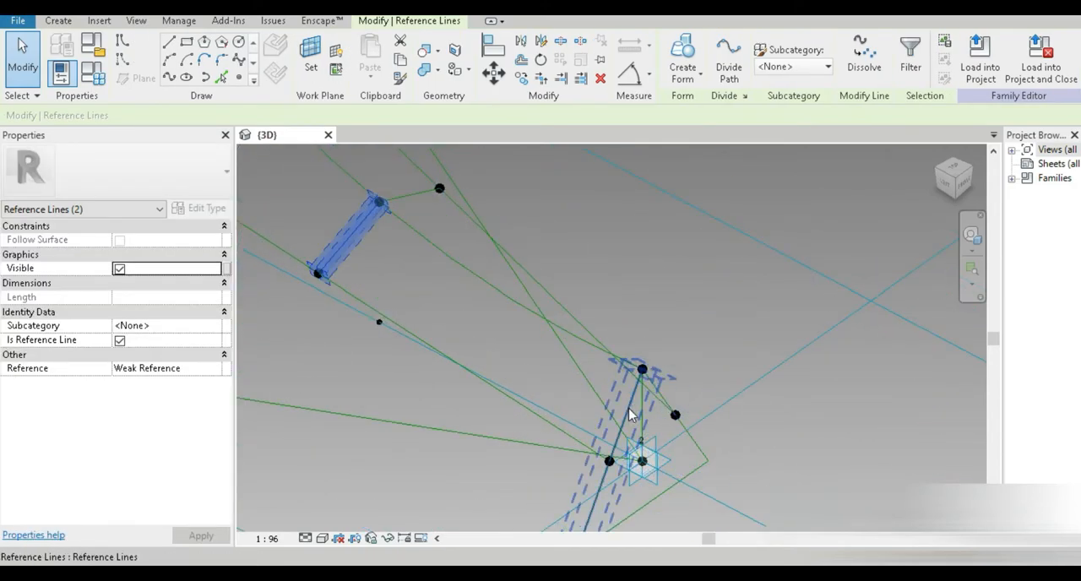
{"action": "middle_click_drag", "start_coordinate": [642, 419], "coordinate": [638, 334]}
{"action": "left_click", "coordinate": [823, 384]}
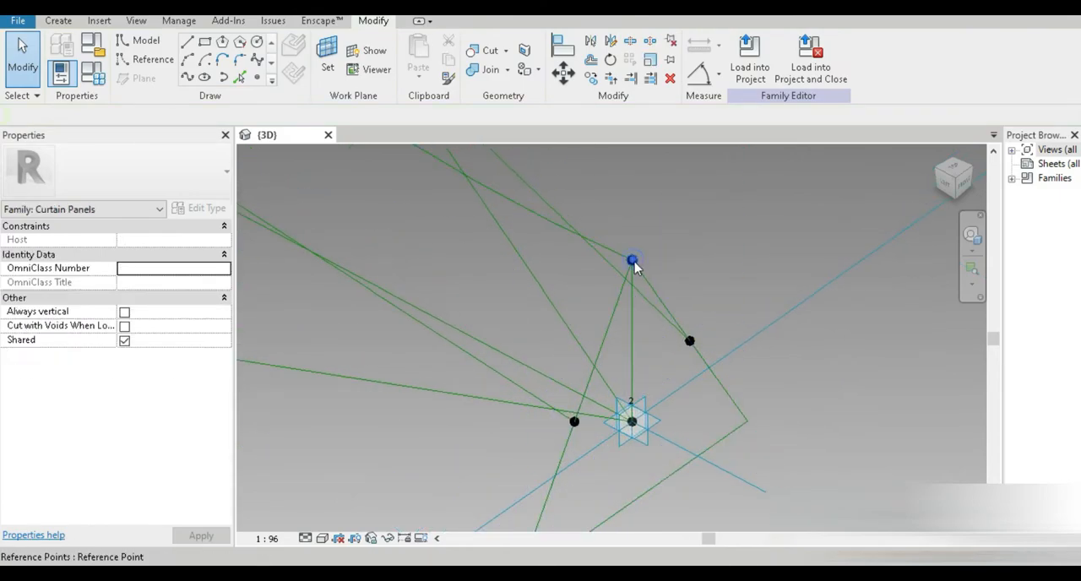
Step: Draw a reference line from the raised point above placement point 2 to the point on the lower-left line
{"action": "left_click", "coordinate": [634, 263]}
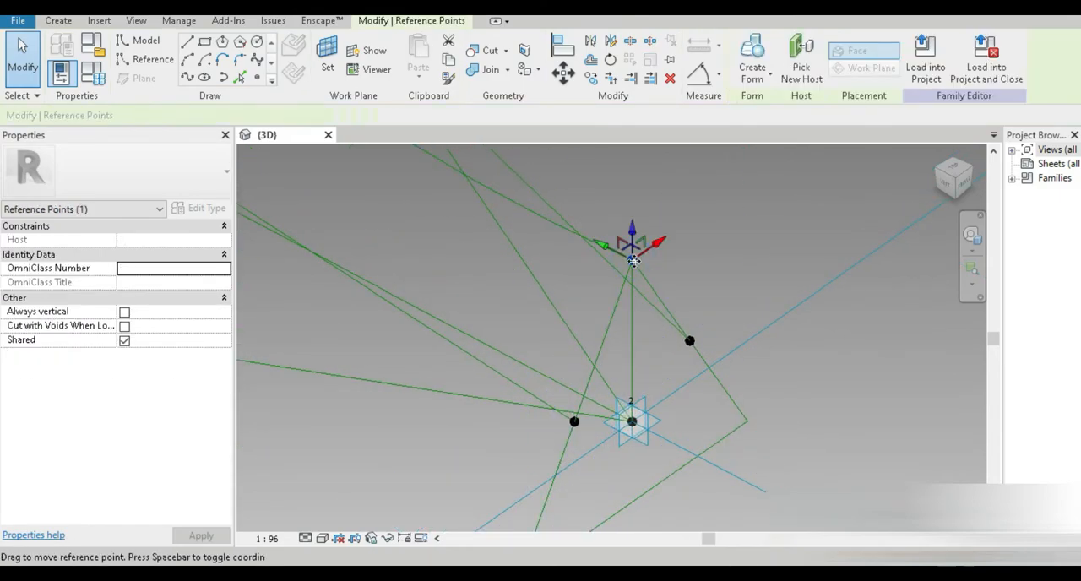
{"action": "left_click", "coordinate": [574, 421], "text": "ctrl"}
{"action": "left_click", "coordinate": [179, 79]}
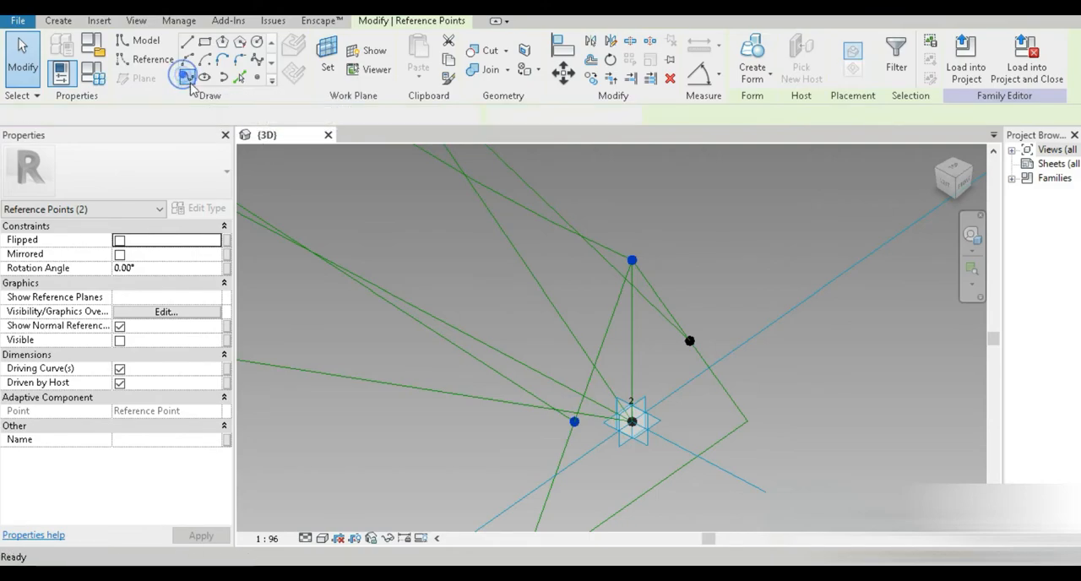
{"action": "left_click", "coordinate": [119, 355]}
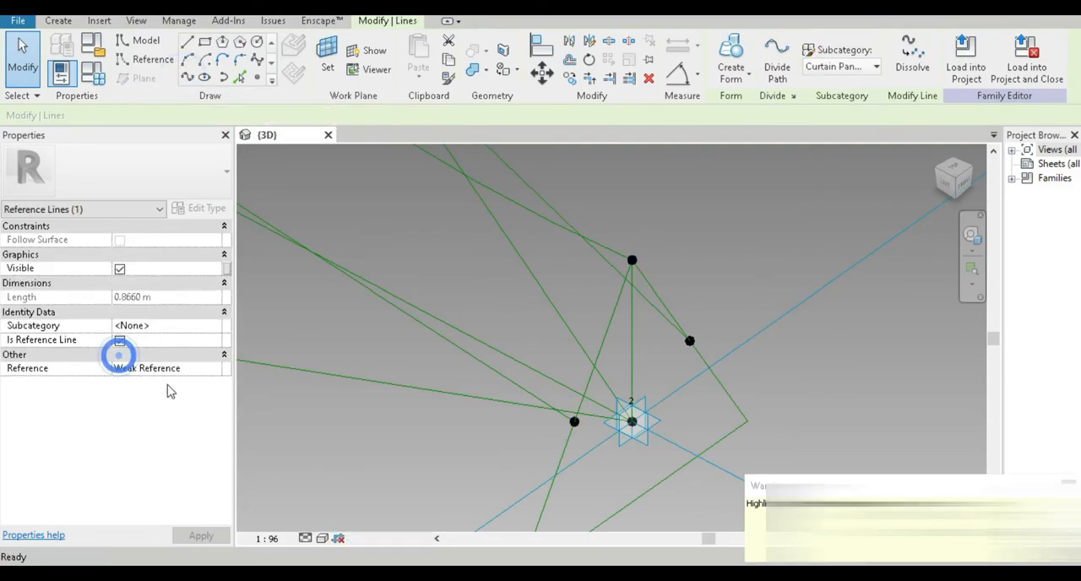
{"action": "key", "text": "Escape"}
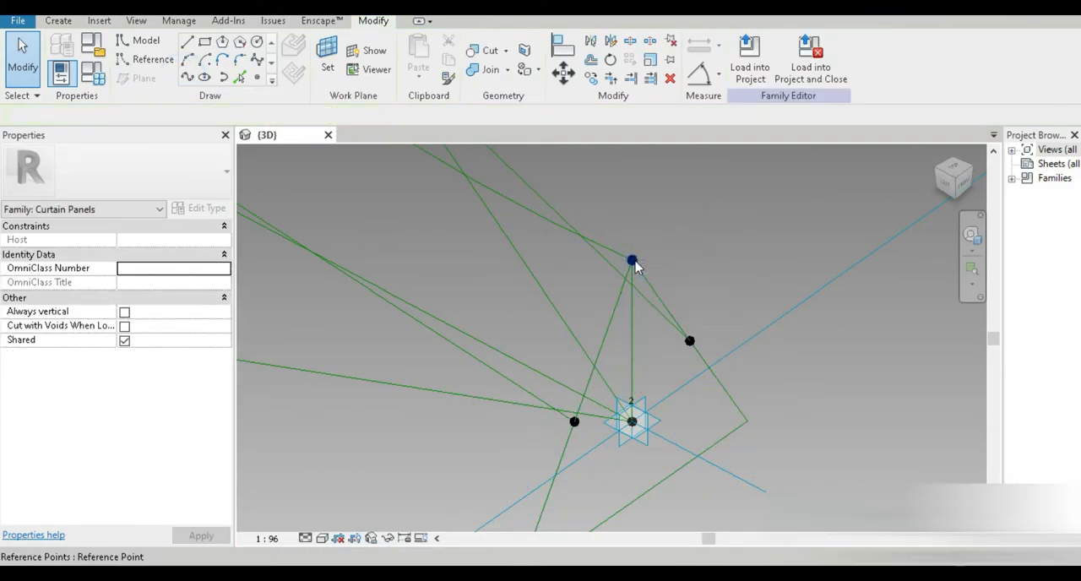
Step: Draw a reference line from the raised point above placement point 2 to the point on the right-hand line
{"action": "left_click", "coordinate": [633, 262]}
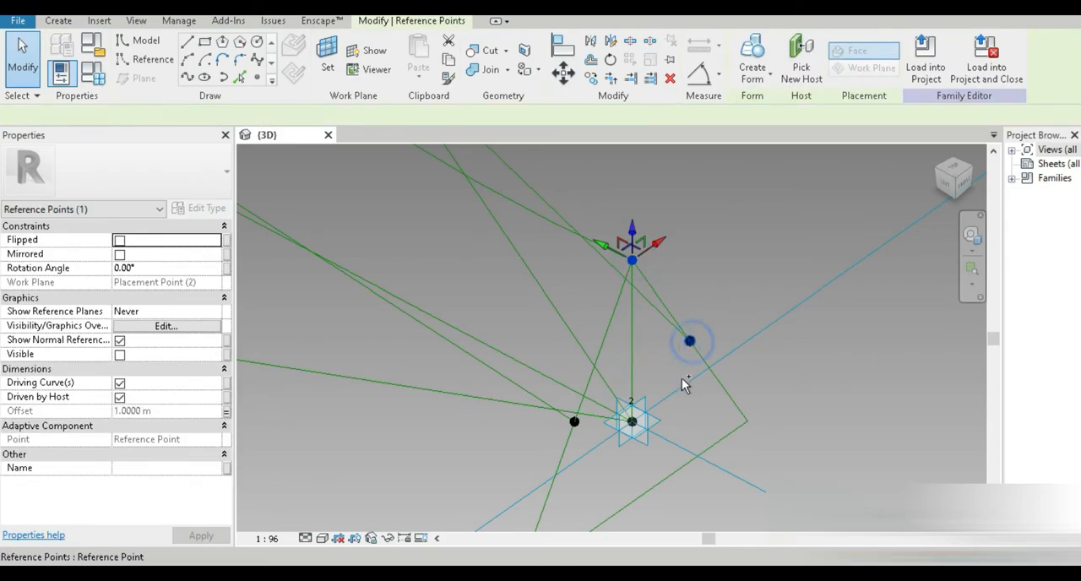
{"action": "left_click", "coordinate": [689, 341], "text": "ctrl"}
{"action": "left_click", "coordinate": [195, 78]}
{"action": "left_click", "coordinate": [119, 355]}
{"action": "key", "text": "Escape"}
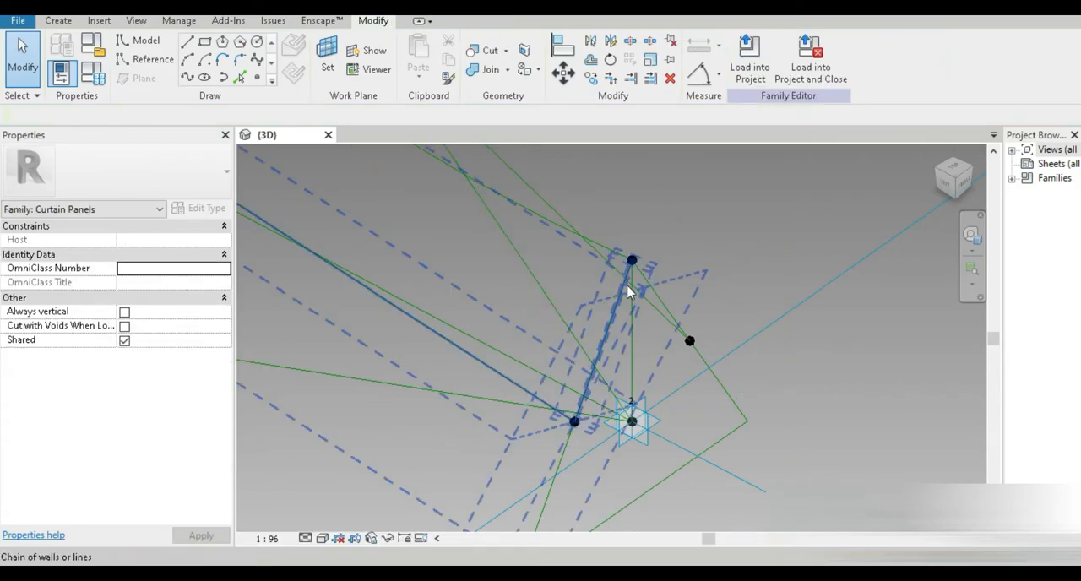
Step: Select the three reference lines on the placement point 1 side and create a surface form between them
{"action": "key", "text": "Tab"}
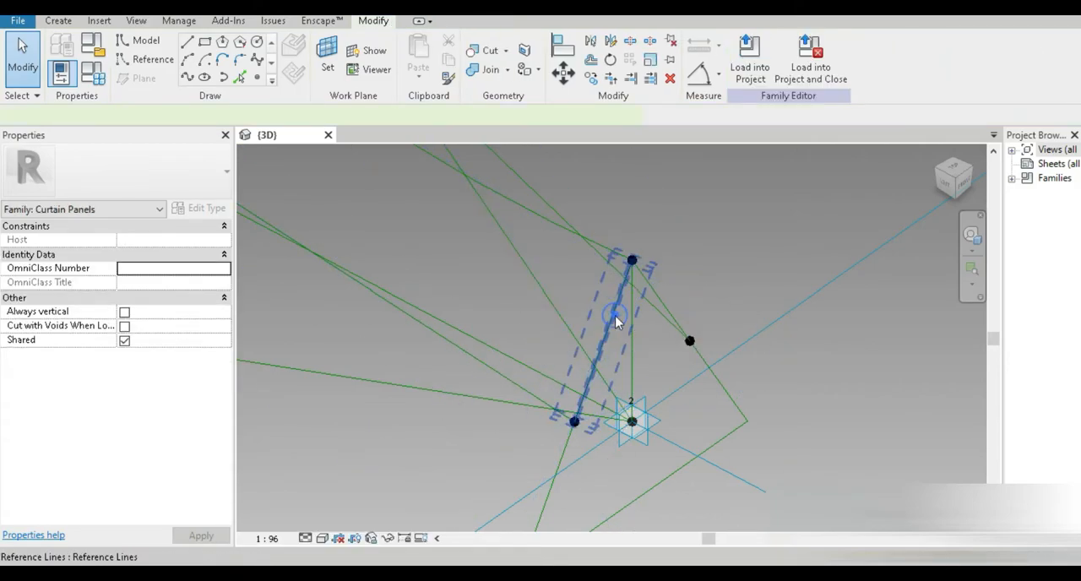
{"action": "left_click", "coordinate": [616, 322]}
{"action": "scroll", "coordinate": [599, 386], "scroll_direction": "down", "scroll_amount": 3}
{"action": "middle_click_drag", "start_coordinate": [512, 346], "coordinate": [733, 457]}
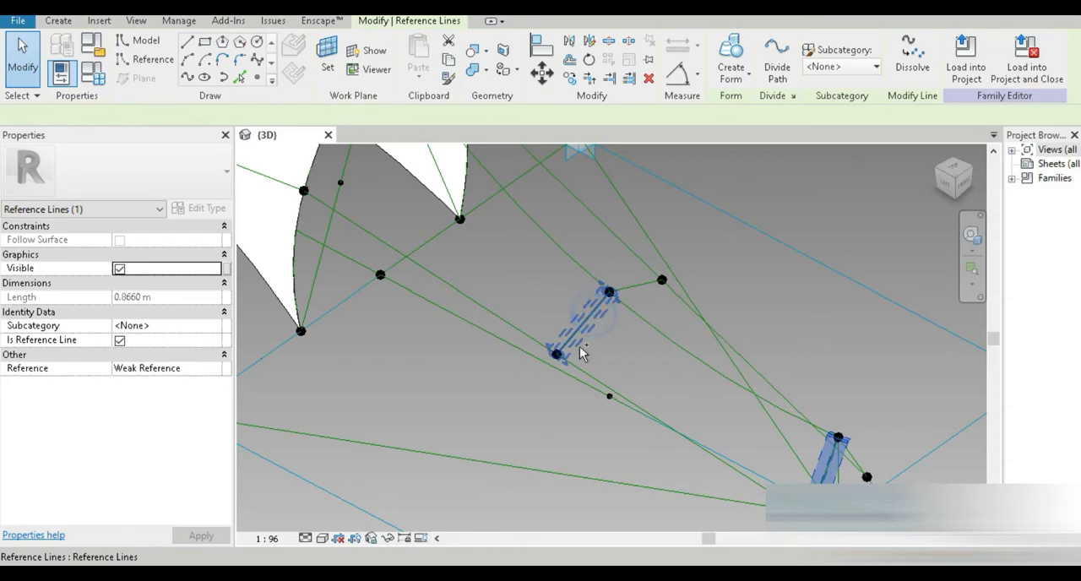
{"action": "left_click", "coordinate": [594, 323], "text": "ctrl"}
{"action": "scroll", "coordinate": [516, 405], "scroll_direction": "down", "scroll_amount": 2}
{"action": "middle_click_drag", "start_coordinate": [590, 416], "coordinate": [766, 516]}
{"action": "scroll", "coordinate": [577, 386], "scroll_direction": "up", "scroll_amount": 2}
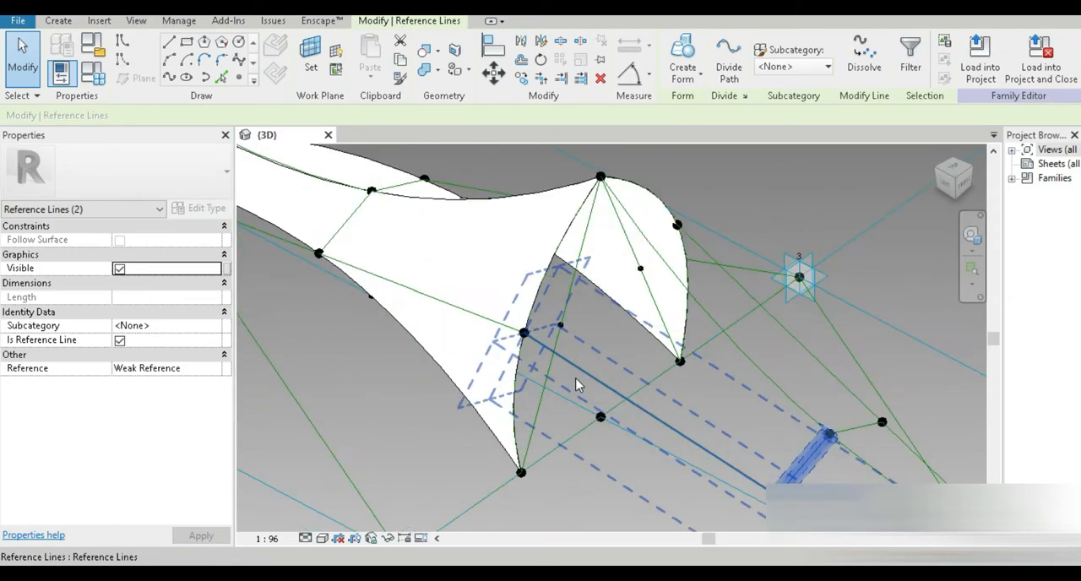
{"action": "key", "text": "Tab"}
{"action": "key", "text": "Tab"}
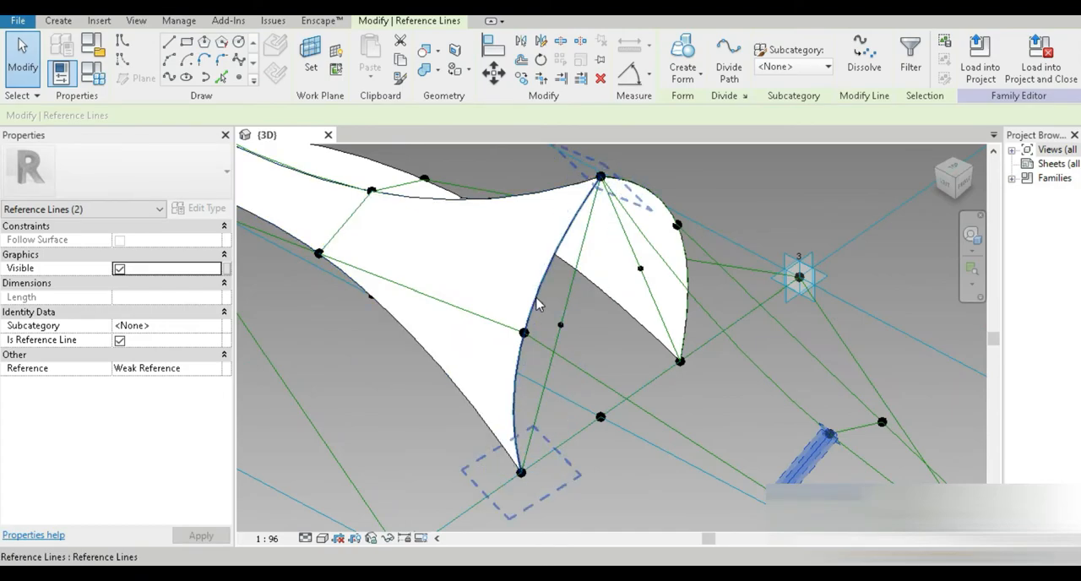
{"action": "left_click", "coordinate": [538, 302], "text": "ctrl"}
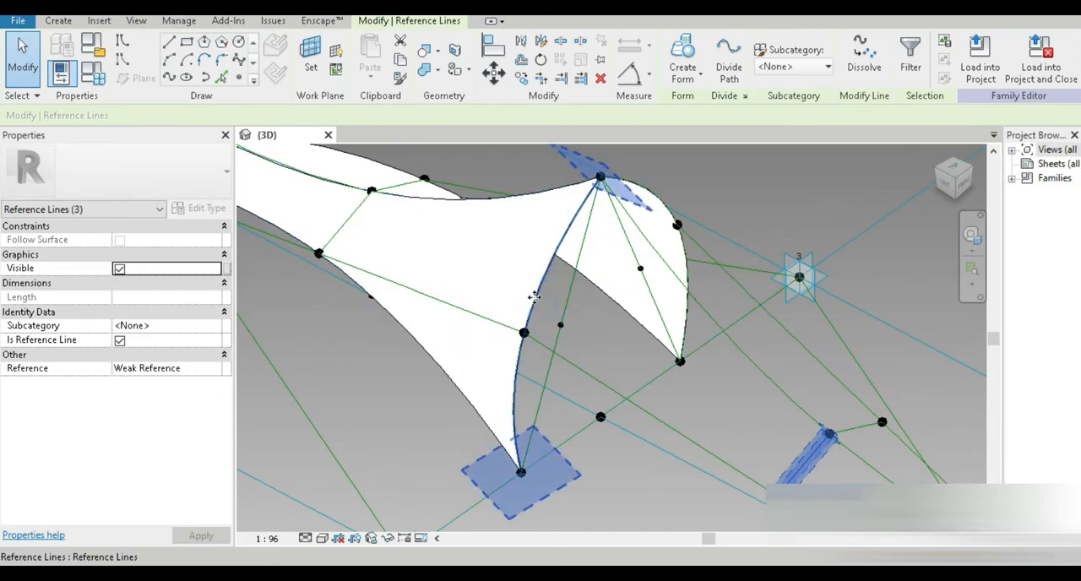
{"action": "scroll", "coordinate": [538, 303], "scroll_direction": "down", "scroll_amount": 3}
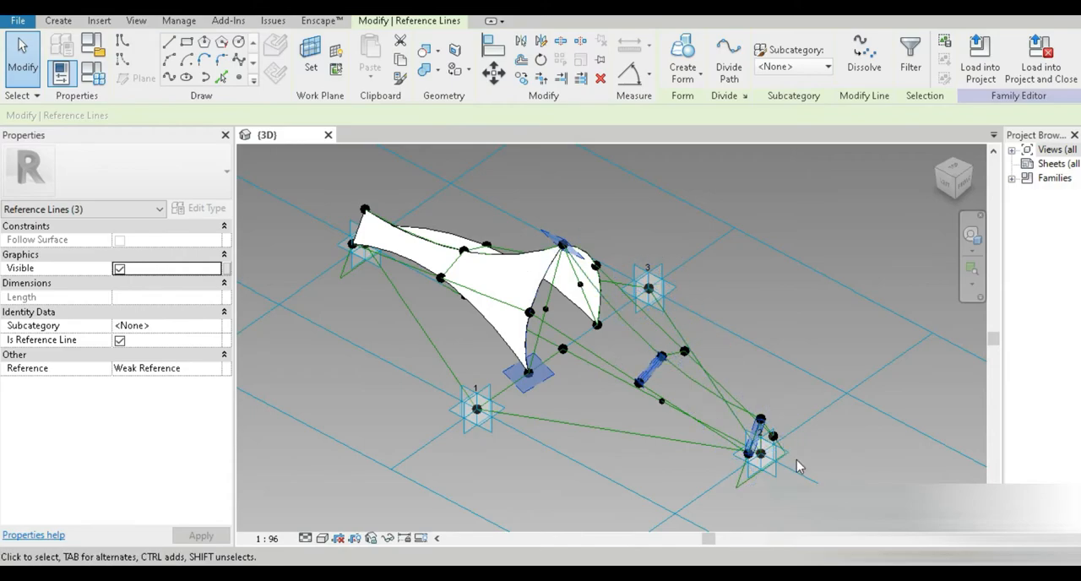
{"action": "scroll", "coordinate": [748, 442], "scroll_direction": "up", "scroll_amount": 1}
{"action": "left_click", "coordinate": [671, 64]}
Step: Select the three reference lines on the placement point 3 side and create a surface form between them
{"action": "middle_click_drag", "start_coordinate": [760, 299], "coordinate": [536, 270], "text": "shift"}
{"action": "scroll", "coordinate": [649, 334], "scroll_direction": "up", "scroll_amount": 2}
{"action": "middle_click_drag", "start_coordinate": [674, 355], "coordinate": [762, 338], "text": "shift"}
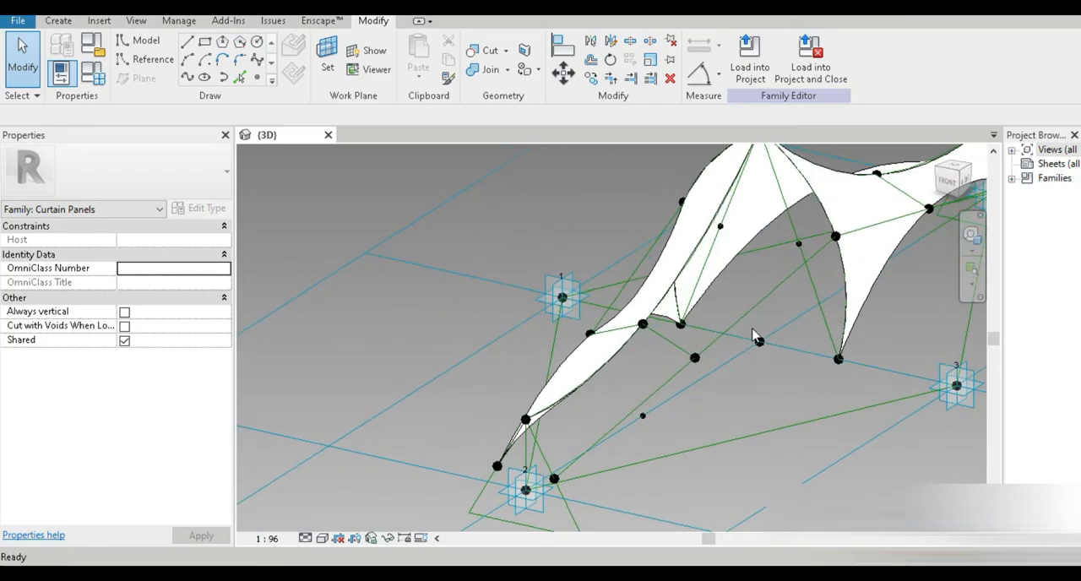
{"action": "scroll", "coordinate": [654, 470], "scroll_direction": "up", "scroll_amount": 1}
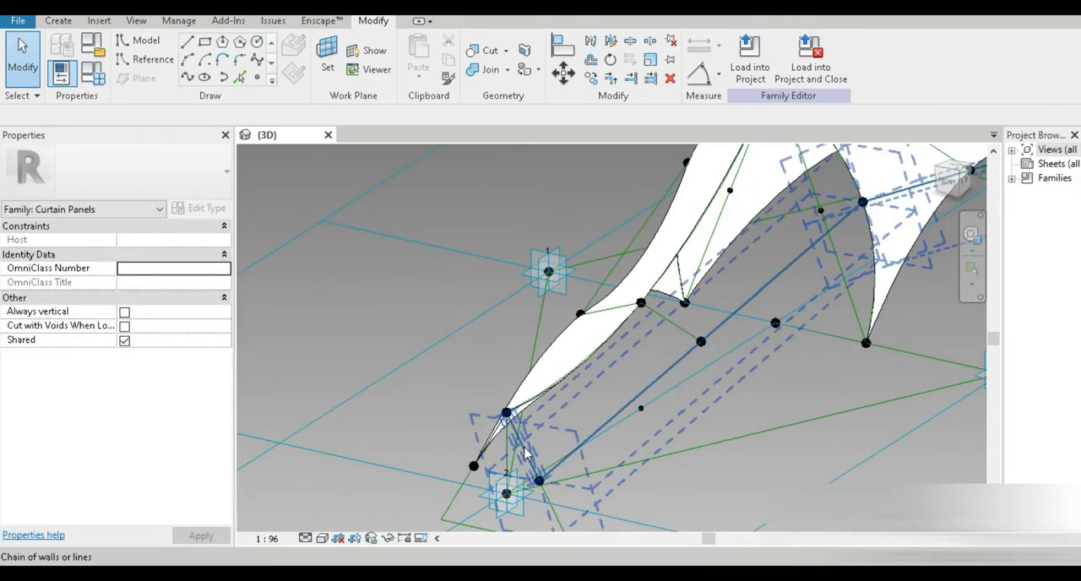
{"action": "key", "text": "Tab"}
{"action": "left_click", "coordinate": [650, 401]}
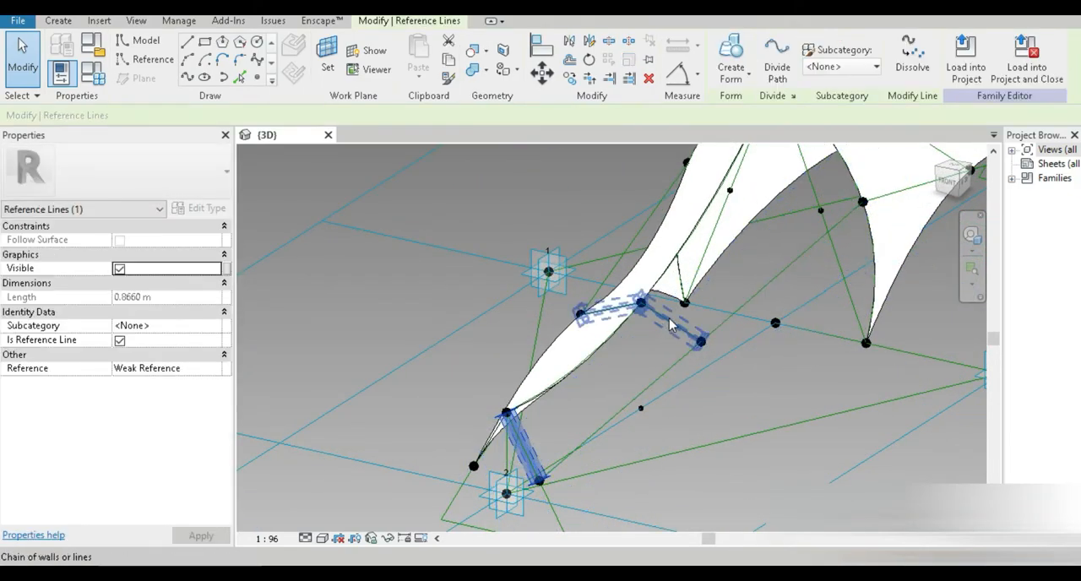
{"action": "left_click", "coordinate": [669, 320], "text": "ctrl"}
{"action": "scroll", "coordinate": [667, 332], "scroll_direction": "down", "scroll_amount": 3}
{"action": "middle_click_drag", "start_coordinate": [795, 228], "coordinate": [705, 301]}
{"action": "scroll", "coordinate": [704, 302], "scroll_direction": "up", "scroll_amount": 6}
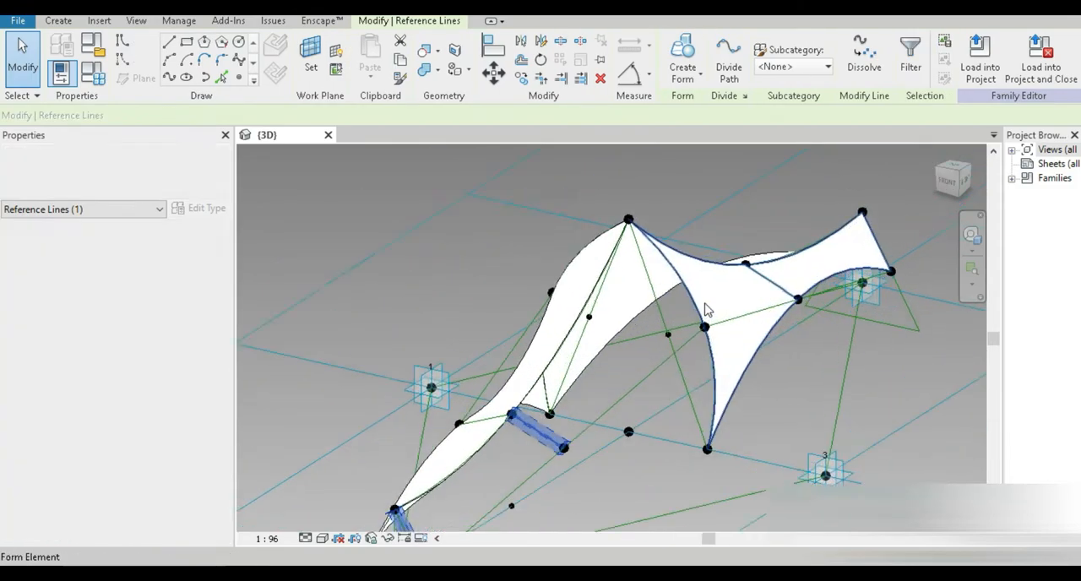
{"action": "key", "text": "Tab"}
{"action": "key", "text": "Tab"}
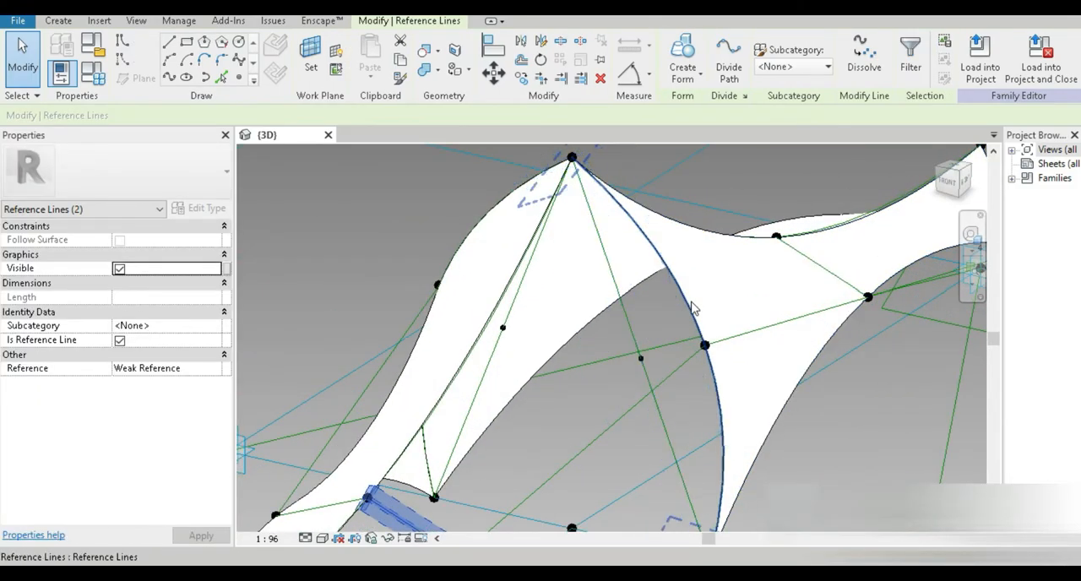
{"action": "left_click", "coordinate": [690, 306], "text": "ctrl"}
{"action": "scroll", "coordinate": [690, 306], "scroll_direction": "down", "scroll_amount": 3}
{"action": "left_click", "coordinate": [683, 56]}
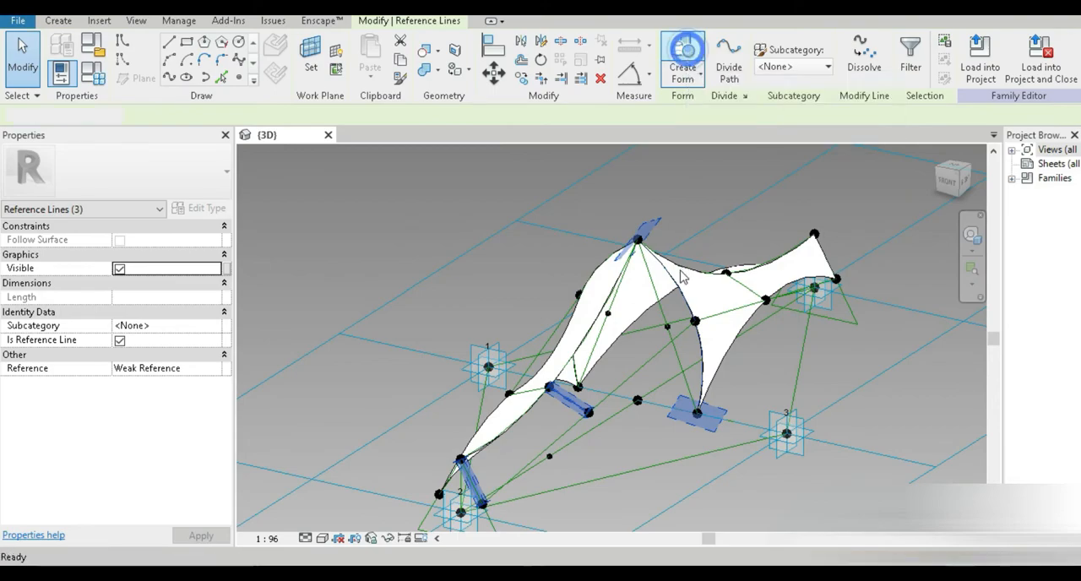
{"action": "middle_click_drag", "start_coordinate": [706, 317], "coordinate": [661, 285], "text": "shift"}
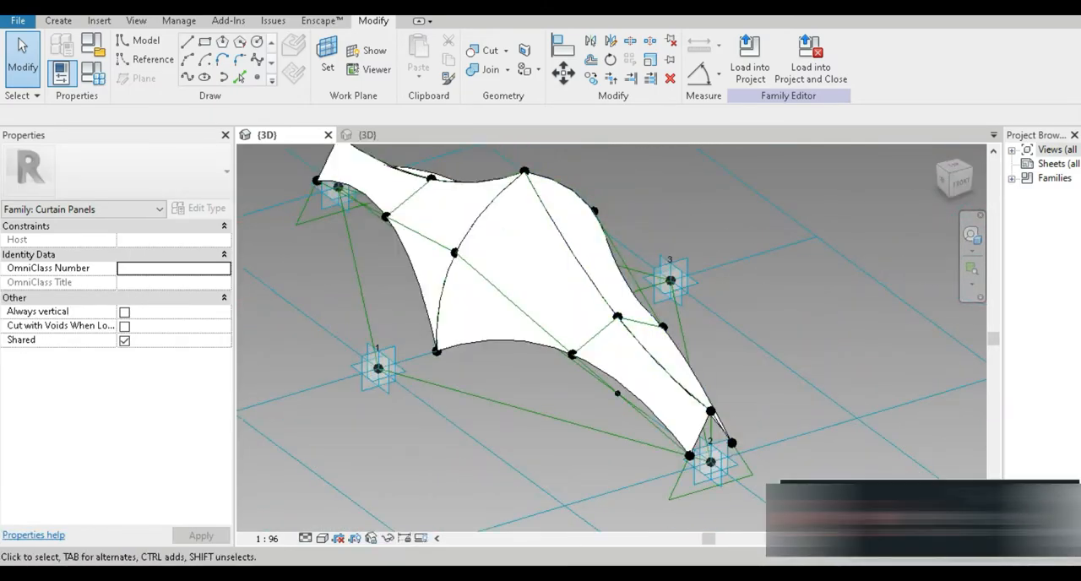
Step: Set the extreme points offset family parameter to 0.9 m and apply it
{"action": "middle_click_drag", "start_coordinate": [778, 436], "coordinate": [784, 405], "text": "shift"}
{"action": "left_click", "coordinate": [93, 73]}
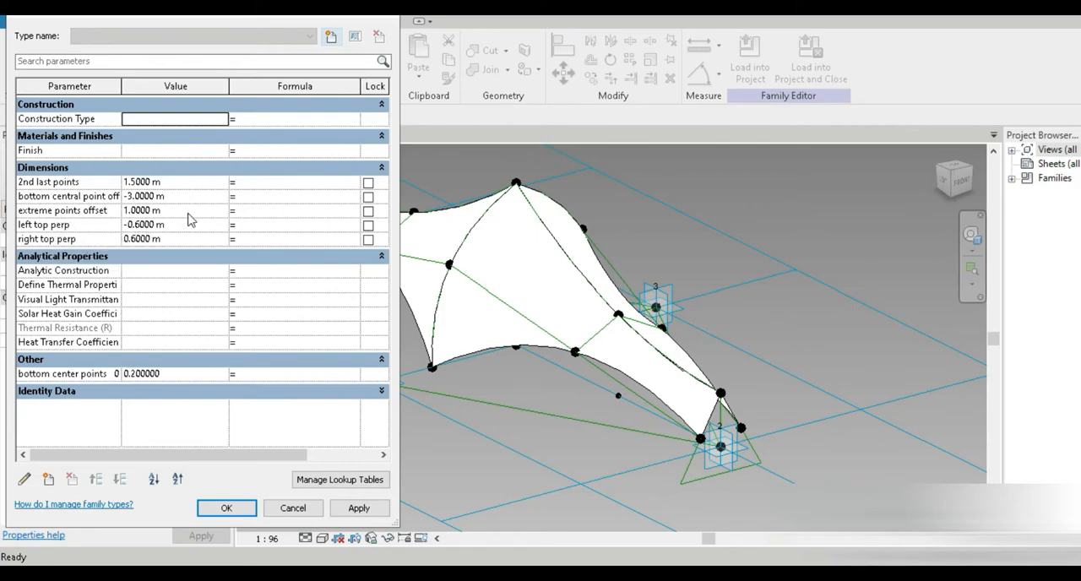
{"action": "left_click", "coordinate": [188, 211]}
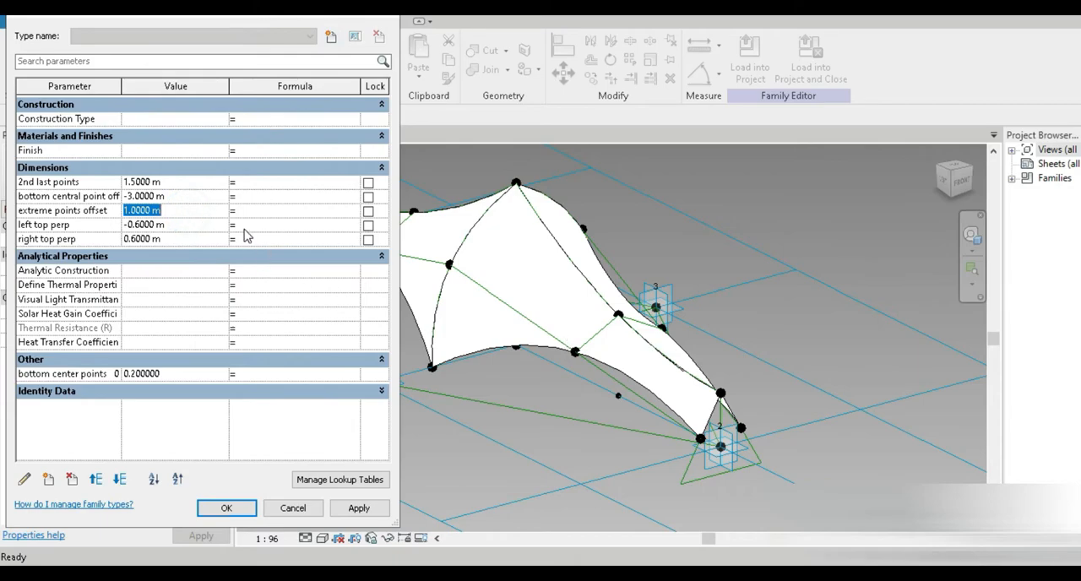
{"action": "left_click", "coordinate": [358, 507]}
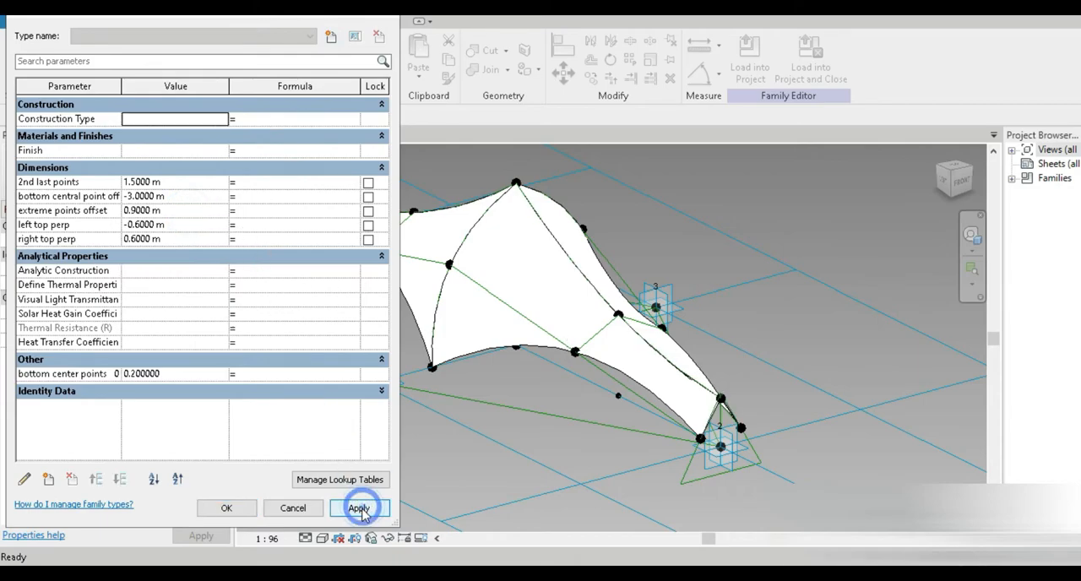
{"action": "left_click", "coordinate": [227, 508]}
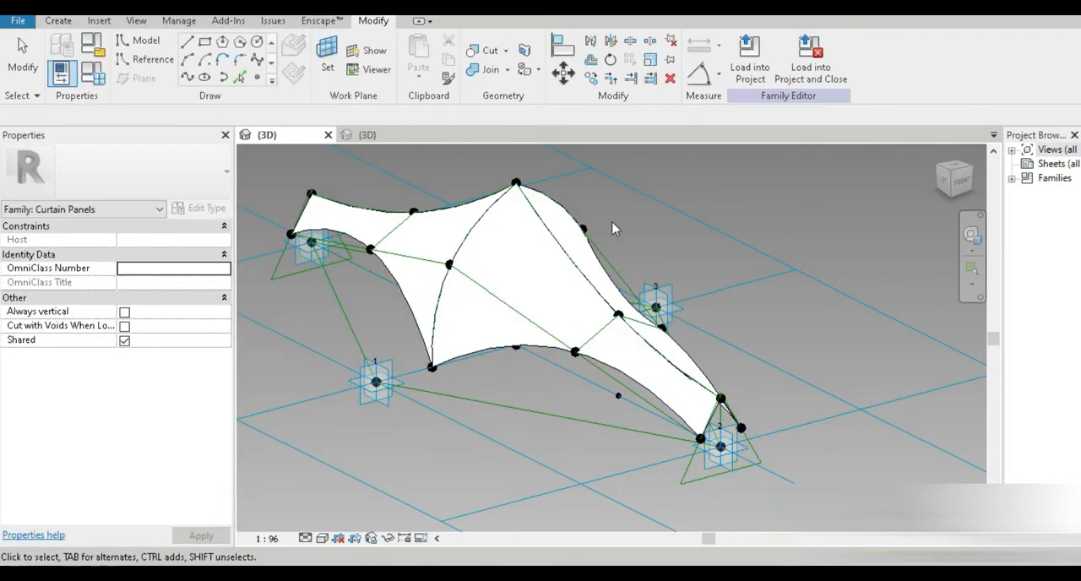
Step: Switch to the project's 3D view
{"action": "left_click", "coordinate": [370, 136]}
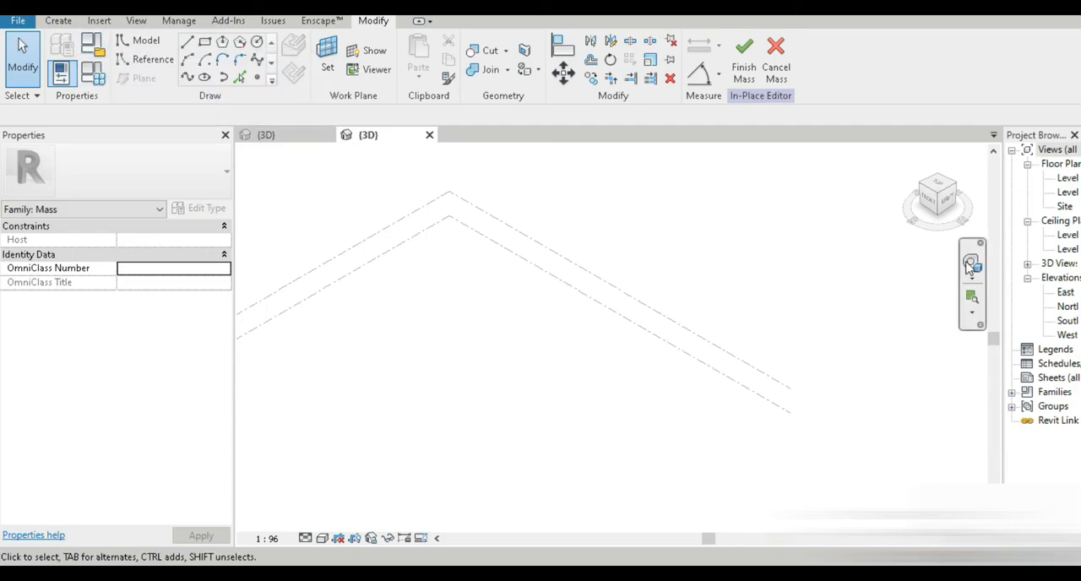
Step: Draw a straight horizontal model line about 653 m long in the in-place mass from the top view
{"action": "left_click", "coordinate": [939, 184]}
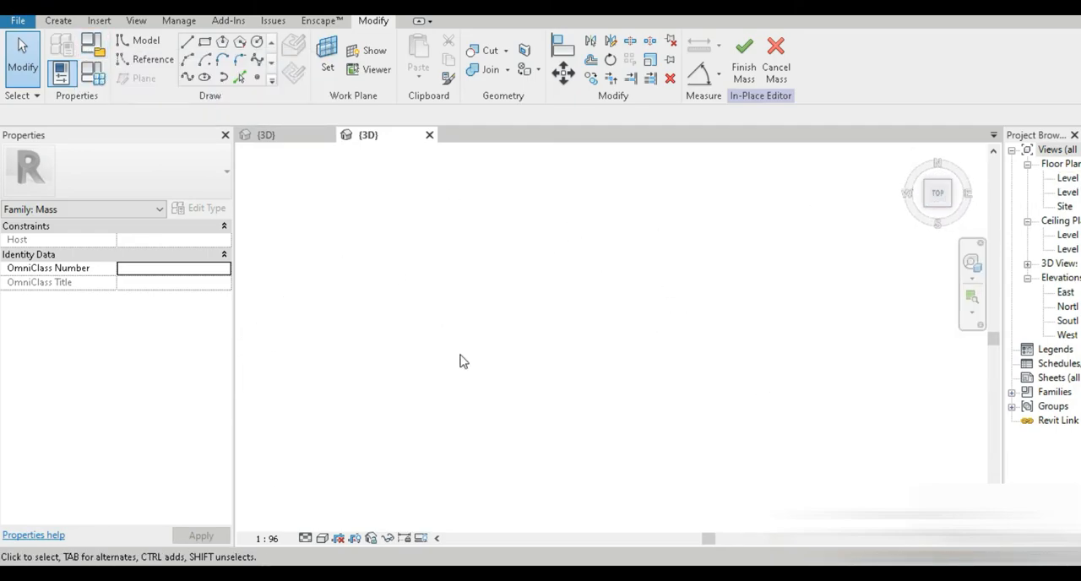
{"action": "double_click", "coordinate": [1068, 180]}
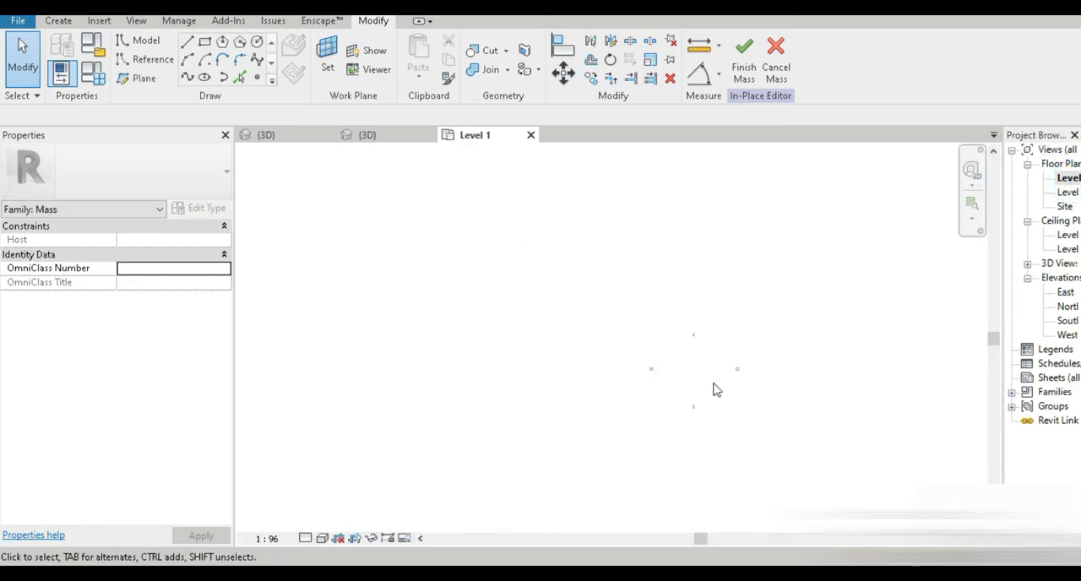
{"action": "left_click", "coordinate": [386, 135]}
{"action": "left_click", "coordinate": [374, 7]}
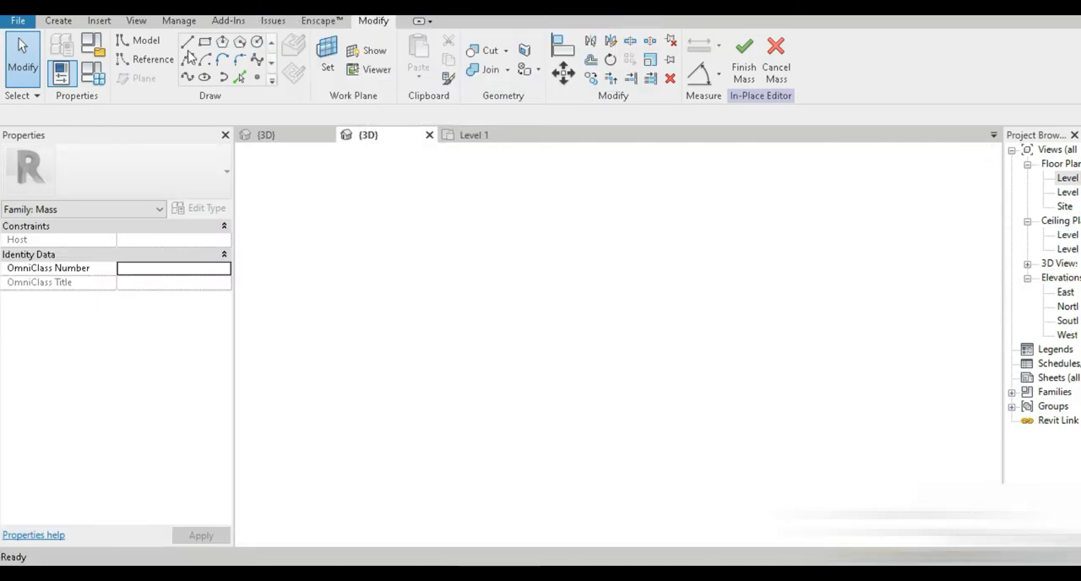
{"action": "left_click", "coordinate": [188, 42]}
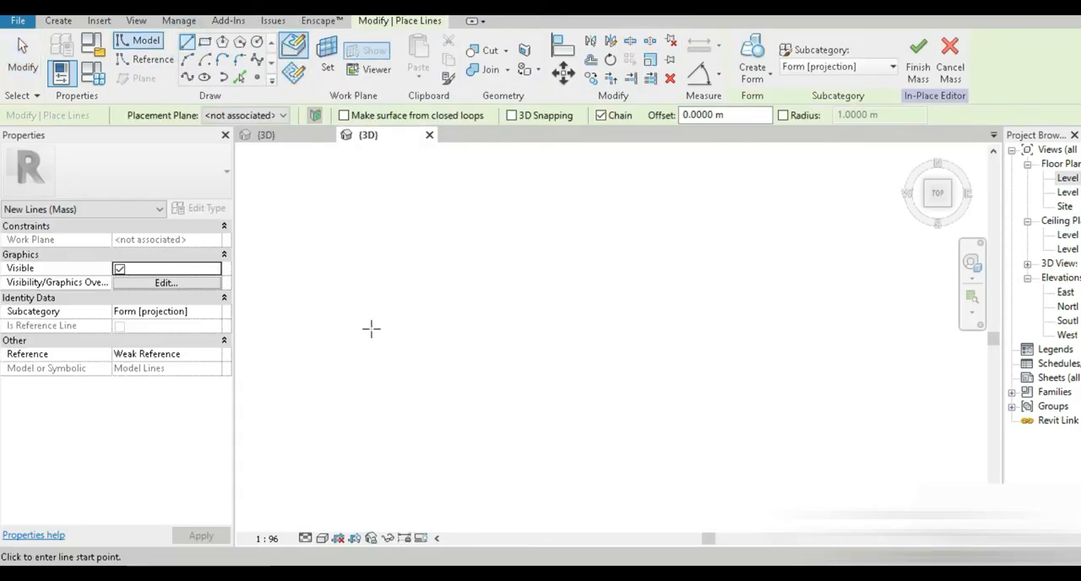
{"action": "left_click", "coordinate": [371, 329]}
{"action": "left_click", "coordinate": [838, 328]}
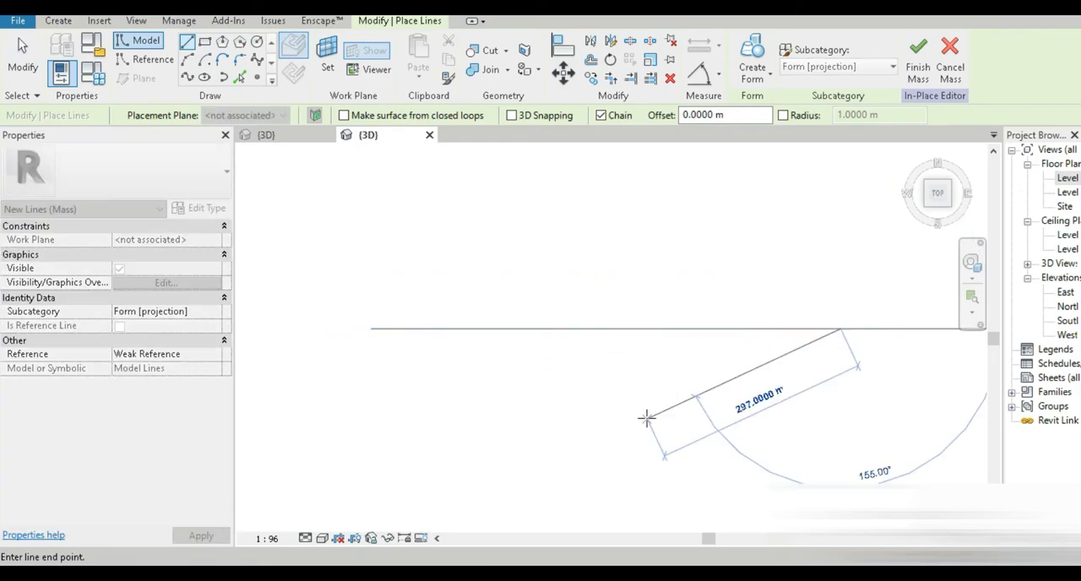
{"action": "left_click", "coordinate": [22, 59]}
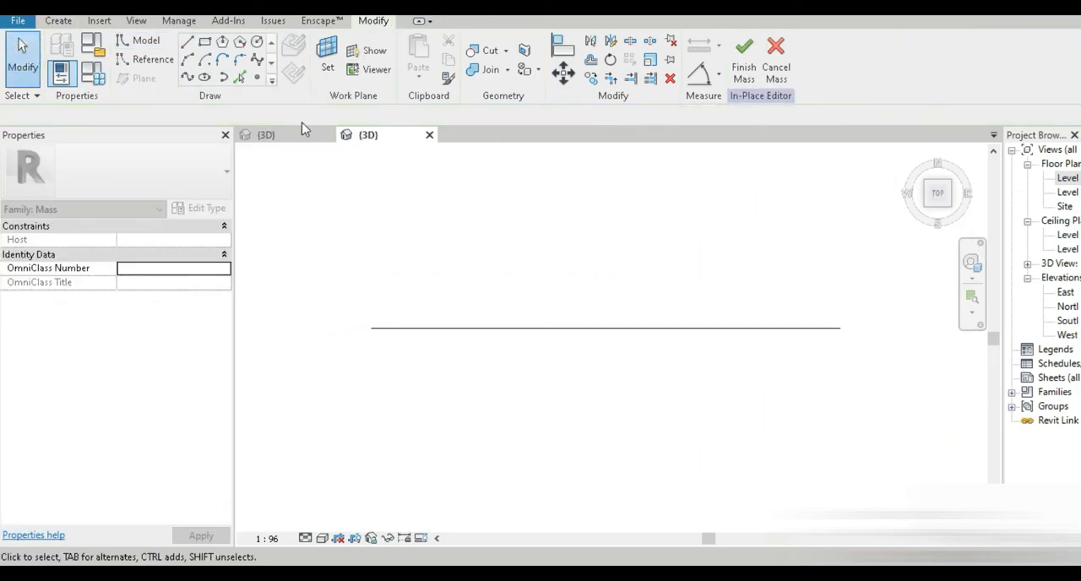
Step: Set the model line's length to 60 m
{"action": "middle_click_drag", "start_coordinate": [509, 396], "coordinate": [498, 211], "text": "shift"}
{"action": "left_click", "coordinate": [593, 339]}
{"action": "scroll", "coordinate": [614, 413], "scroll_direction": "up", "scroll_amount": 2}
{"action": "middle_click_drag", "start_coordinate": [611, 390], "coordinate": [605, 372], "text": "shift"}
{"action": "scroll", "coordinate": [597, 367], "scroll_direction": "up", "scroll_amount": 3}
{"action": "left_click", "coordinate": [635, 265]}
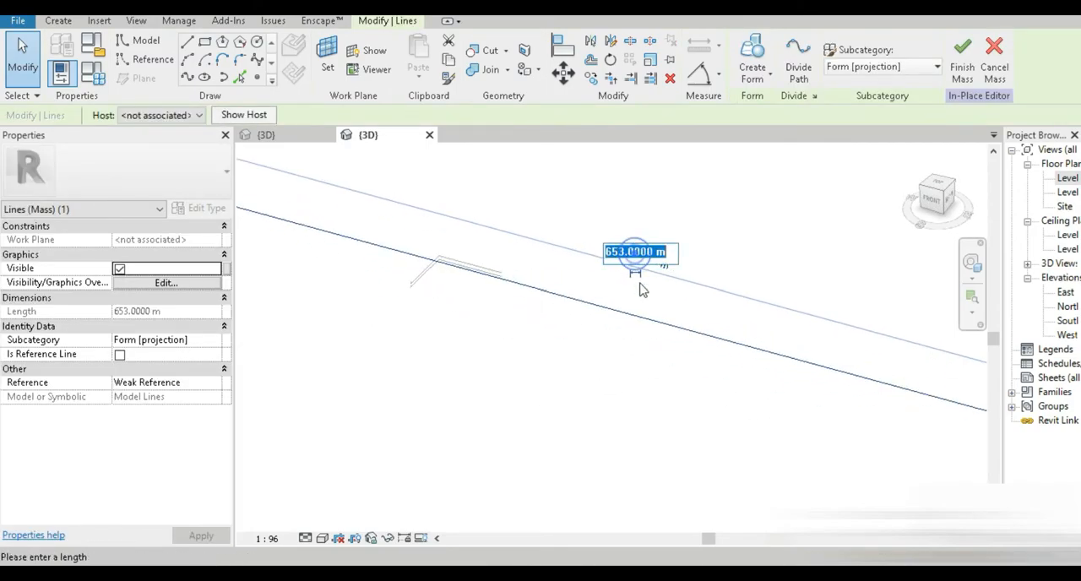
{"action": "type", "text": "60"}
{"action": "key", "text": "Return"}
Step: Set the model line's length to 80 m
{"action": "left_click_drag", "start_coordinate": [610, 308], "coordinate": [444, 295]}
{"action": "scroll", "coordinate": [445, 295], "scroll_direction": "up", "scroll_amount": 3}
{"action": "middle_click_drag", "start_coordinate": [445, 295], "coordinate": [463, 369]}
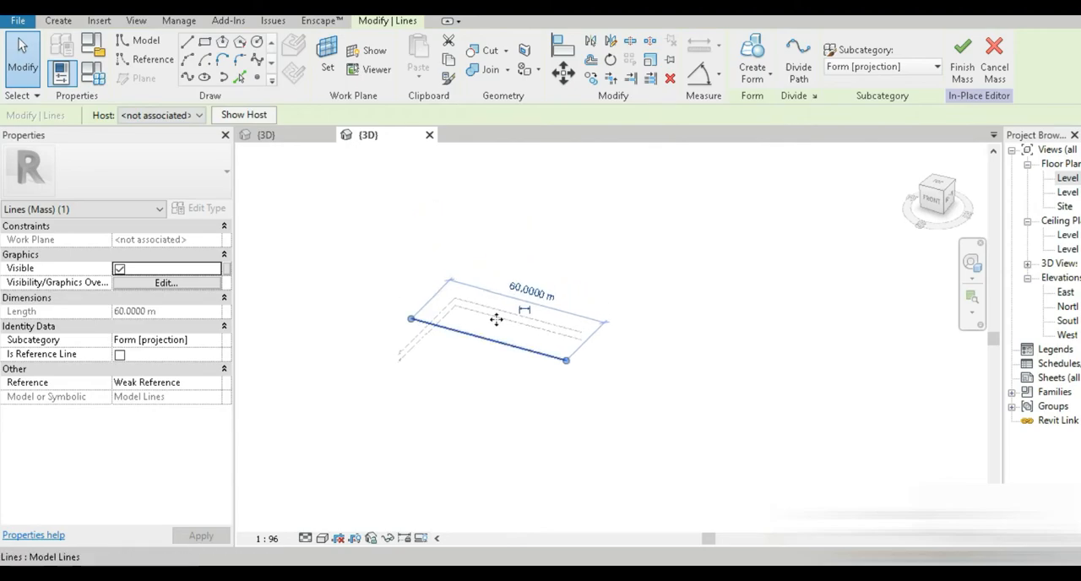
{"action": "left_click", "coordinate": [523, 287]}
{"action": "type", "text": "80"}
{"action": "key", "text": "Return"}
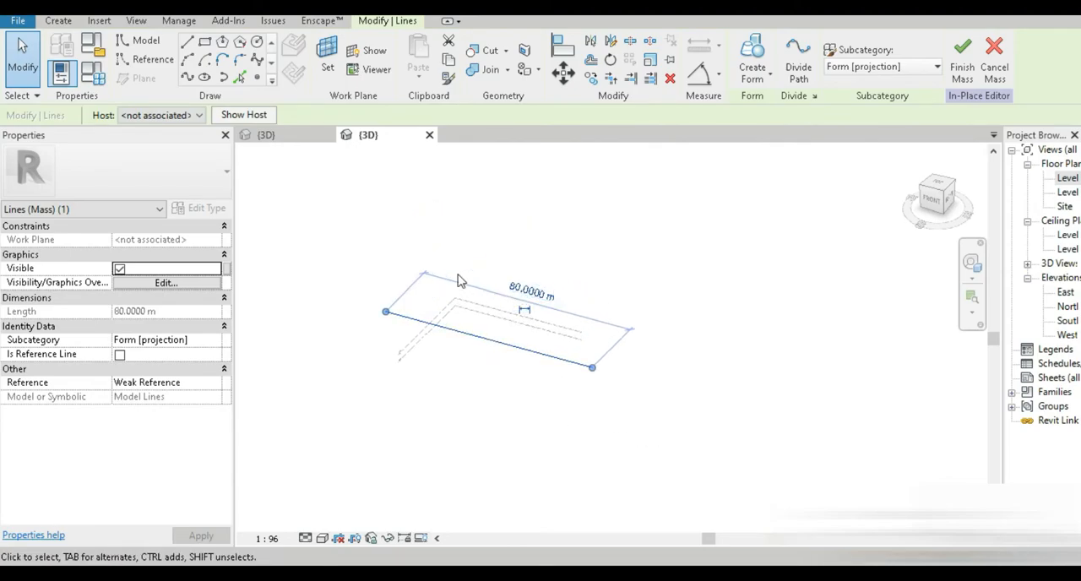
Step: Create a form from the line and set the extruded surface's height to 40 m
{"action": "left_click", "coordinate": [189, 77]}
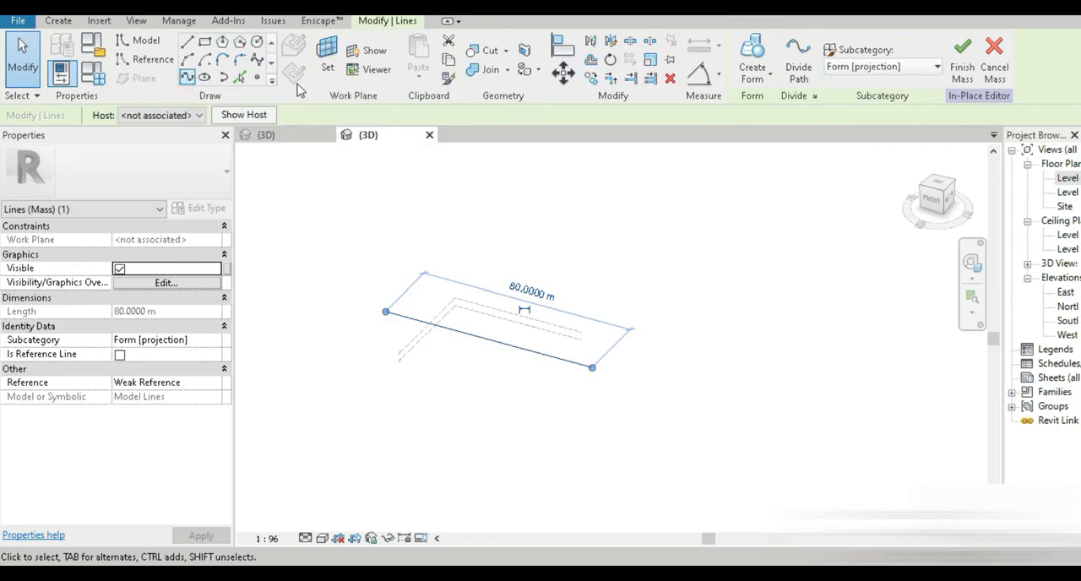
{"action": "left_click", "coordinate": [752, 53]}
{"action": "left_click", "coordinate": [515, 302]}
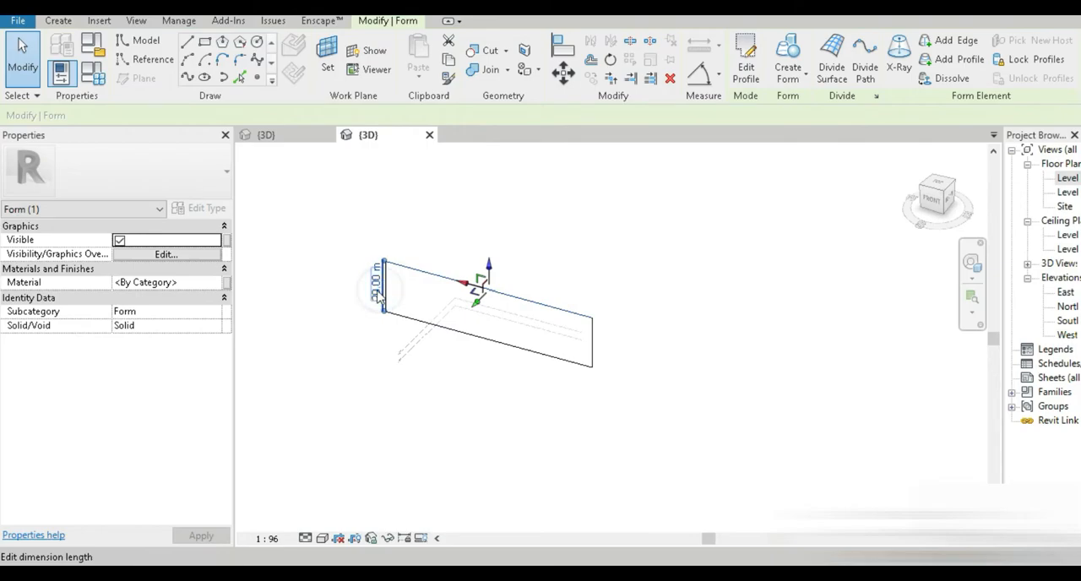
{"action": "type", "text": "40"}
{"action": "key", "text": "Return"}
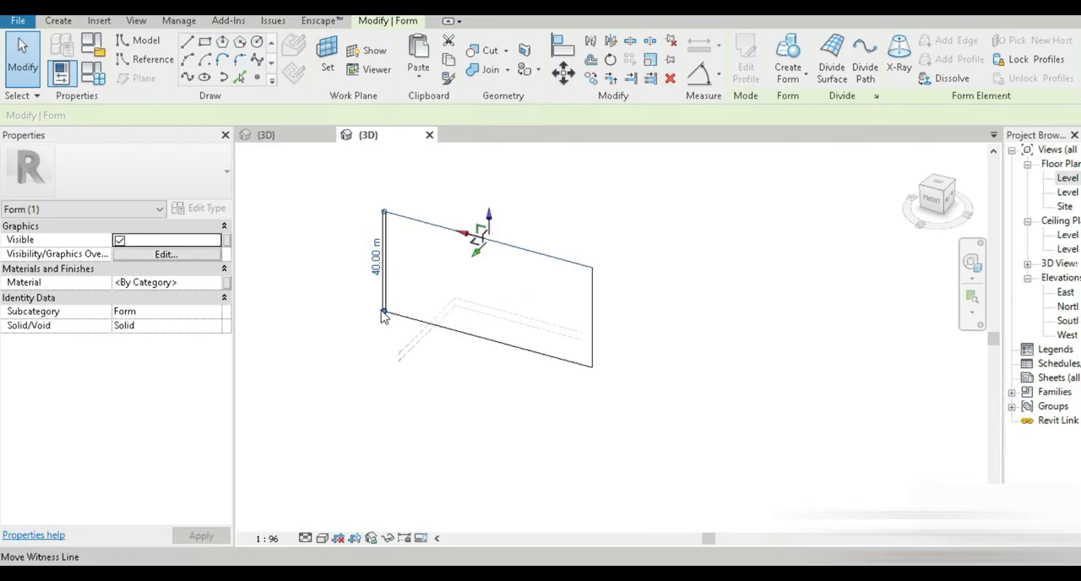
Step: Select the new surface form and divide its surface
{"action": "middle_click_drag", "start_coordinate": [486, 424], "coordinate": [491, 472]}
{"action": "left_click", "coordinate": [492, 472]}
{"action": "left_click", "coordinate": [500, 367]}
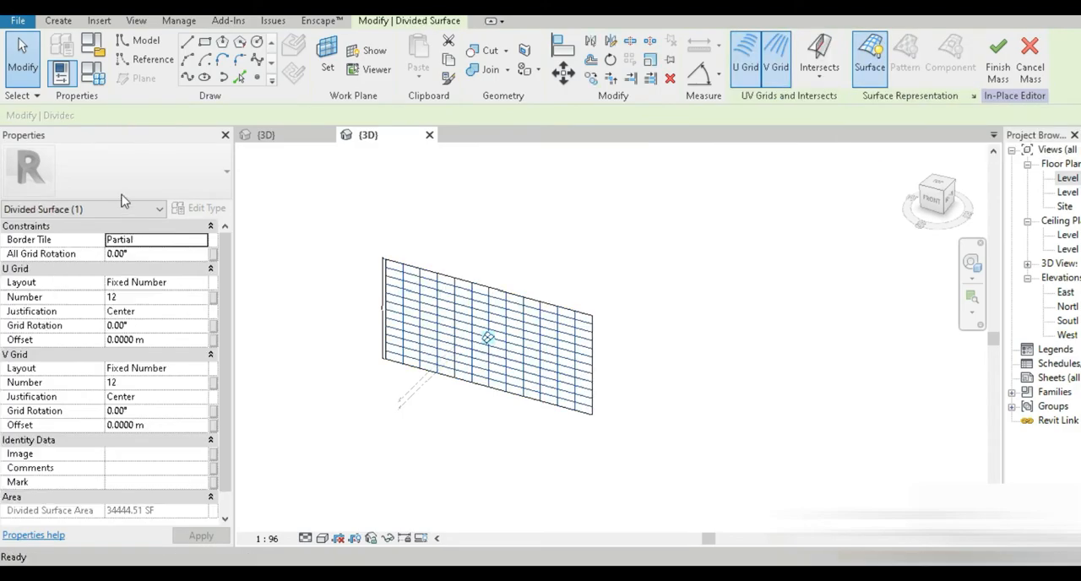
Step: Apply the Rhomboid pattern to the divided surface
{"action": "left_click", "coordinate": [121, 196]}
{"action": "scroll", "coordinate": [92, 370], "scroll_direction": "down", "scroll_amount": 3}
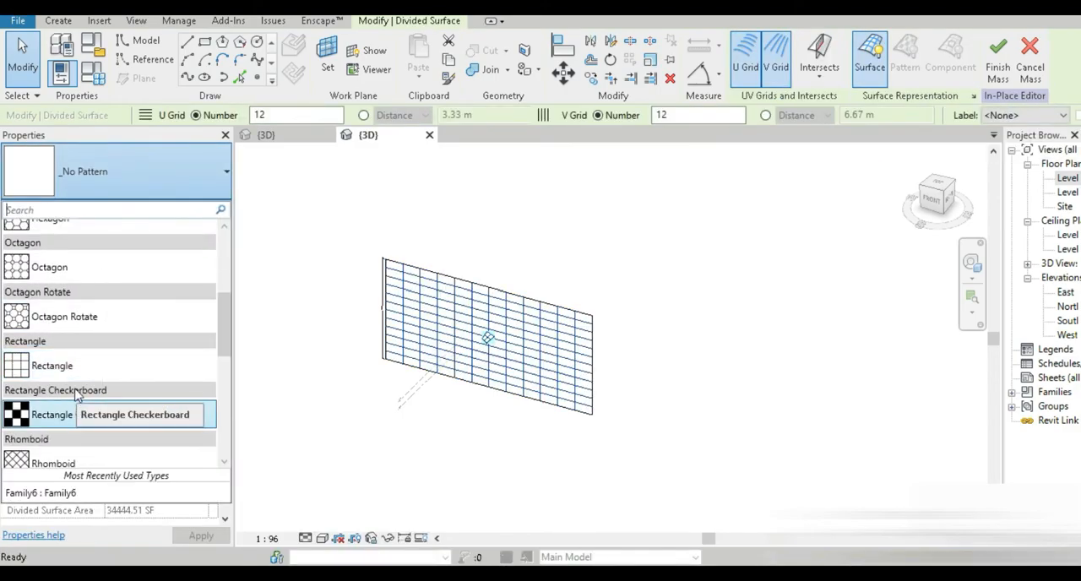
{"action": "scroll", "coordinate": [79, 418], "scroll_direction": "down", "scroll_amount": 1}
{"action": "left_click", "coordinate": [82, 425]}
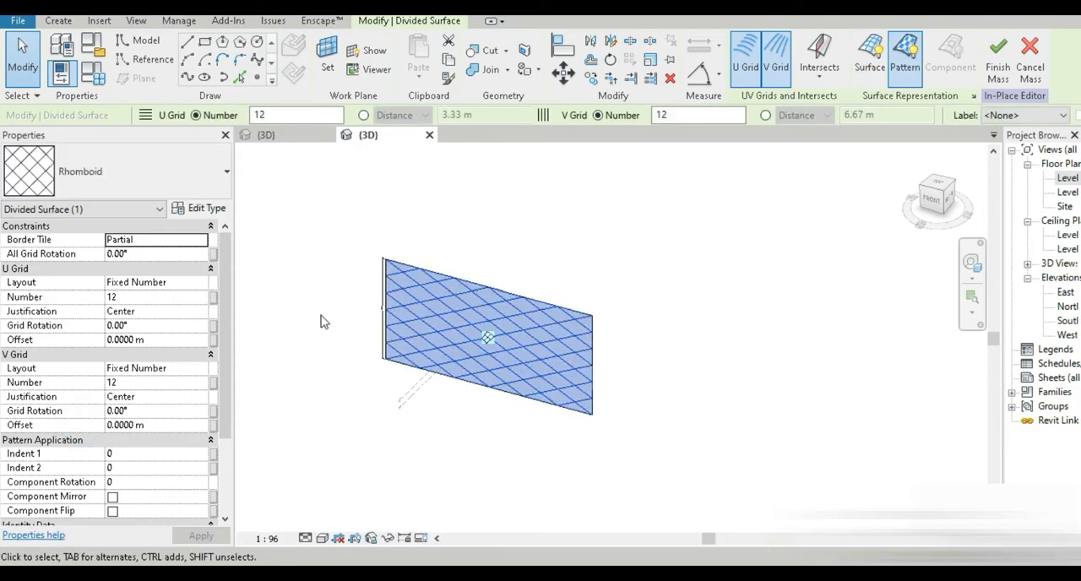
Step: Switch both the U Grid and V Grid layouts of the divided surface to Fixed Distance
{"action": "left_click", "coordinate": [194, 284]}
{"action": "left_click", "coordinate": [201, 282]}
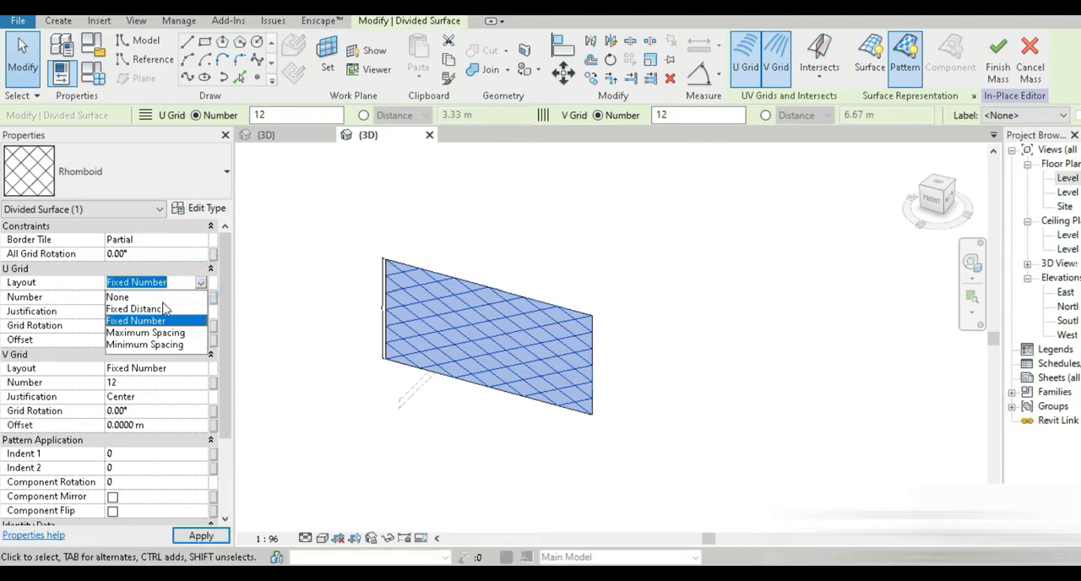
{"action": "left_click", "coordinate": [135, 309]}
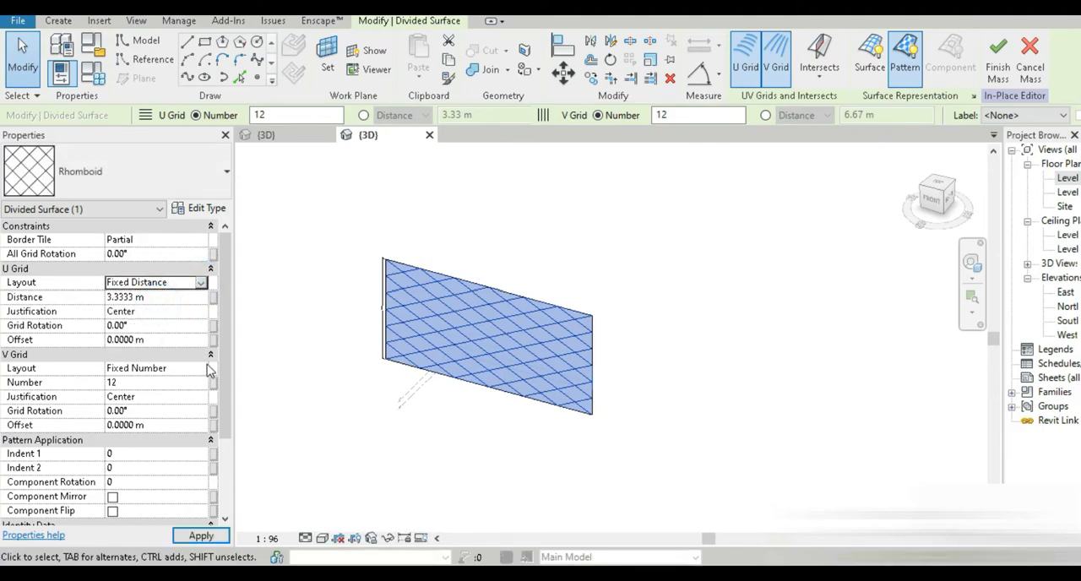
{"action": "left_click", "coordinate": [201, 368]}
{"action": "left_click", "coordinate": [148, 394]}
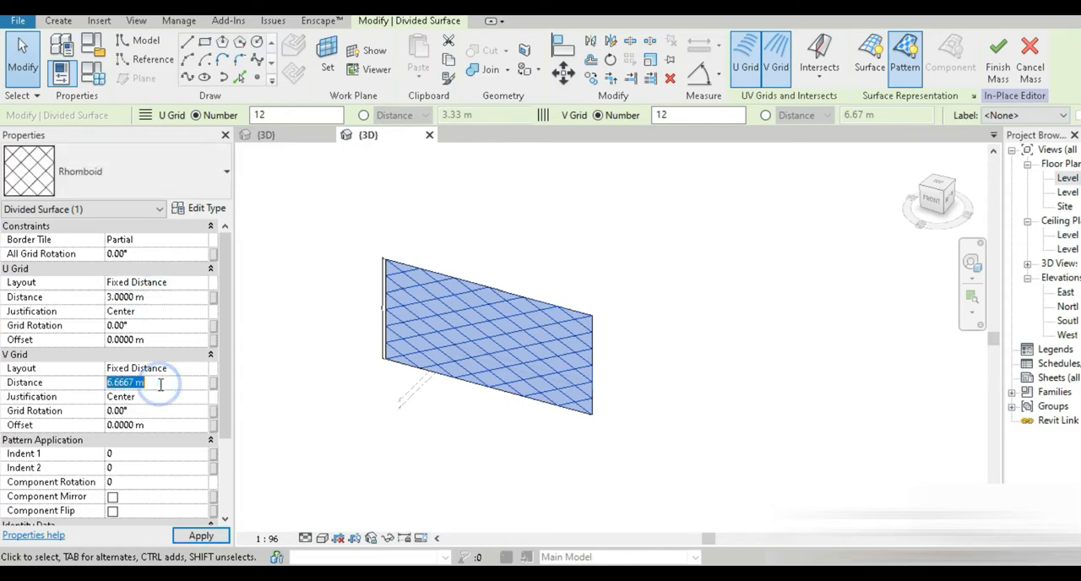
{"action": "key", "text": "Return"}
{"action": "left_click", "coordinate": [201, 536]}
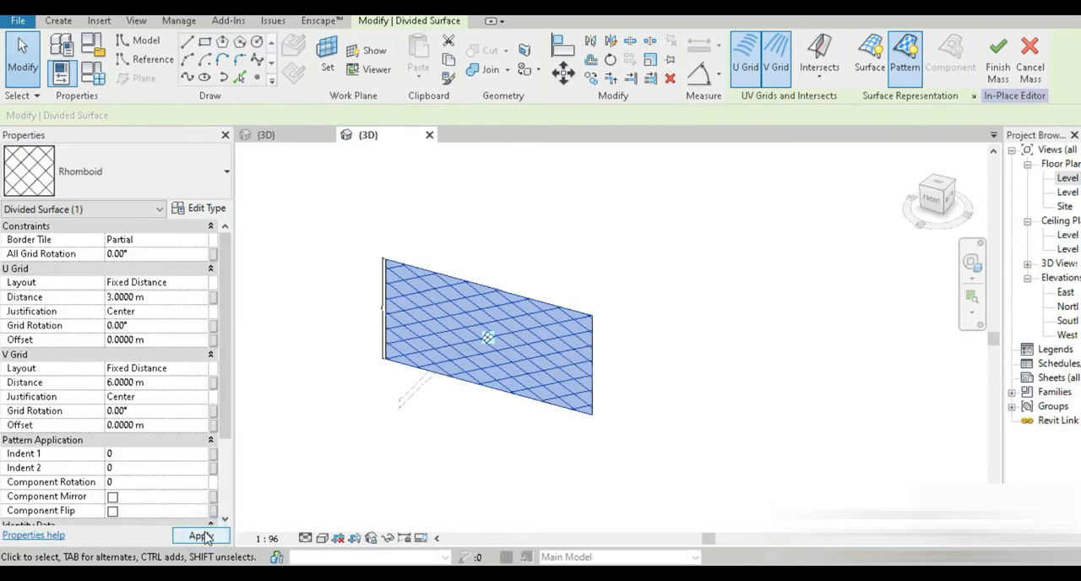
Step: Set the U grid distance to 6 m and the V grid distance to 3 m, and apply
{"action": "type", "text": "6"}
{"action": "key", "text": "Return"}
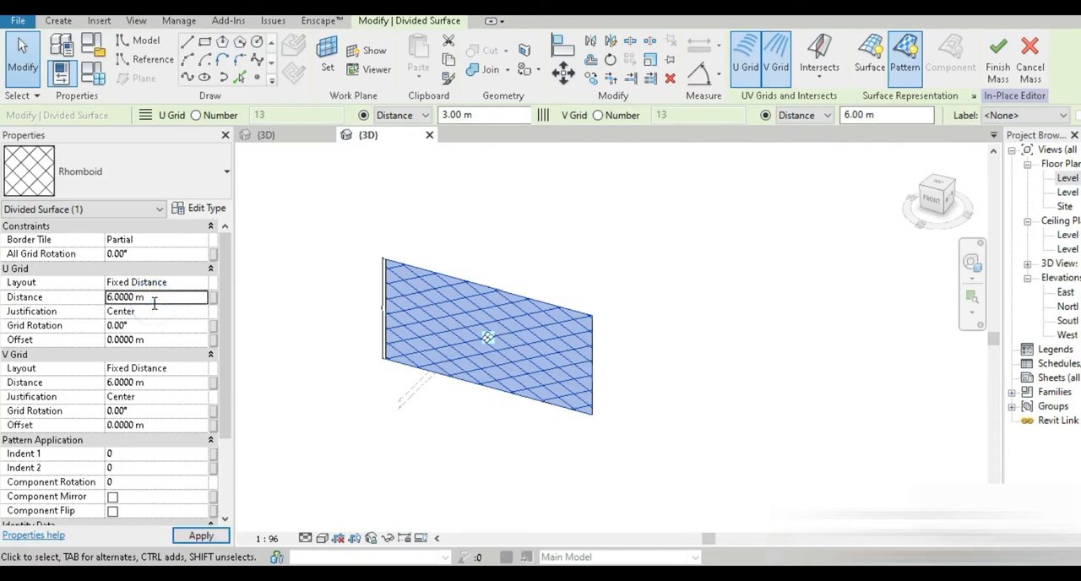
{"action": "type", "text": "3"}
{"action": "key", "text": "Return"}
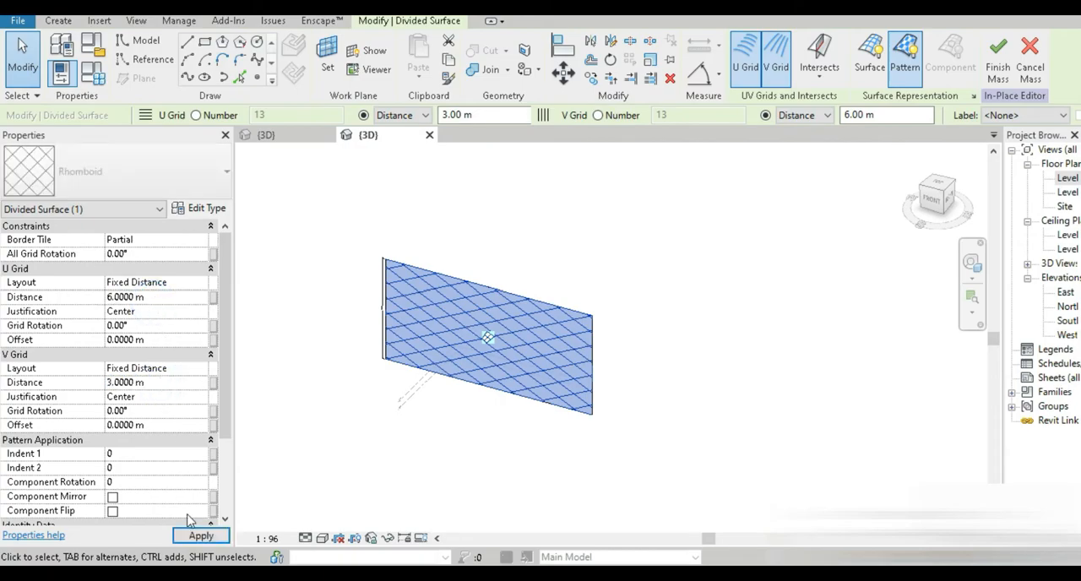
{"action": "left_click", "coordinate": [201, 536]}
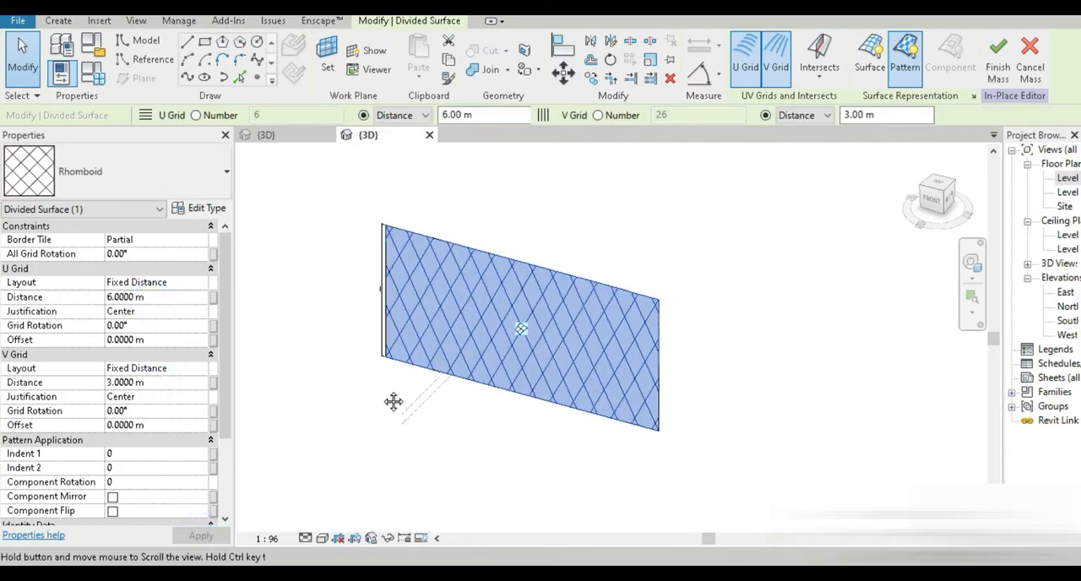
Step: Set the divided surface's Border Tile to Overhanging
{"action": "left_click", "coordinate": [203, 242]}
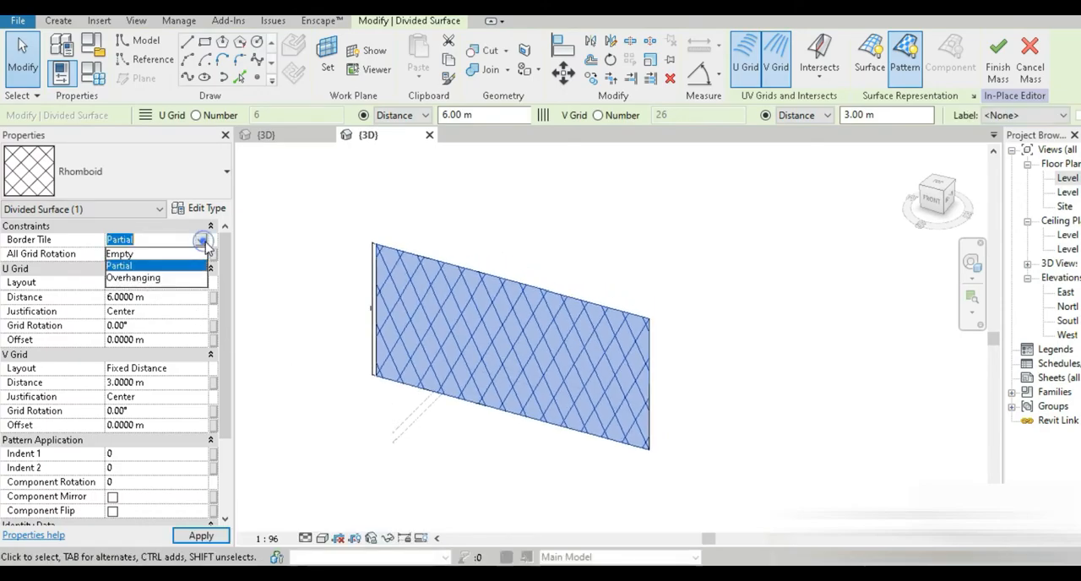
{"action": "left_click", "coordinate": [152, 279]}
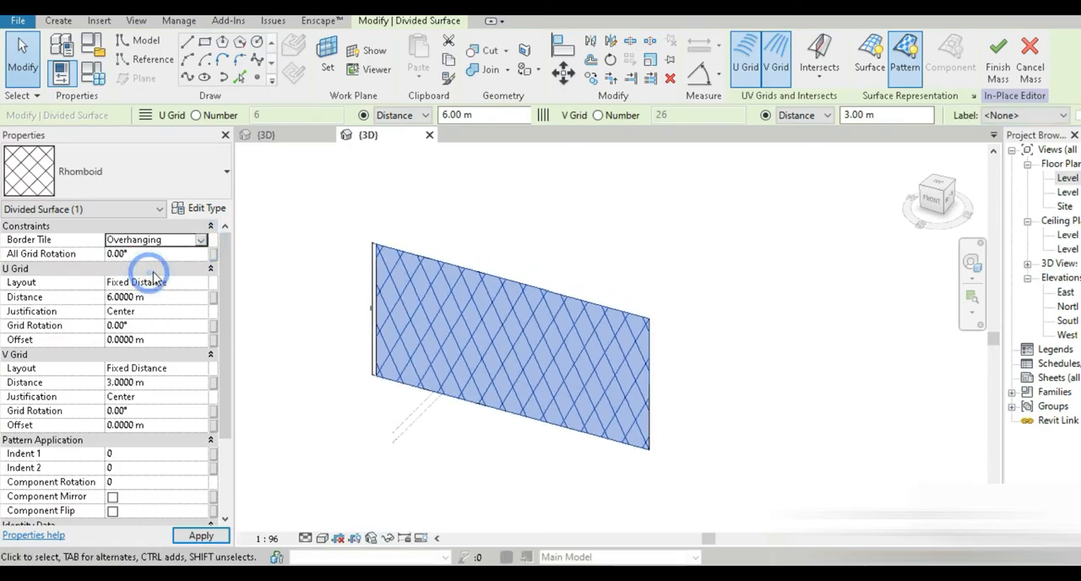
{"action": "left_click", "coordinate": [319, 293]}
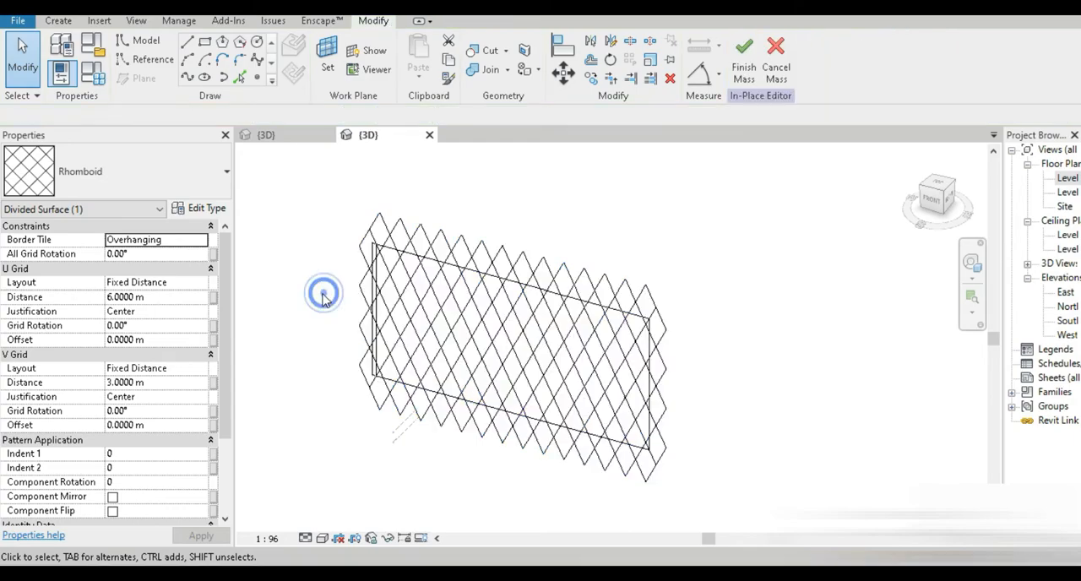
Step: Switch to the curtain panel family view and orbit around the panel geometry to inspect it
{"action": "left_click", "coordinate": [269, 135]}
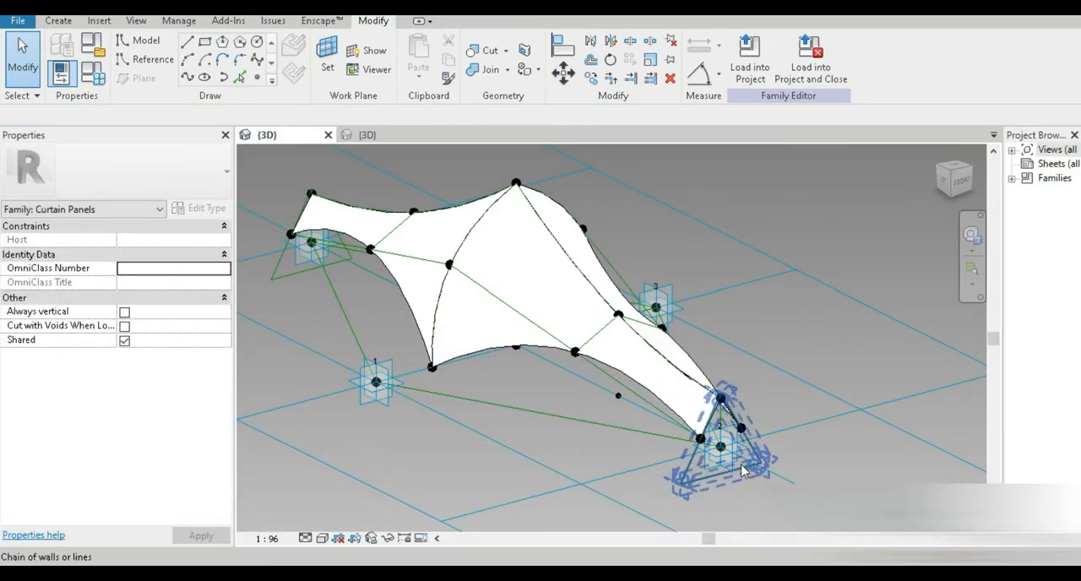
{"action": "middle_click_drag", "start_coordinate": [736, 466], "coordinate": [716, 460], "text": "shift"}
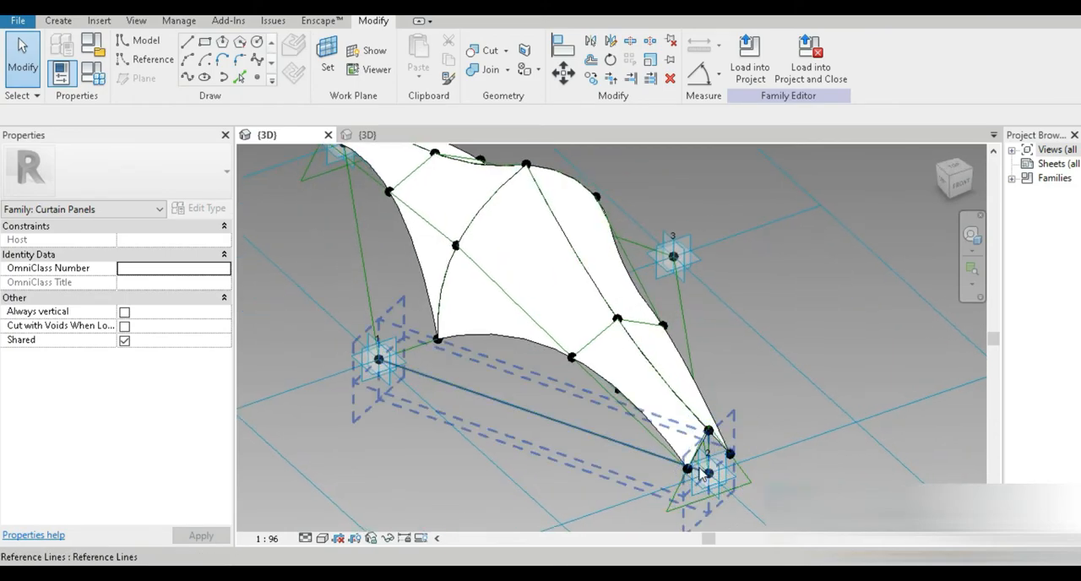
{"action": "middle_click_drag", "start_coordinate": [426, 311], "coordinate": [502, 435], "text": "shift"}
{"action": "middle_click_drag", "start_coordinate": [442, 400], "coordinate": [648, 371], "text": "shift"}
{"action": "middle_click_drag", "start_coordinate": [519, 483], "coordinate": [765, 251]}
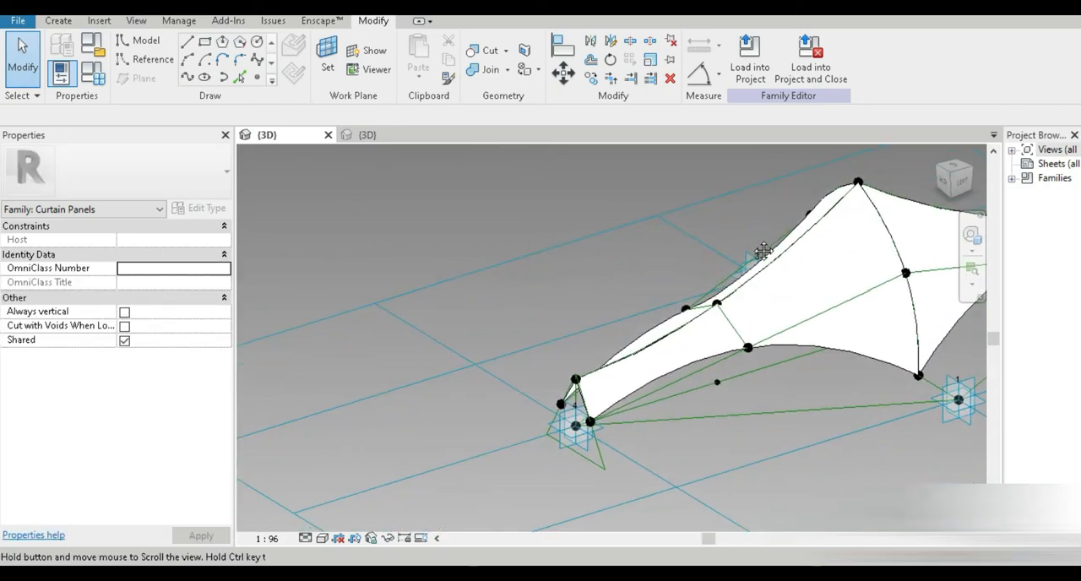
{"action": "scroll", "coordinate": [576, 428], "scroll_direction": "up", "scroll_amount": 3}
{"action": "scroll", "coordinate": [627, 412], "scroll_direction": "down", "scroll_amount": 4}
{"action": "middle_click_drag", "start_coordinate": [680, 418], "coordinate": [585, 382], "text": "shift"}
{"action": "middle_click_drag", "start_coordinate": [637, 337], "coordinate": [482, 460]}
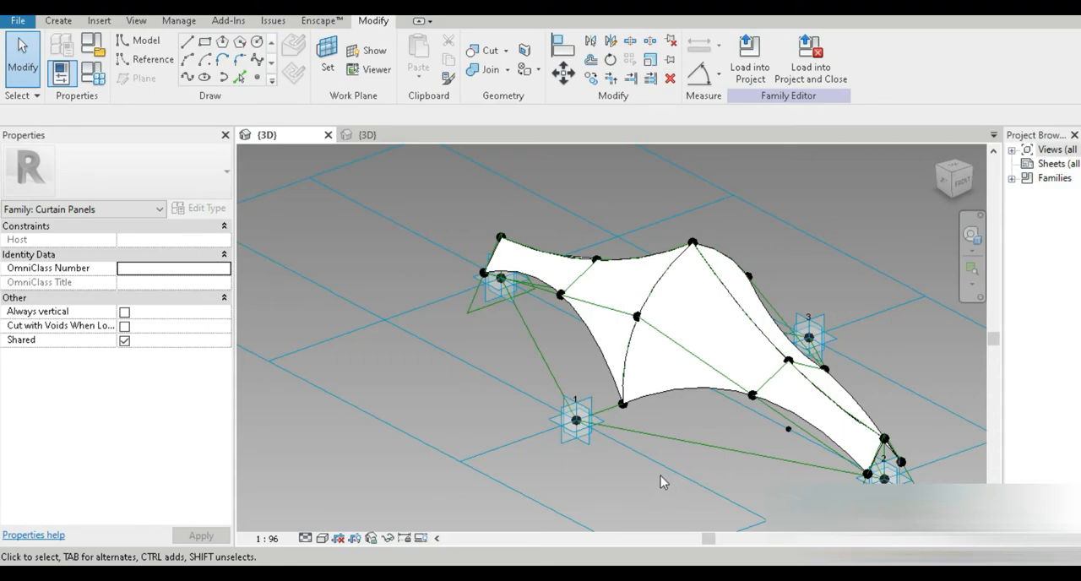
Step: Apply the Rhomboid Family6 panel component to the divided surface
{"action": "left_click", "coordinate": [366, 137]}
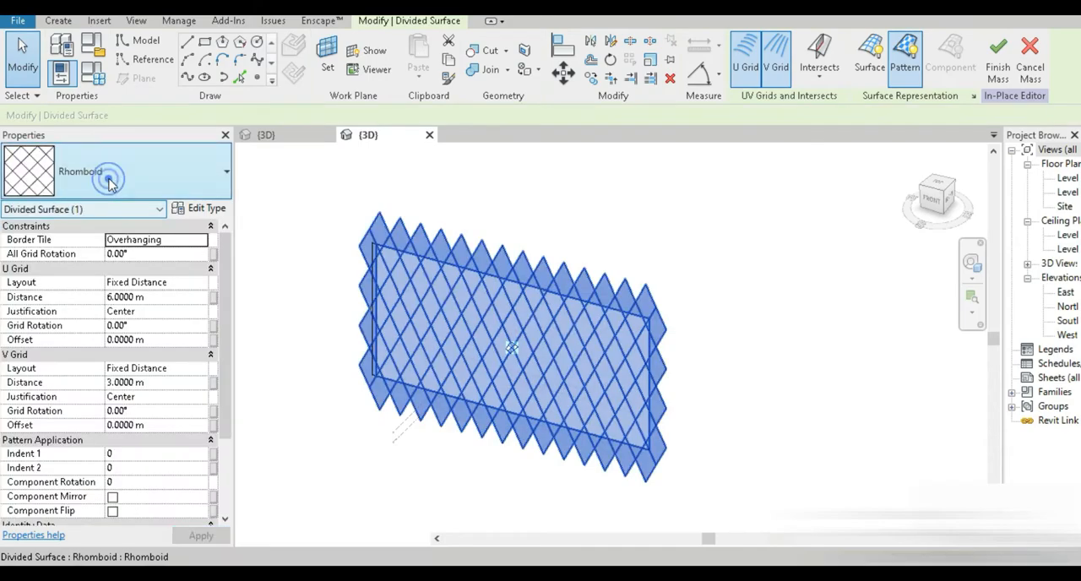
{"action": "left_click", "coordinate": [119, 173]}
{"action": "left_click", "coordinate": [47, 419]}
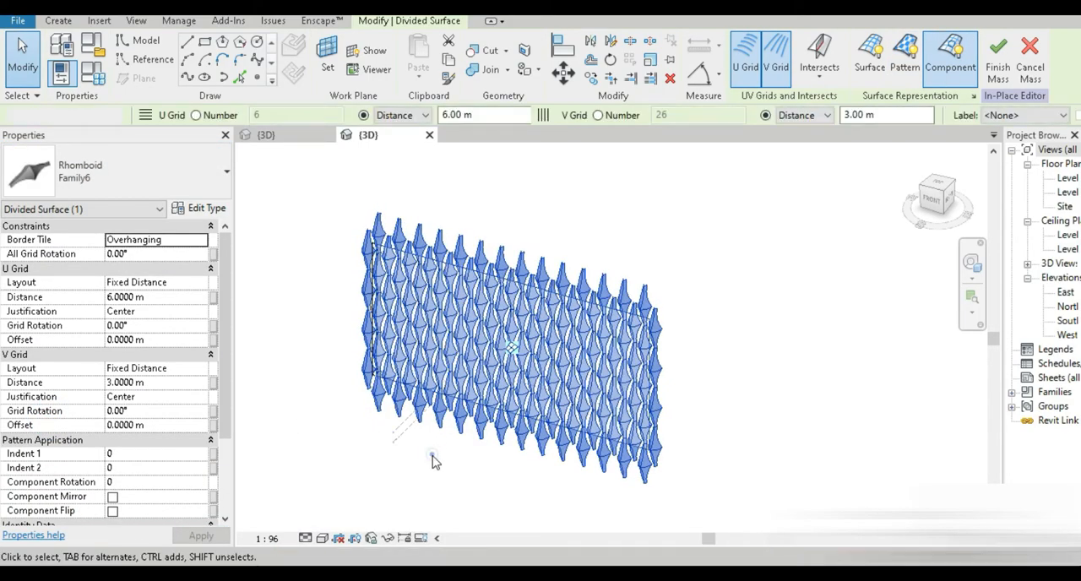
Step: Set the 3D view's visual style to Realistic
{"action": "left_click", "coordinate": [435, 440]}
{"action": "middle_click_drag", "start_coordinate": [456, 455], "coordinate": [319, 166], "text": "shift"}
{"action": "scroll", "coordinate": [469, 388], "scroll_direction": "up", "scroll_amount": 6}
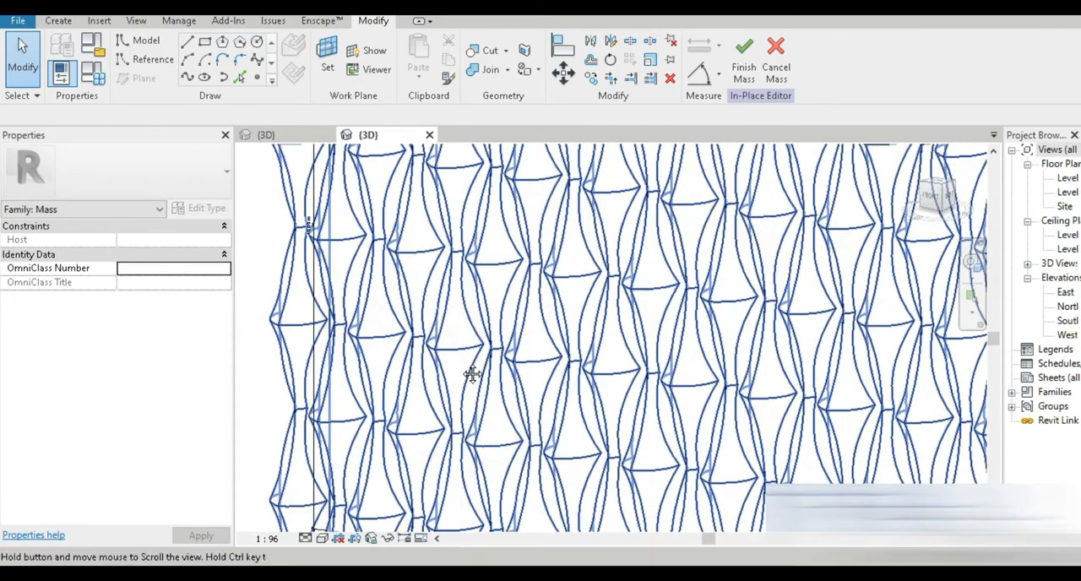
{"action": "left_click", "coordinate": [322, 538]}
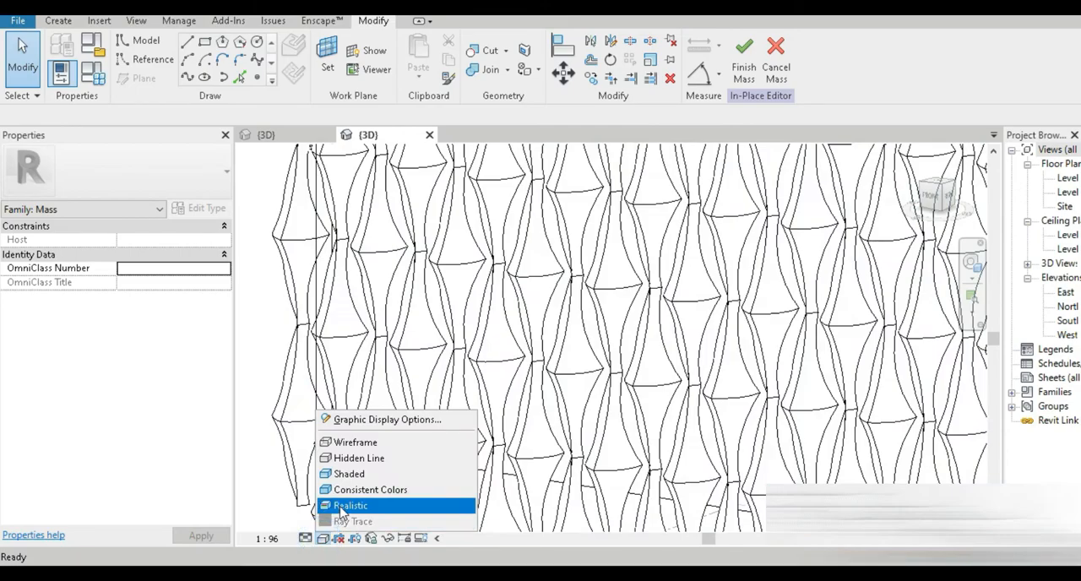
{"action": "left_click", "coordinate": [382, 504]}
Step: Orbit and zoom around the paneled wall to review the result
{"action": "middle_click_drag", "start_coordinate": [355, 403], "coordinate": [657, 276], "text": "shift"}
{"action": "scroll", "coordinate": [451, 406], "scroll_direction": "down", "scroll_amount": 5}
{"action": "middle_click_drag", "start_coordinate": [588, 378], "coordinate": [526, 494], "text": "shift"}
{"action": "scroll", "coordinate": [425, 260], "scroll_direction": "up", "scroll_amount": 3}
{"action": "middle_click_drag", "start_coordinate": [428, 320], "coordinate": [442, 358]}
Step: Switch between the panel family view and the project 3D view, zooming and orbiting to compare the panels
{"action": "left_click", "coordinate": [300, 134]}
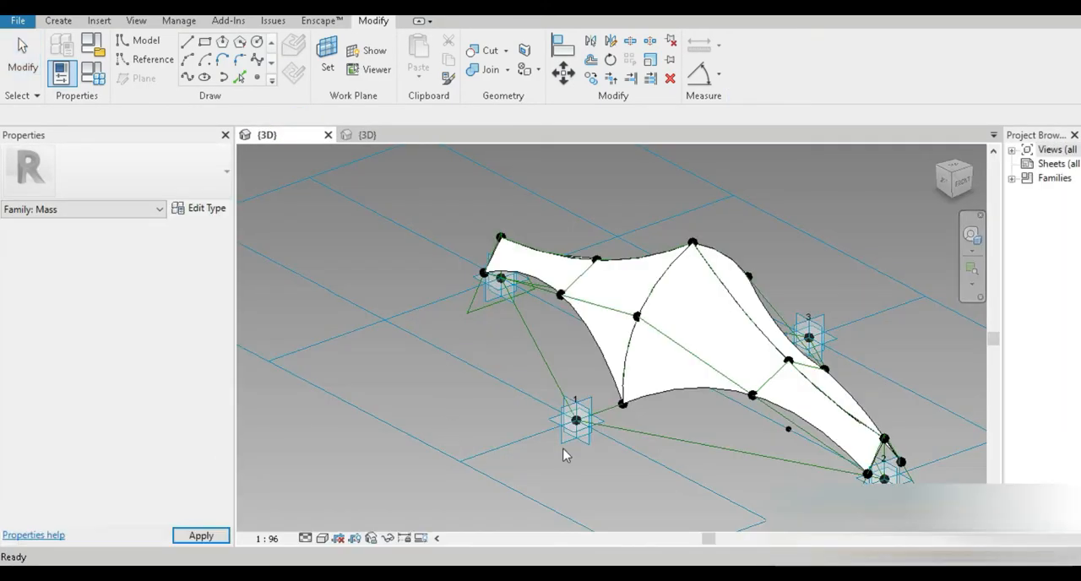
{"action": "scroll", "coordinate": [617, 410], "scroll_direction": "up", "scroll_amount": 5}
{"action": "scroll", "coordinate": [621, 405], "scroll_direction": "up", "scroll_amount": 2}
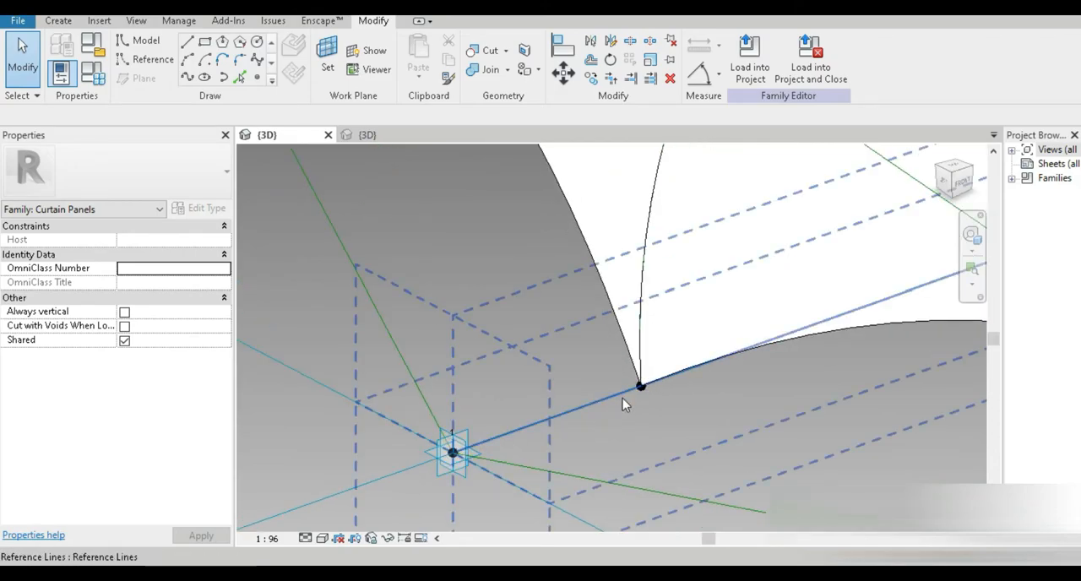
{"action": "left_click", "coordinate": [364, 134]}
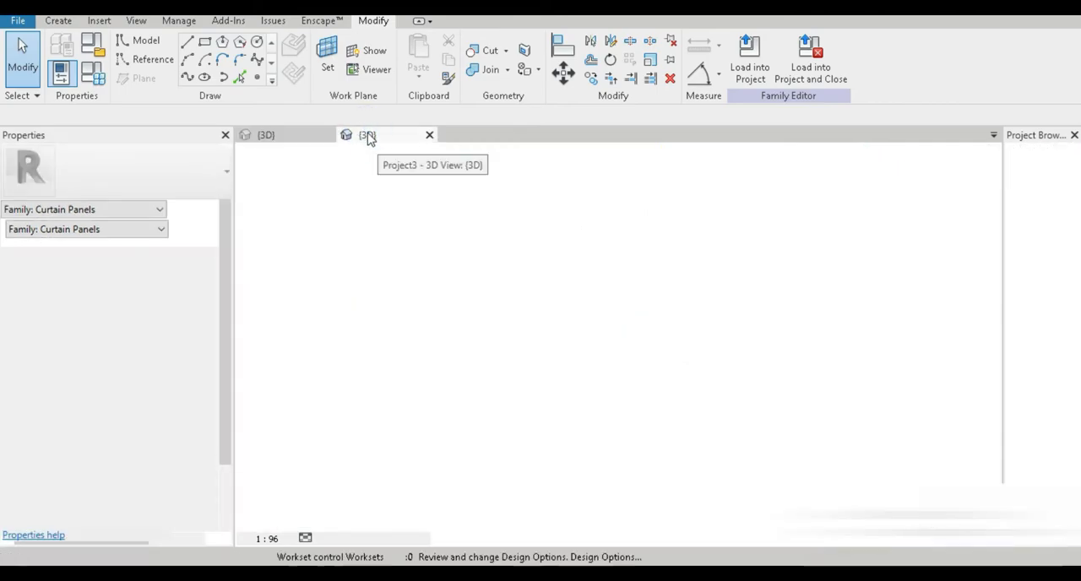
{"action": "scroll", "coordinate": [515, 312], "scroll_direction": "up", "scroll_amount": 5}
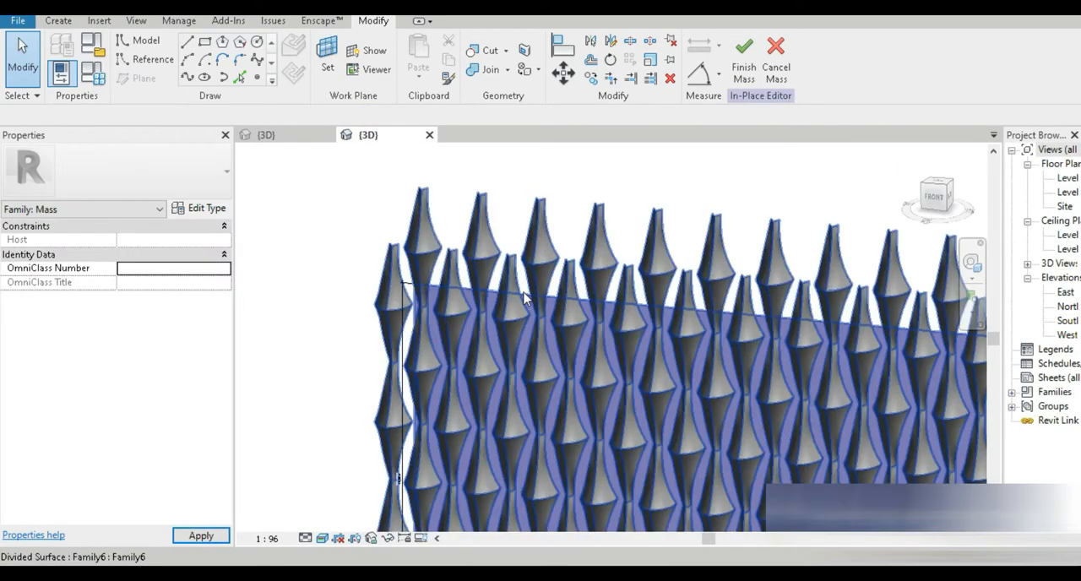
{"action": "scroll", "coordinate": [549, 315], "scroll_direction": "down", "scroll_amount": 6}
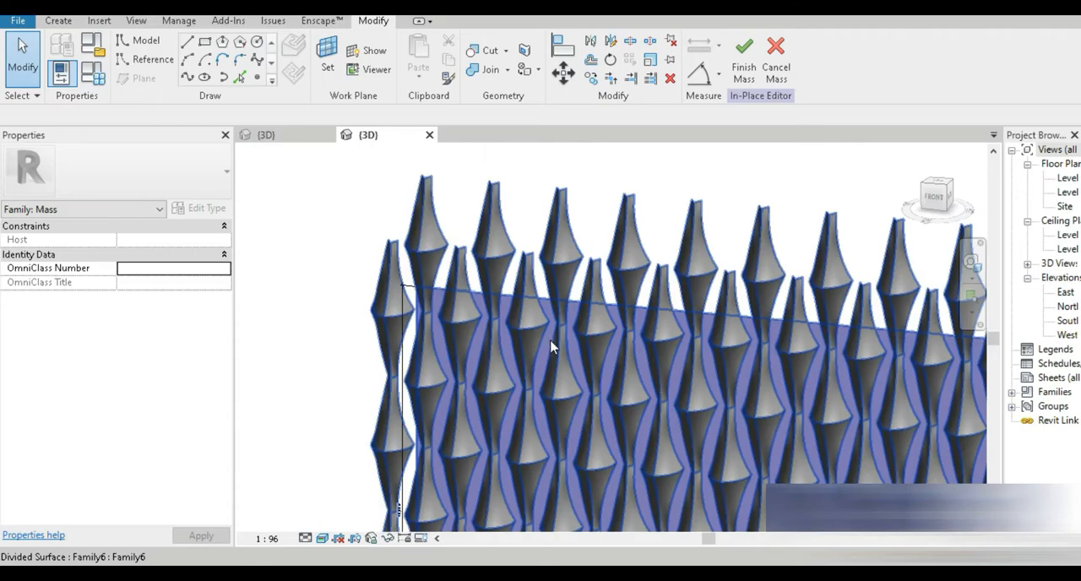
{"action": "middle_click_drag", "start_coordinate": [645, 435], "coordinate": [549, 323]}
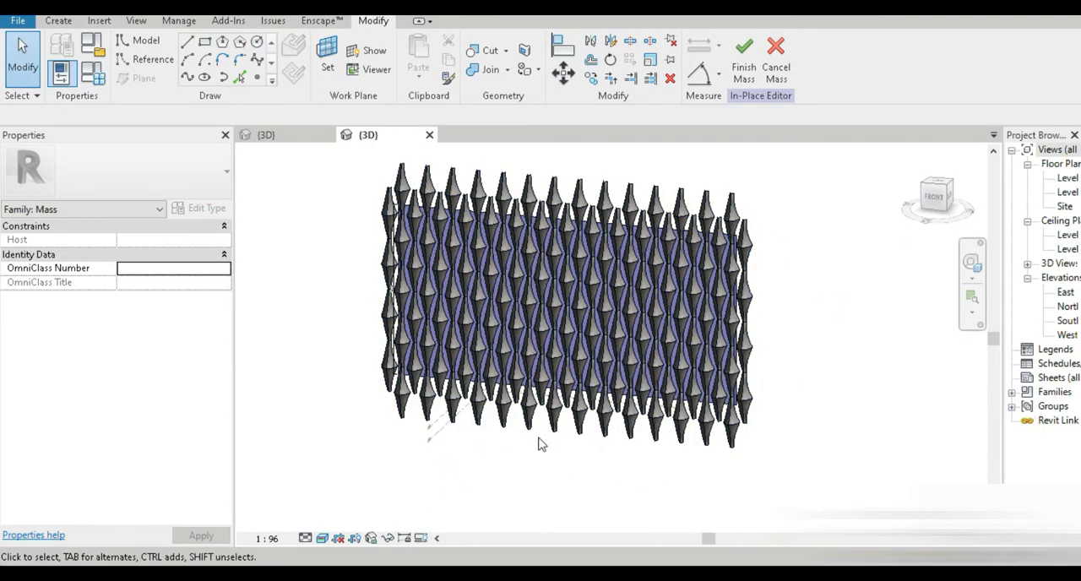
{"action": "scroll", "coordinate": [605, 398], "scroll_direction": "up", "scroll_amount": 4}
{"action": "middle_click_drag", "start_coordinate": [582, 444], "coordinate": [595, 278], "text": "shift"}
Step: Finish the in-place mass and orbit the view around the paneled wall
{"action": "left_click", "coordinate": [742, 84]}
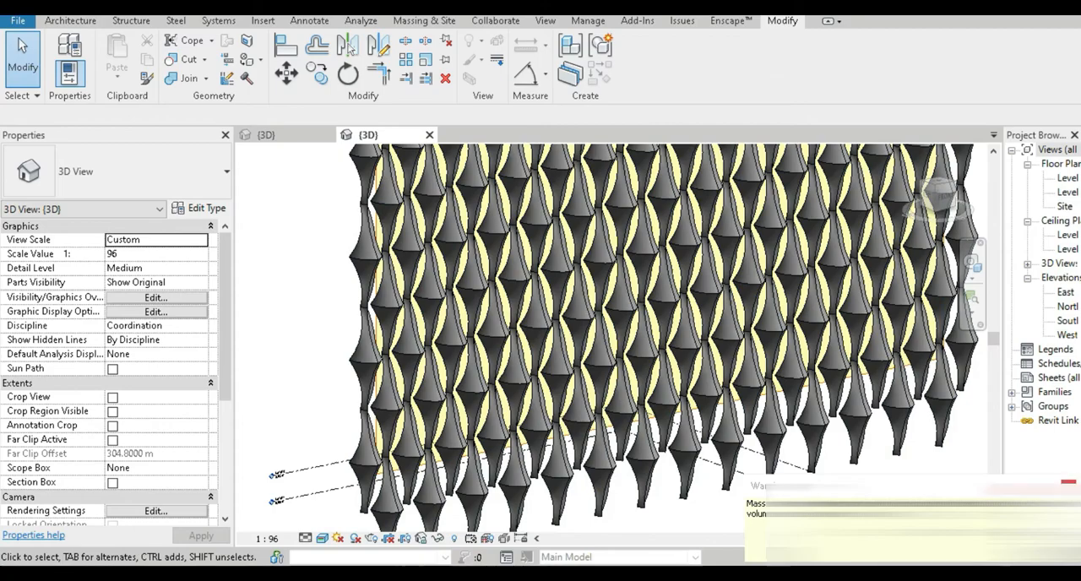
{"action": "scroll", "coordinate": [757, 407], "scroll_direction": "down", "scroll_amount": 2}
{"action": "middle_click_drag", "start_coordinate": [757, 407], "coordinate": [553, 317], "text": "shift"}
{"action": "middle_click_drag", "start_coordinate": [553, 316], "coordinate": [527, 471]}
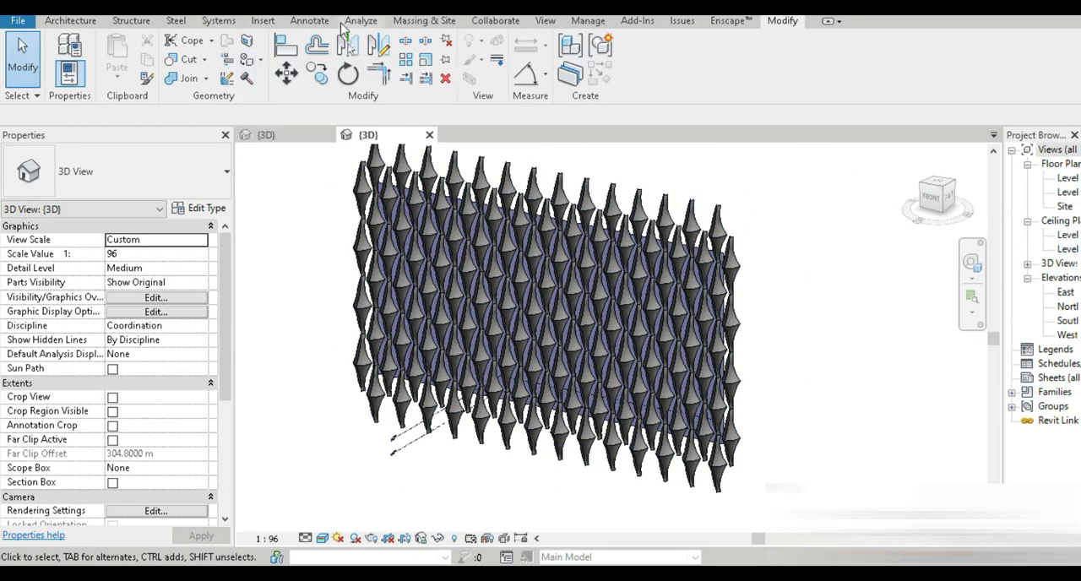
Step: Switch the mass display to show mass by view settings
{"action": "left_click", "coordinate": [424, 20]}
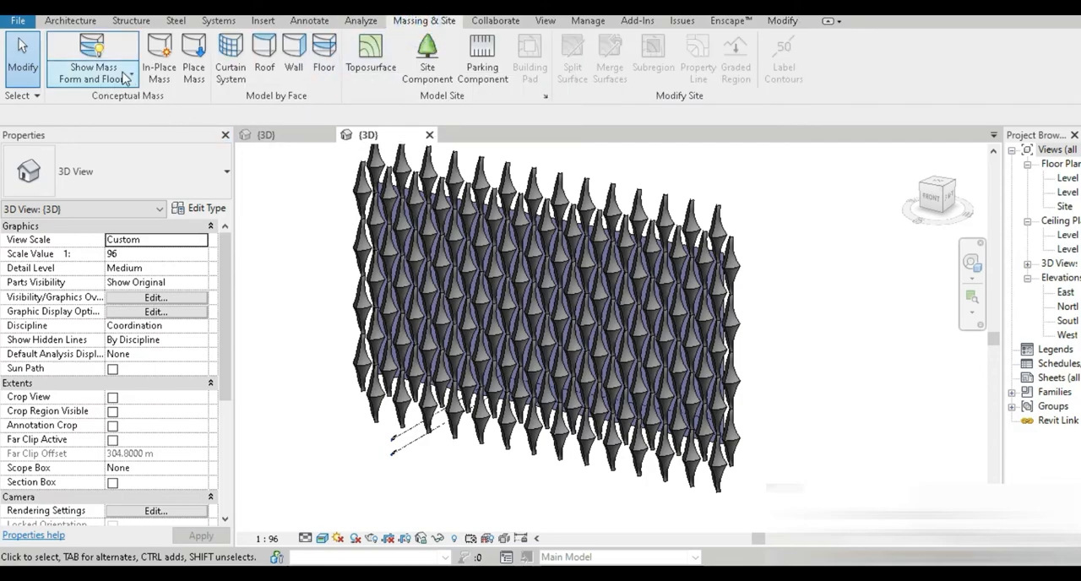
{"action": "left_click", "coordinate": [103, 49]}
{"action": "middle_click_drag", "start_coordinate": [312, 270], "coordinate": [589, 355], "text": "shift"}
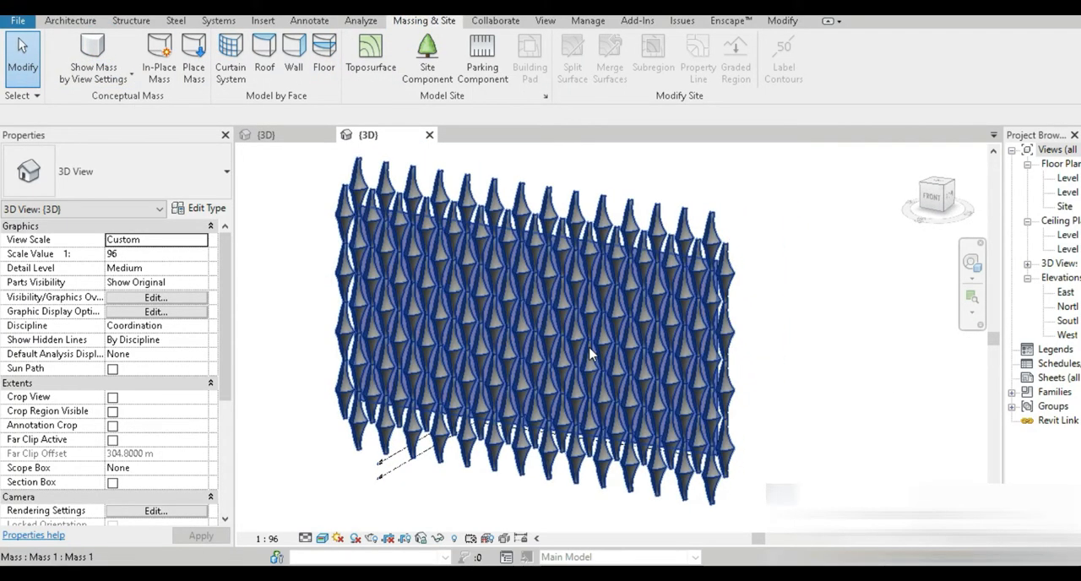
Step: Hide the Mass category in the view's visibility/graphics settings
{"action": "key", "text": "v"}
{"action": "key", "text": "g"}
{"action": "left_click", "coordinate": [429, 339]}
{"action": "scroll", "coordinate": [430, 350], "scroll_direction": "down", "scroll_amount": 2}
{"action": "scroll", "coordinate": [430, 350], "scroll_direction": "down", "scroll_amount": 7}
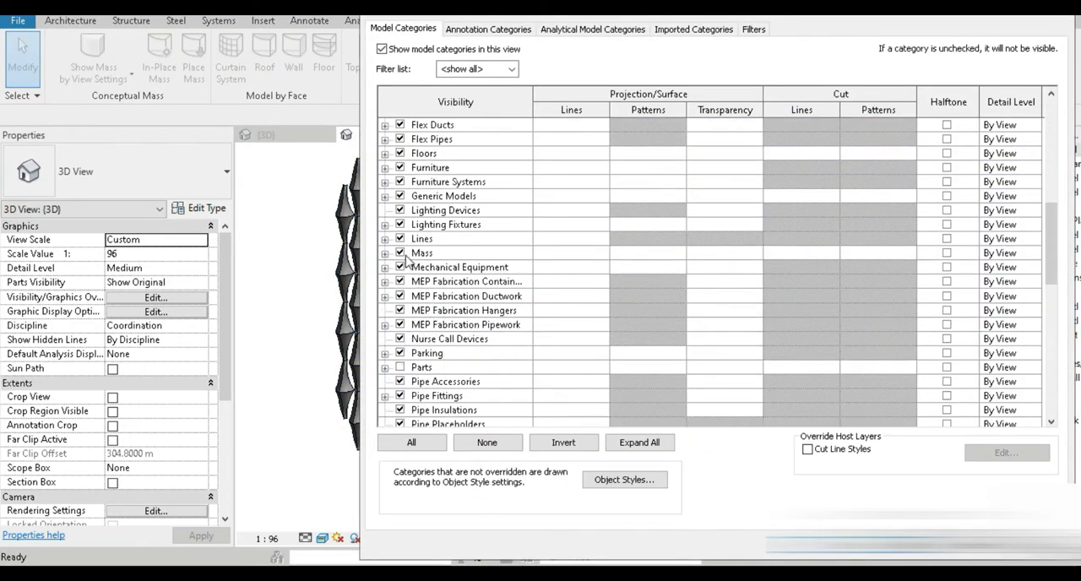
{"action": "left_click", "coordinate": [400, 253]}
{"action": "left_click", "coordinate": [800, 545]}
Step: Switch to the Enscape render window and walk around the panel wall to review it
{"action": "left_click", "coordinate": [821, 412]}
{"action": "middle_click_drag", "start_coordinate": [701, 390], "coordinate": [520, 431], "text": "shift"}
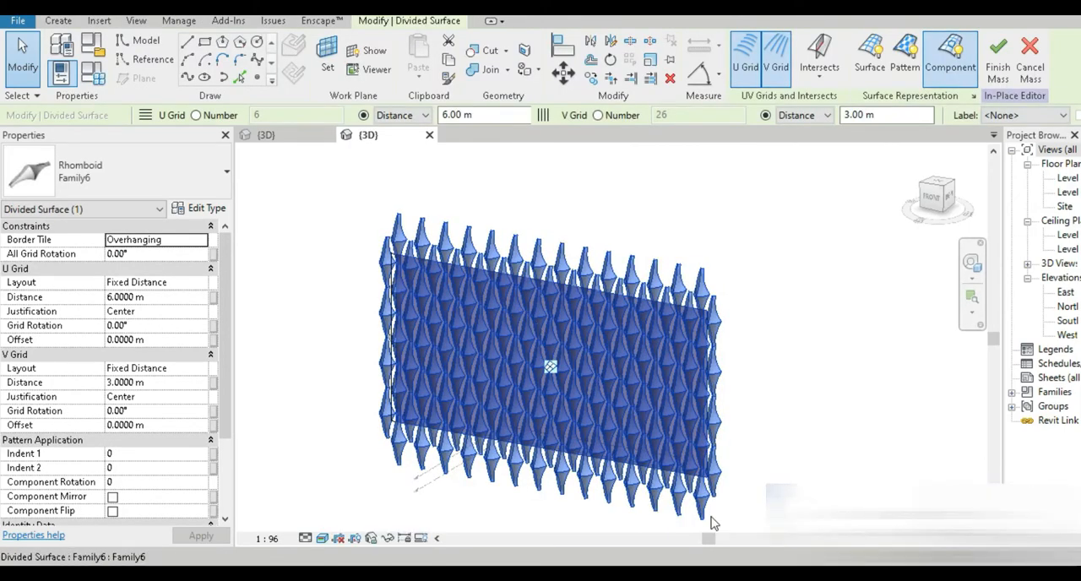
{"action": "mouse_move", "coordinate": [627, 574]}
{"action": "left_click", "coordinate": [686, 523]}
{"action": "left_click_drag", "start_coordinate": [708, 363], "coordinate": [638, 390]}
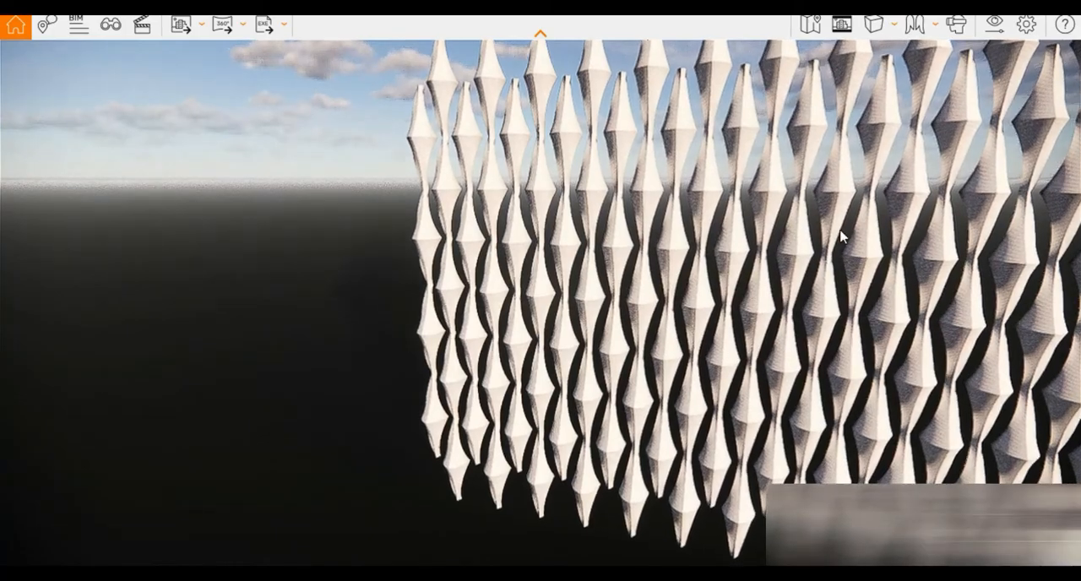
{"action": "scroll", "coordinate": [579, 338], "scroll_direction": "up", "scroll_amount": 3}
{"action": "left_click_drag", "start_coordinate": [579, 338], "coordinate": [844, 329]}
{"action": "key", "text": "w"}
{"action": "key", "text": "w"}
{"action": "key", "text": "w"}
{"action": "key", "text": "e"}
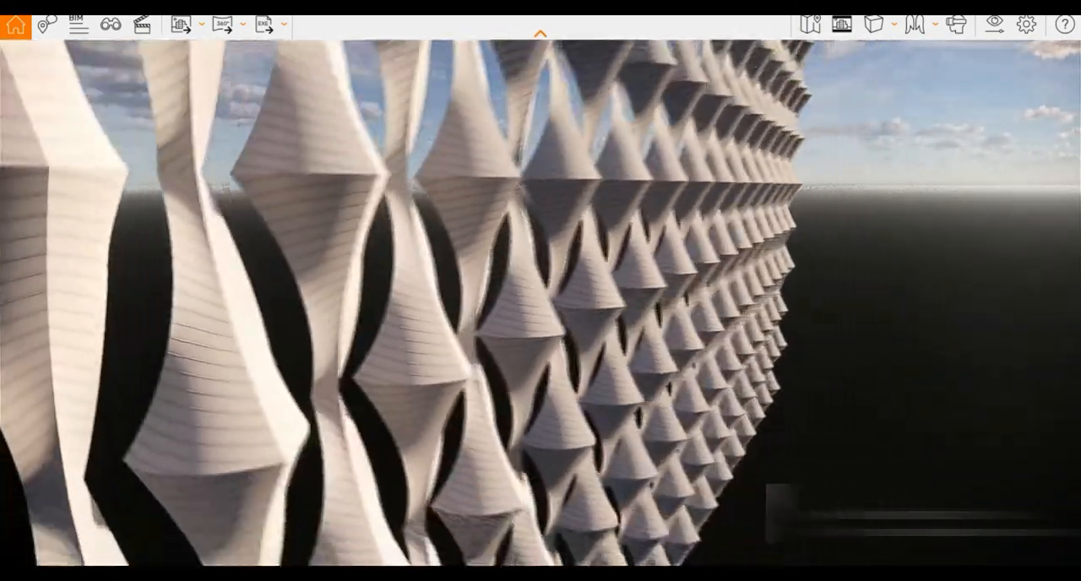
{"action": "left_click_drag", "start_coordinate": [540, 450], "coordinate": [477, 449]}
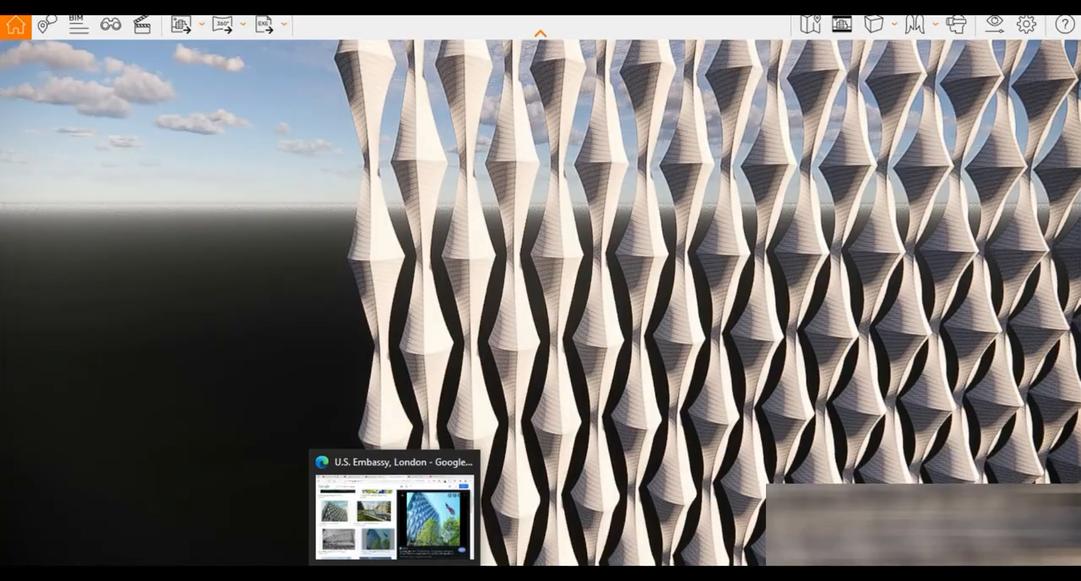
Step: Switch to the browser and view reference images of the U.S. Embassy, London facade
{"action": "left_click", "coordinate": [397, 515]}
{"action": "scroll", "coordinate": [422, 346], "scroll_direction": "up", "scroll_amount": 10}
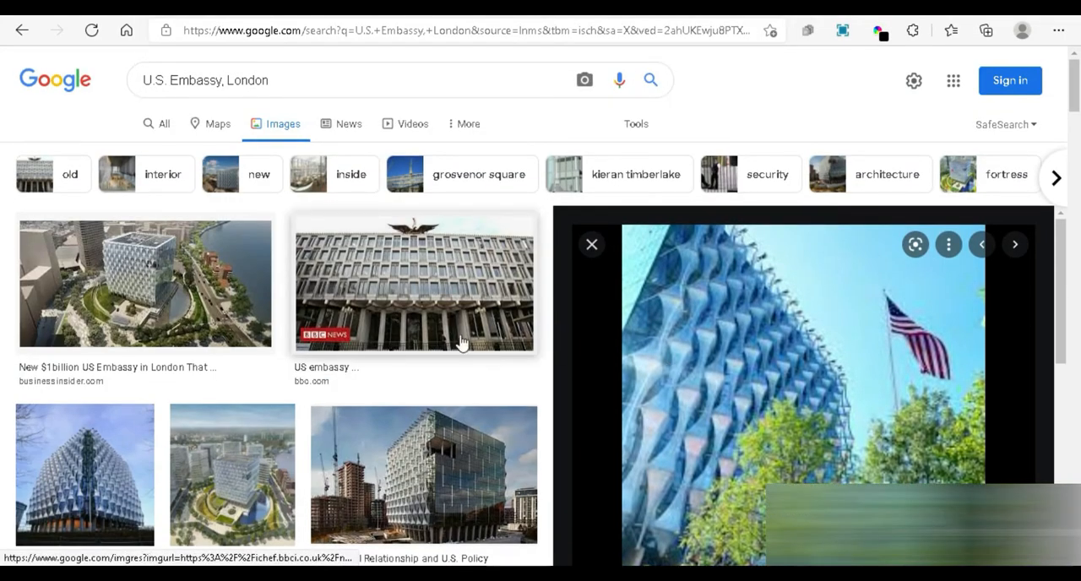
{"action": "left_click", "coordinate": [93, 469]}
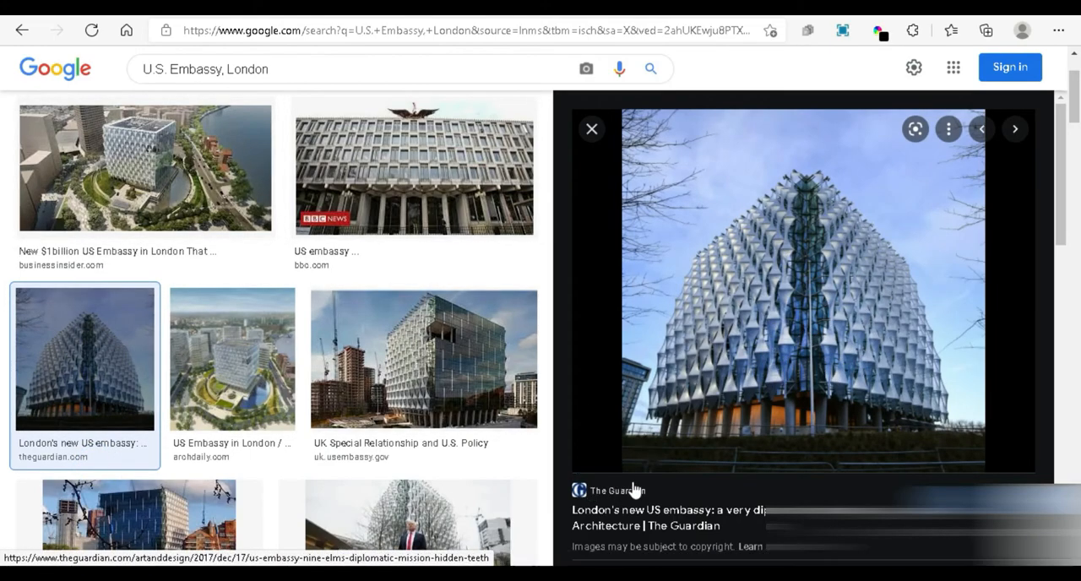
{"action": "mouse_move", "coordinate": [657, 559]}
{"action": "left_click", "coordinate": [672, 529]}
{"action": "left_click_drag", "start_coordinate": [682, 424], "coordinate": [684, 446]}
{"action": "mouse_move", "coordinate": [657, 559]}
Step: Return to the project and review the Family6 panel type parameters in its type properties
{"action": "left_click", "coordinate": [535, 515]}
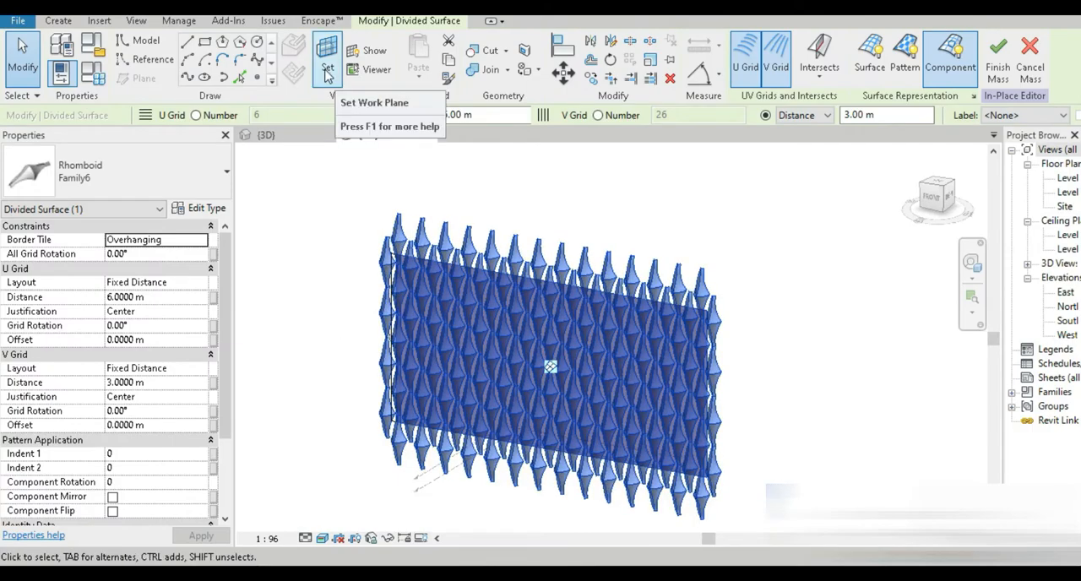
{"action": "left_click", "coordinate": [197, 211]}
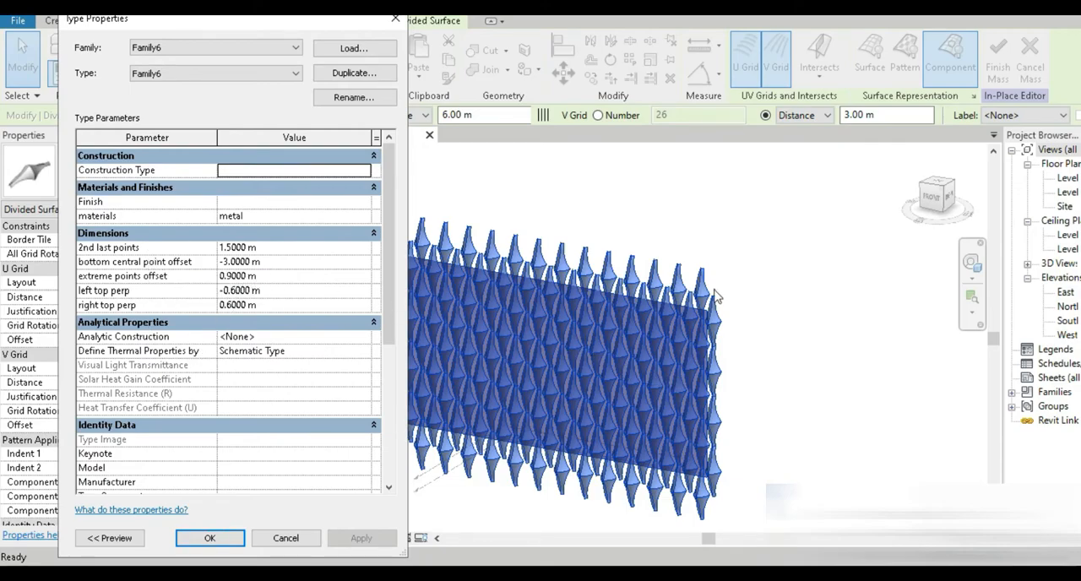
{"action": "left_click", "coordinate": [210, 537]}
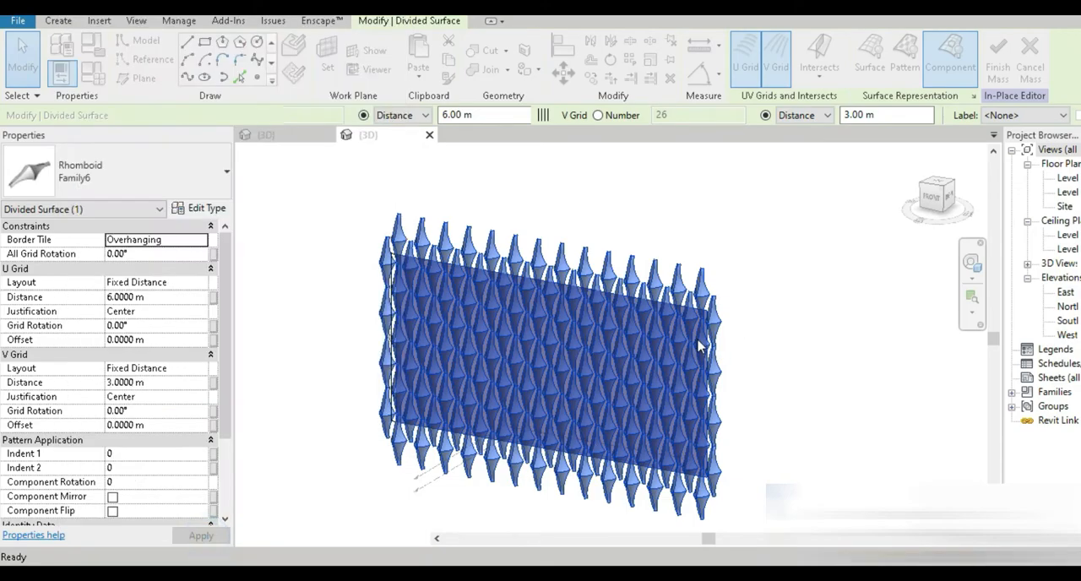
{"action": "scroll", "coordinate": [701, 337], "scroll_direction": "up", "scroll_amount": 5}
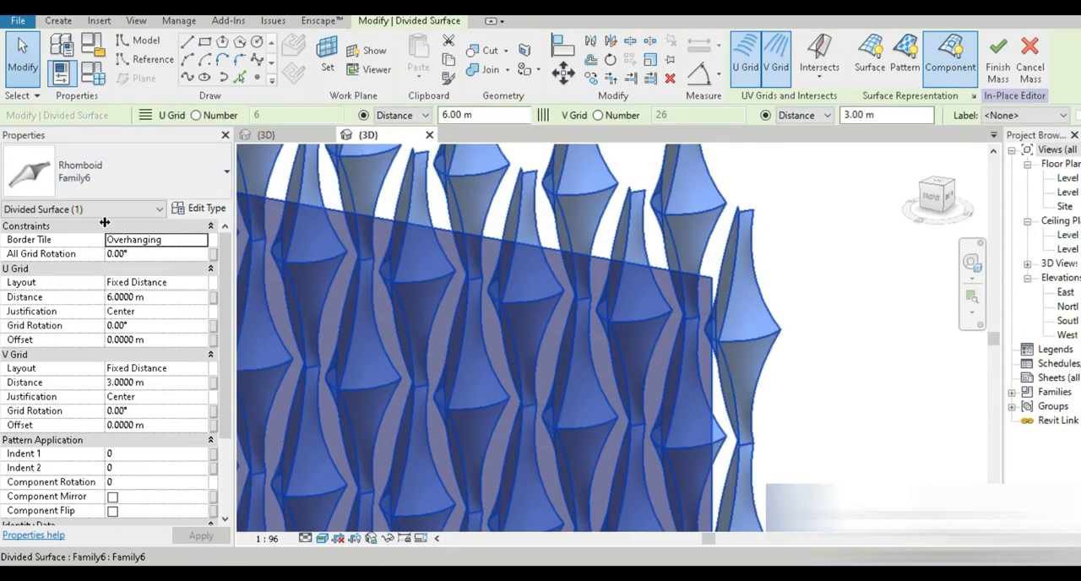
{"action": "left_click", "coordinate": [199, 208]}
{"action": "left_click_drag", "start_coordinate": [205, 19], "coordinate": [153, 22]}
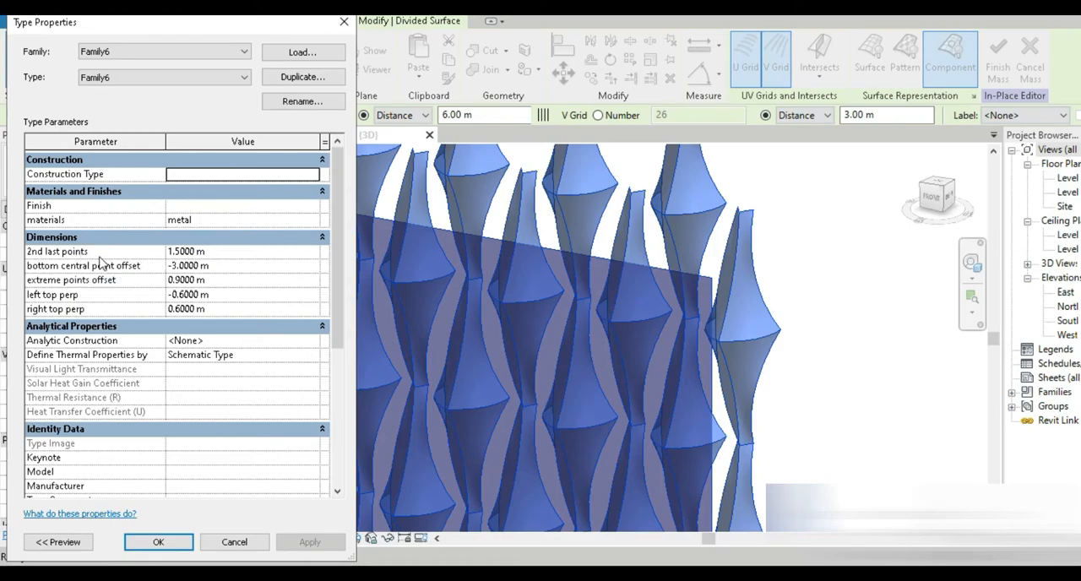
{"action": "left_click", "coordinate": [161, 541]}
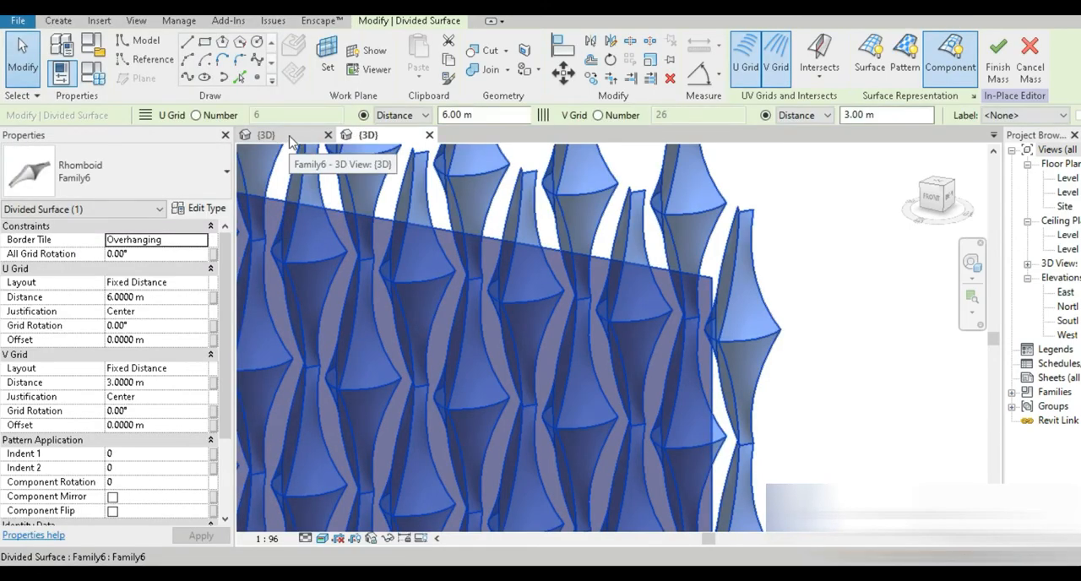
Step: Inspect the panel family's corner reference point and its family type parameters
{"action": "left_click", "coordinate": [290, 136]}
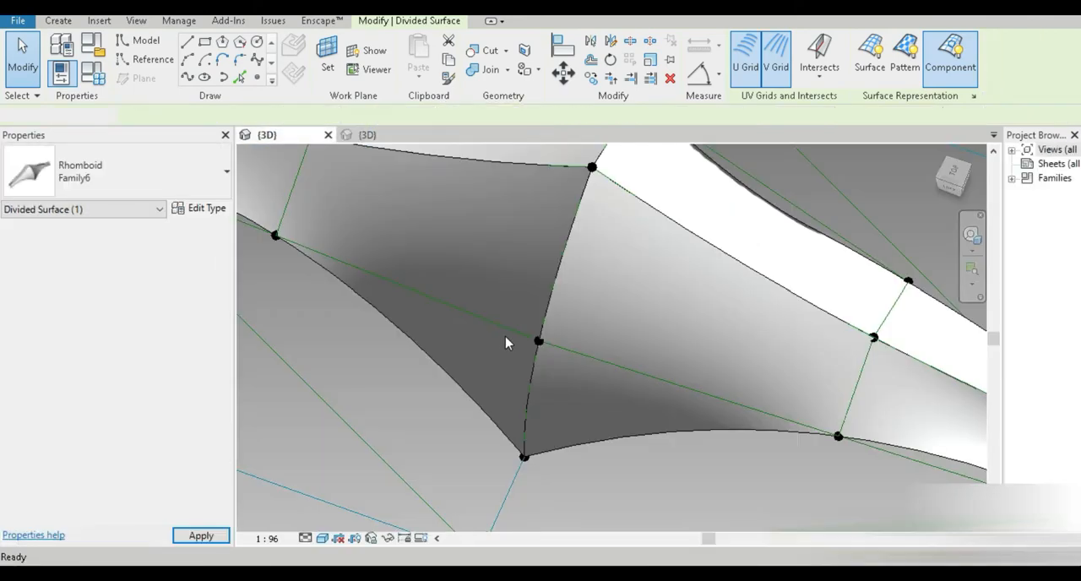
{"action": "scroll", "coordinate": [664, 394], "scroll_direction": "down", "scroll_amount": 2}
{"action": "middle_click_drag", "start_coordinate": [763, 412], "coordinate": [597, 384]}
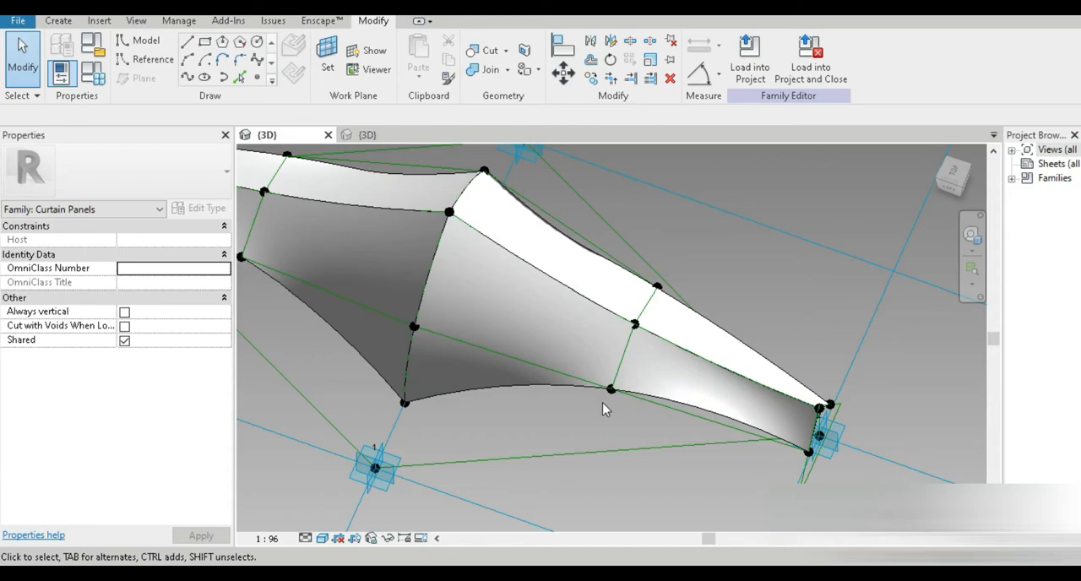
{"action": "middle_click_drag", "start_coordinate": [664, 420], "coordinate": [555, 325]}
{"action": "scroll", "coordinate": [756, 328], "scroll_direction": "up", "scroll_amount": 2}
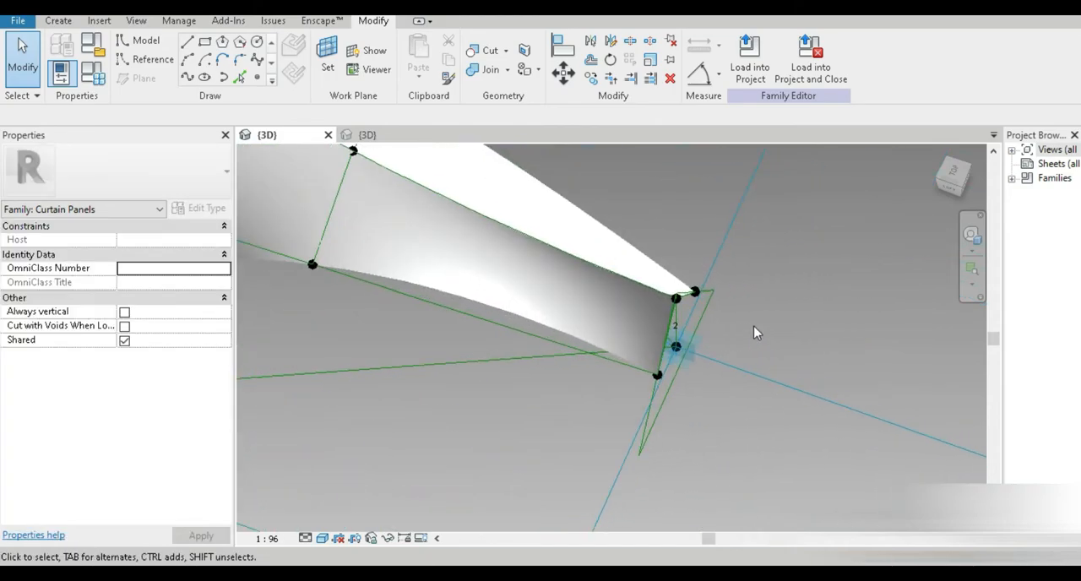
{"action": "key", "text": "Tab"}
{"action": "scroll", "coordinate": [734, 311], "scroll_direction": "up", "scroll_amount": 3}
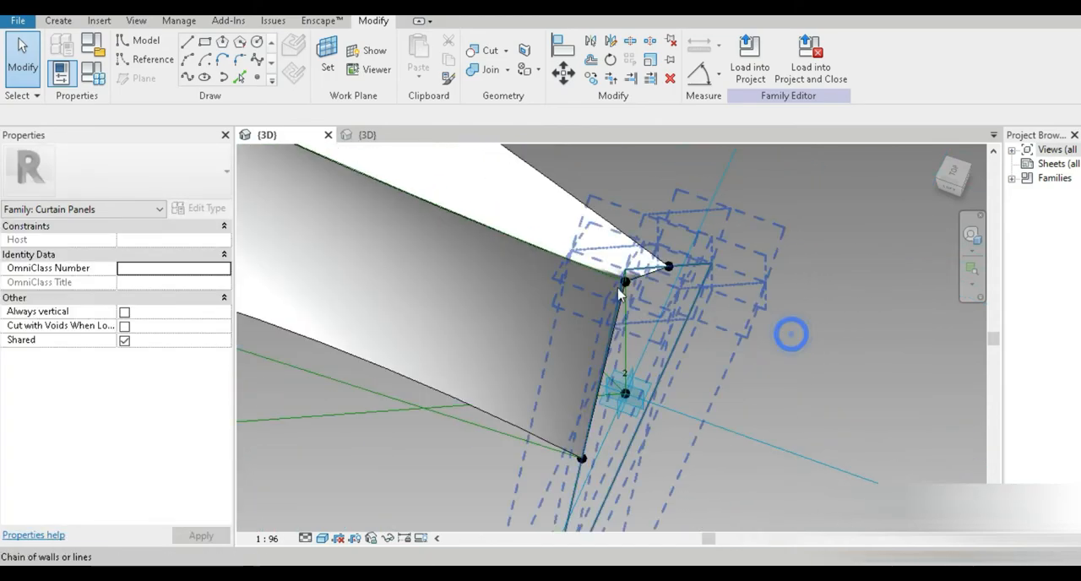
{"action": "key", "text": "Tab"}
{"action": "key", "text": "Tab"}
{"action": "key", "text": "Tab"}
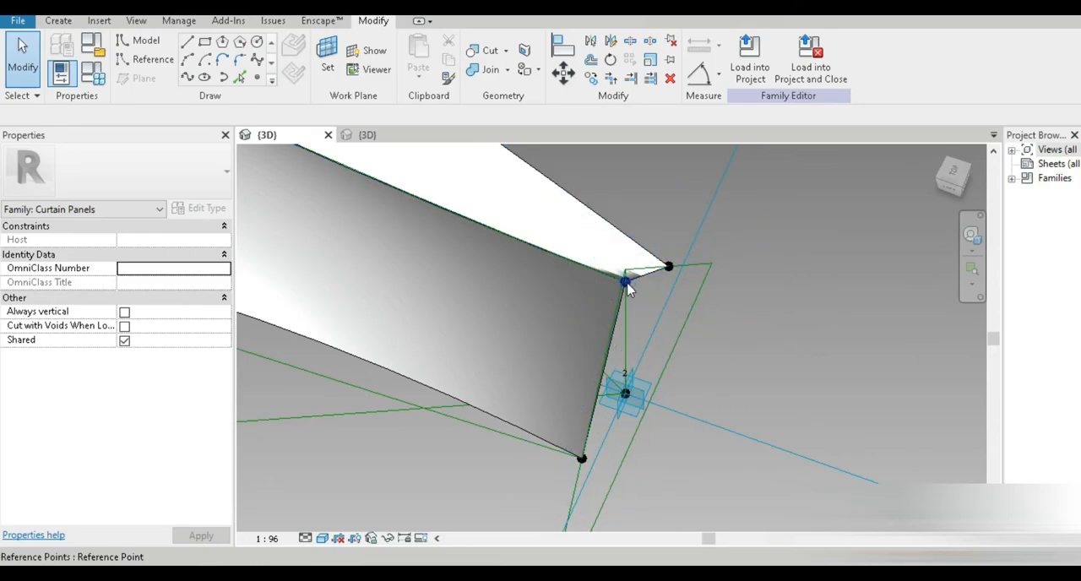
{"action": "left_click", "coordinate": [627, 285]}
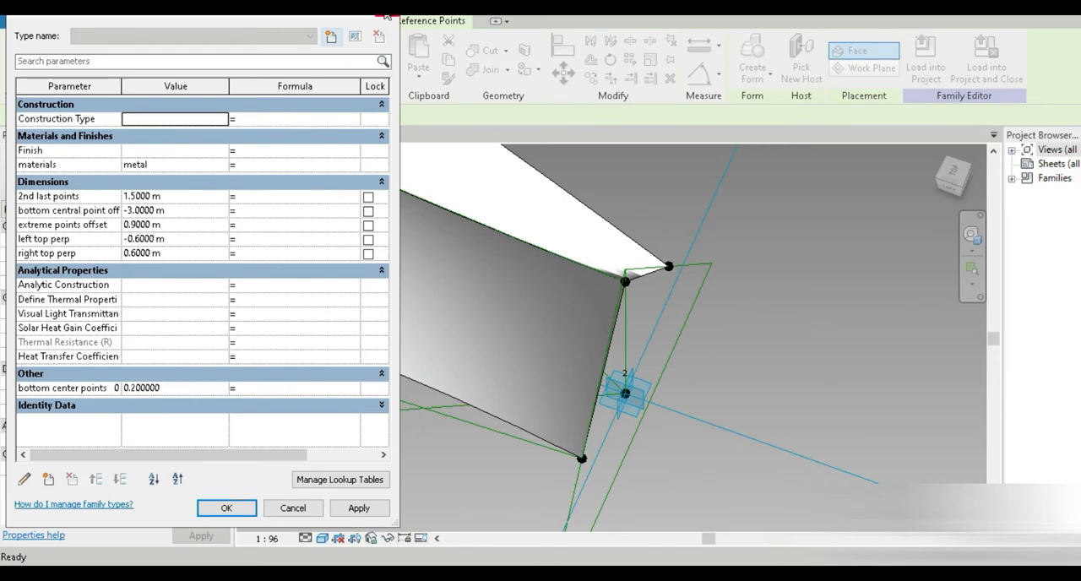
{"action": "left_click", "coordinate": [384, 15]}
Step: Set the panel type's extreme points offset to 0.6 m and apply it
{"action": "left_click", "coordinate": [395, 134]}
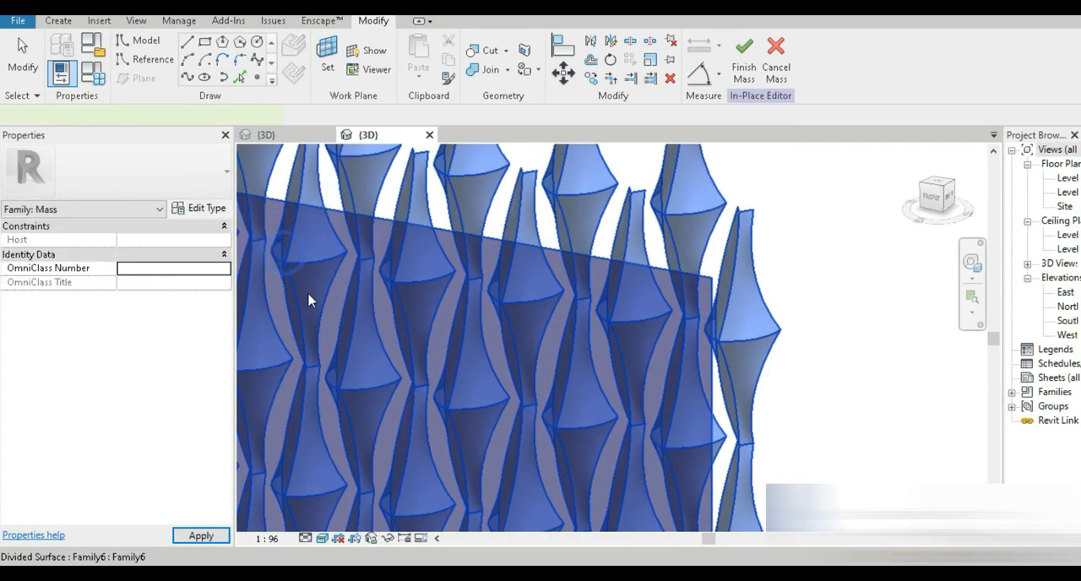
{"action": "scroll", "coordinate": [326, 333], "scroll_direction": "down", "scroll_amount": 3}
{"action": "middle_click_drag", "start_coordinate": [328, 347], "coordinate": [813, 340]}
{"action": "left_click", "coordinate": [207, 209]}
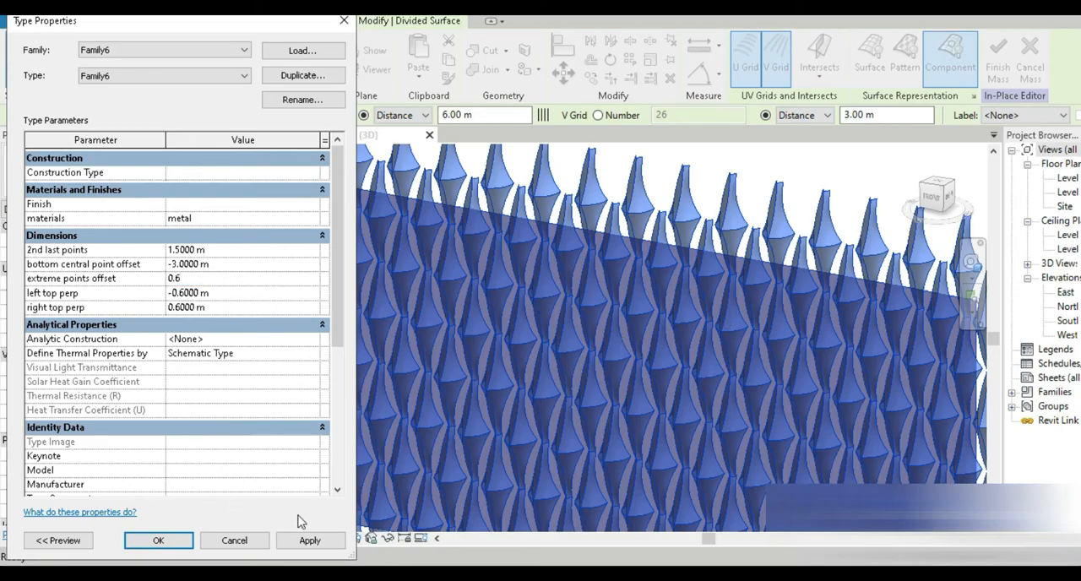
{"action": "left_click", "coordinate": [309, 540]}
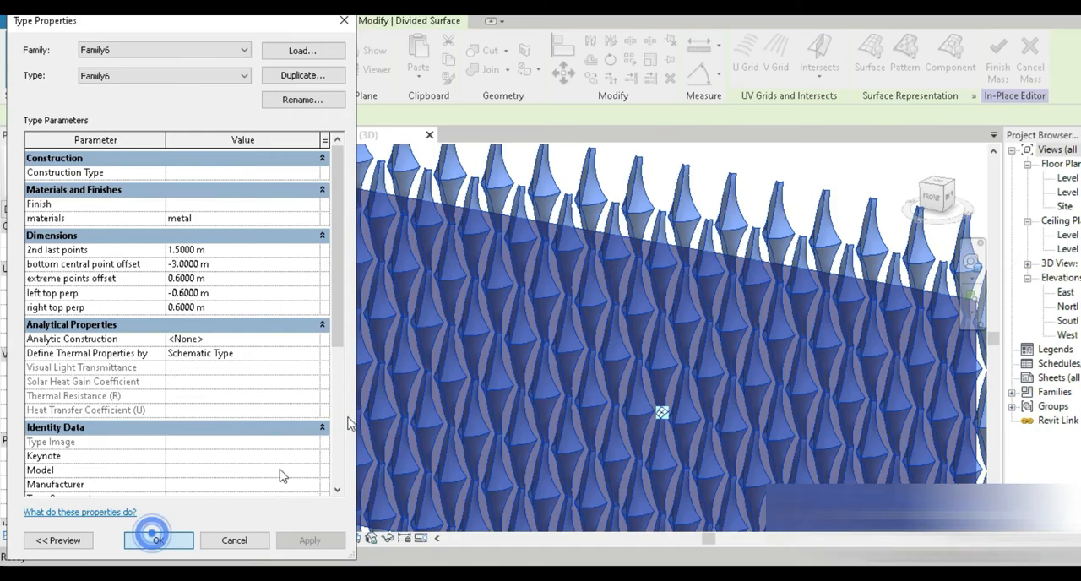
Step: Review the updated panels in the 3D view and in the Enscape render window
{"action": "scroll", "coordinate": [451, 233], "scroll_direction": "up", "scroll_amount": 5}
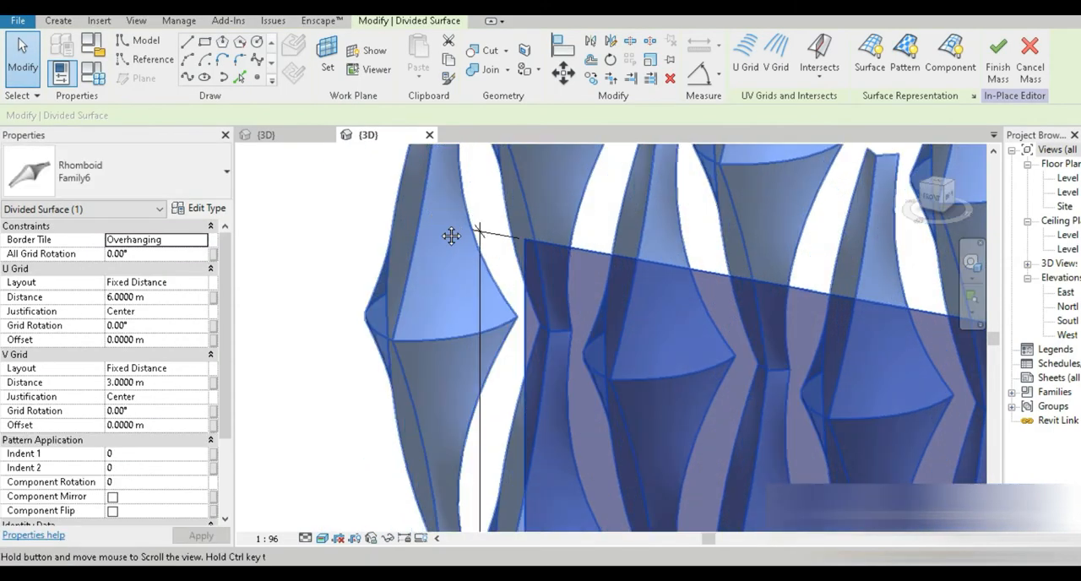
{"action": "middle_click_drag", "start_coordinate": [451, 233], "coordinate": [427, 413]}
{"action": "scroll", "coordinate": [495, 277], "scroll_direction": "down", "scroll_amount": 6}
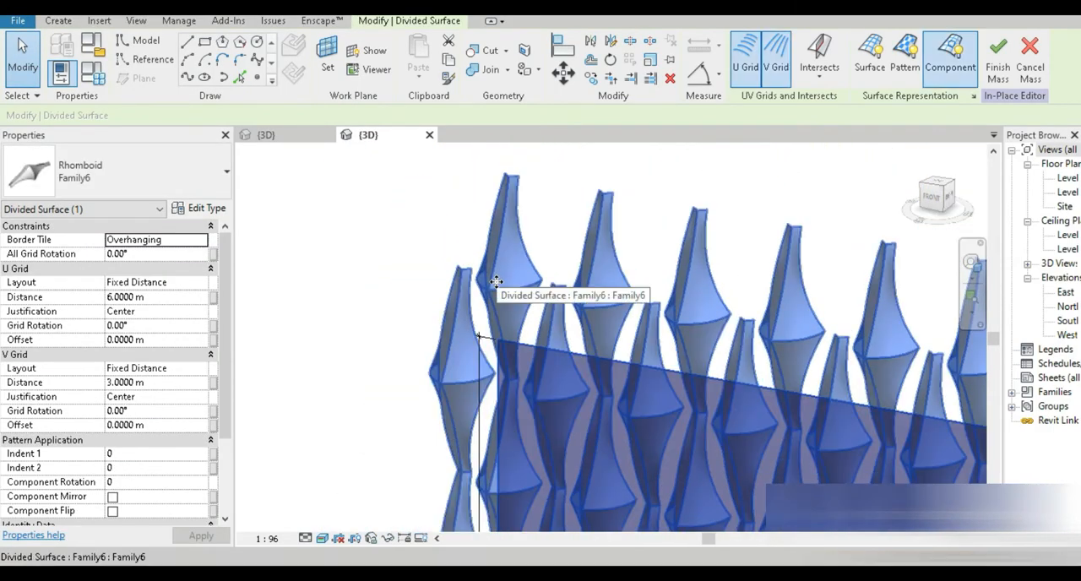
{"action": "middle_click_drag", "start_coordinate": [563, 399], "coordinate": [434, 232]}
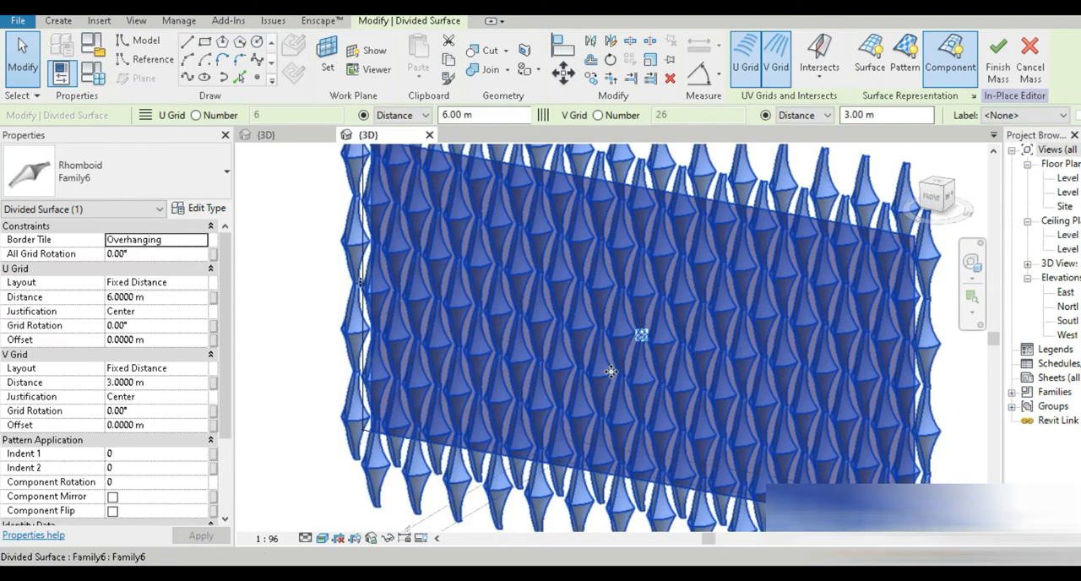
{"action": "left_click", "coordinate": [705, 533]}
{"action": "right_click_drag", "start_coordinate": [657, 385], "coordinate": [565, 422]}
{"action": "scroll", "coordinate": [565, 422], "scroll_direction": "up", "scroll_amount": 5}
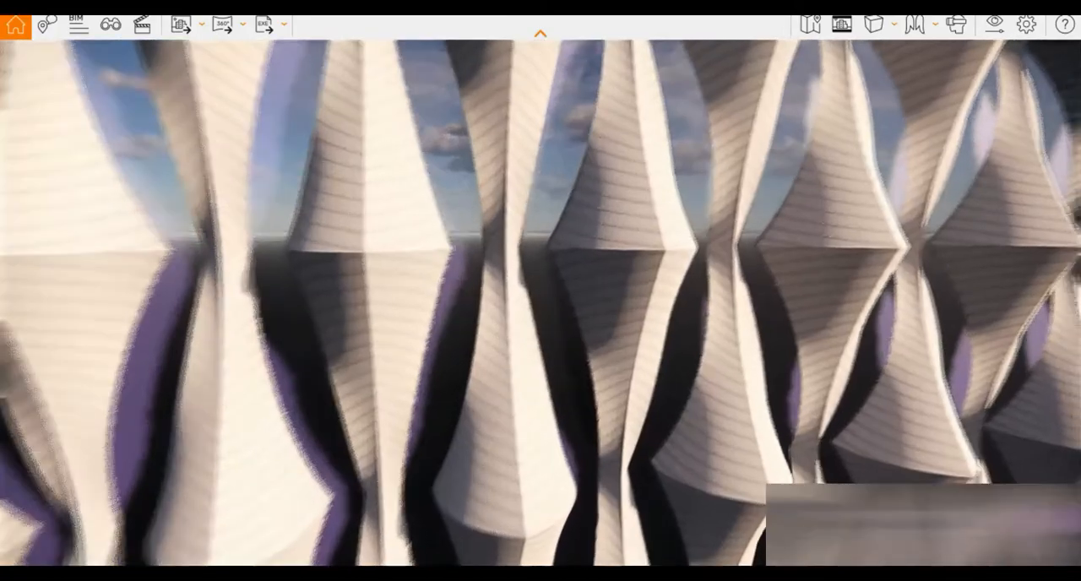
{"action": "left_click_drag", "start_coordinate": [565, 422], "coordinate": [735, 375]}
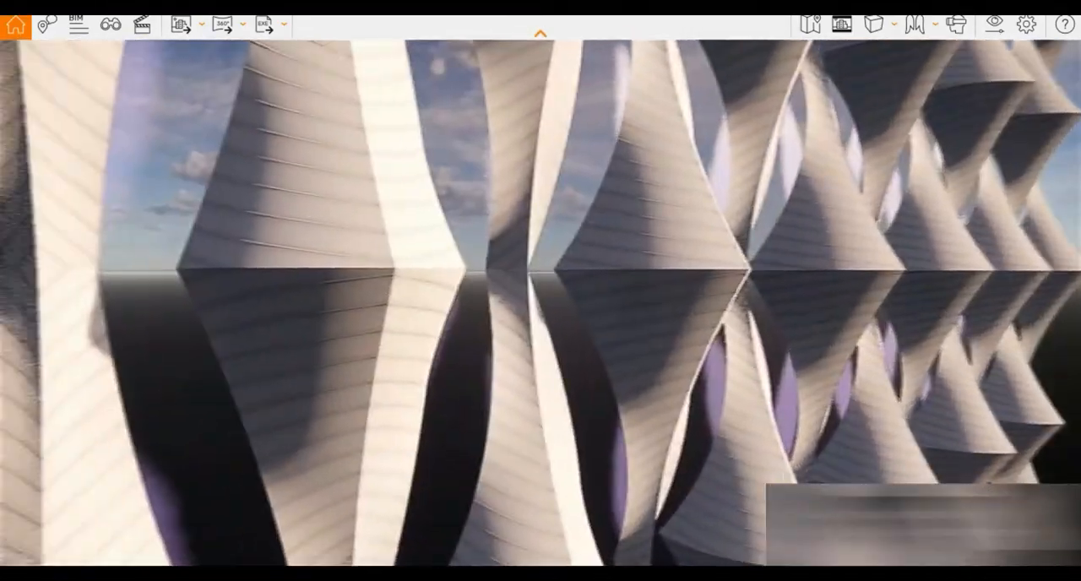